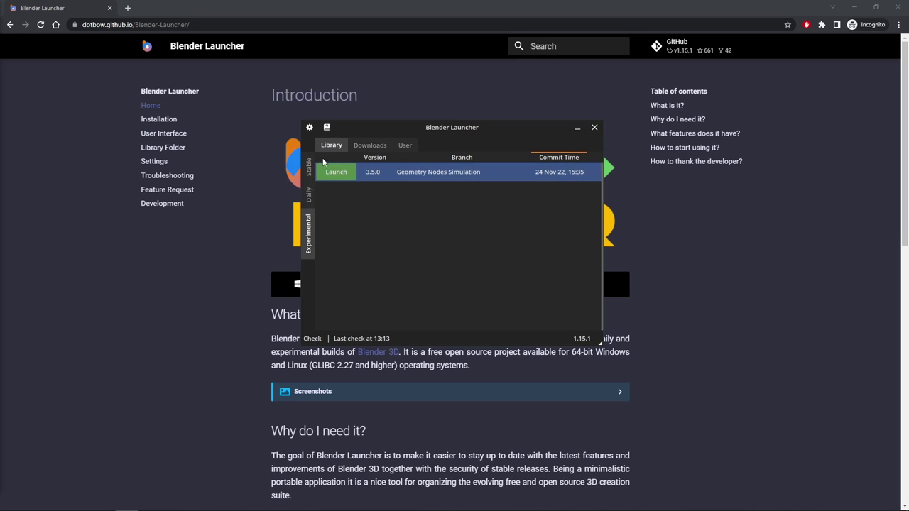
Step: Review the stable, daily and experimental builds in the Blender Launcher library and the experimental builds offered for download
{"action": "left_click", "coordinate": [310, 177]}
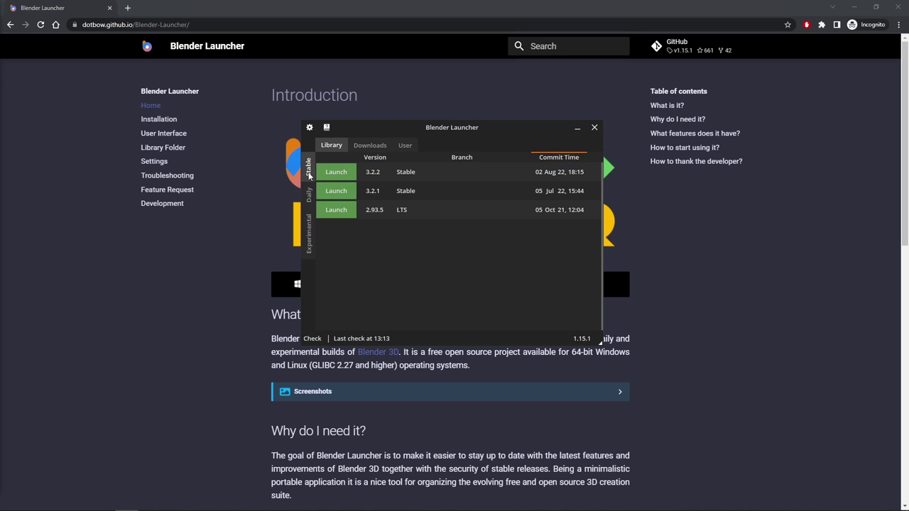
{"action": "left_click", "coordinate": [311, 192]}
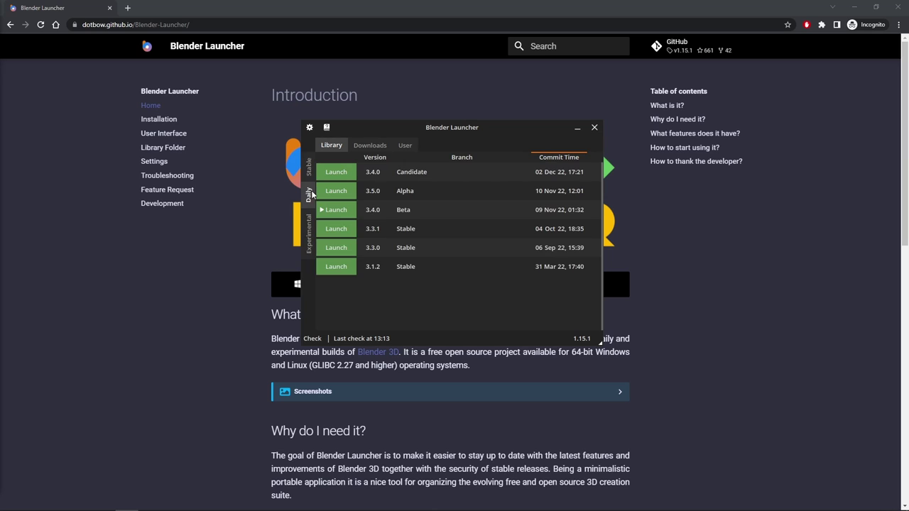
{"action": "left_click", "coordinate": [310, 245]}
{"action": "left_click", "coordinate": [370, 145]}
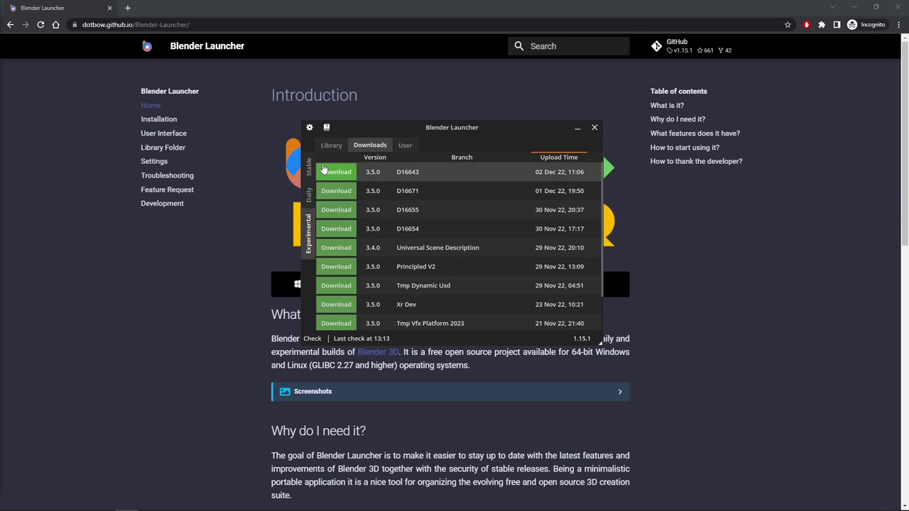
{"action": "left_click", "coordinate": [334, 145]}
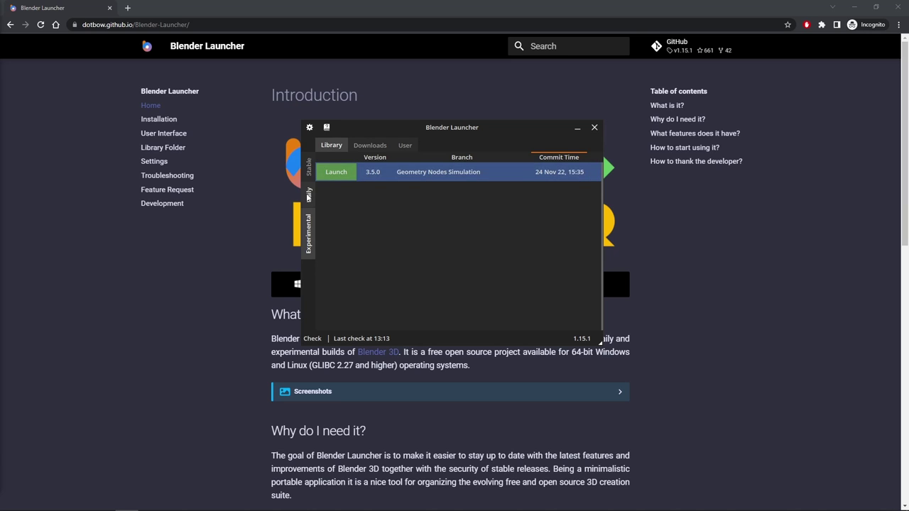
{"action": "left_click", "coordinate": [308, 196]}
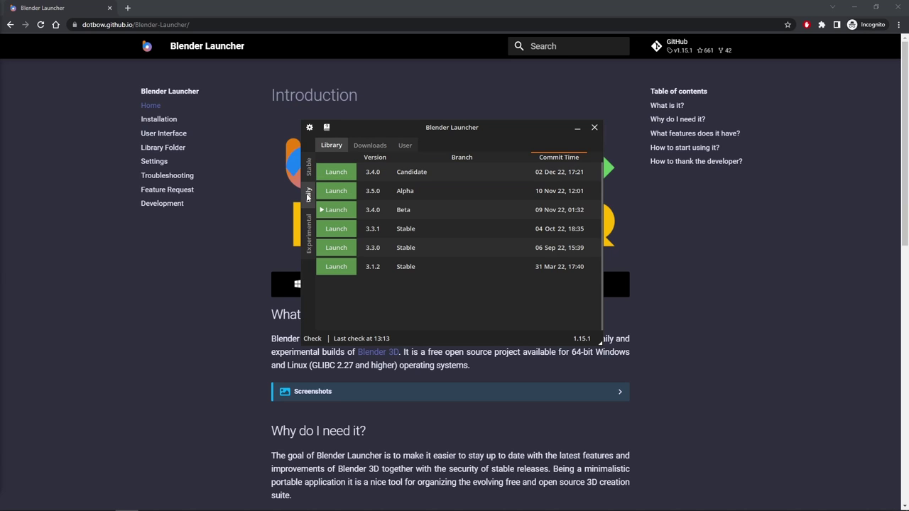
{"action": "left_click", "coordinate": [347, 226]}
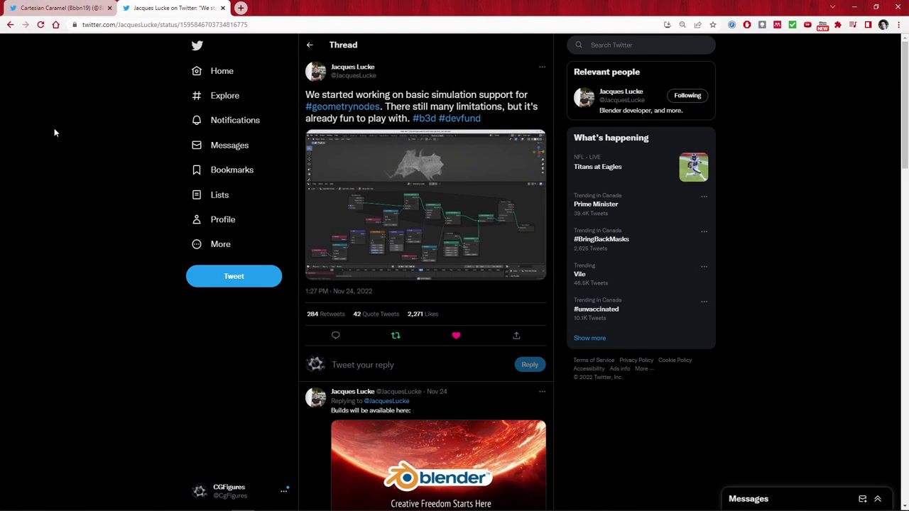
Step: Look through the Twitter posts about geometry nodes simulation support and the Cartesian Caramel simulation experiments
{"action": "mouse_move", "coordinate": [390, 197]}
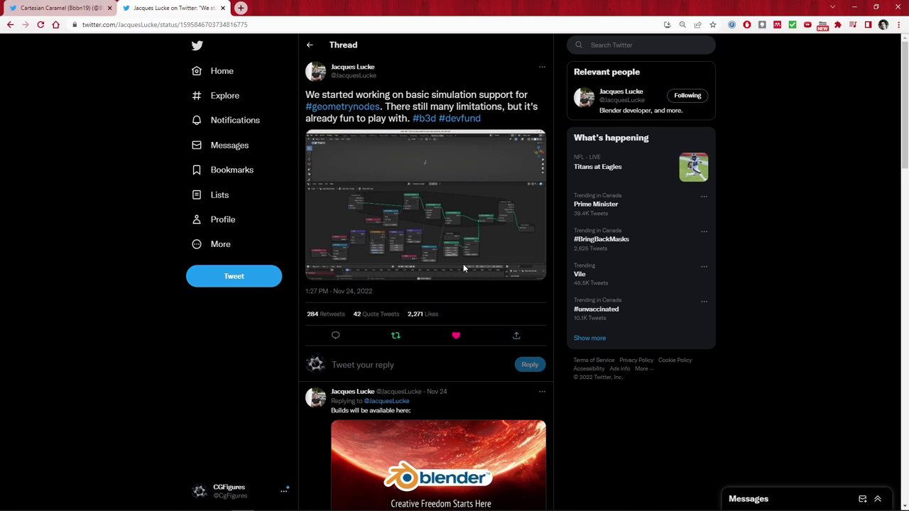
{"action": "mouse_move", "coordinate": [423, 226]}
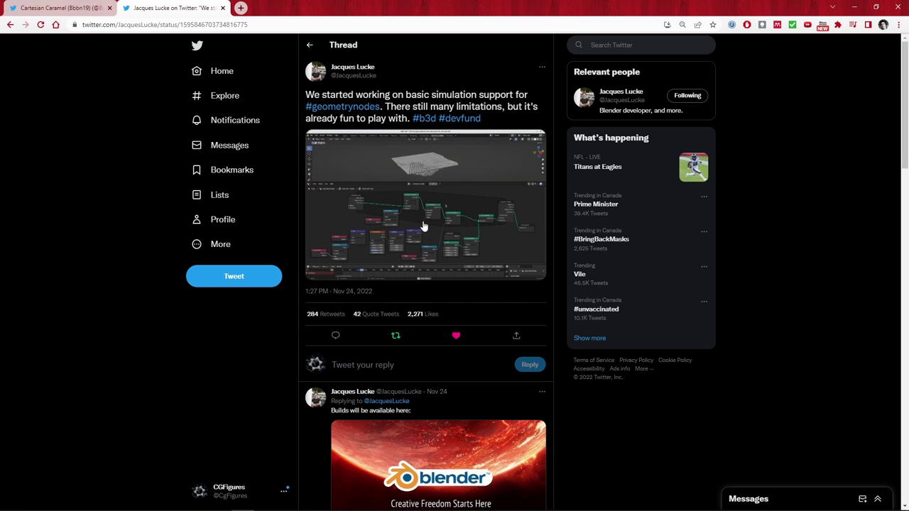
{"action": "mouse_move", "coordinate": [391, 176]}
{"action": "key", "text": "ctrl+shift+Tab"}
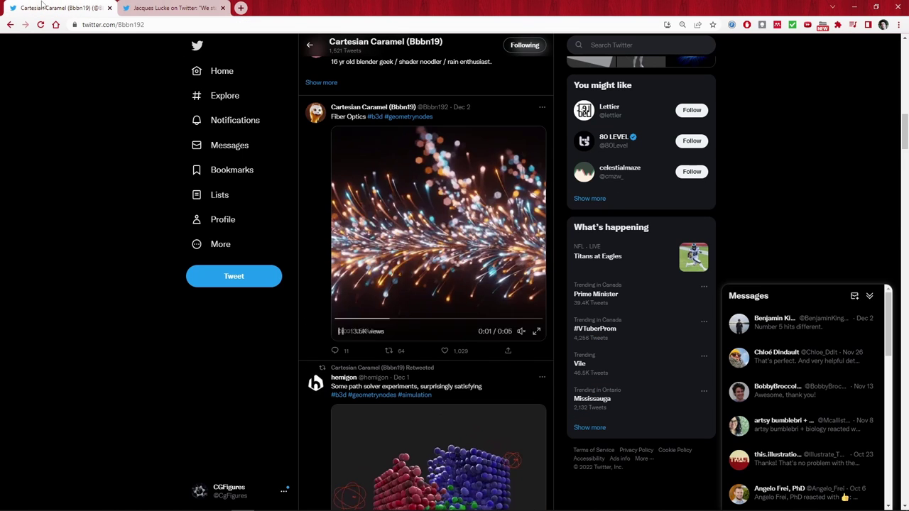
{"action": "scroll", "coordinate": [424, 205], "scroll_direction": "down", "scroll_amount": 2}
{"action": "scroll", "coordinate": [424, 205], "scroll_direction": "down", "scroll_amount": 2}
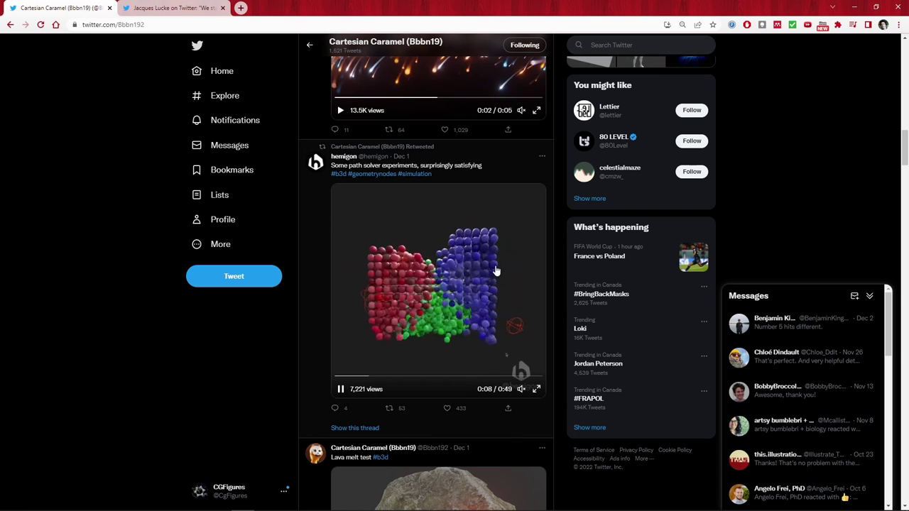
{"action": "scroll", "coordinate": [496, 270], "scroll_direction": "down", "scroll_amount": 3}
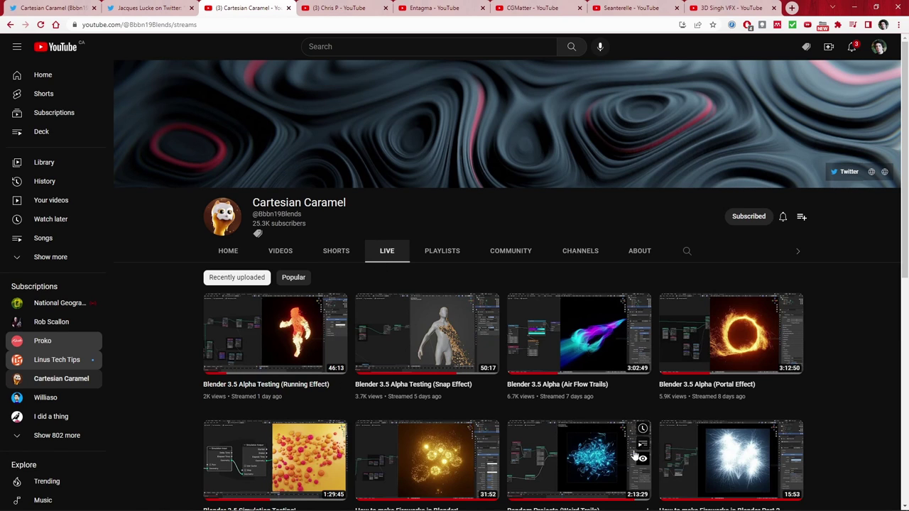
Step: Browse the YouTube channels Cartesian Caramel, Chris P, Entagma, CGMatter, Seanterelle, 3D Singh VFX and Joey Carlino for simulation and geometry nodes videos
{"action": "scroll", "coordinate": [767, 394], "scroll_direction": "down", "scroll_amount": 2}
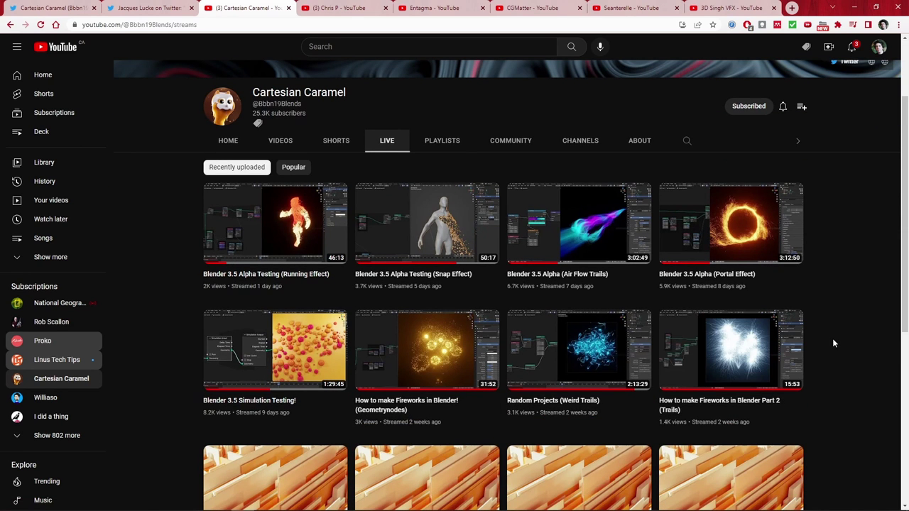
{"action": "scroll", "coordinate": [832, 339], "scroll_direction": "up", "scroll_amount": 2}
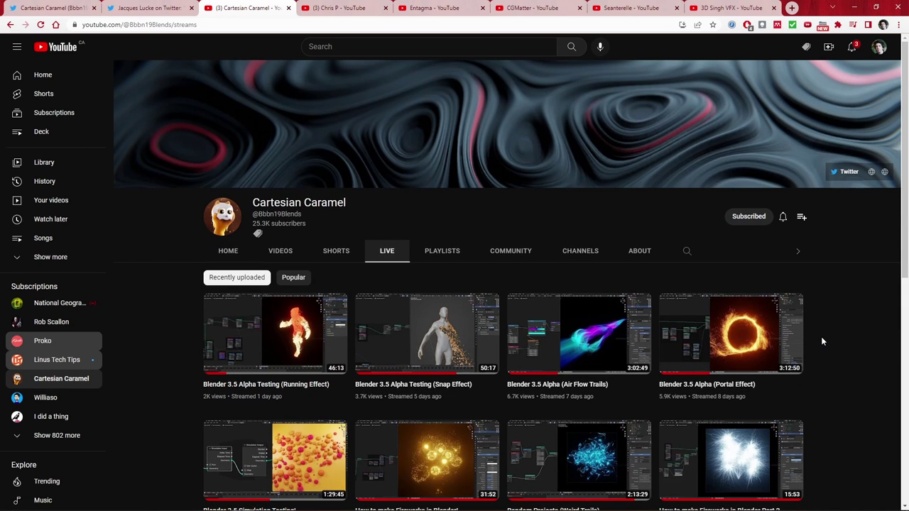
{"action": "left_click", "coordinate": [337, 9]}
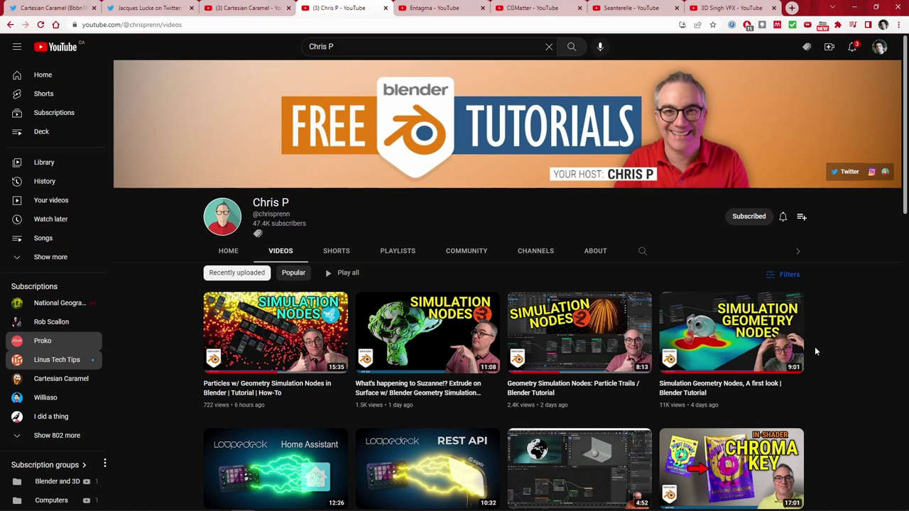
{"action": "mouse_move", "coordinate": [795, 346]}
{"action": "left_click", "coordinate": [426, 8]}
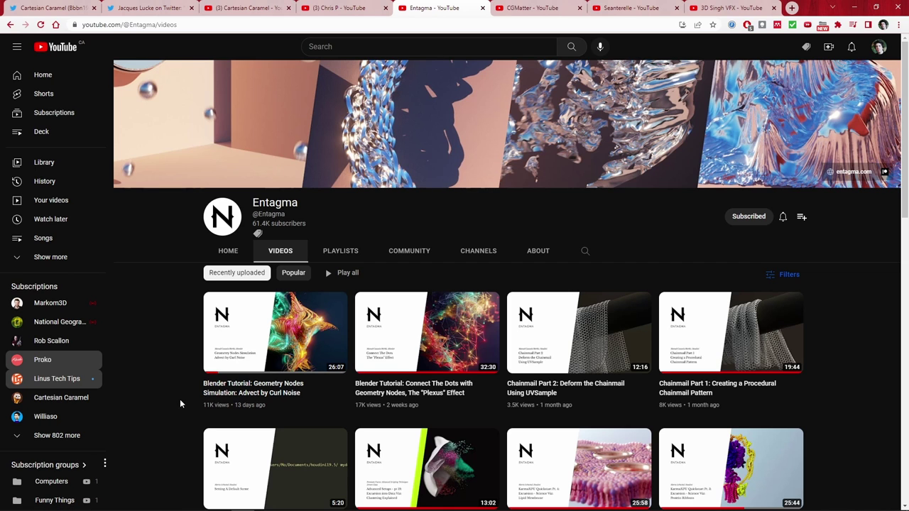
{"action": "left_click", "coordinate": [531, 8]}
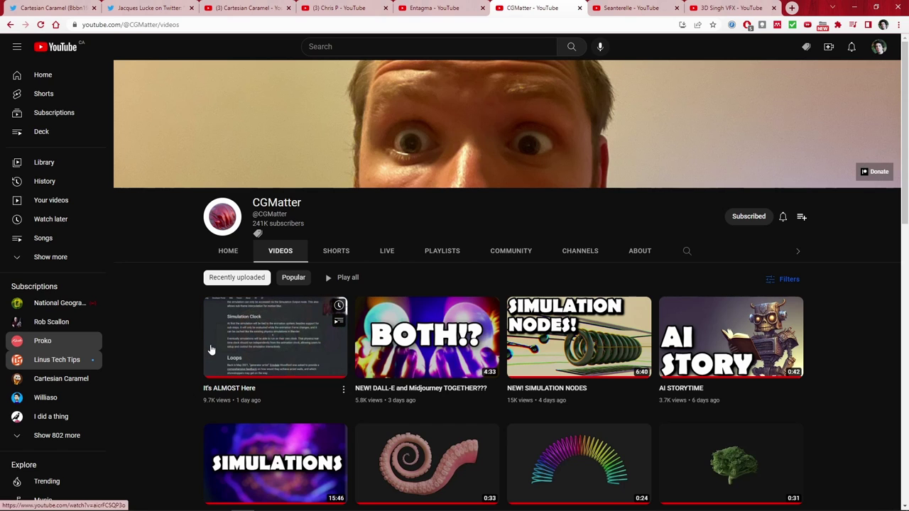
{"action": "left_click", "coordinate": [629, 7]}
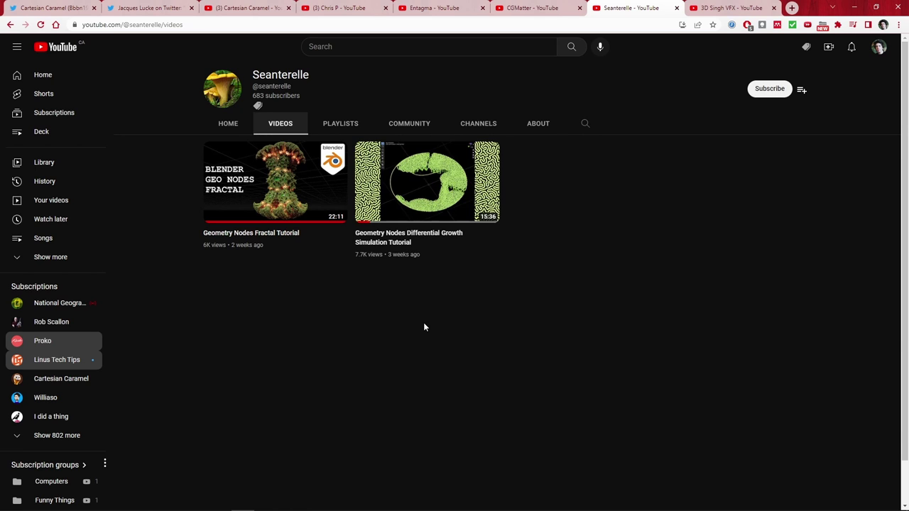
{"action": "mouse_move", "coordinate": [433, 198]}
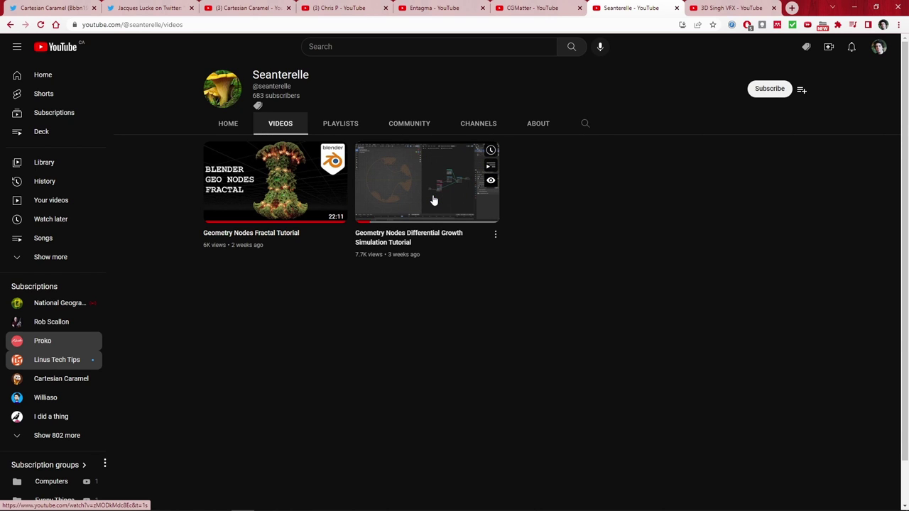
{"action": "left_click", "coordinate": [717, 7]}
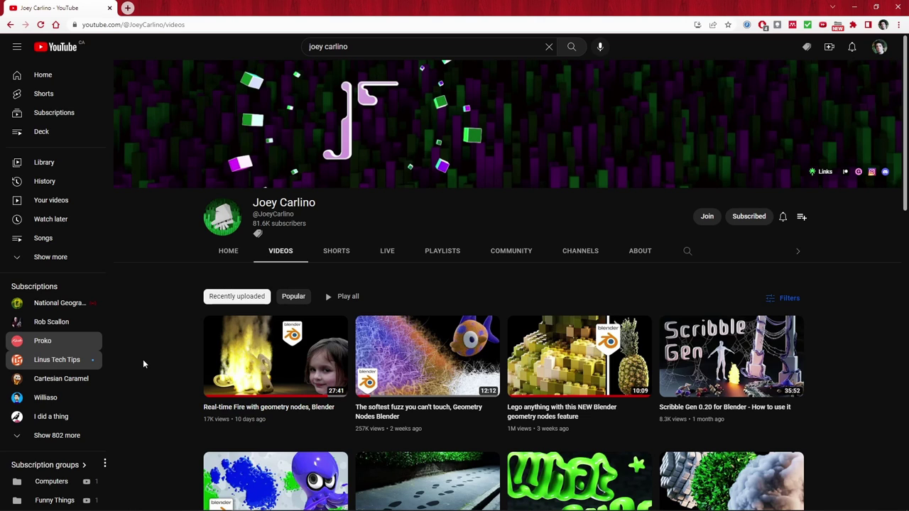
{"action": "mouse_move", "coordinate": [579, 362]}
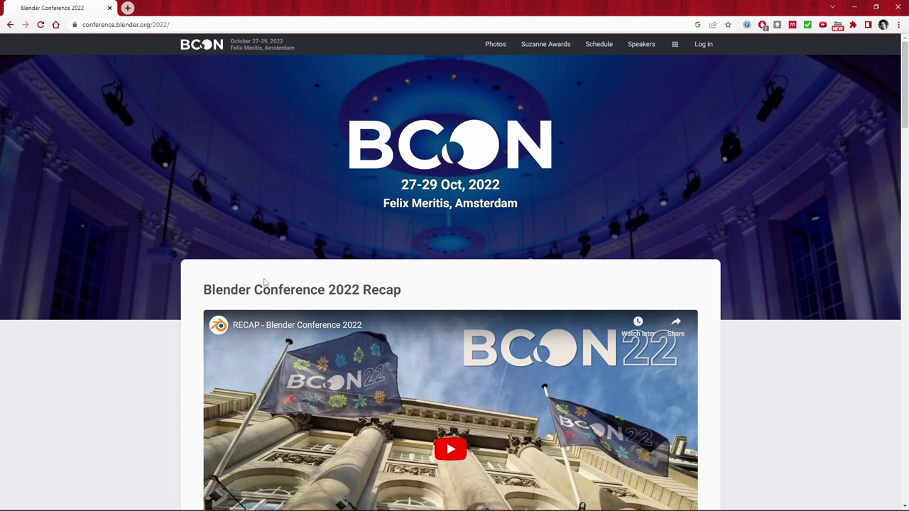
Step: Read through the Blender Conference 2022 page from the recap video down to the schedule and special interest groups
{"action": "scroll", "coordinate": [226, 301], "scroll_direction": "down", "scroll_amount": 2}
{"action": "scroll", "coordinate": [229, 302], "scroll_direction": "down", "scroll_amount": 2}
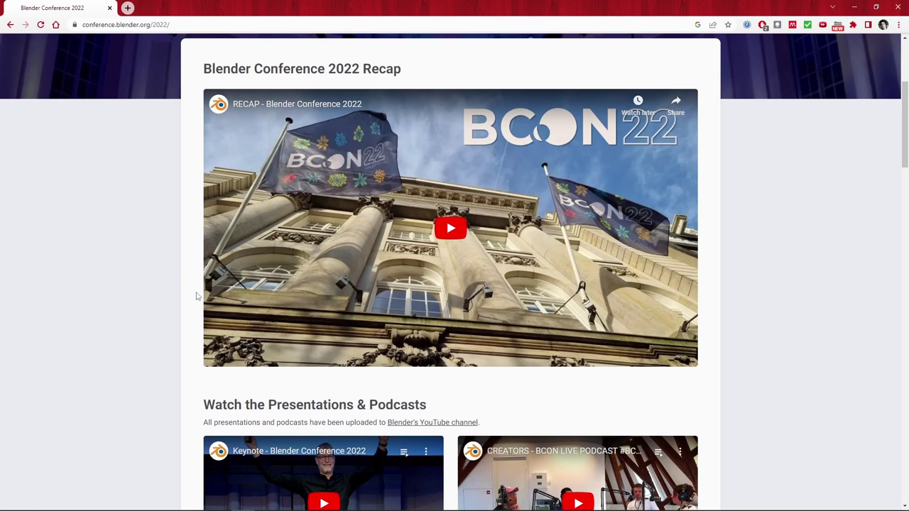
{"action": "scroll", "coordinate": [206, 293], "scroll_direction": "down", "scroll_amount": 8}
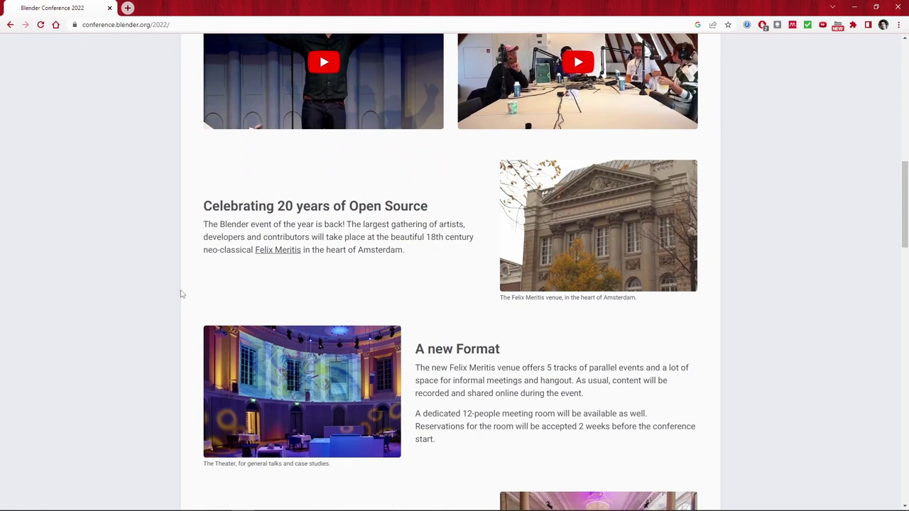
{"action": "scroll", "coordinate": [182, 294], "scroll_direction": "down", "scroll_amount": 5}
{"action": "scroll", "coordinate": [181, 294], "scroll_direction": "down", "scroll_amount": 1}
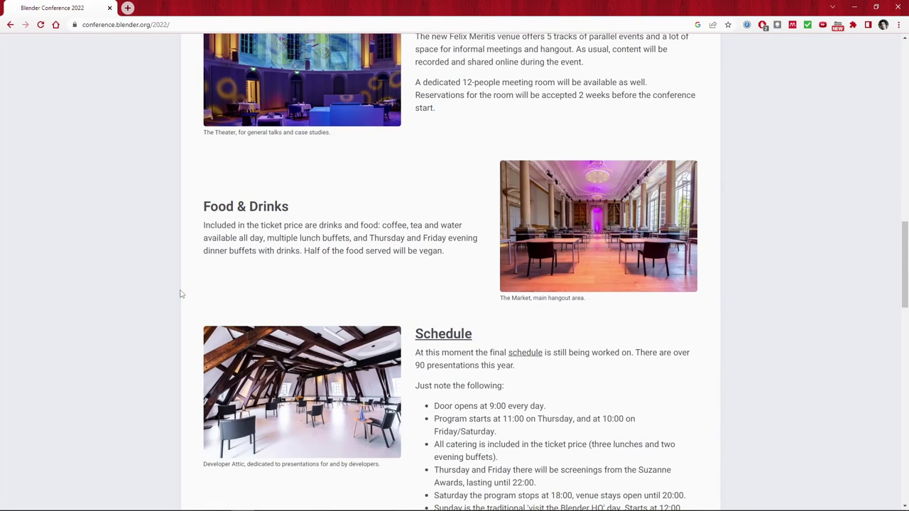
{"action": "scroll", "coordinate": [180, 294], "scroll_direction": "down", "scroll_amount": 2}
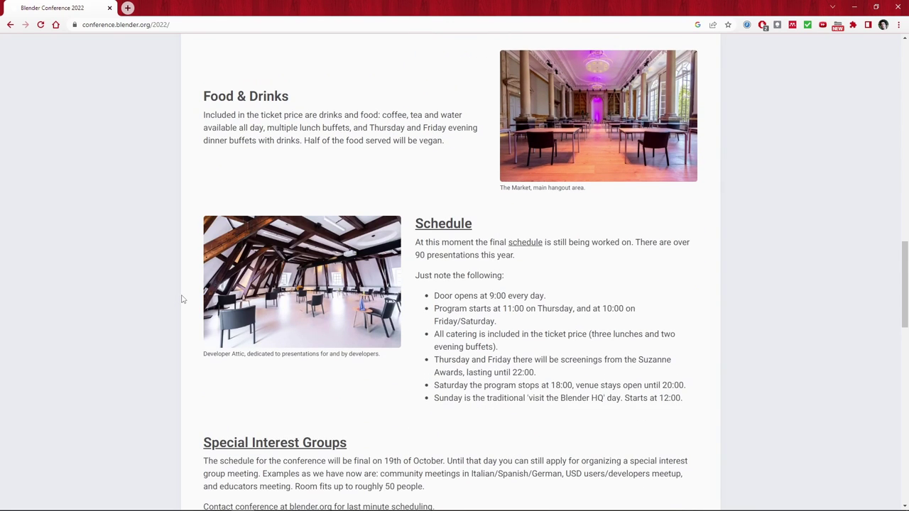
{"action": "scroll", "coordinate": [181, 298], "scroll_direction": "down", "scroll_amount": 2}
{"action": "scroll", "coordinate": [181, 298], "scroll_direction": "down", "scroll_amount": 3}
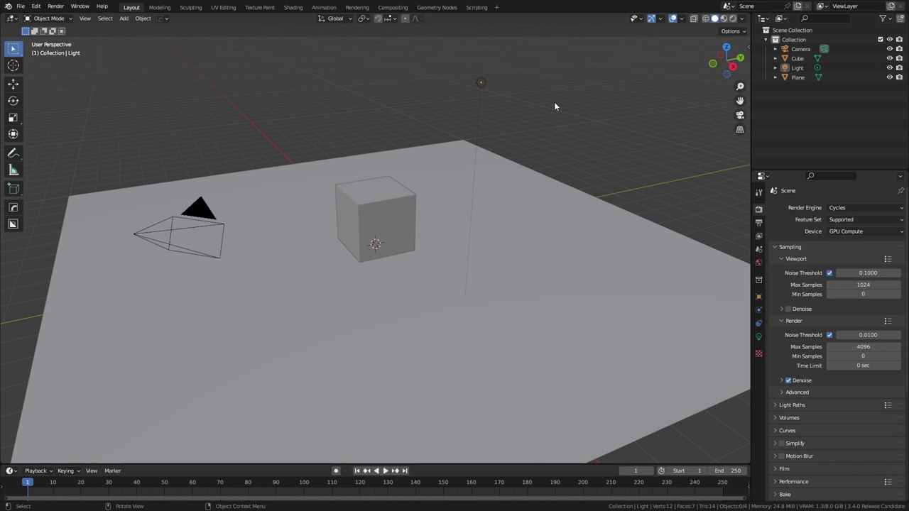
Step: Adjust the point light's power interactively to about 1112 W and check the value in its light properties
{"action": "left_click", "coordinate": [486, 84]}
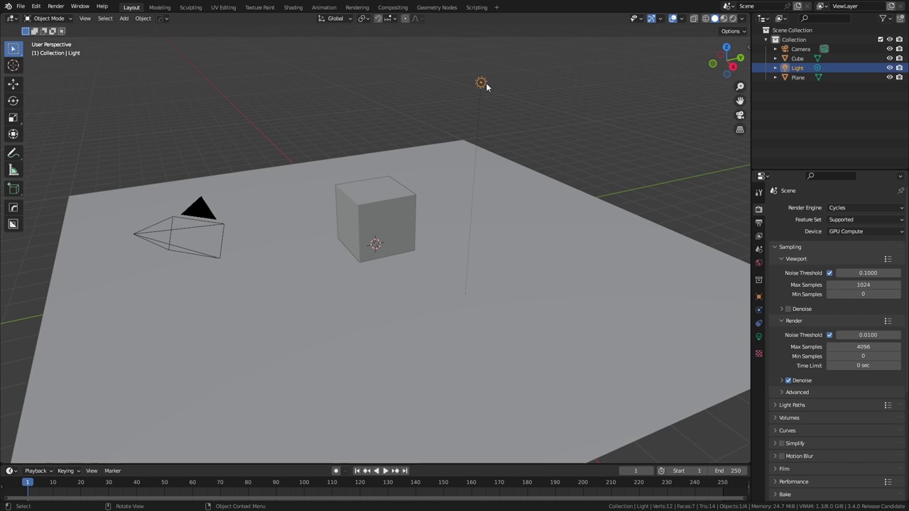
{"action": "right_click", "coordinate": [487, 85]}
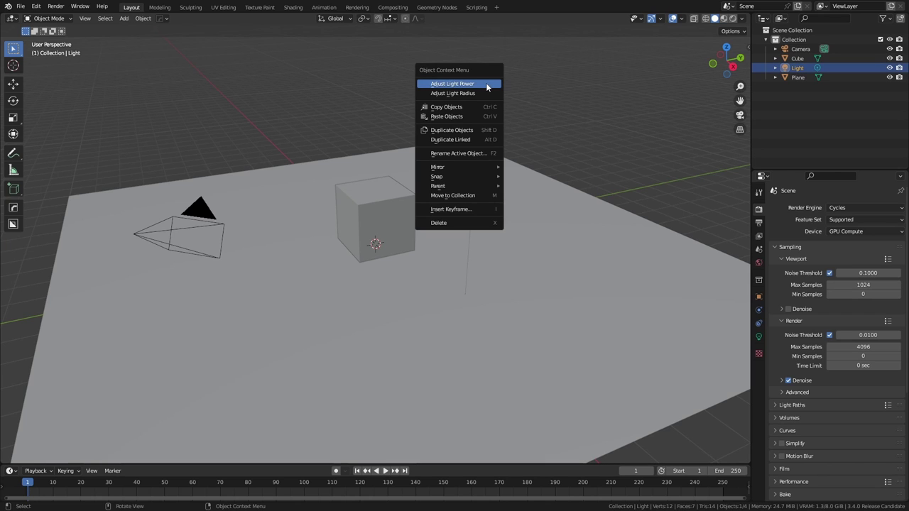
{"action": "left_click", "coordinate": [487, 86]}
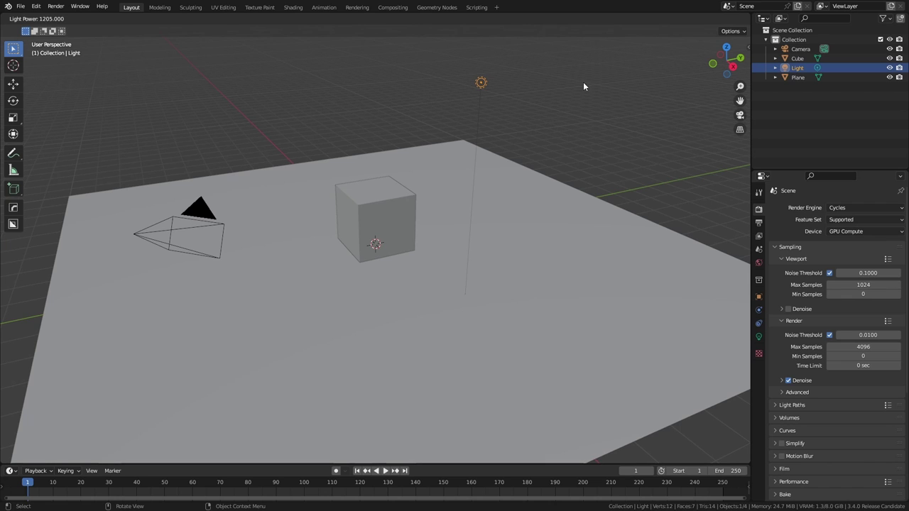
{"action": "left_click", "coordinate": [534, 82]}
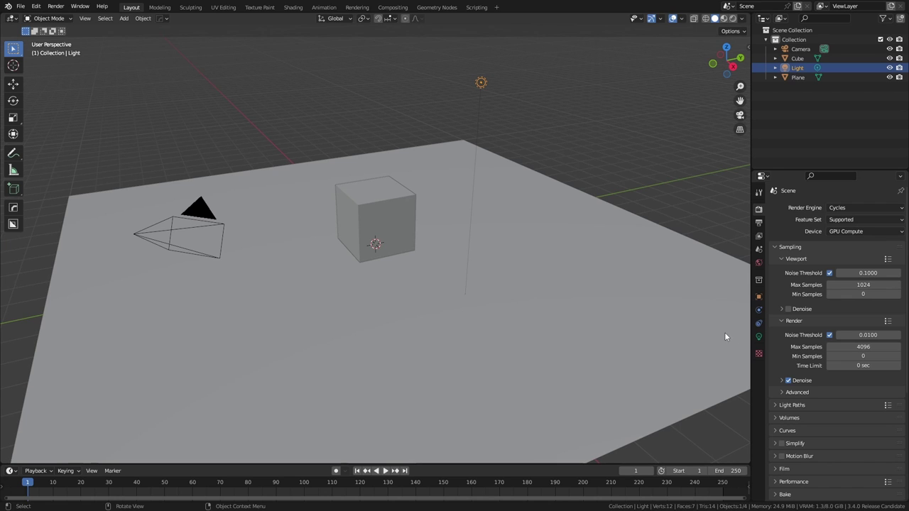
{"action": "left_click", "coordinate": [759, 338]}
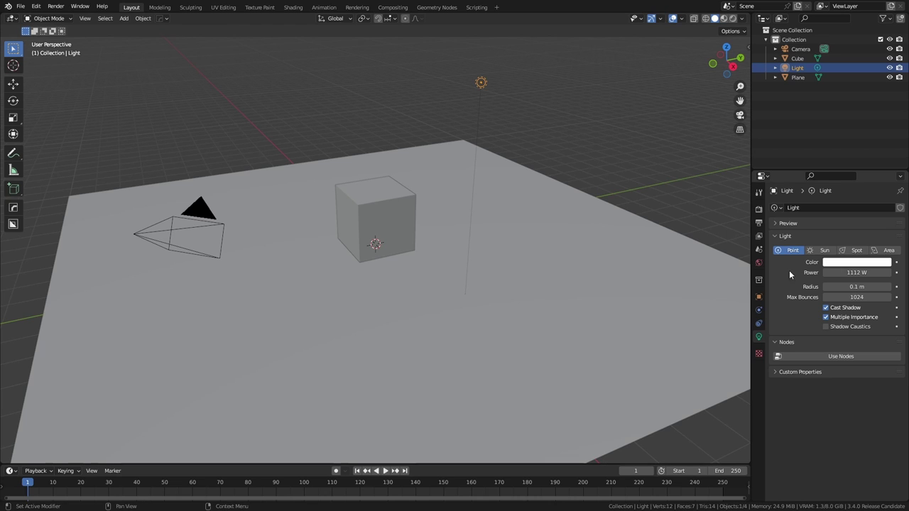
{"action": "left_click", "coordinate": [758, 310]}
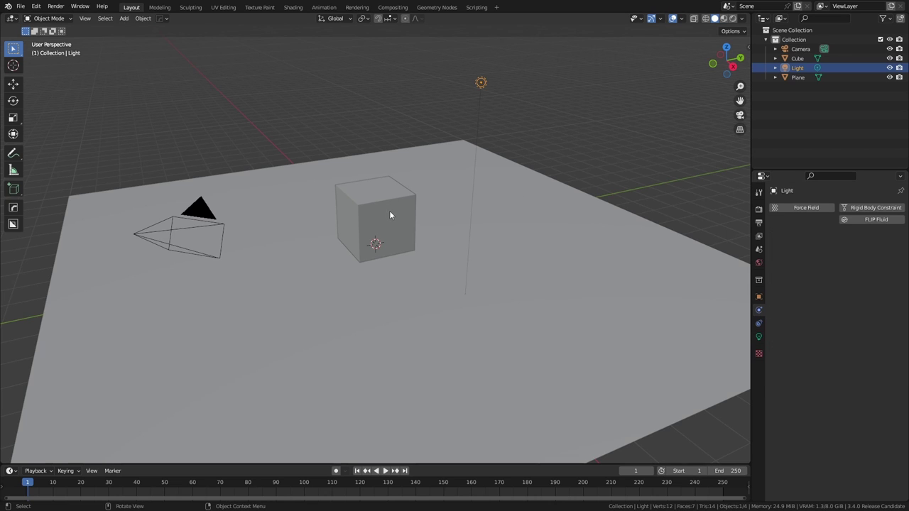
Step: Switch the viewport to rendered shading and start adjusting the light's power interactively
{"action": "key", "text": "z"}
{"action": "left_click", "coordinate": [400, 129]}
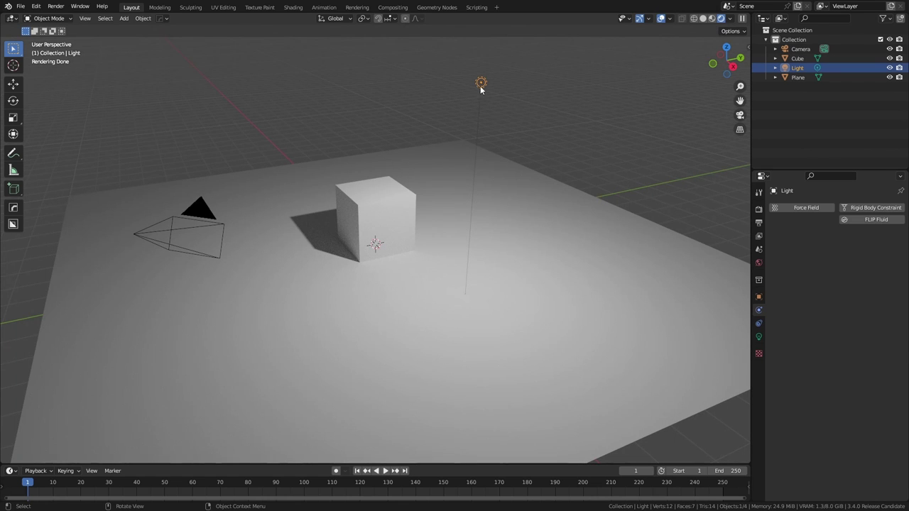
{"action": "right_click", "coordinate": [481, 86]}
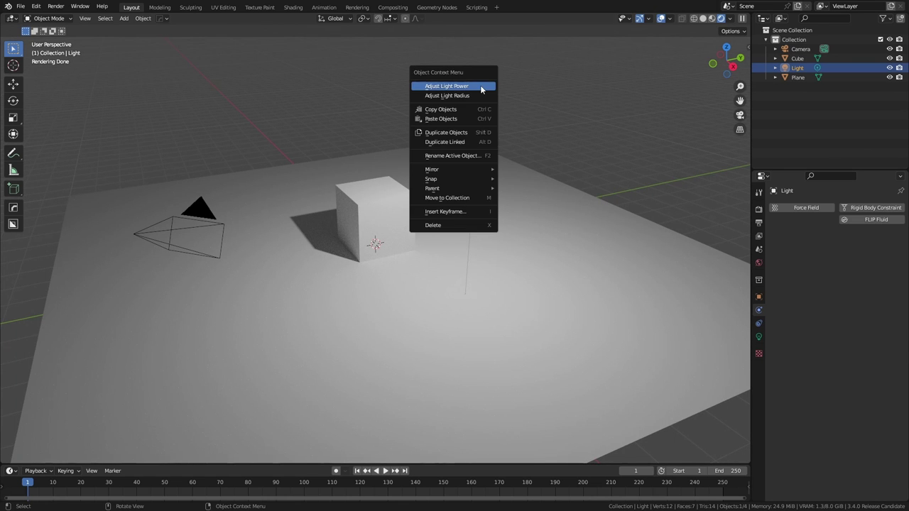
{"action": "left_click", "coordinate": [481, 87]}
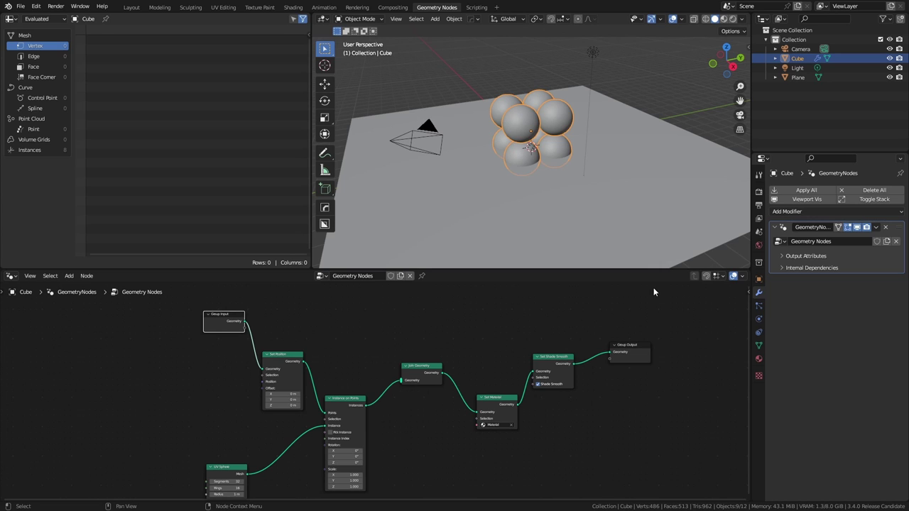
Step: Move the Group Output and Set Shade Smooth nodes upward so they line up side by side, and toggle node snapping
{"action": "left_click_drag", "start_coordinate": [622, 353], "coordinate": [622, 327]}
{"action": "left_click_drag", "start_coordinate": [565, 357], "coordinate": [592, 318]}
{"action": "left_click", "coordinate": [706, 275]}
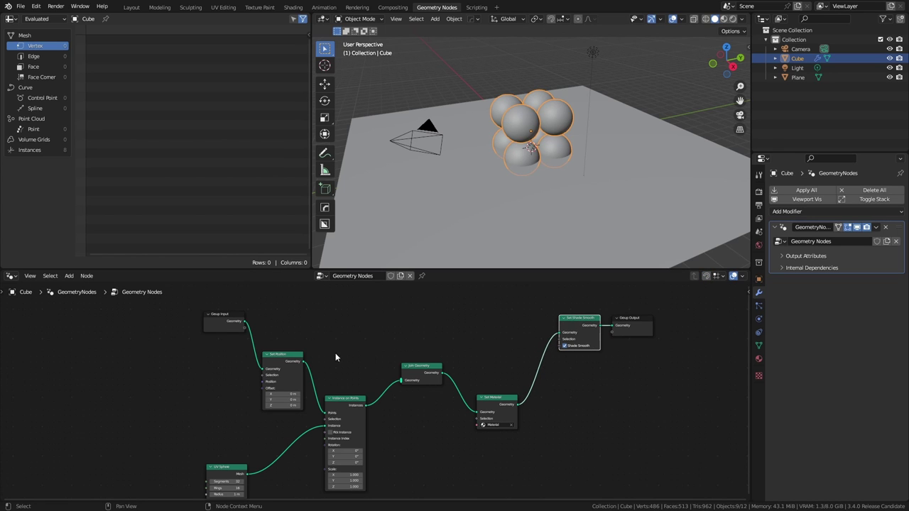
Step: Distribute all the nodes except UV Sphere evenly in a horizontal chain with uniform spacing
{"action": "left_click_drag", "start_coordinate": [176, 298], "coordinate": [639, 425]}
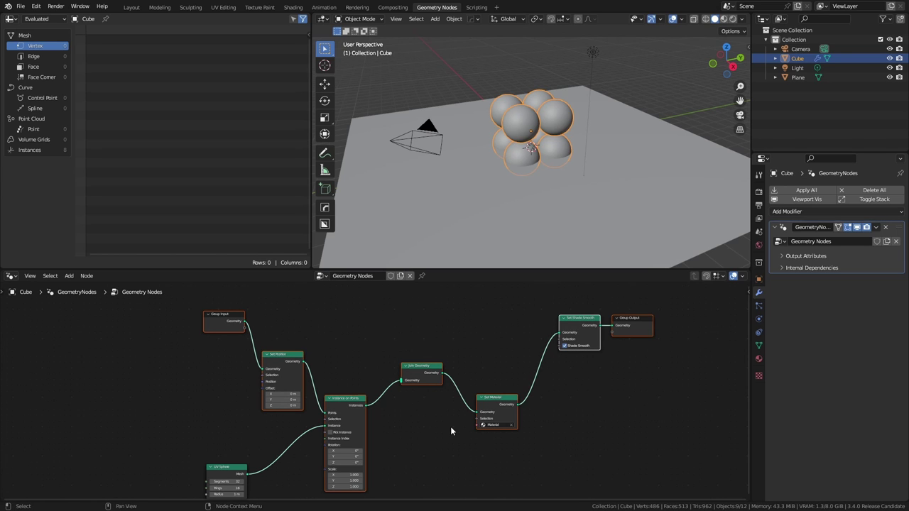
{"action": "key", "text": "shift+="}
{"action": "key", "text": "g"}
{"action": "middle_click_drag", "start_coordinate": [445, 424], "coordinate": [406, 463]}
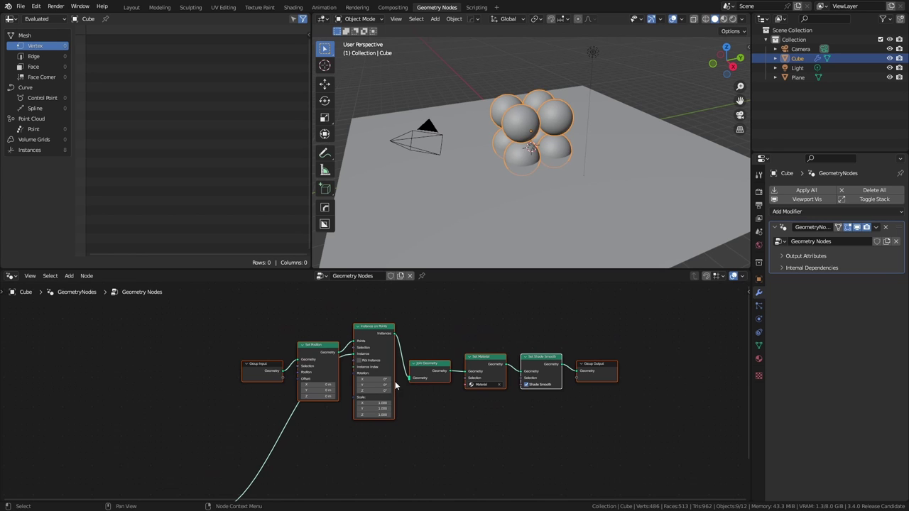
Step: Scale the selected nodes by 0 along Y so they share one height
{"action": "key", "text": "s"}
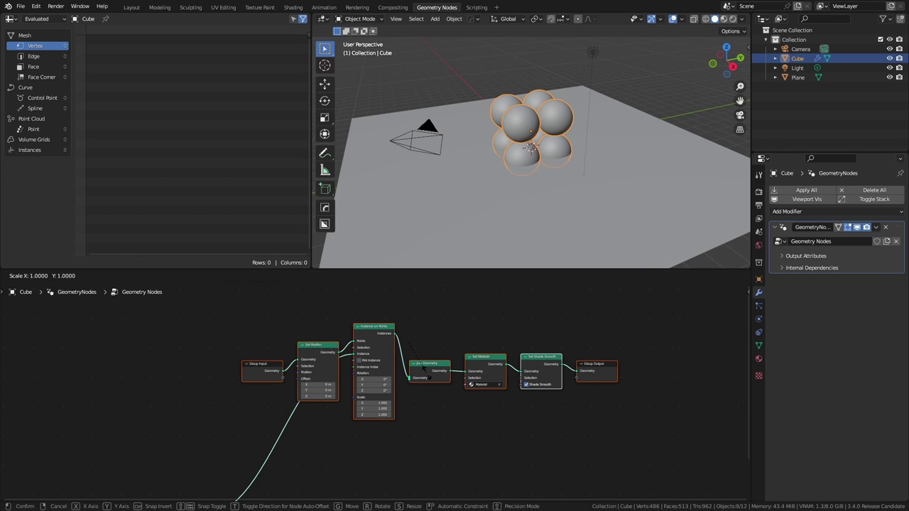
{"action": "key", "text": "y"}
{"action": "key", "text": "0"}
{"action": "key", "text": "Return"}
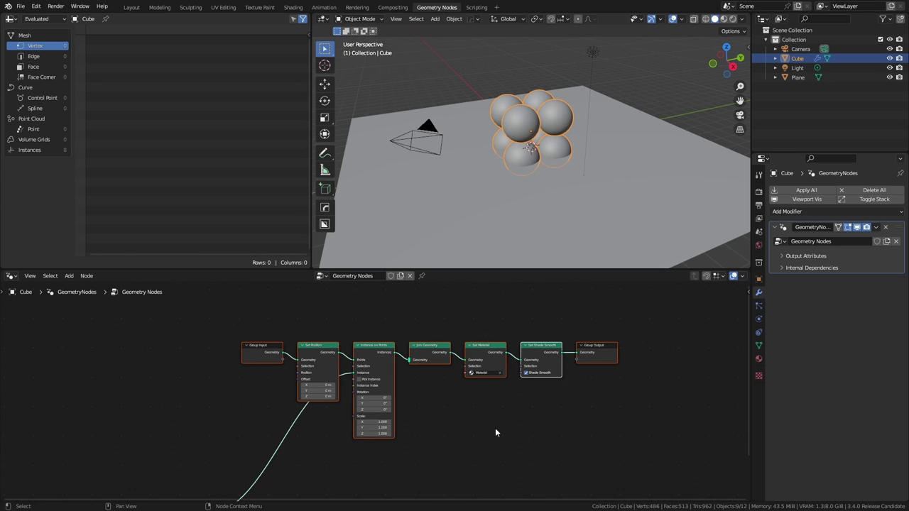
Step: Move the UV Sphere node up closer to the aligned node chain
{"action": "scroll", "coordinate": [334, 431], "scroll_direction": "down", "scroll_amount": 2, "text": "shift"}
{"action": "left_click_drag", "start_coordinate": [189, 482], "coordinate": [322, 388]}
{"action": "middle_click_drag", "start_coordinate": [445, 392], "coordinate": [444, 413]}
{"action": "left_click", "coordinate": [444, 414]}
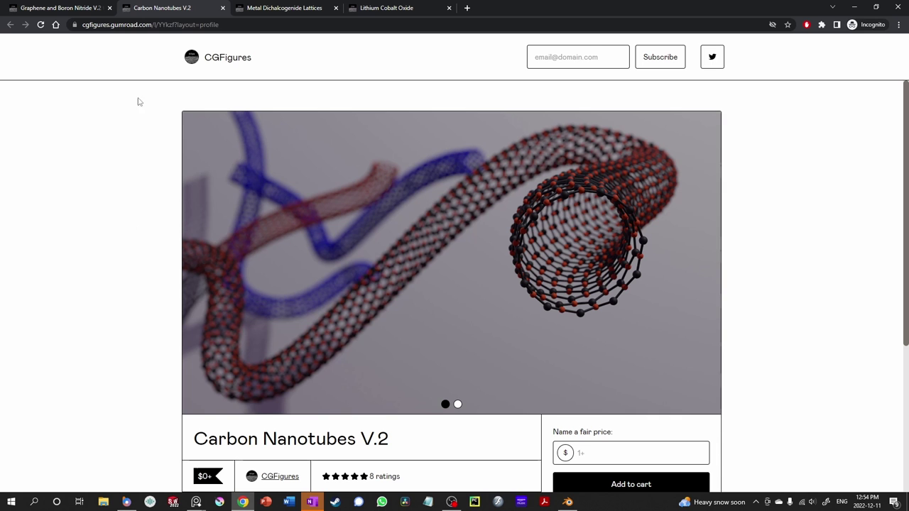
Step: View the CGFigures pages for Graphene and Boron Nitride V.2, Carbon Nanotubes V.2, Metal Dichalcogenide Lattices and Lithium Cobalt Oxide in the web browser
{"action": "left_click", "coordinate": [43, 7]}
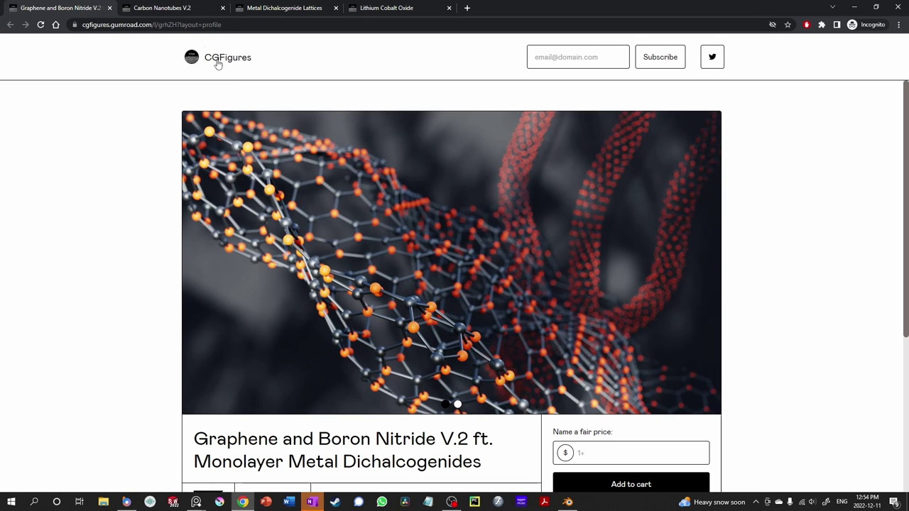
{"action": "left_click", "coordinate": [176, 8]}
{"action": "left_click", "coordinate": [305, 7]}
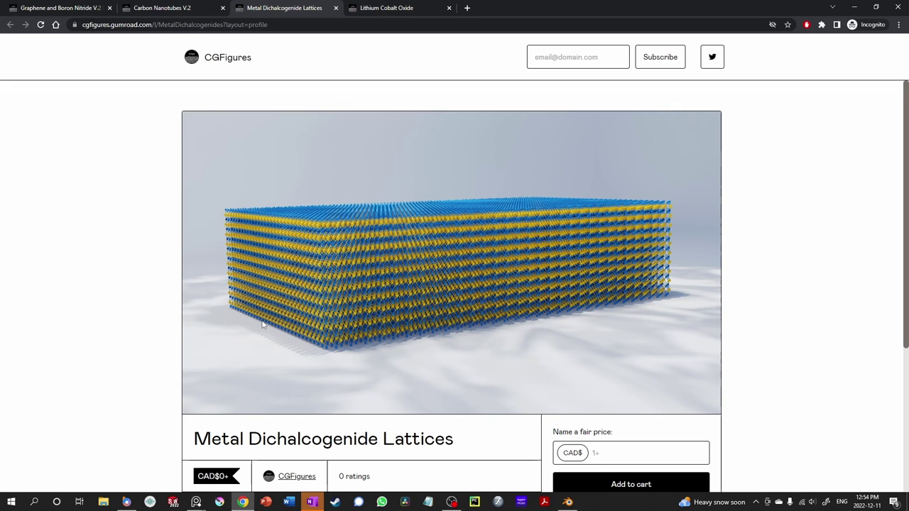
{"action": "left_click", "coordinate": [396, 8]}
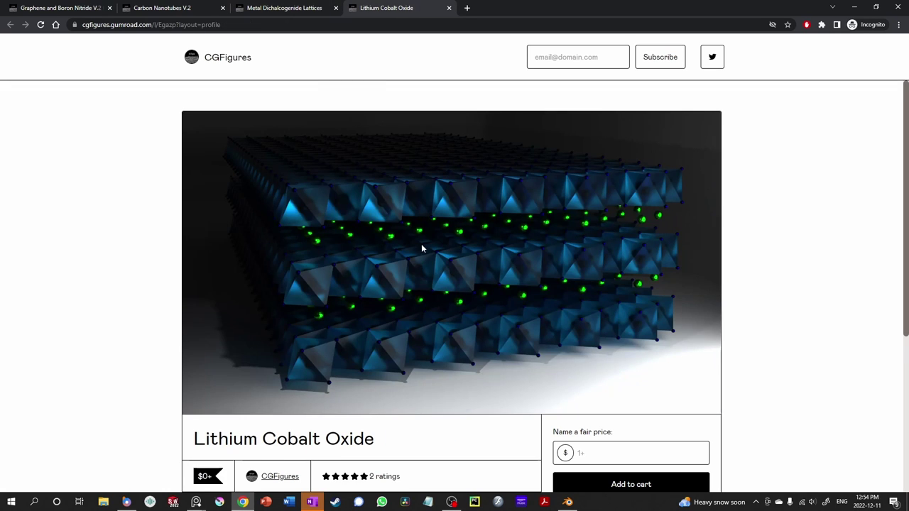
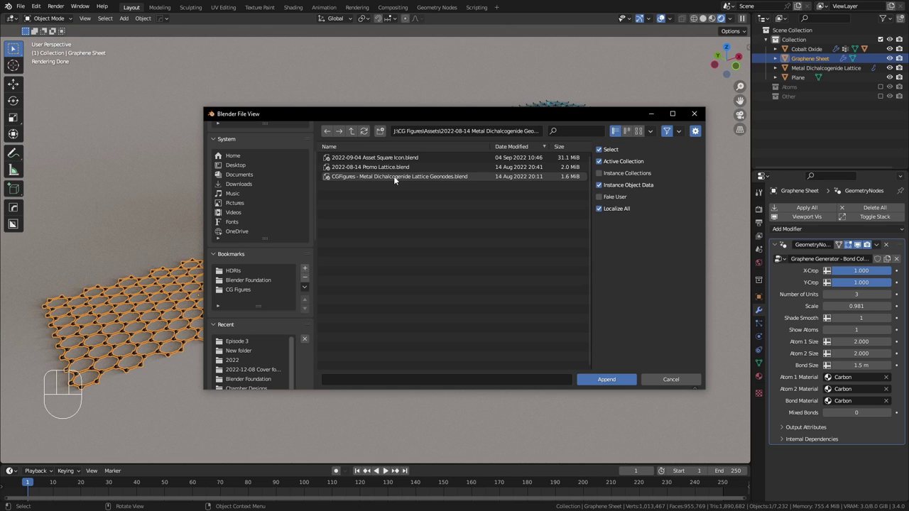
Step: In Blender, try to append the Metal Dichalcogenide Lattice object from CGFigures - Metal Dichalcogenide Lattice Geonodes.blend
{"action": "double_click", "coordinate": [393, 177]}
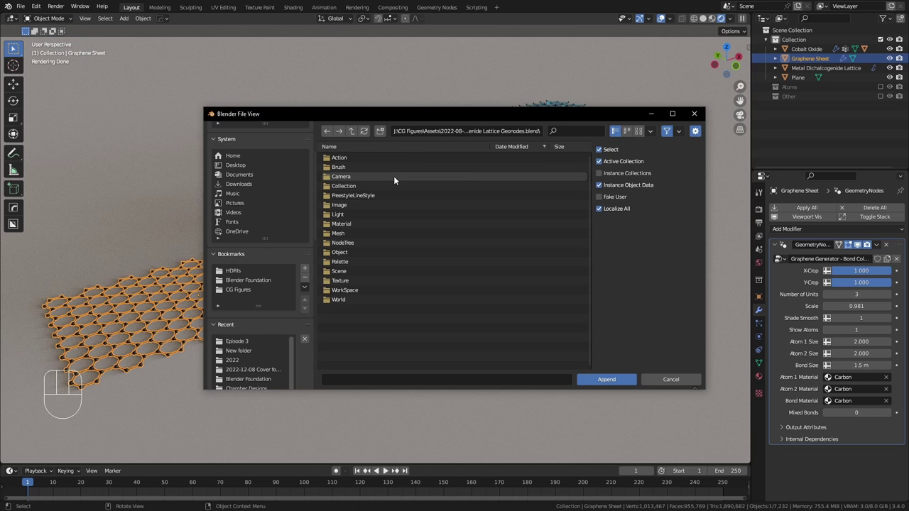
{"action": "double_click", "coordinate": [344, 252]}
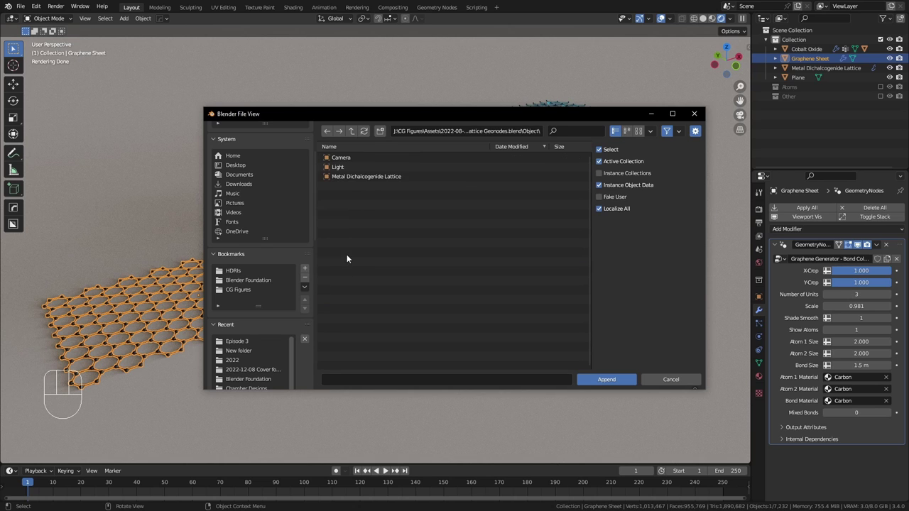
{"action": "left_click", "coordinate": [374, 177]}
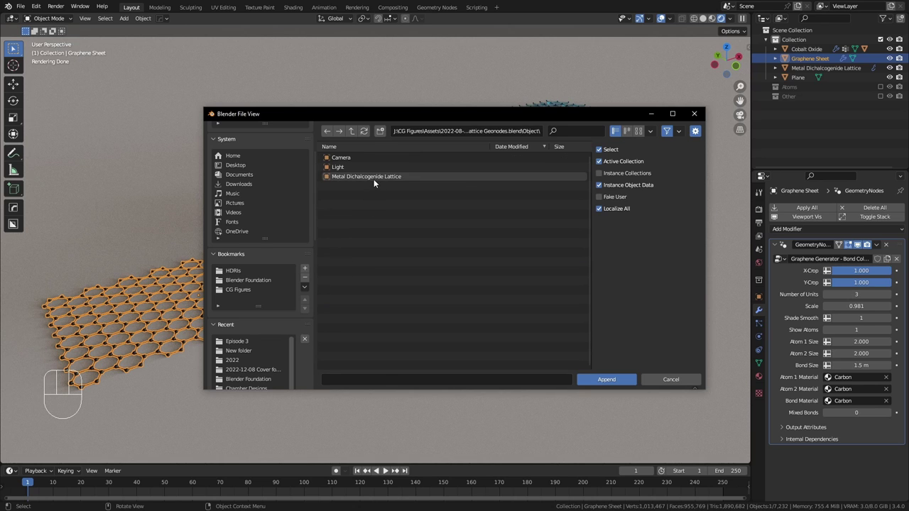
{"action": "left_click", "coordinate": [602, 380]}
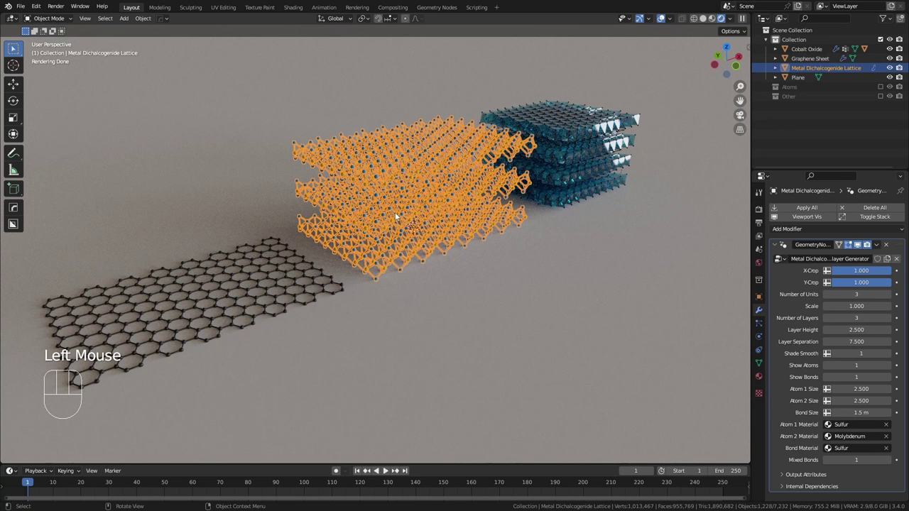
Step: Inspect the modifiers of Cobalt Oxide, its Lithium Positions child, the Graphene Sheet and the Metal Dichalcogenide Lattice
{"action": "left_click", "coordinate": [449, 320]}
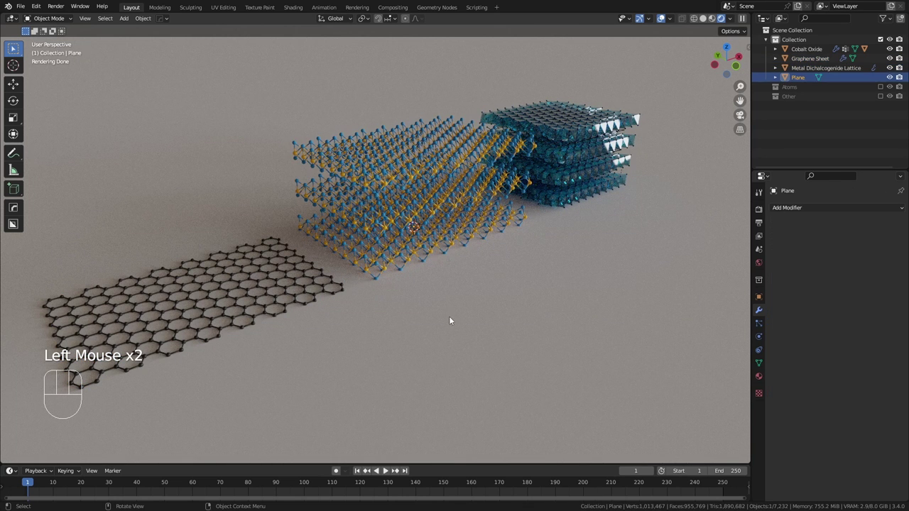
{"action": "left_click", "coordinate": [568, 154]}
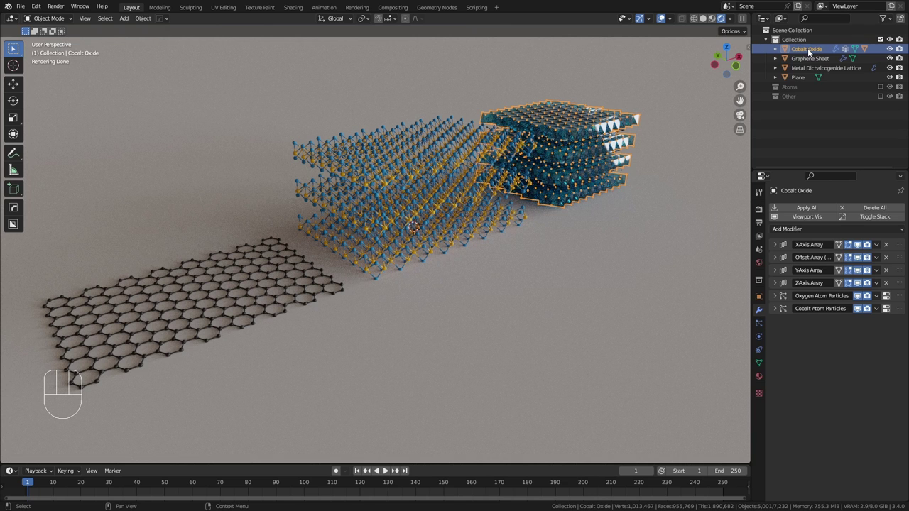
{"action": "left_click", "coordinate": [777, 49]}
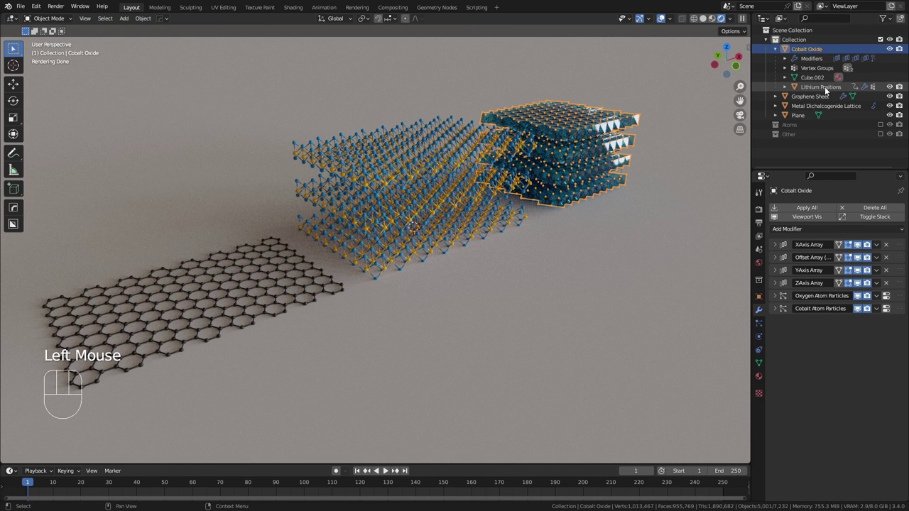
{"action": "left_click", "coordinate": [825, 86]}
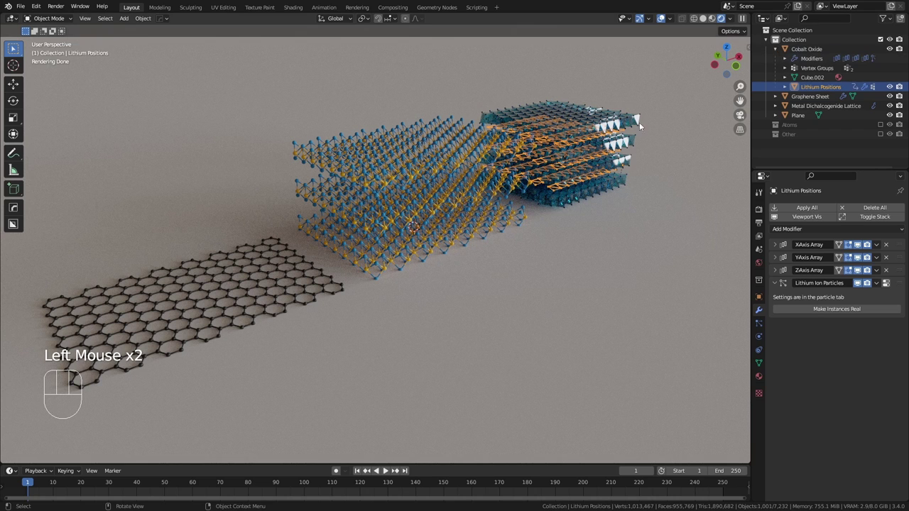
{"action": "left_click", "coordinate": [776, 50]}
{"action": "left_click", "coordinate": [481, 374]}
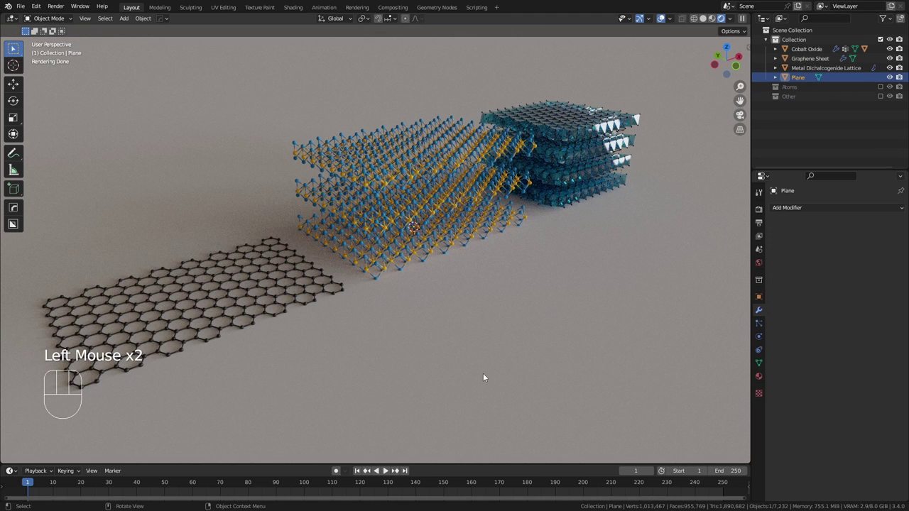
{"action": "left_click", "coordinate": [307, 295]}
{"action": "left_click", "coordinate": [383, 213]}
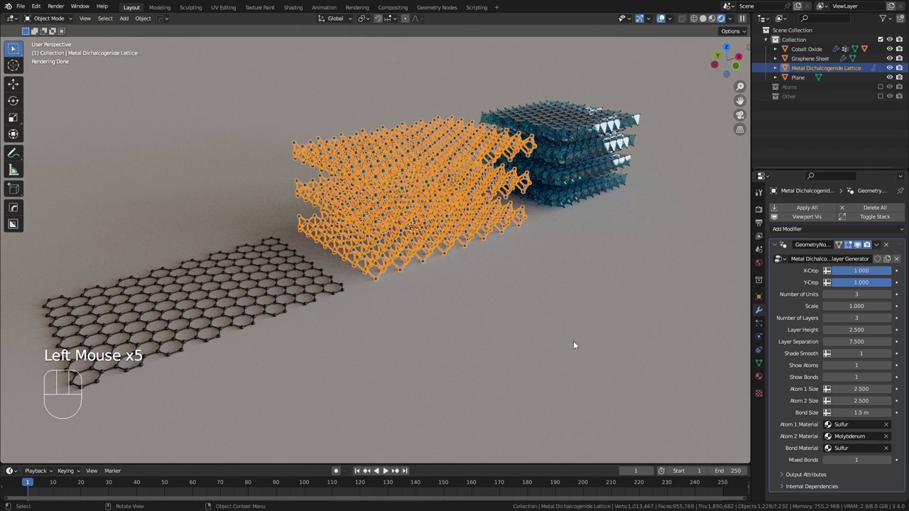
Step: Set the Graphene Sheet's Y-Crop to 0.520 in its geometry nodes modifier
{"action": "left_click", "coordinate": [235, 328]}
{"action": "scroll", "coordinate": [238, 328], "scroll_direction": "up", "scroll_amount": 2}
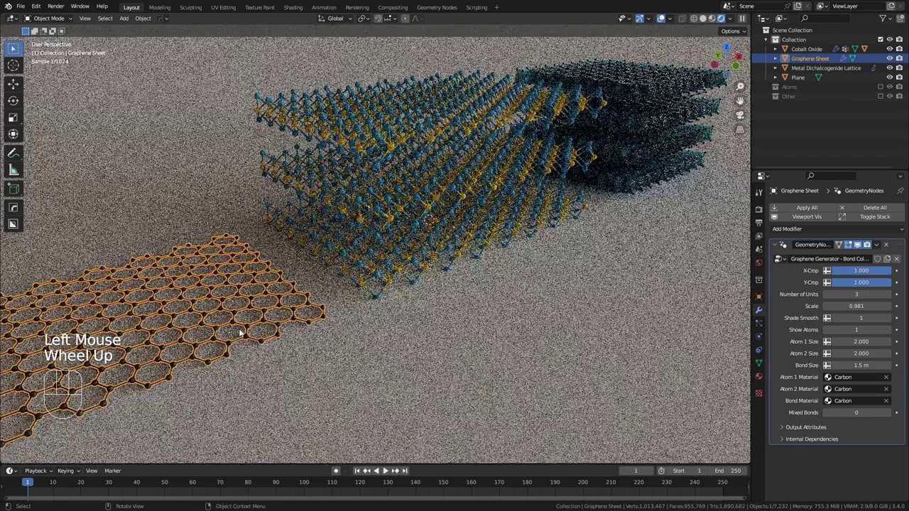
{"action": "middle_click_drag", "start_coordinate": [238, 327], "coordinate": [319, 302], "text": "shift"}
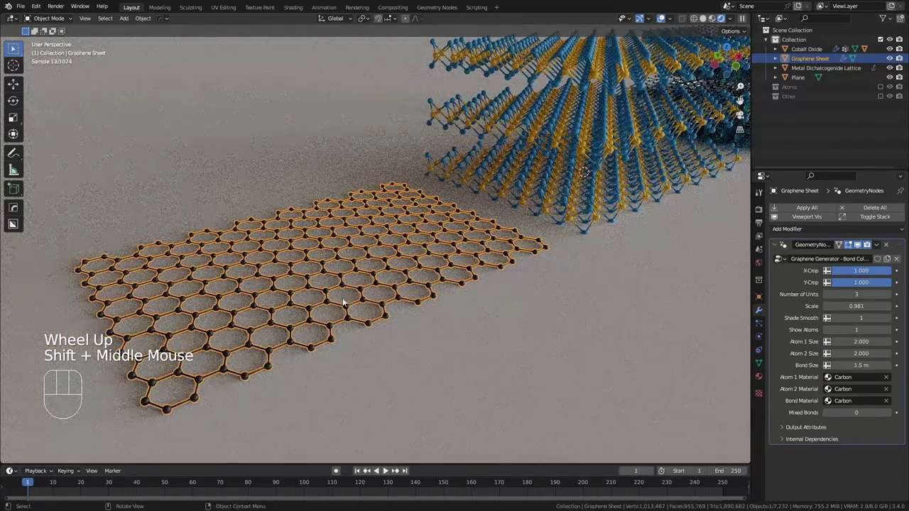
{"action": "scroll", "coordinate": [778, 286], "scroll_direction": "up", "scroll_amount": 1}
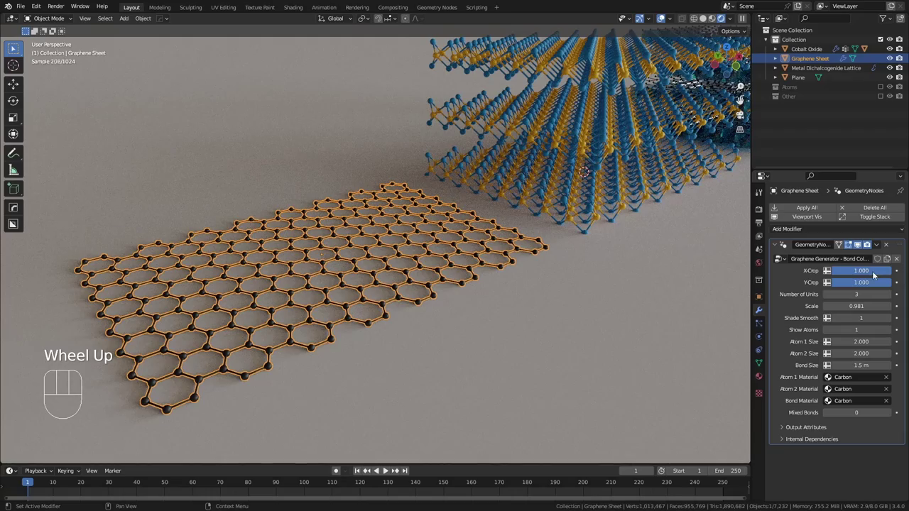
{"action": "mouse_move", "coordinate": [859, 283]}
{"action": "left_mouse_down"}
{"action": "mouse_move", "coordinate": [831, 282]}
{"action": "mouse_move", "coordinate": [891, 282]}
{"action": "mouse_move", "coordinate": [863, 283]}
{"action": "left_mouse_up"}
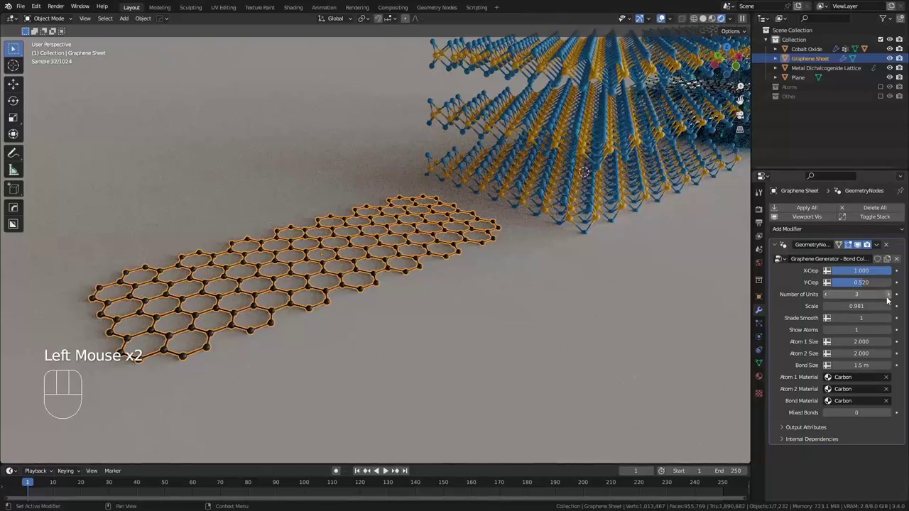
Step: Try 4 units and a scale of about 1.581 on the graphene sheet, and restore both settings
{"action": "left_click", "coordinate": [885, 294]}
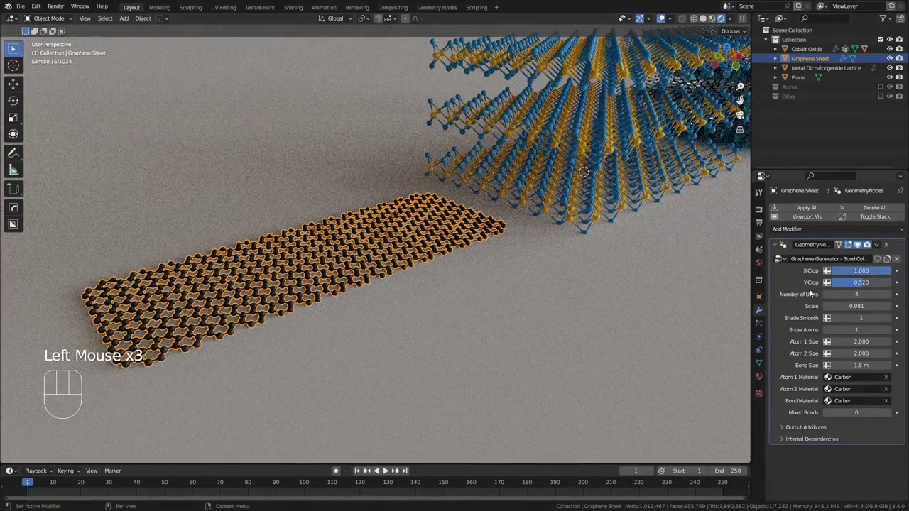
{"action": "left_click", "coordinate": [828, 294]}
{"action": "left_click_drag", "start_coordinate": [842, 307], "coordinate": [888, 307]}
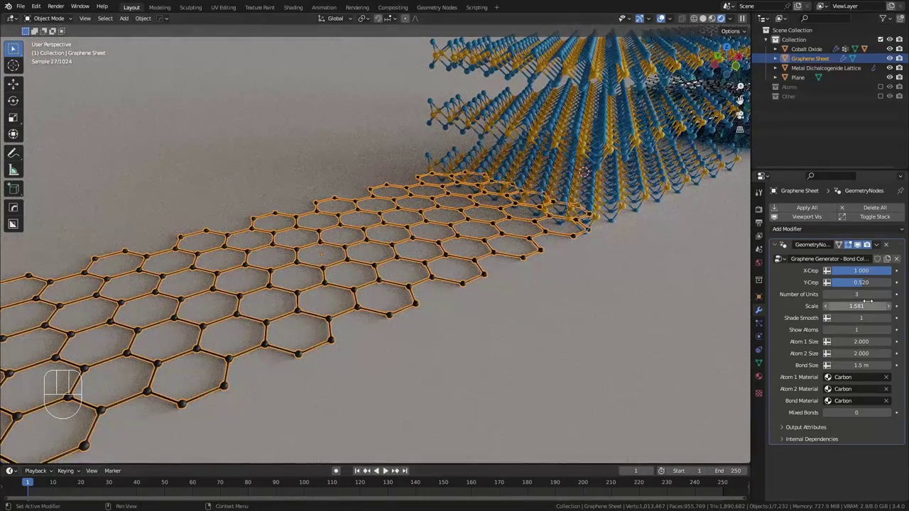
{"action": "key", "text": "ctrl+z"}
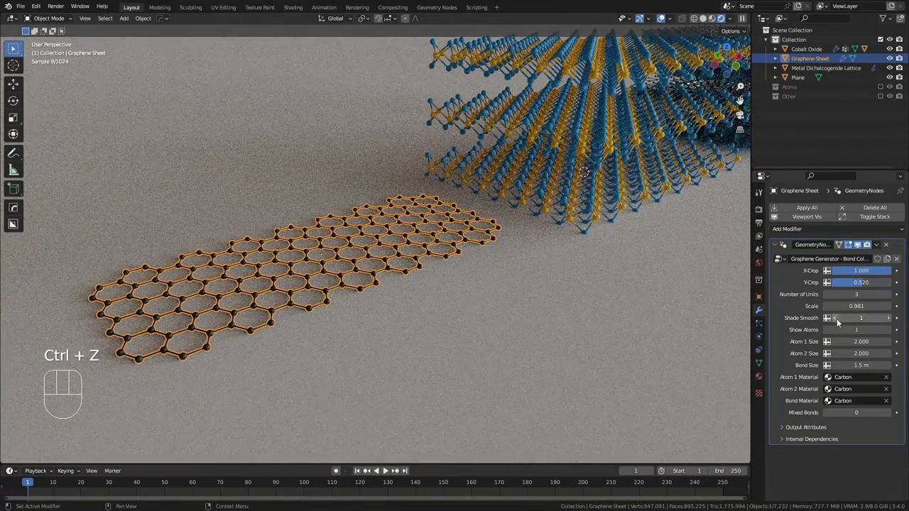
{"action": "left_click", "coordinate": [859, 329]}
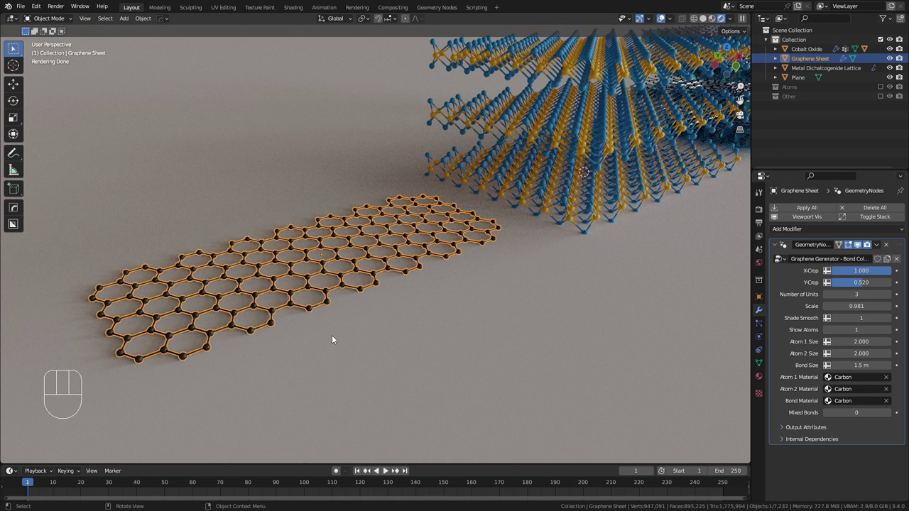
Step: Try Boron as the Atom 1 Material with an Atom 1 Size of 5, and undo both changes
{"action": "left_click", "coordinate": [848, 378]}
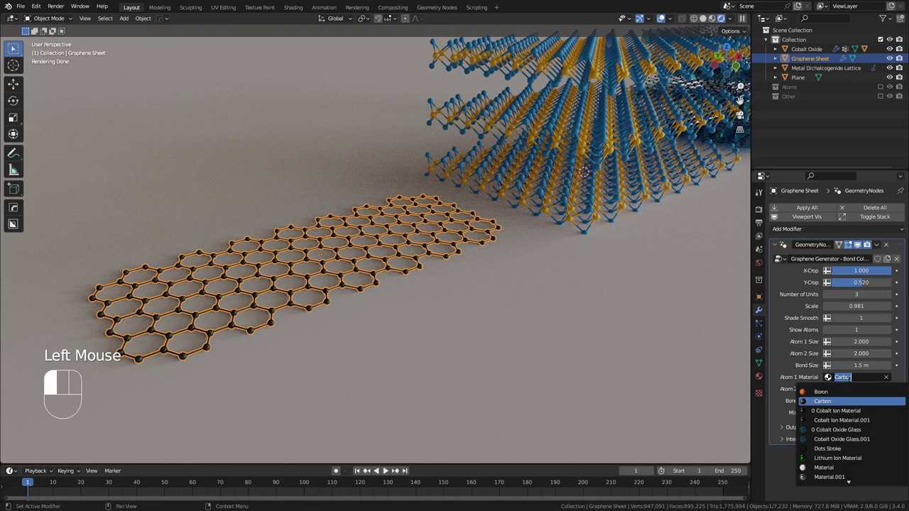
{"action": "left_click", "coordinate": [843, 393]}
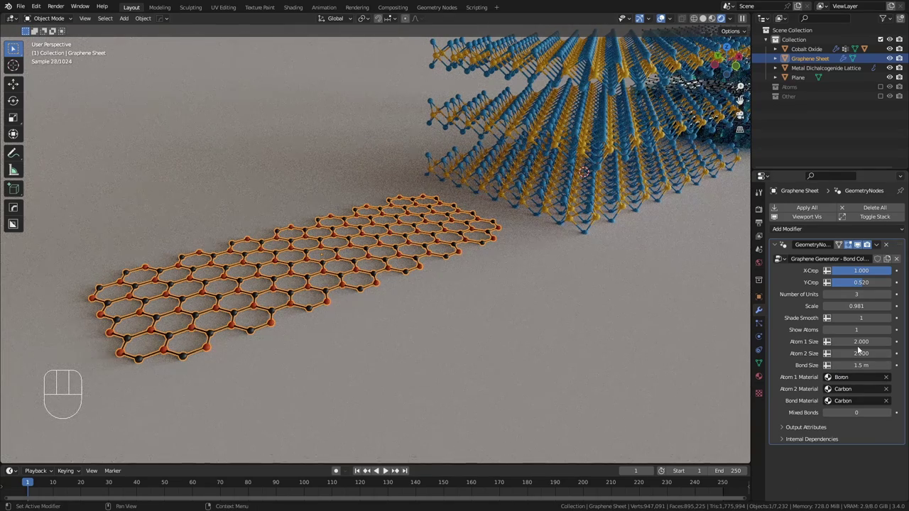
{"action": "left_click", "coordinate": [858, 342]}
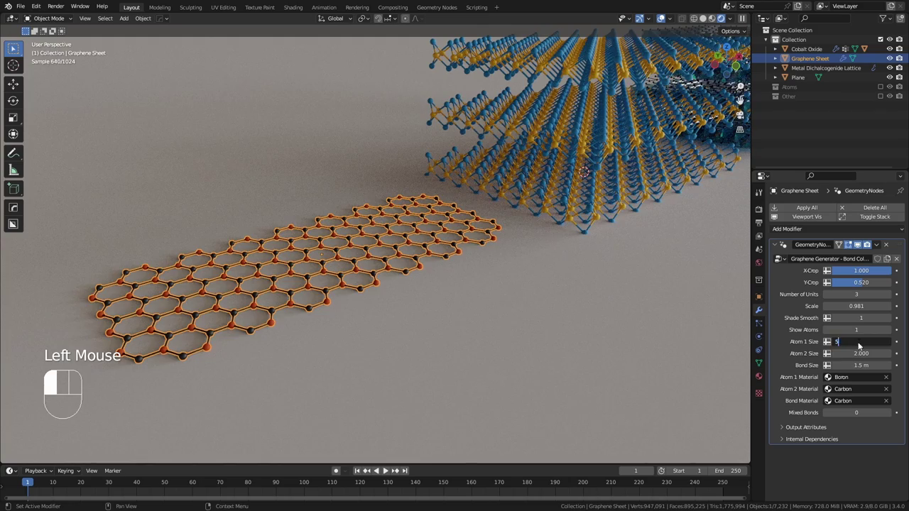
{"action": "type", "text": "5"}
{"action": "key", "text": "Return"}
{"action": "key", "text": "ctrl+z"}
{"action": "key", "text": "ctrl+z"}
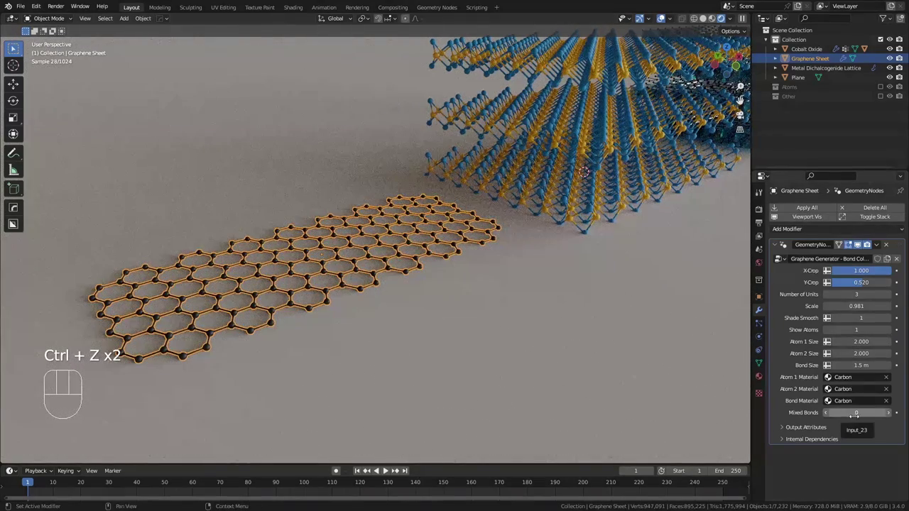
Step: Set the graphene sheet's Atom 1 Material to Boron and Mixed Bonds to 1, and deselect the sheet
{"action": "left_click", "coordinate": [846, 378]}
{"action": "left_click", "coordinate": [822, 392]}
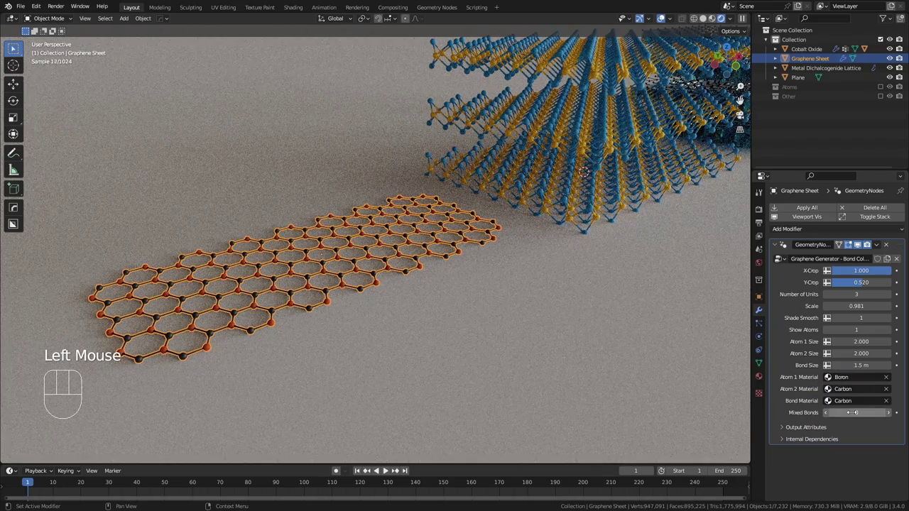
{"action": "left_click", "coordinate": [852, 413]}
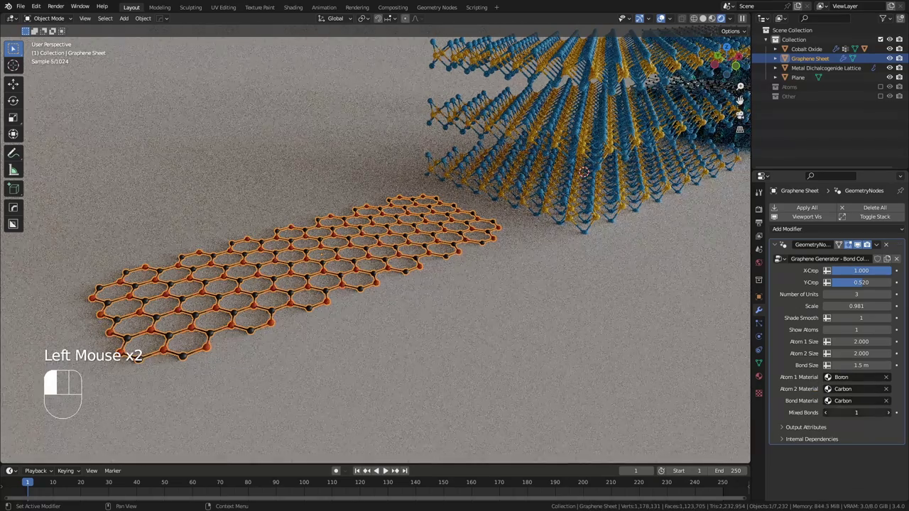
{"action": "left_click", "coordinate": [537, 386]}
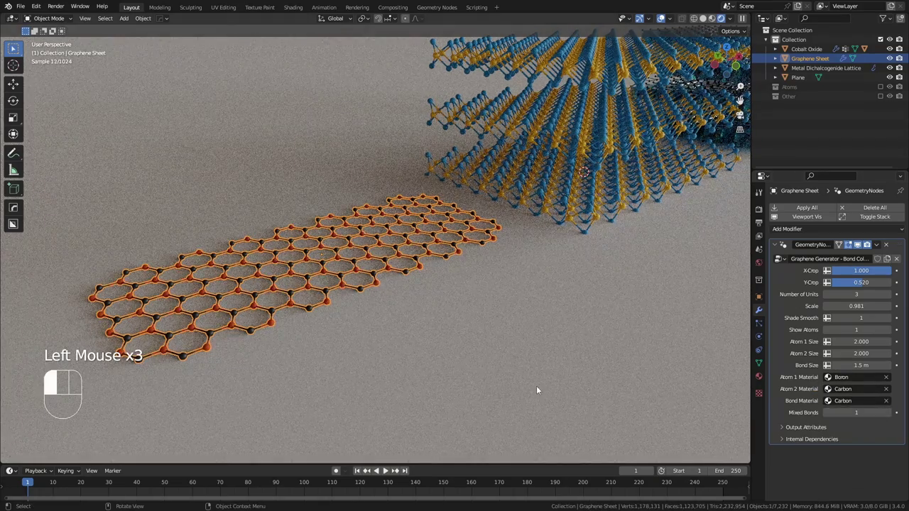
{"action": "scroll", "coordinate": [296, 353], "scroll_direction": "up", "scroll_amount": 2}
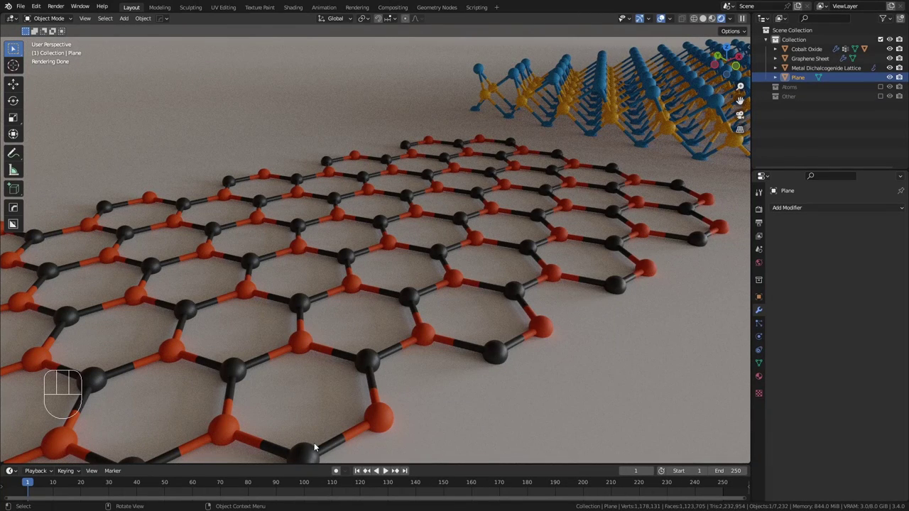
Step: Set the graphene sheet's Mixed Bonds to 0 in its geometry nodes modifier
{"action": "left_click", "coordinate": [380, 424]}
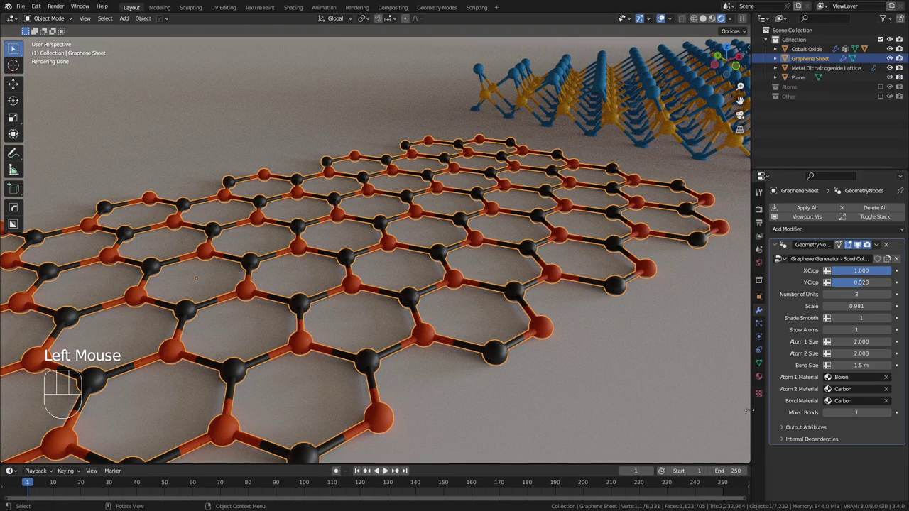
{"action": "left_click", "coordinate": [826, 412]}
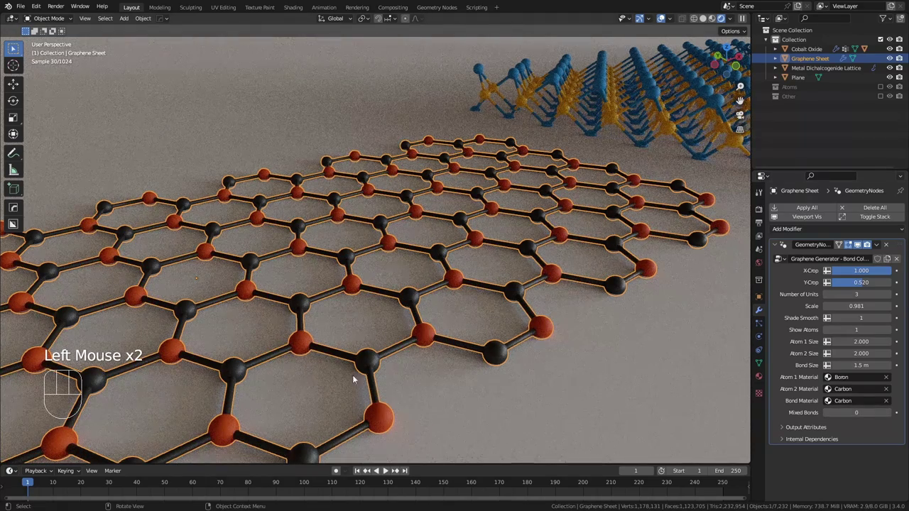
Step: Try Cobalt Oxide Glass as the graphene sheet's Bond Material and a Bond Size of about 4.15 m, undoing each change
{"action": "left_click", "coordinate": [865, 402]}
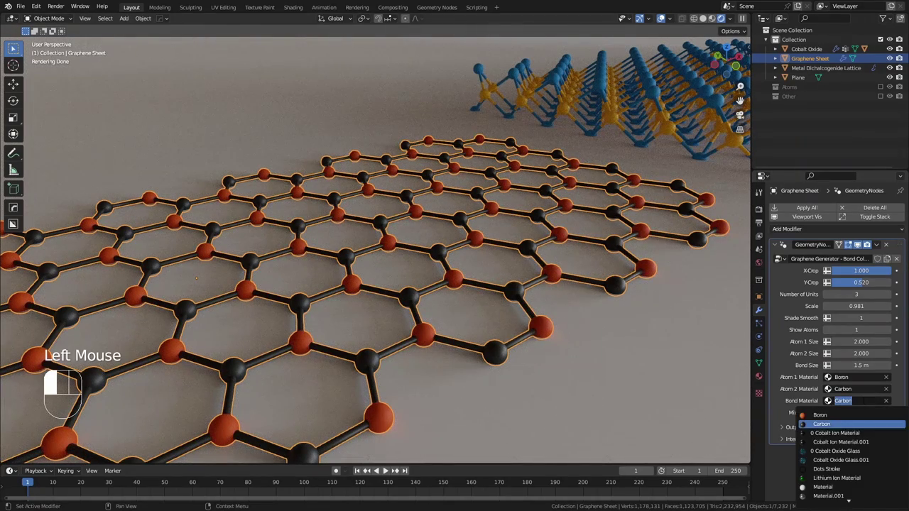
{"action": "left_click", "coordinate": [839, 451]}
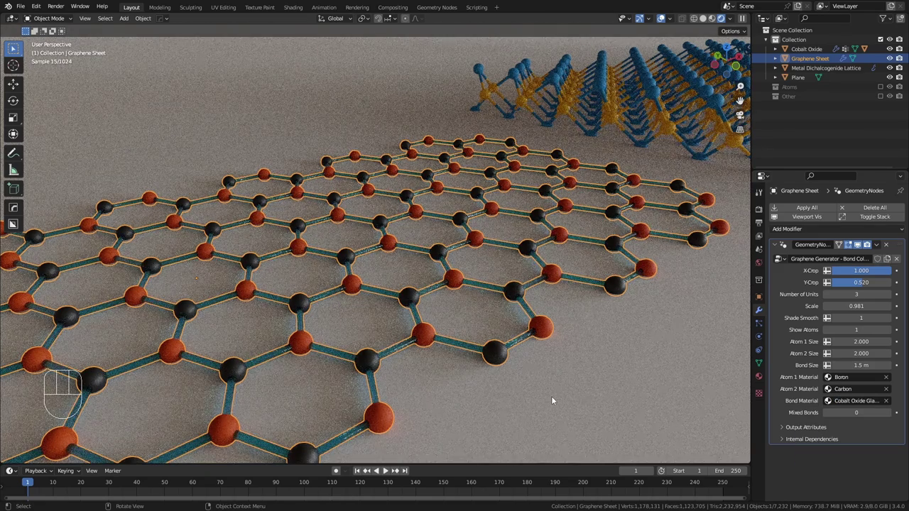
{"action": "key", "text": "ctrl+z"}
{"action": "scroll", "coordinate": [532, 369], "scroll_direction": "down", "scroll_amount": 3}
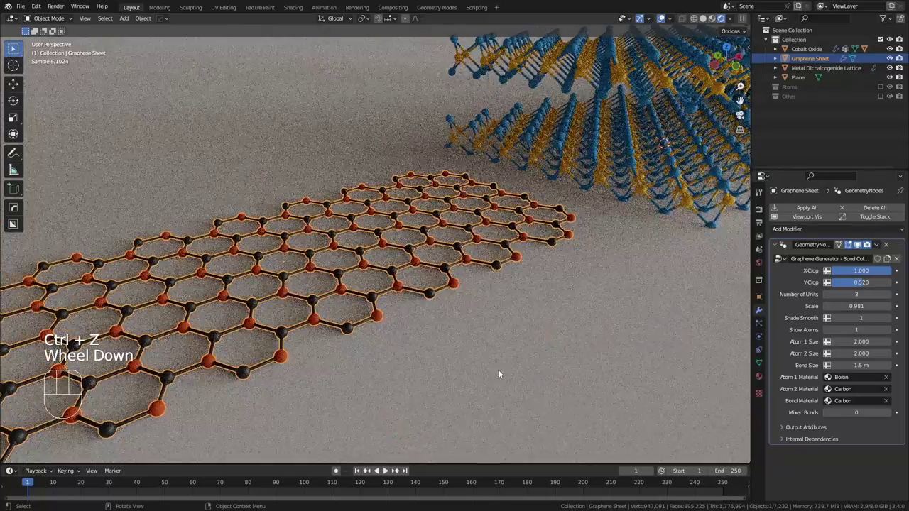
{"action": "scroll", "coordinate": [503, 369], "scroll_direction": "down", "scroll_amount": 2}
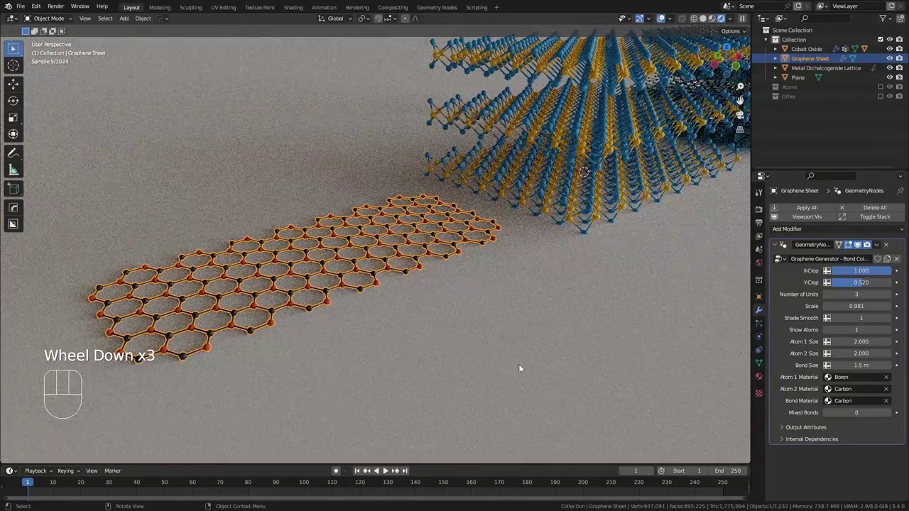
{"action": "left_click_drag", "start_coordinate": [845, 365], "coordinate": [881, 365]}
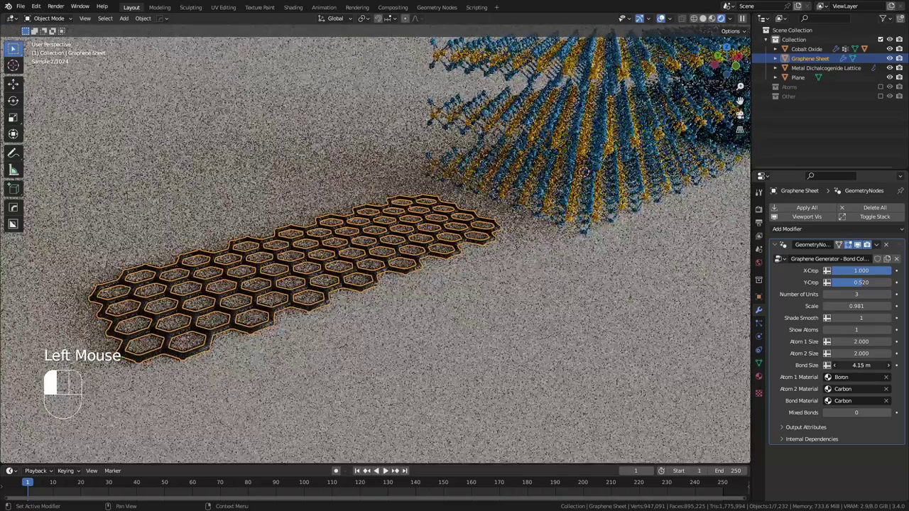
{"action": "key", "text": "ctrl+z"}
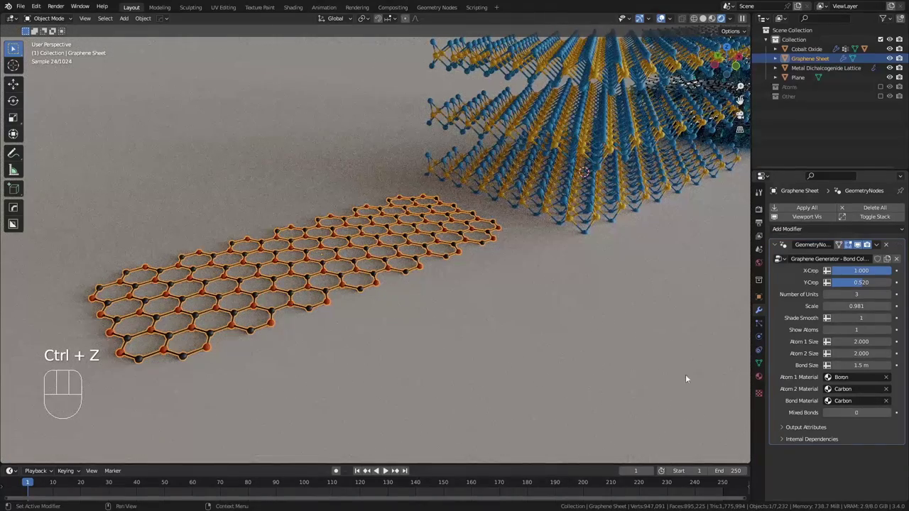
Step: Set the graphene sheet's Atom 1 Material to Carbon
{"action": "left_click", "coordinate": [849, 377]}
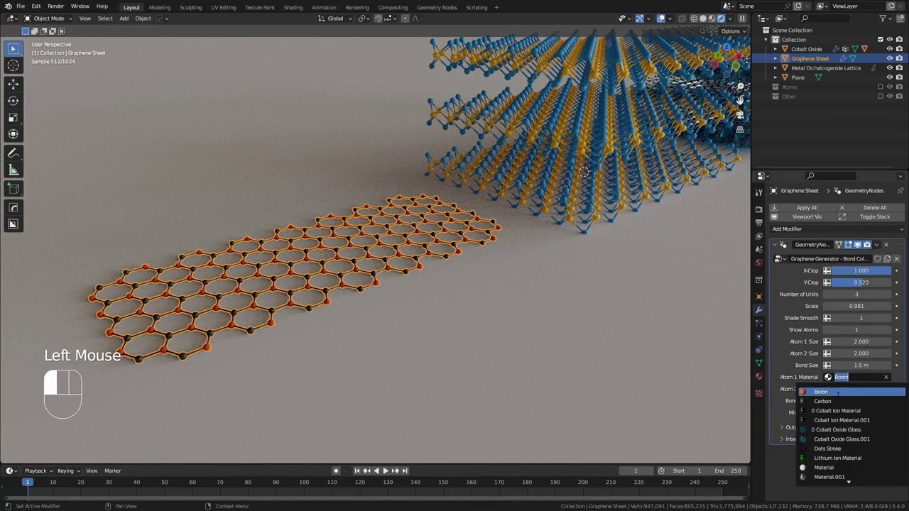
{"action": "left_click", "coordinate": [822, 402]}
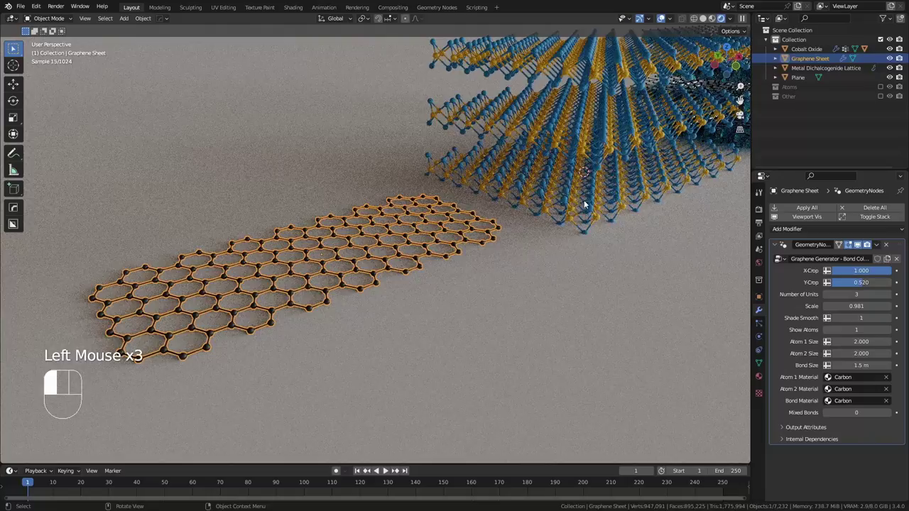
Step: Select the Metal Dichalcogenide Lattice and examine its stacked layers and geometry nodes settings
{"action": "left_click", "coordinate": [584, 205]}
{"action": "middle_click_drag", "start_coordinate": [583, 204], "coordinate": [380, 317], "text": "shift"}
{"action": "scroll", "coordinate": [395, 307], "scroll_direction": "up", "scroll_amount": 3}
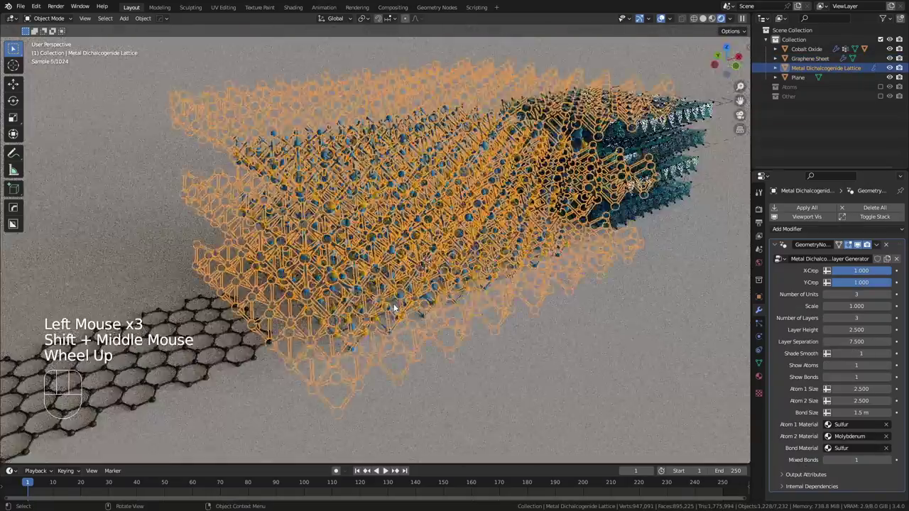
{"action": "scroll", "coordinate": [394, 307], "scroll_direction": "up", "scroll_amount": 1}
{"action": "scroll", "coordinate": [394, 306], "scroll_direction": "down", "scroll_amount": 1}
{"action": "left_click", "coordinate": [831, 320]}
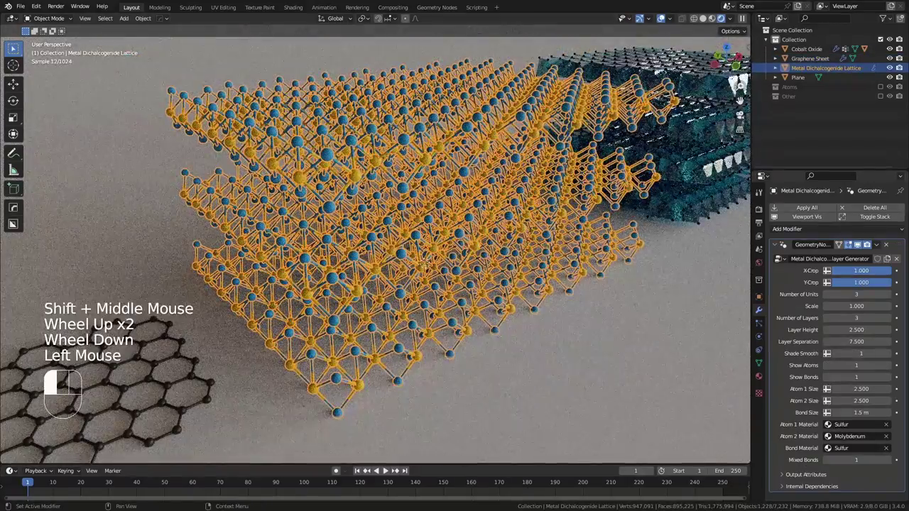
{"action": "mouse_move", "coordinate": [892, 271]}
{"action": "left_mouse_down"}
{"action": "mouse_move", "coordinate": [838, 271]}
{"action": "mouse_move", "coordinate": [892, 270]}
{"action": "left_mouse_up"}
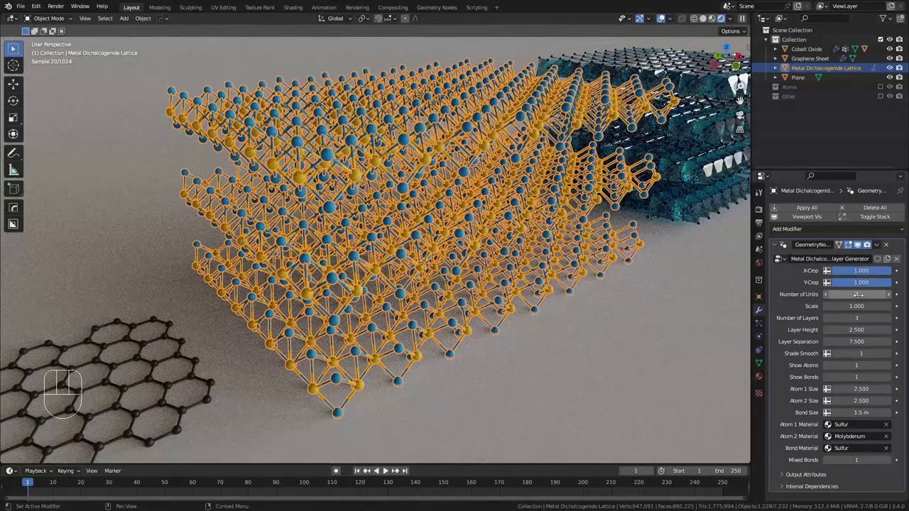
{"action": "left_click", "coordinate": [594, 343]}
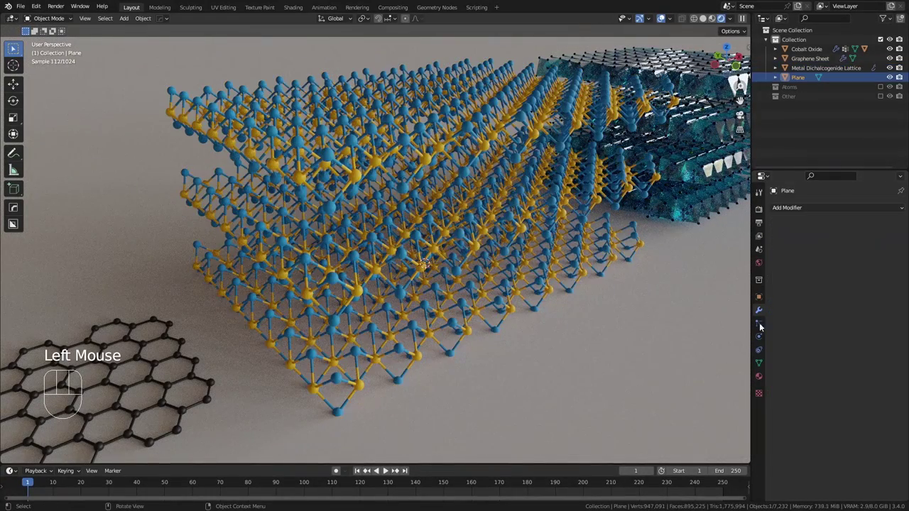
{"action": "left_click", "coordinate": [497, 264]}
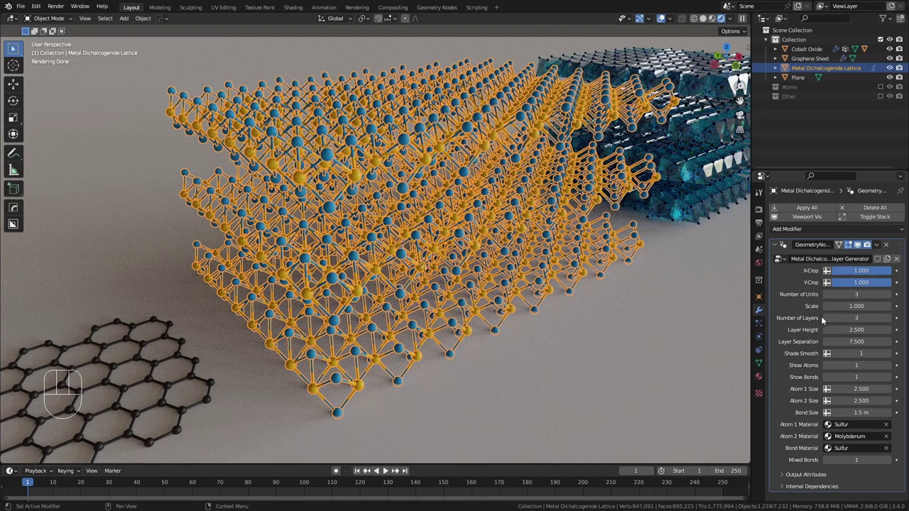
Step: Try a single layer on the dichalcogenide lattice, and set its Number of Layers to 2
{"action": "left_click", "coordinate": [824, 319]}
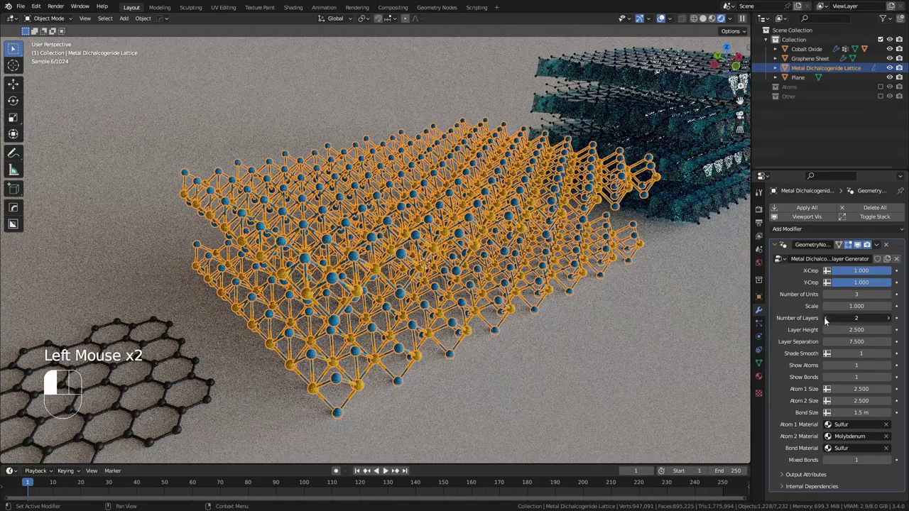
{"action": "left_click", "coordinate": [825, 319]}
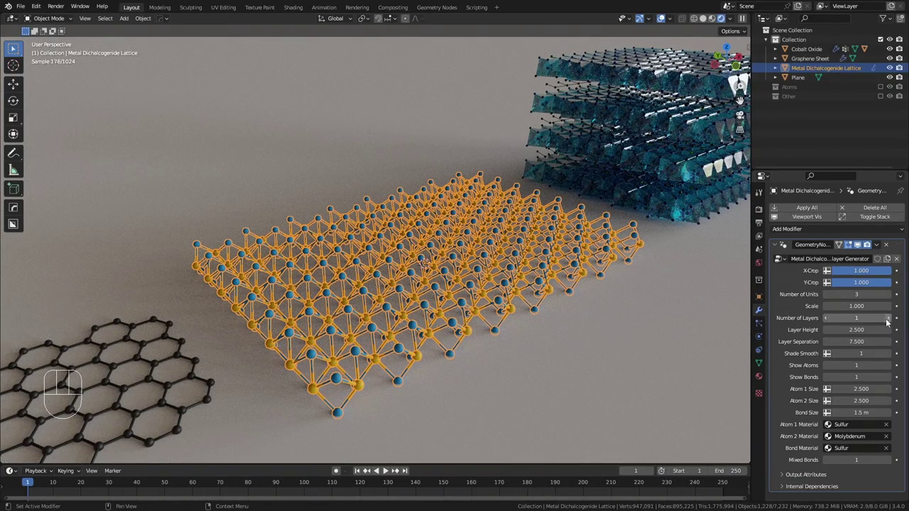
{"action": "left_click", "coordinate": [887, 319]}
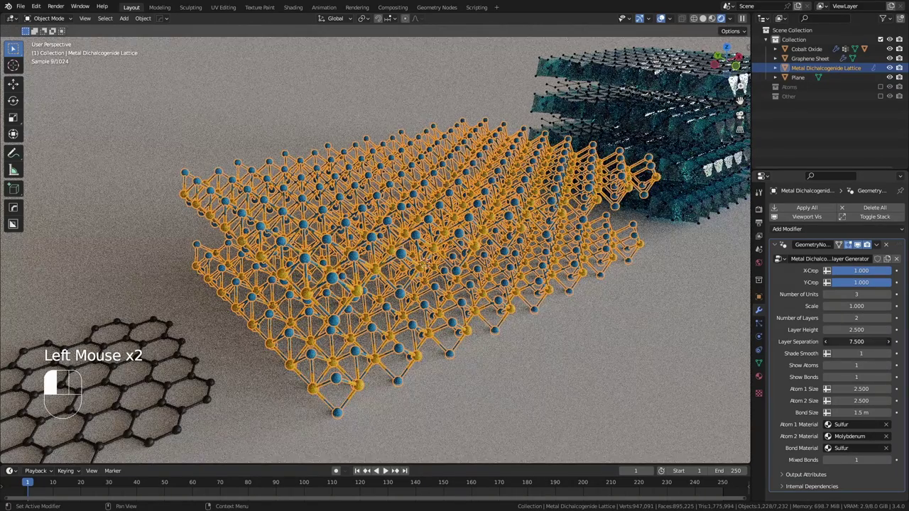
Step: Try a Layer Separation of 0 on the dichalcogenide lattice and inspect the layers in front orthographic view
{"action": "left_click_drag", "start_coordinate": [856, 341], "coordinate": [671, 349]}
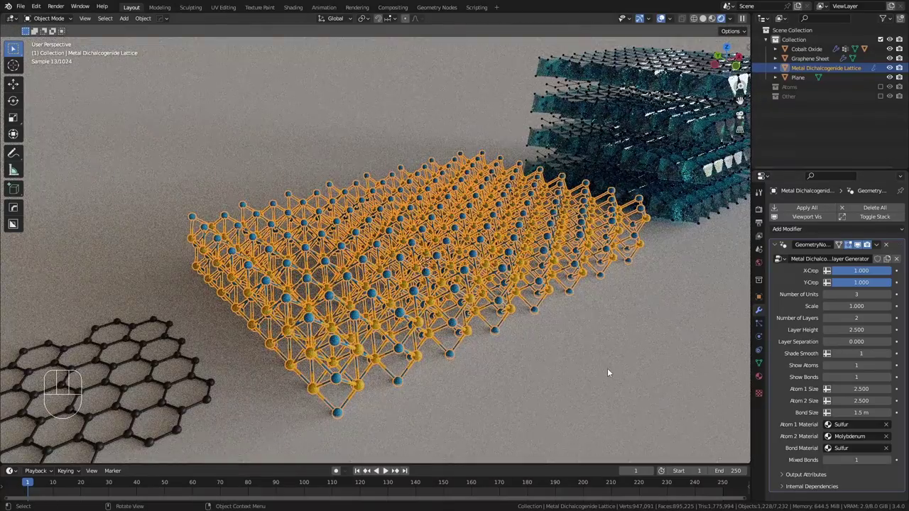
{"action": "left_click", "coordinate": [607, 367]}
{"action": "key", "text": "KP_3"}
{"action": "scroll", "coordinate": [446, 320], "scroll_direction": "up", "scroll_amount": 2}
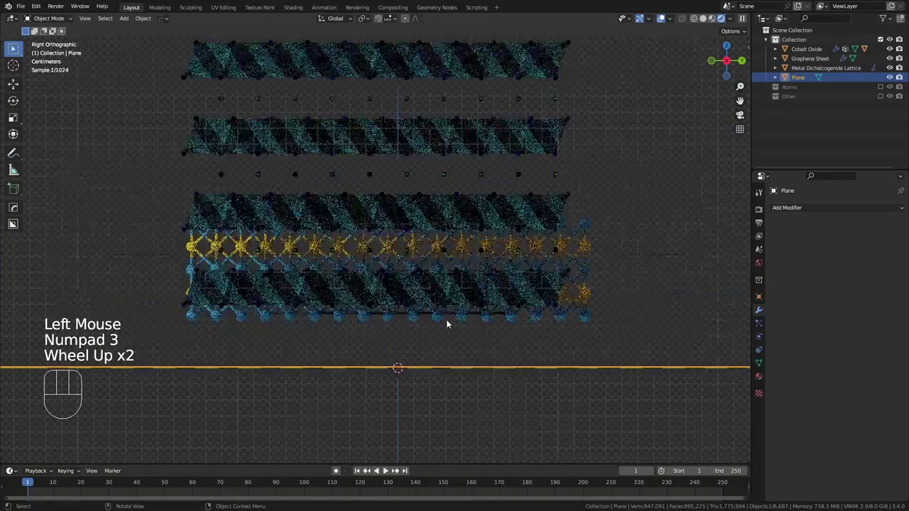
{"action": "key", "text": "KP_1"}
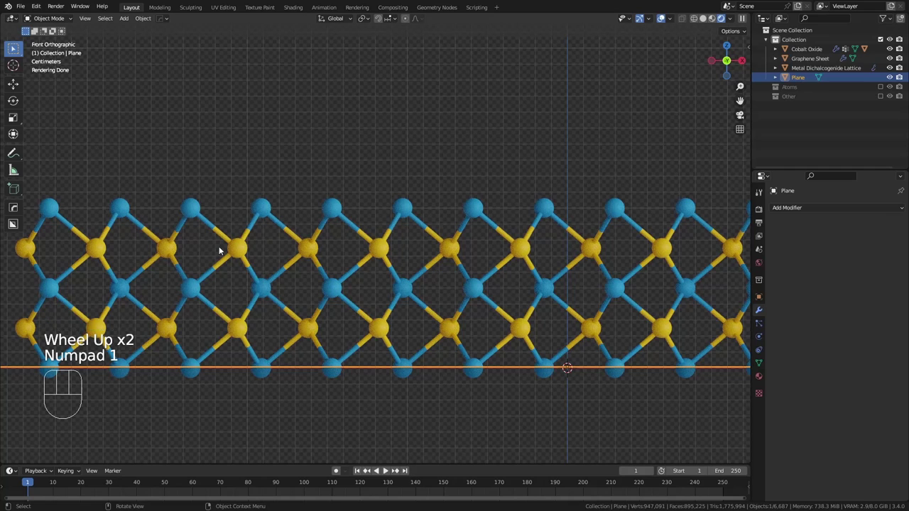
Step: Set the dichalcogenide lattice's Layer Separation to 2.120 and its Layer Height to 3.700
{"action": "left_click", "coordinate": [234, 248]}
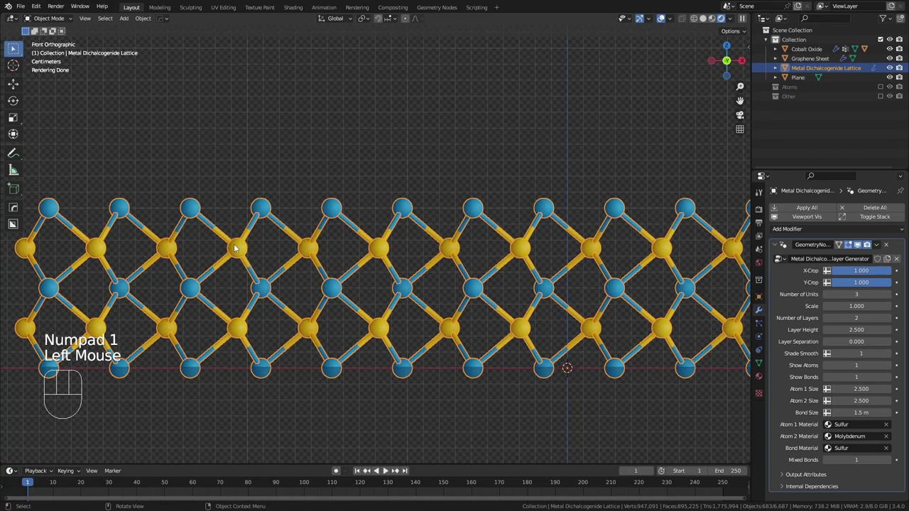
{"action": "double_click", "coordinate": [855, 342]}
{"action": "left_click_drag", "start_coordinate": [856, 341], "coordinate": [884, 342]}
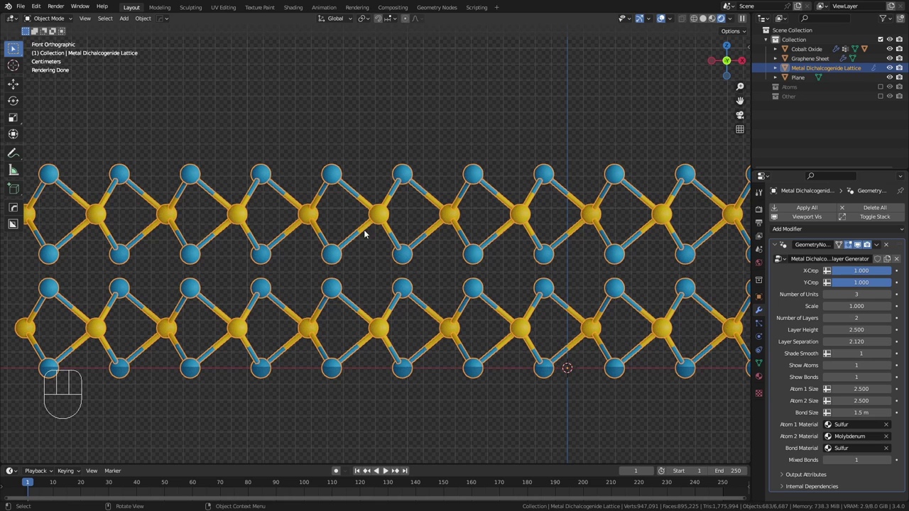
{"action": "left_click", "coordinate": [856, 330]}
{"action": "mouse_move", "coordinate": [856, 329]}
{"action": "left_mouse_down"}
{"action": "mouse_move", "coordinate": [888, 329]}
{"action": "mouse_move", "coordinate": [858, 330]}
{"action": "left_mouse_up"}
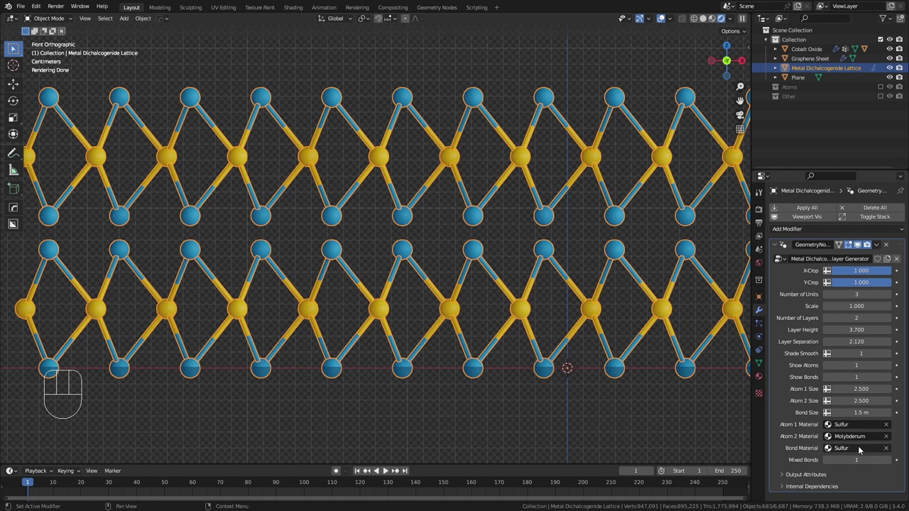
Step: Set the dichalcogenide lattice's Mixed Bonds to 0 and its Bond Material to Carbon
{"action": "left_click_drag", "start_coordinate": [858, 459], "coordinate": [845, 459]}
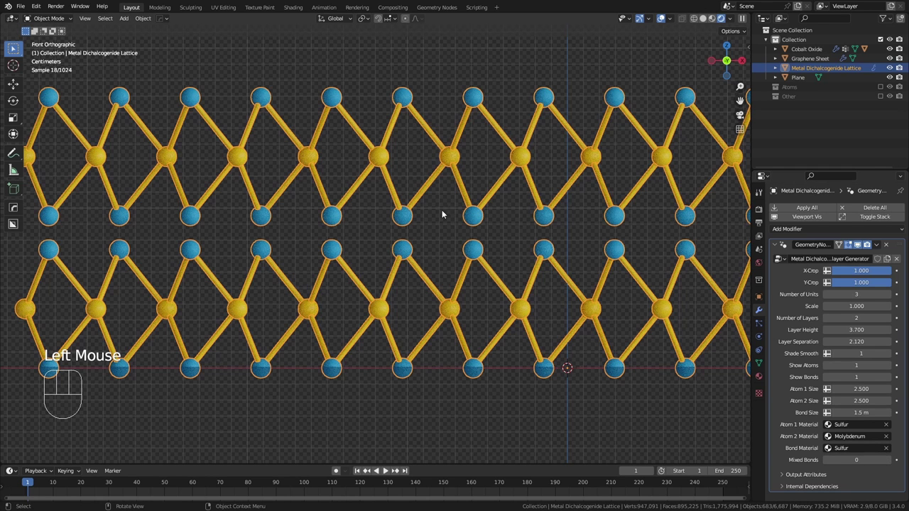
{"action": "left_click", "coordinate": [828, 448]}
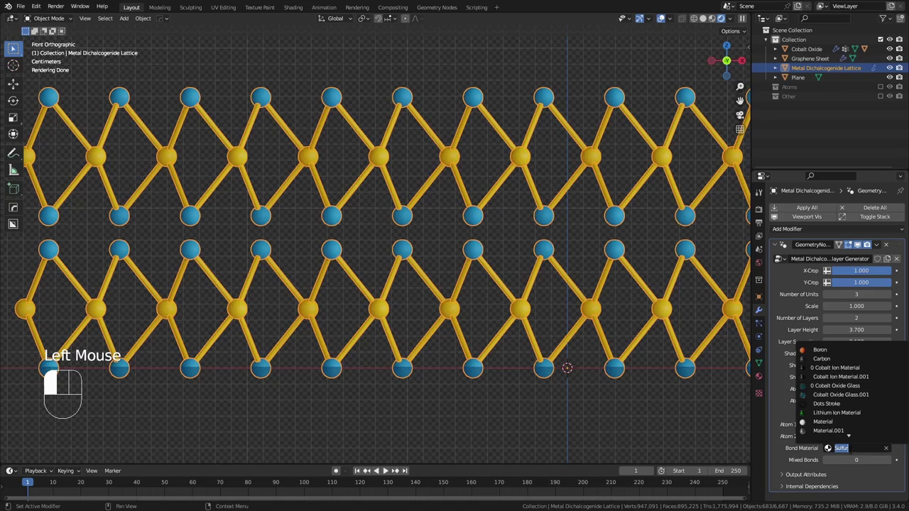
{"action": "left_click", "coordinate": [822, 359]}
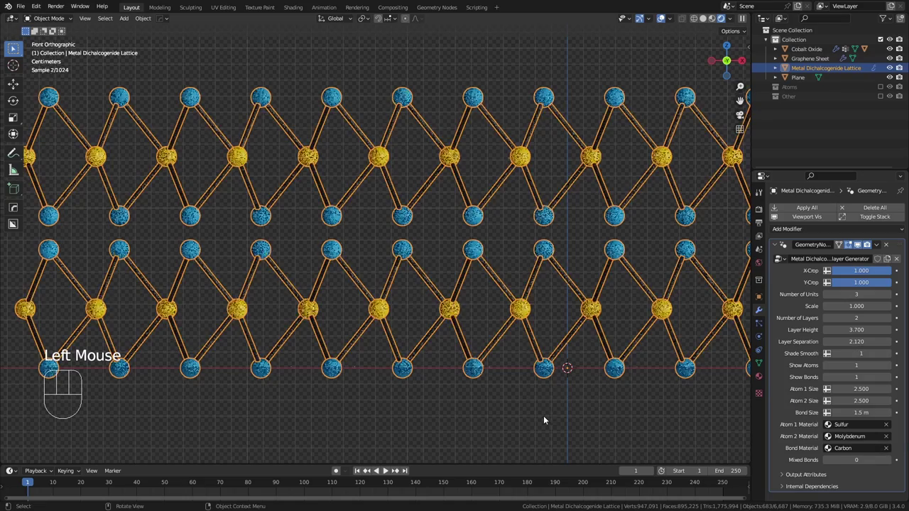
Step: Select the Cobalt Oxide lattice and expand its XAxis Array modifier to examine the settings
{"action": "middle_click_drag", "start_coordinate": [426, 412], "coordinate": [394, 256]}
{"action": "scroll", "coordinate": [469, 287], "scroll_direction": "down", "scroll_amount": 4}
{"action": "scroll", "coordinate": [509, 260], "scroll_direction": "up", "scroll_amount": 2}
{"action": "scroll", "coordinate": [312, 248], "scroll_direction": "up", "scroll_amount": 1}
{"action": "scroll", "coordinate": [355, 294], "scroll_direction": "down", "scroll_amount": 1}
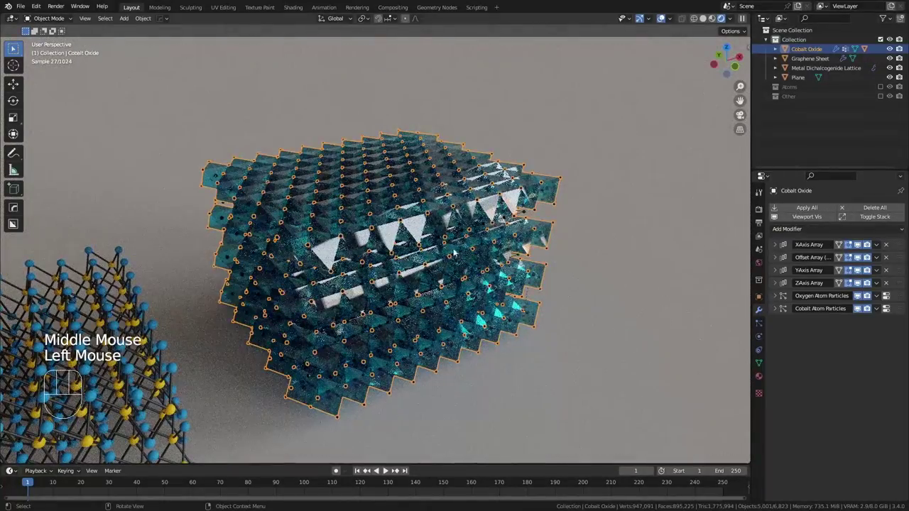
{"action": "scroll", "coordinate": [390, 247], "scroll_direction": "up", "scroll_amount": 2}
{"action": "middle_click_drag", "start_coordinate": [490, 235], "coordinate": [501, 229], "text": "shift"}
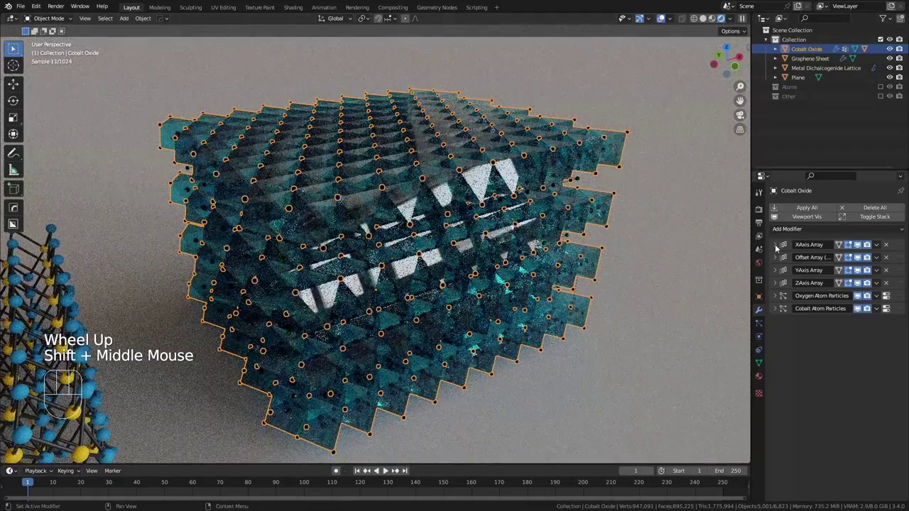
{"action": "left_click", "coordinate": [775, 245]}
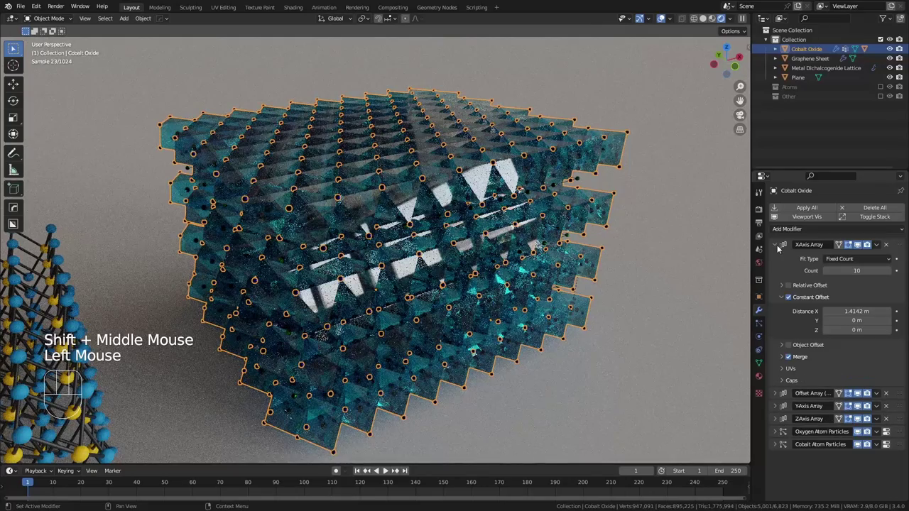
Step: Select the Lithium Positions object between the cobalt oxide layers and inspect it up close
{"action": "middle_click_drag", "start_coordinate": [526, 310], "coordinate": [289, 233]}
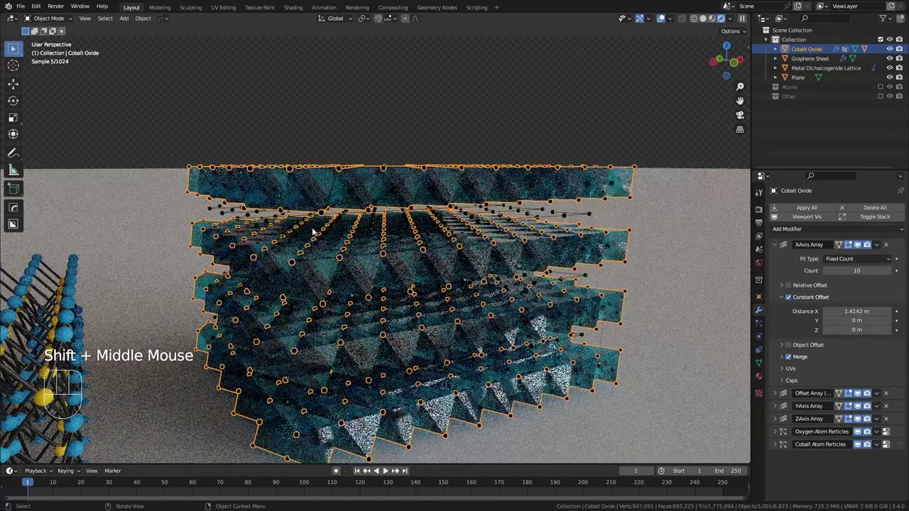
{"action": "left_click", "coordinate": [258, 228]}
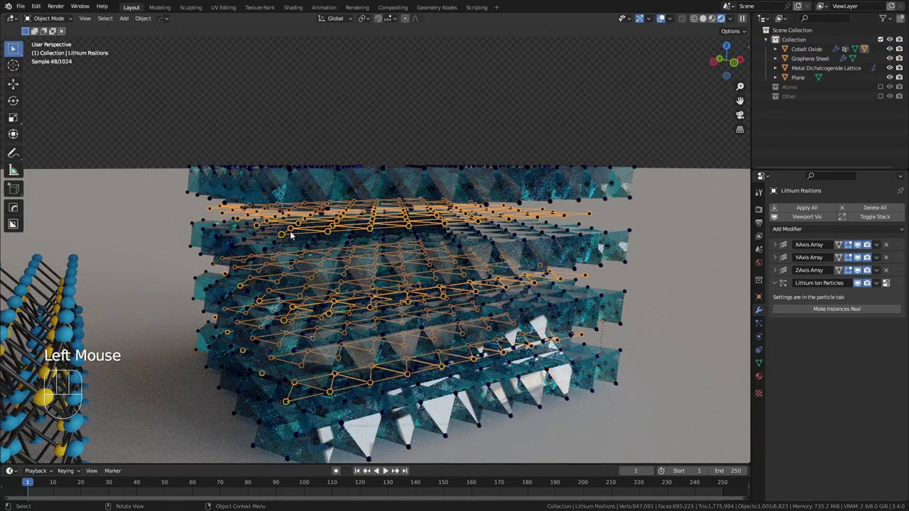
{"action": "scroll", "coordinate": [290, 236], "scroll_direction": "up", "scroll_amount": 2}
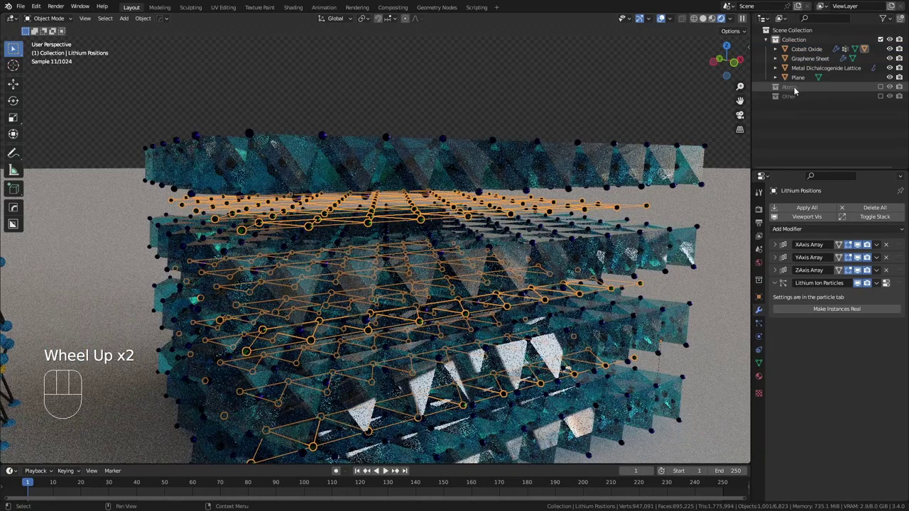
Step: Include the Atoms collection in the view layer and select its Lithium Ion object
{"action": "left_click", "coordinate": [881, 87]}
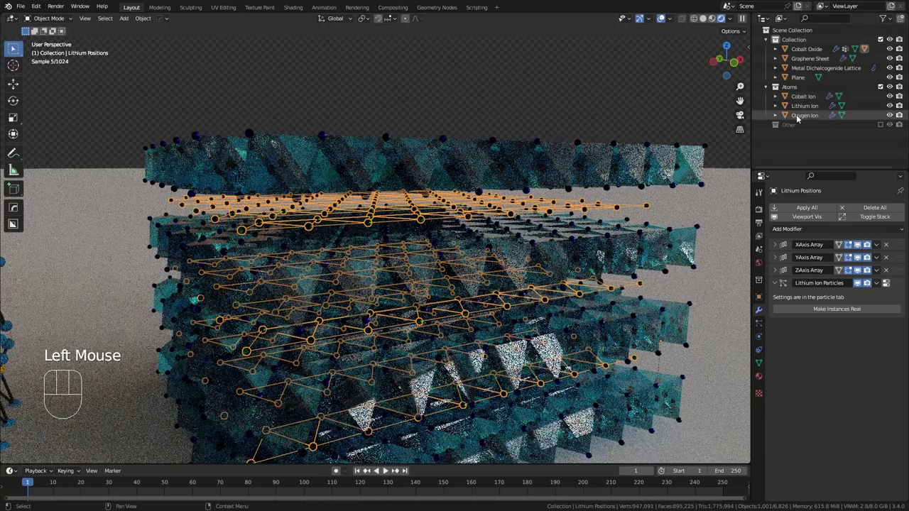
{"action": "left_click", "coordinate": [805, 105]}
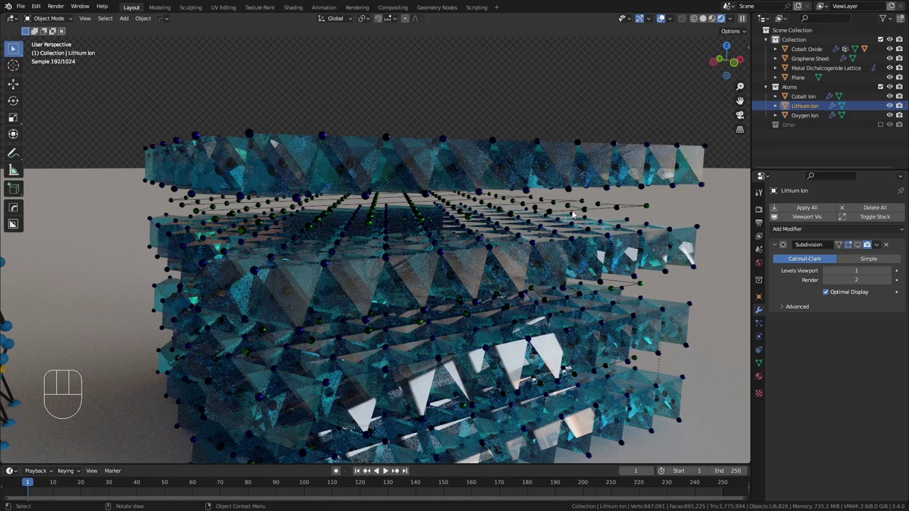
Step: Try scaling the Lithium Ion object up to about 1.97 times its size
{"action": "key", "text": "s"}
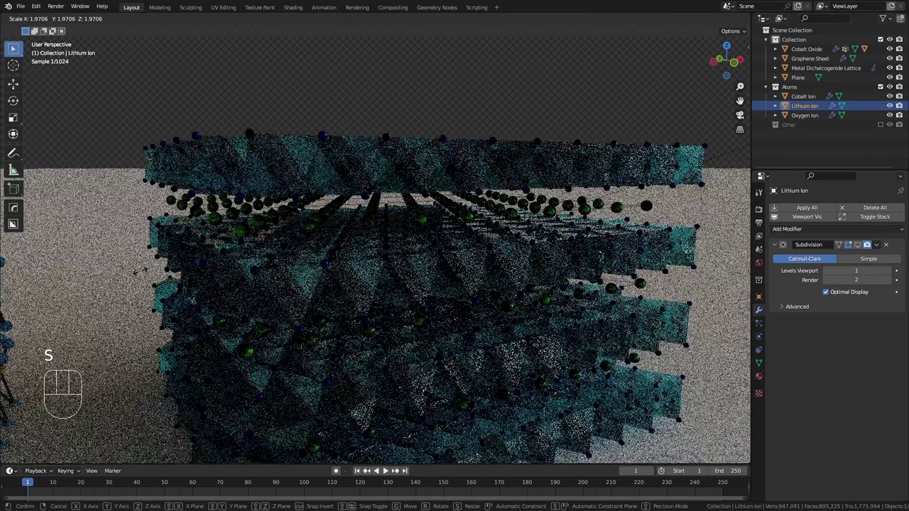
{"action": "left_click", "coordinate": [159, 304]}
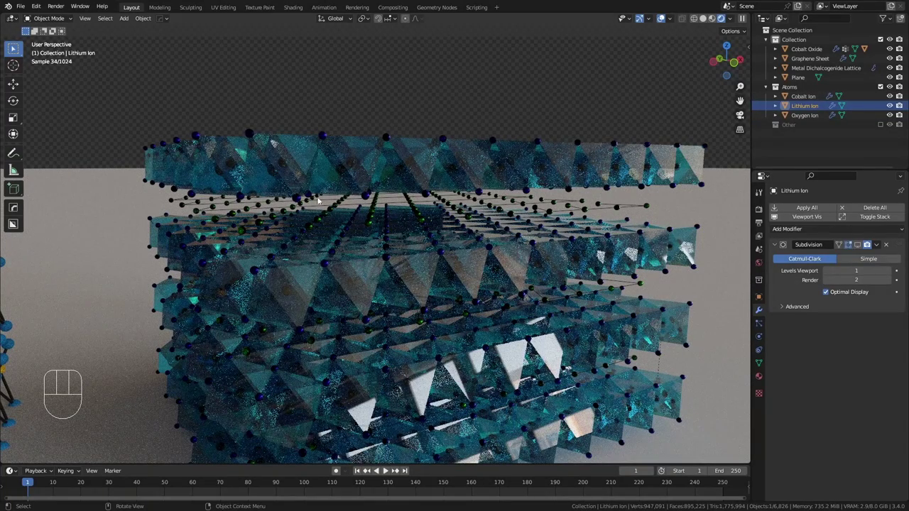
Step: Exclude the Atoms collection from the view layer and select the Cobalt Oxide lattice
{"action": "left_click", "coordinate": [880, 86]}
{"action": "left_click", "coordinate": [806, 49]}
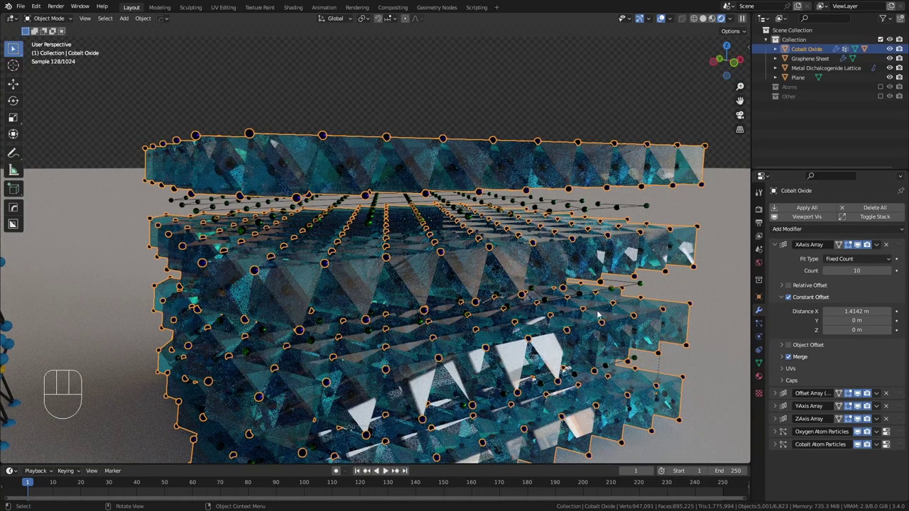
{"action": "scroll", "coordinate": [438, 245], "scroll_direction": "down", "scroll_amount": 2}
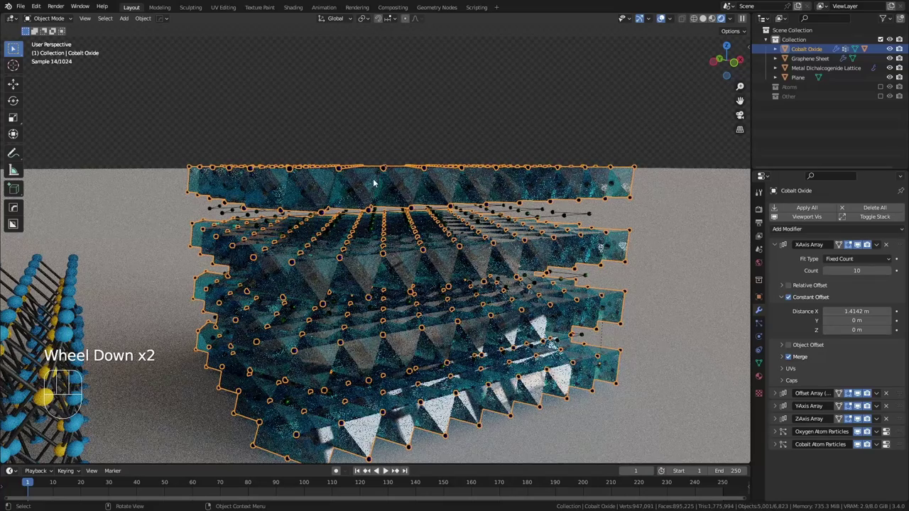
Step: Try an XAxis Array count of 7 on the Cobalt Oxide lattice and undo the count changes
{"action": "left_click", "coordinate": [828, 271]}
{"action": "left_click", "coordinate": [828, 271]}
{"action": "left_click", "coordinate": [828, 271]}
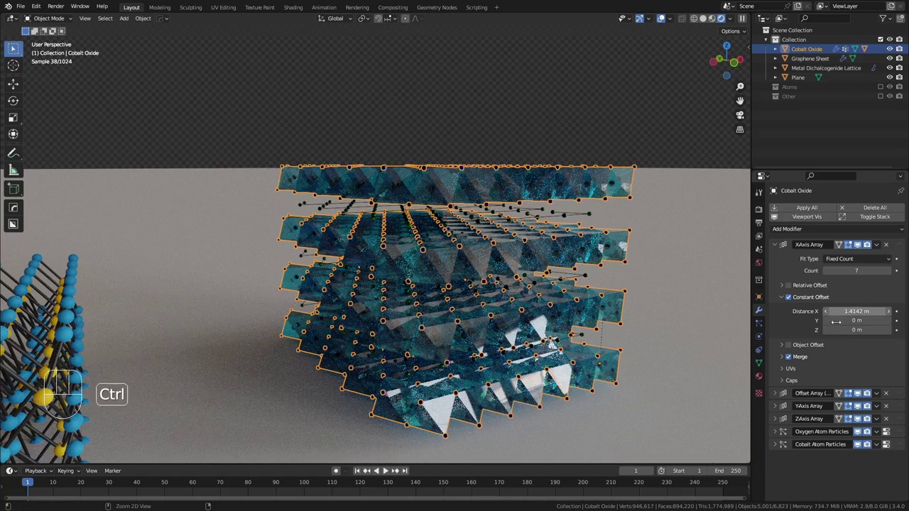
{"action": "key", "text": "ctrl+z"}
{"action": "key", "text": "ctrl+z"}
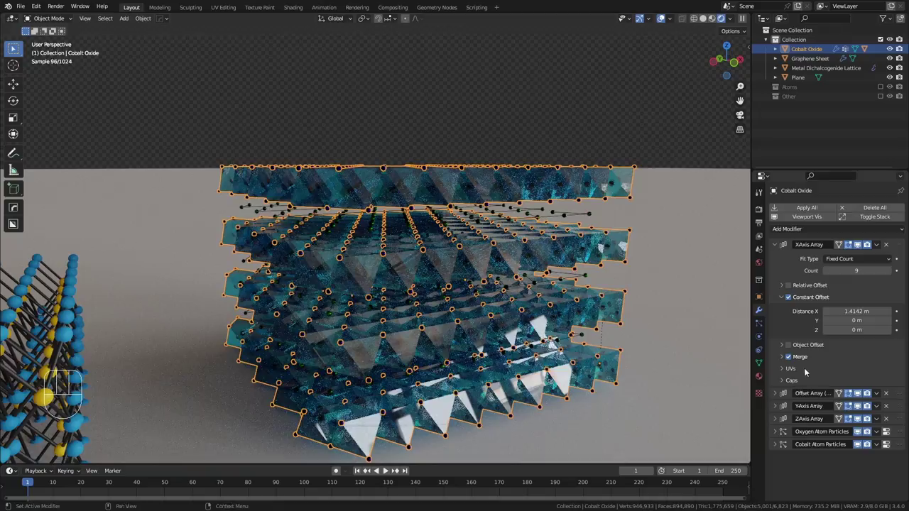
{"action": "key", "text": "ctrl+z"}
{"action": "key", "text": "ctrl+z"}
Step: Duplicate the Metal Dichalcogenide Lattice and place the copy about 0.59 m away in the negative Y direction
{"action": "middle_click_drag", "start_coordinate": [566, 391], "coordinate": [486, 223]}
{"action": "scroll", "coordinate": [417, 236], "scroll_direction": "down", "scroll_amount": 2}
{"action": "scroll", "coordinate": [485, 223], "scroll_direction": "down", "scroll_amount": 2}
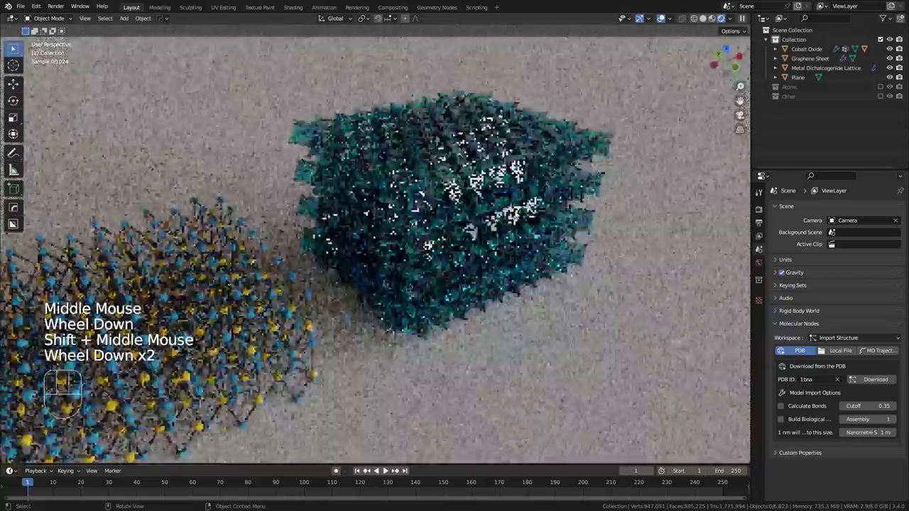
{"action": "scroll", "coordinate": [365, 273], "scroll_direction": "down", "scroll_amount": 2}
{"action": "middle_click_drag", "start_coordinate": [367, 271], "coordinate": [398, 273], "text": "shift"}
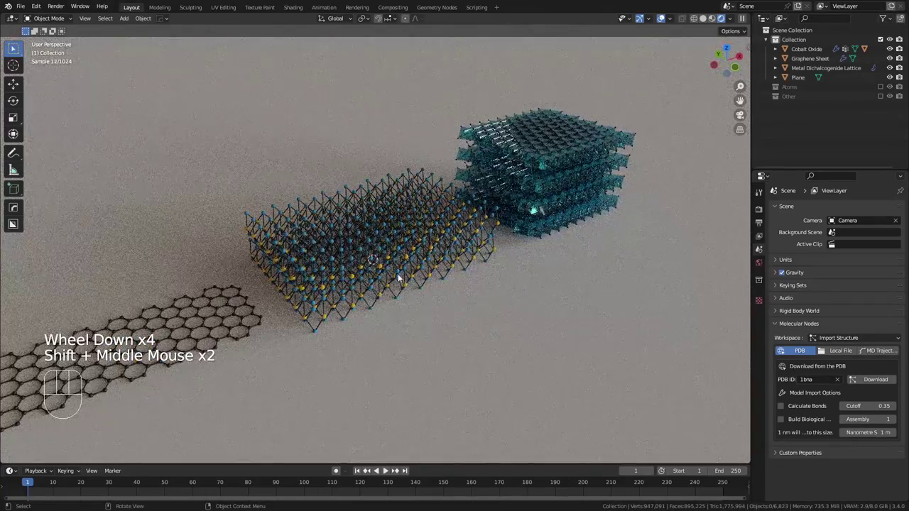
{"action": "scroll", "coordinate": [397, 274], "scroll_direction": "down", "scroll_amount": 1}
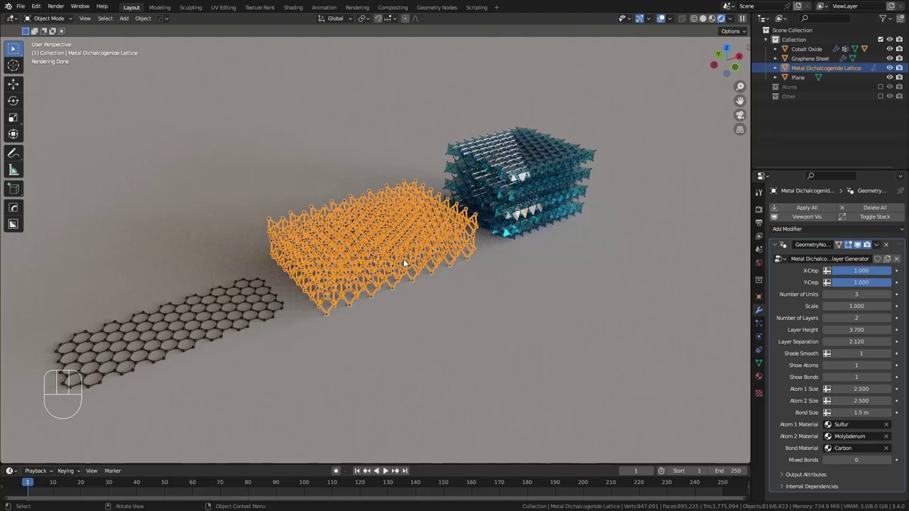
{"action": "key", "text": "shift"}
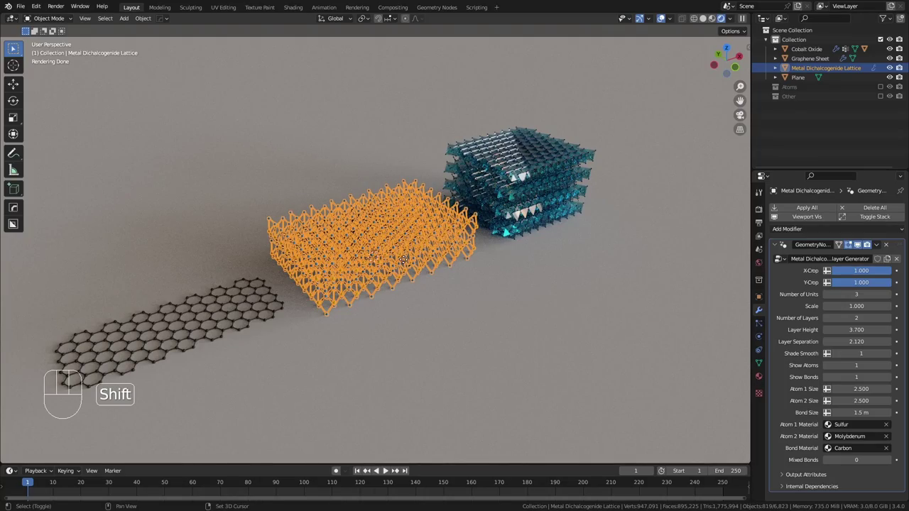
{"action": "key", "text": "shift+d"}
{"action": "key", "text": "x"}
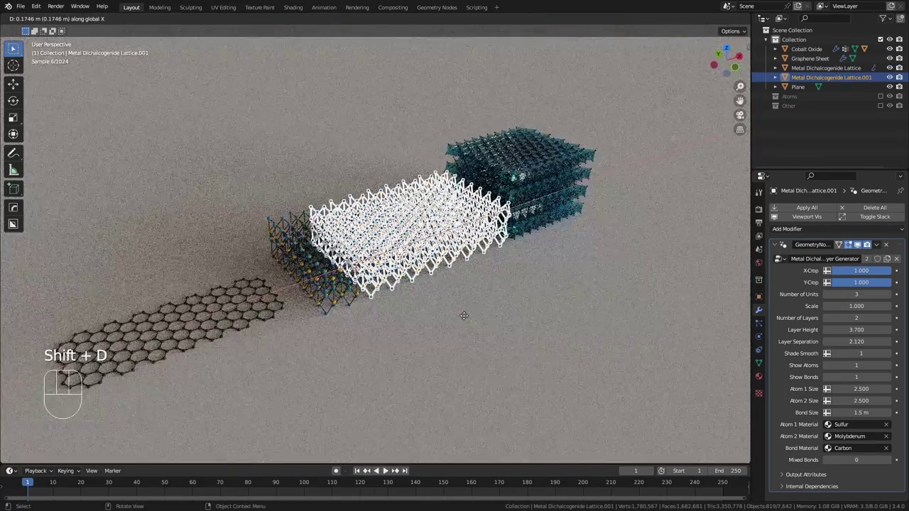
{"action": "key", "text": "y"}
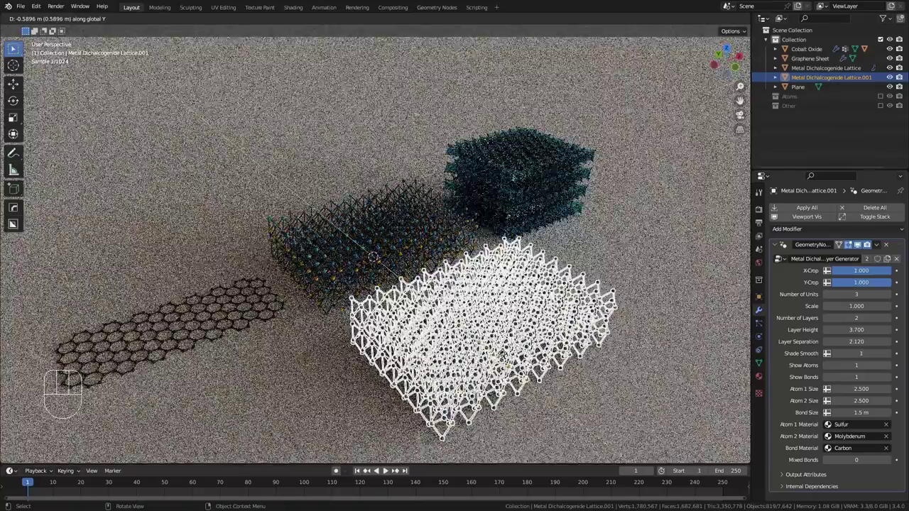
{"action": "left_click", "coordinate": [682, 355]}
Step: Try setting the duplicated dichalcogenide lattice's Number of Units to 2 and undo the change
{"action": "middle_click_drag", "start_coordinate": [681, 355], "coordinate": [621, 313], "text": "shift"}
{"action": "scroll", "coordinate": [745, 311], "scroll_direction": "up", "scroll_amount": 4}
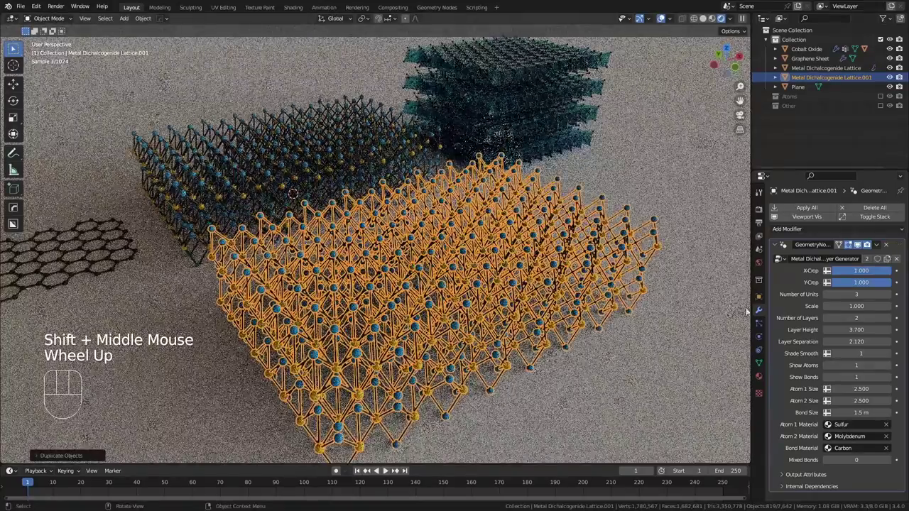
{"action": "left_click", "coordinate": [826, 296]}
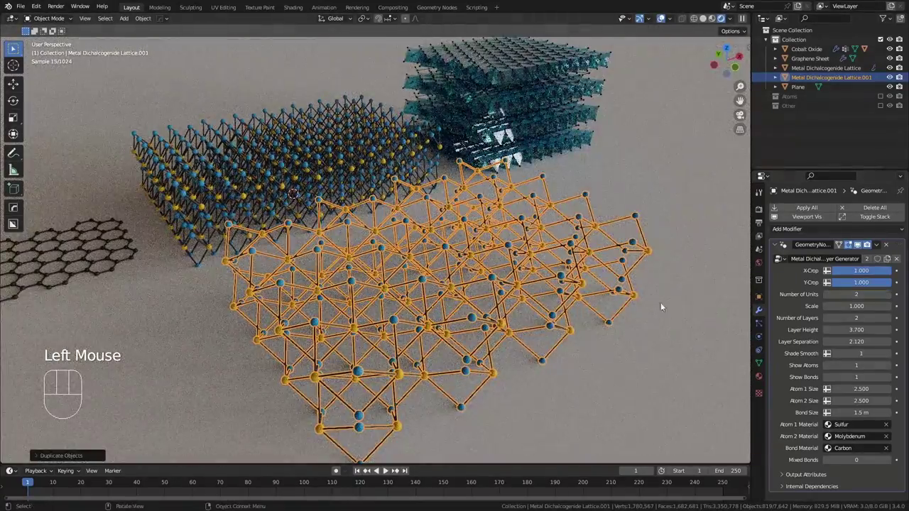
{"action": "middle_click_drag", "start_coordinate": [661, 305], "coordinate": [637, 279]}
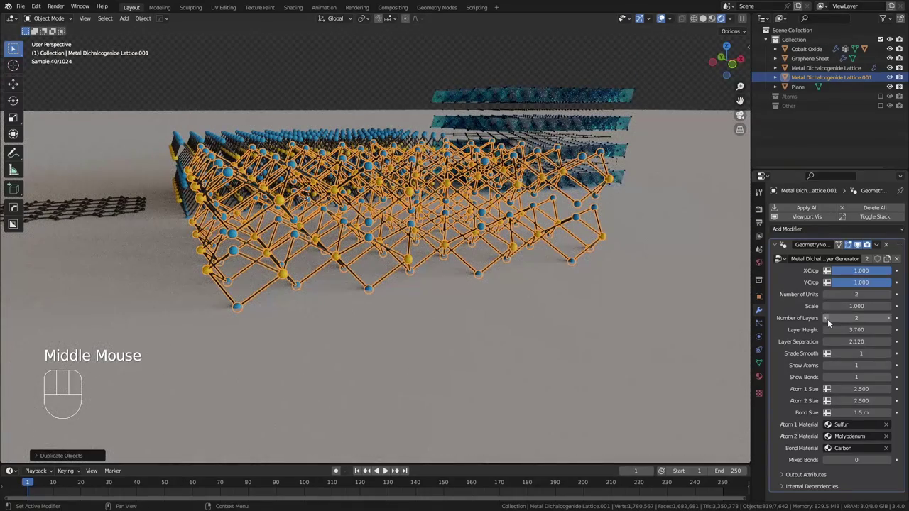
{"action": "key", "text": "ctrl+z"}
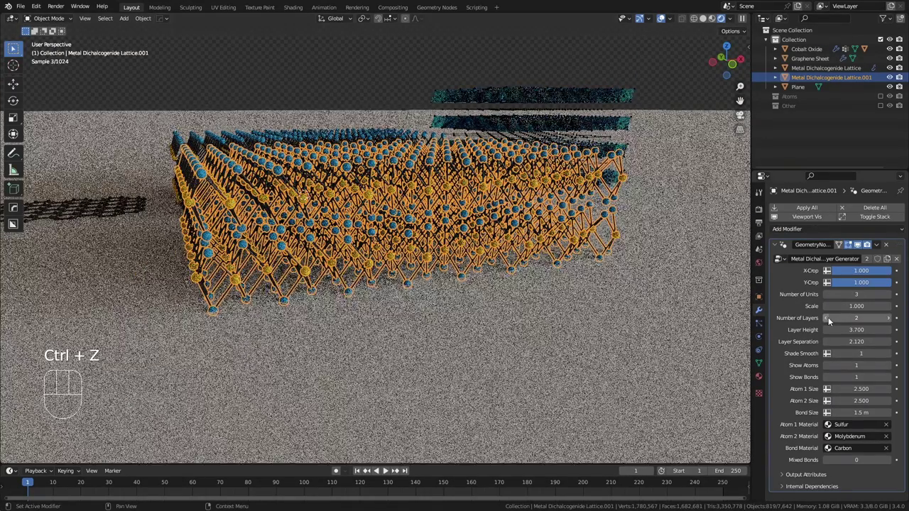
Step: Set the duplicated lattice's Number of Layers to 1 and its Mixed Bonds to 1
{"action": "left_click", "coordinate": [508, 289]}
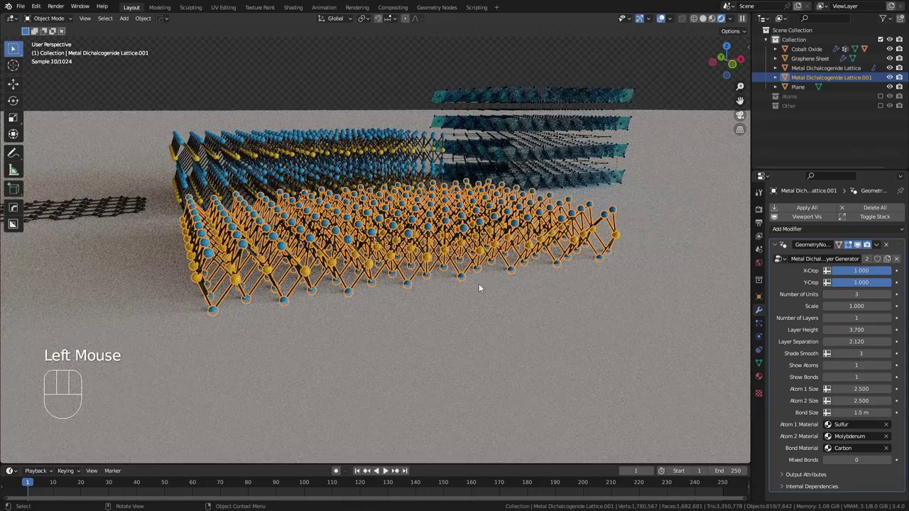
{"action": "scroll", "coordinate": [483, 287], "scroll_direction": "up", "scroll_amount": 3}
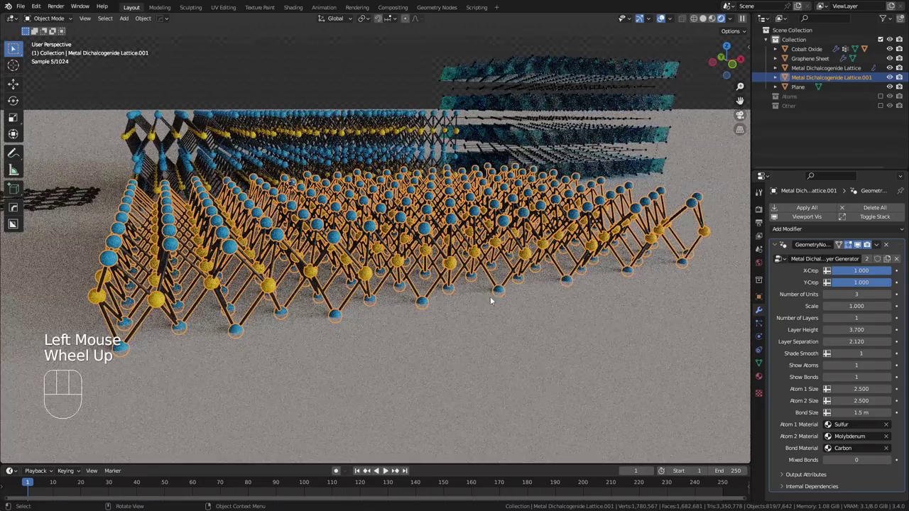
{"action": "left_click", "coordinate": [881, 460]}
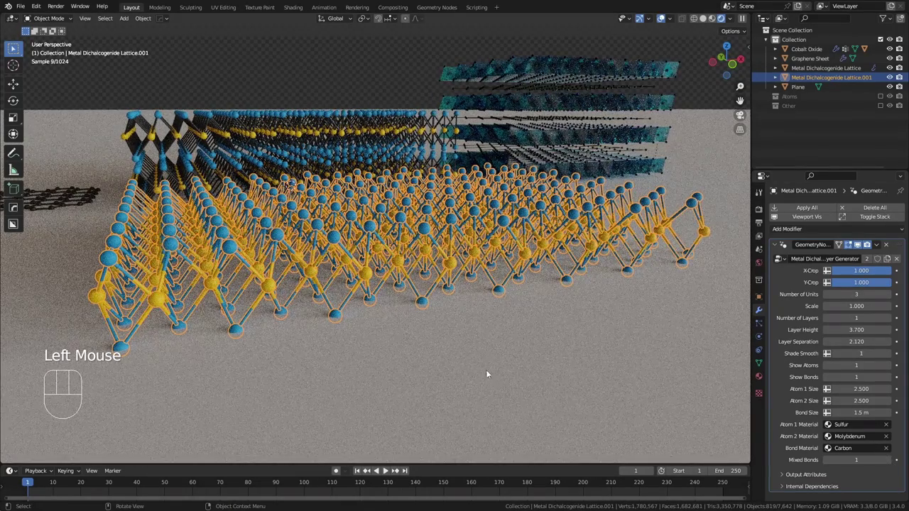
Step: Assign Sulfur as the duplicated lattice's Atom 2 Material and Nitrogen as its Atom 1 Material
{"action": "left_click", "coordinate": [843, 439]}
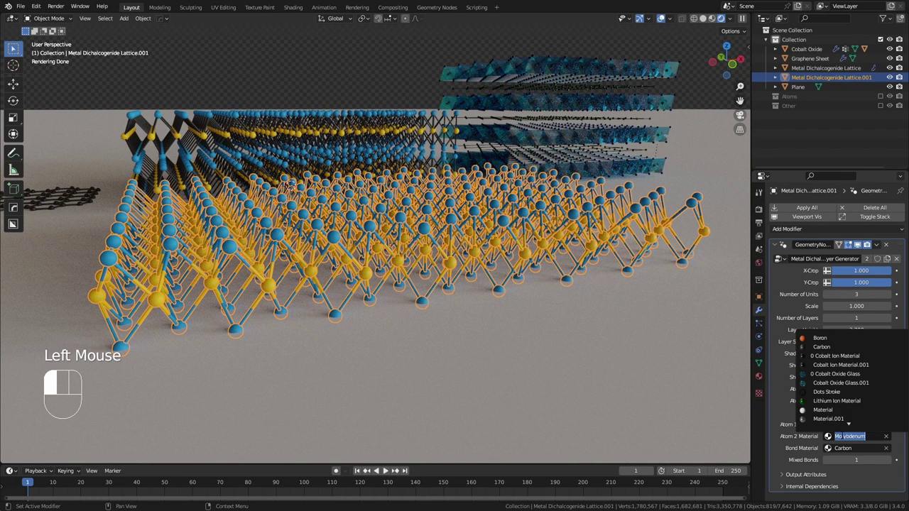
{"action": "scroll", "coordinate": [823, 419], "scroll_direction": "down", "scroll_amount": 3}
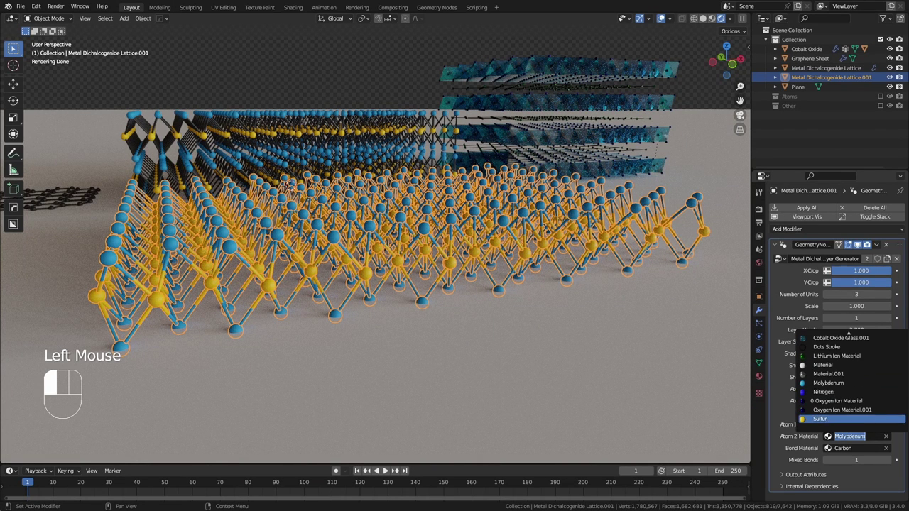
{"action": "left_click", "coordinate": [808, 420]}
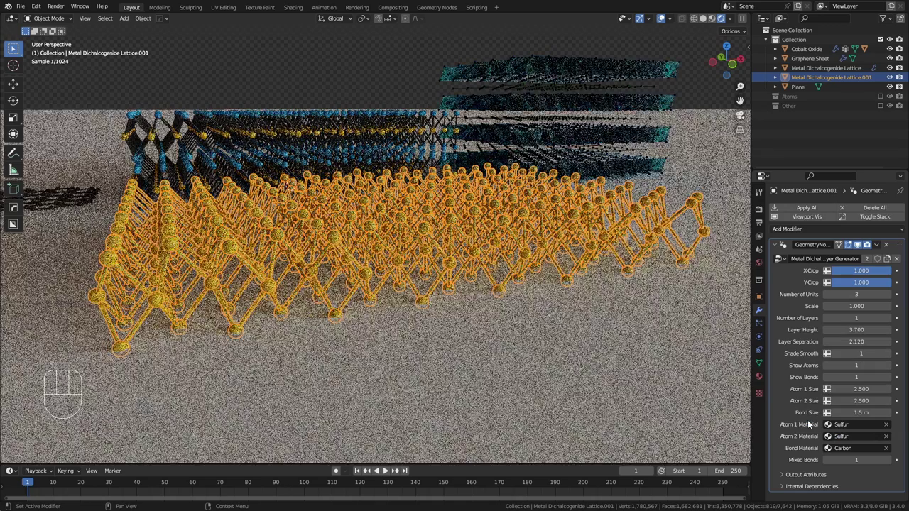
{"action": "left_click", "coordinate": [867, 424]}
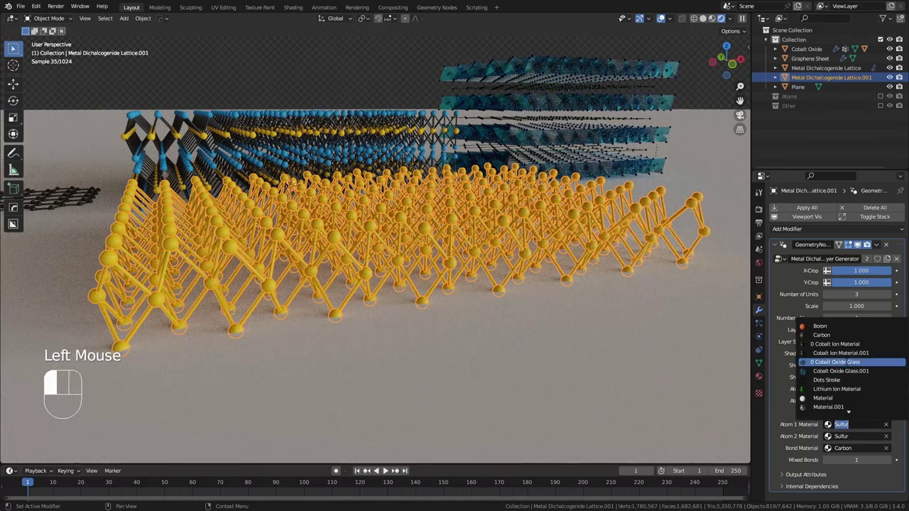
{"action": "scroll", "coordinate": [817, 369], "scroll_direction": "down", "scroll_amount": 4}
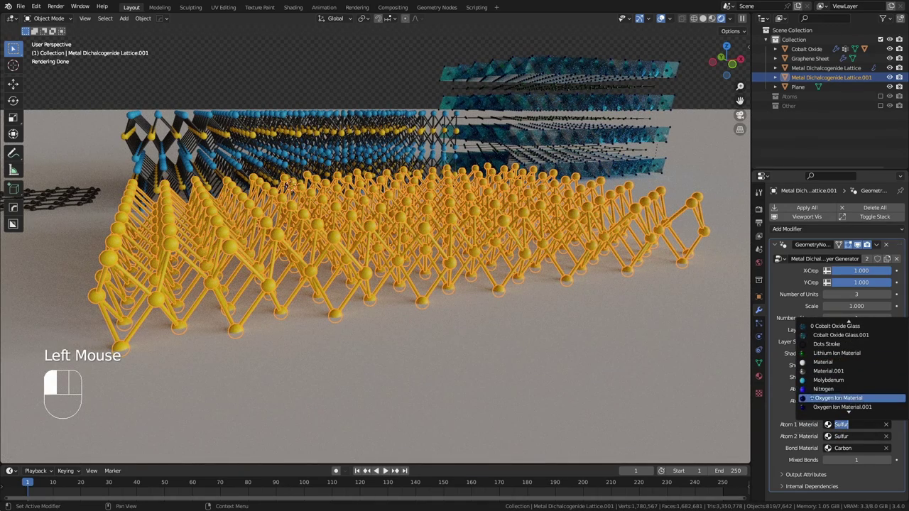
{"action": "left_click", "coordinate": [541, 360]}
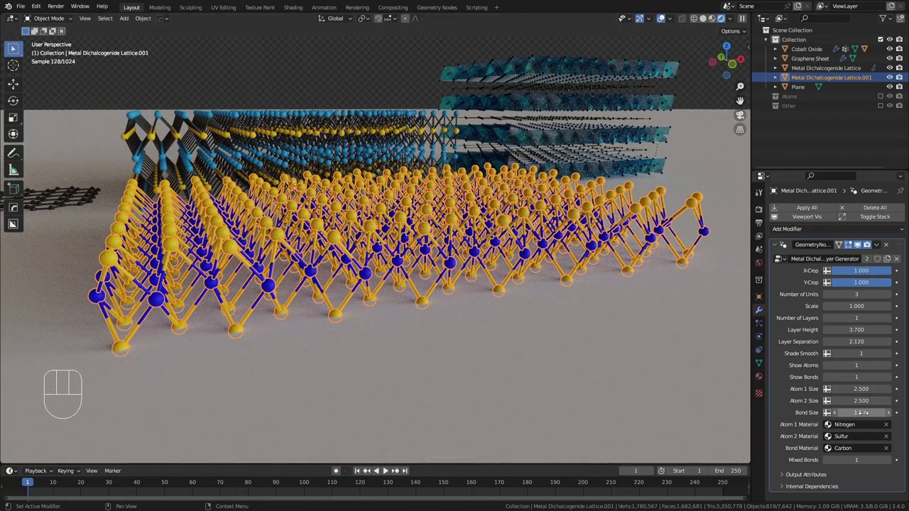
Step: Set the duplicated lattice's Mixed Bonds to 0
{"action": "left_click", "coordinate": [855, 460]}
{"action": "left_click_drag", "start_coordinate": [855, 460], "coordinate": [841, 459]}
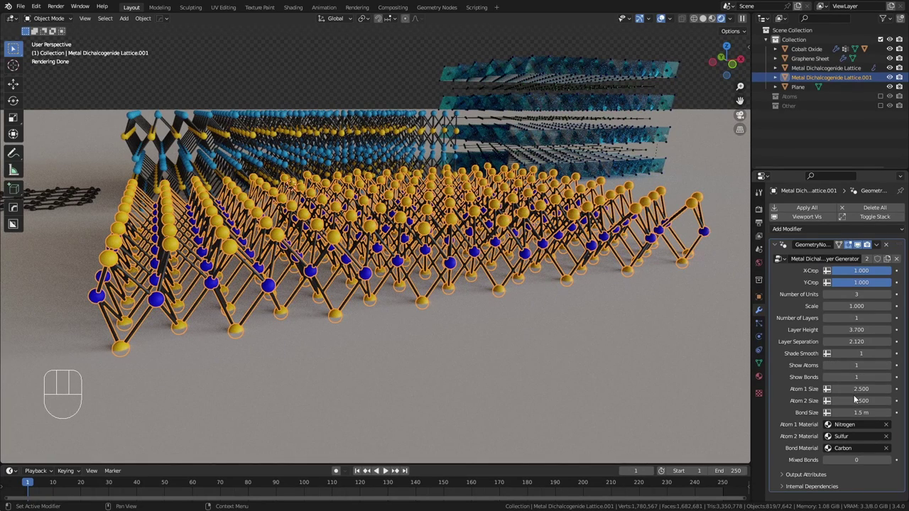
Step: Try an Atom 2 Size of 4 on the duplicated lattice and undo it
{"action": "left_click", "coordinate": [880, 401]}
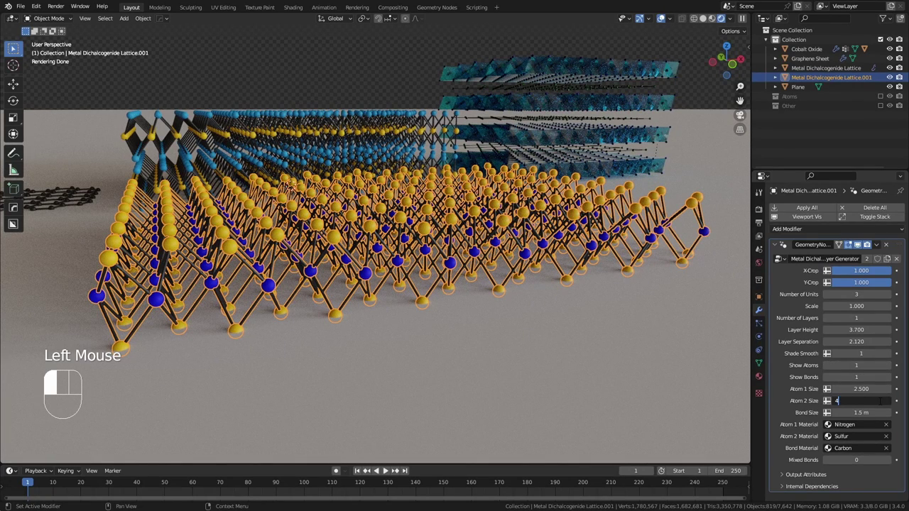
{"action": "key", "text": "Return"}
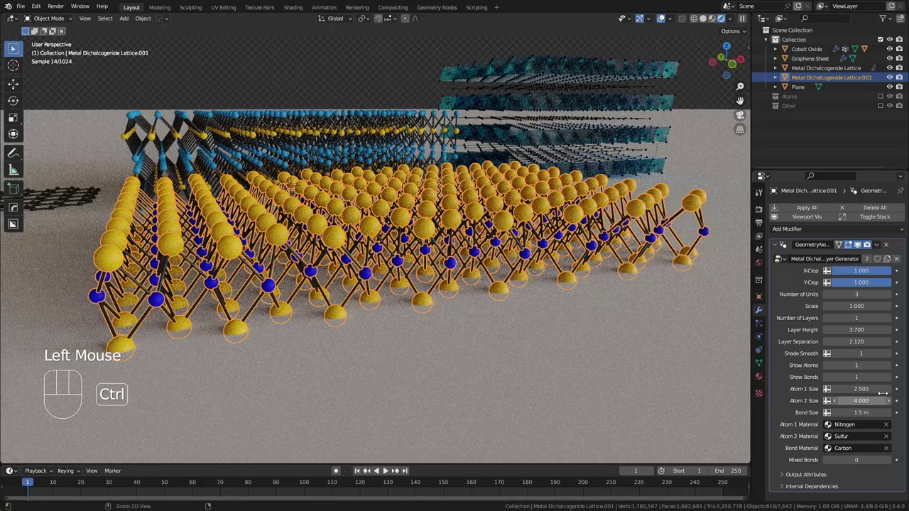
{"action": "key", "text": "ctrl+z"}
Step: Set the duplicated lattice's Atom 1 Size to 4 and raise the lattice slightly along the Z axis
{"action": "left_click", "coordinate": [861, 390]}
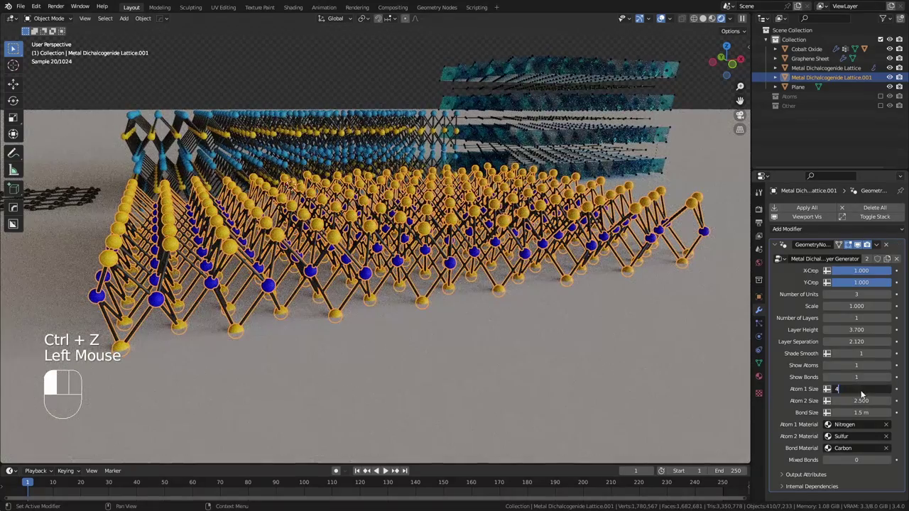
{"action": "key", "text": "Return"}
{"action": "key", "text": "g"}
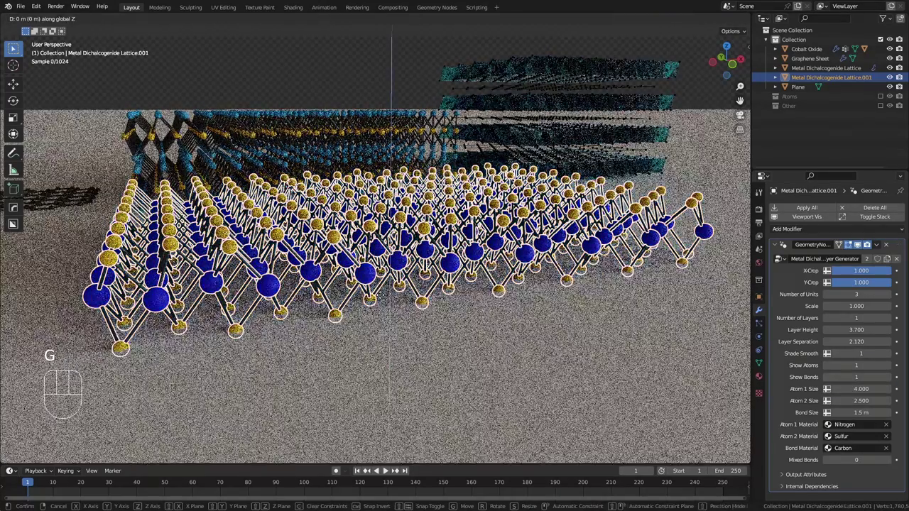
{"action": "key", "text": "z"}
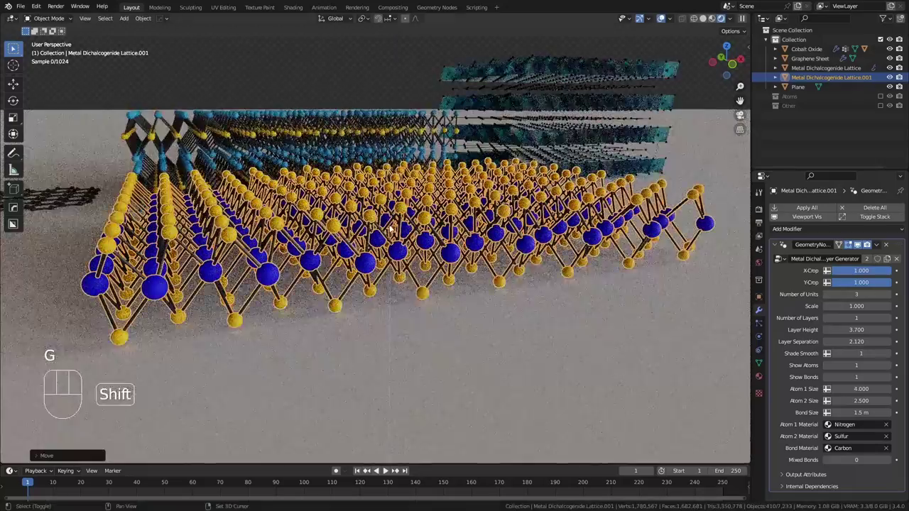
{"action": "left_click", "coordinate": [723, 317]}
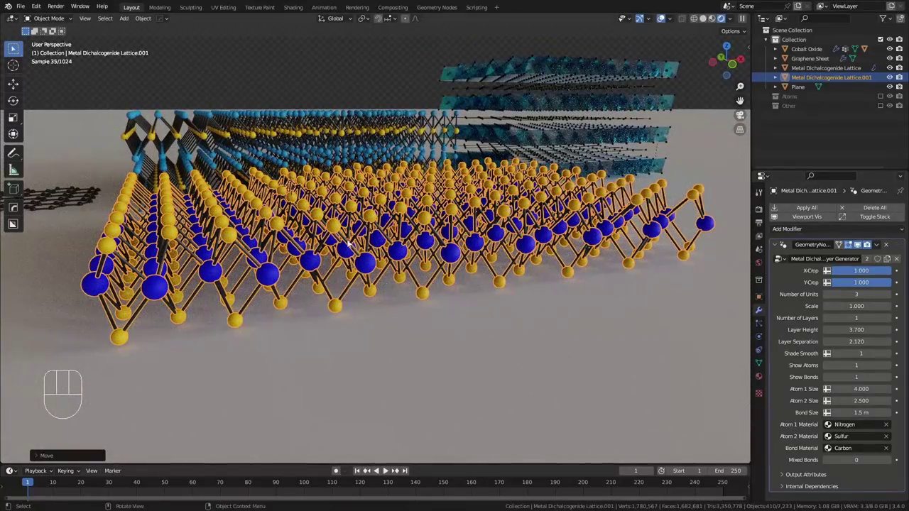
Step: Duplicate the nitrogen-sulfur lattice about 0.12 m up the Z axis and assign Lithium Ion Material as the copy's Atom 1 Material
{"action": "key", "text": "shift+d"}
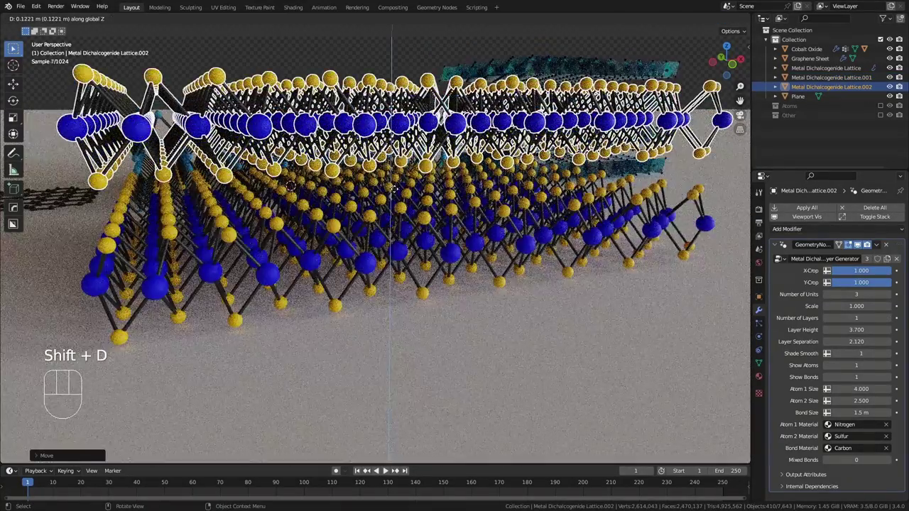
{"action": "left_click", "coordinate": [699, 316]}
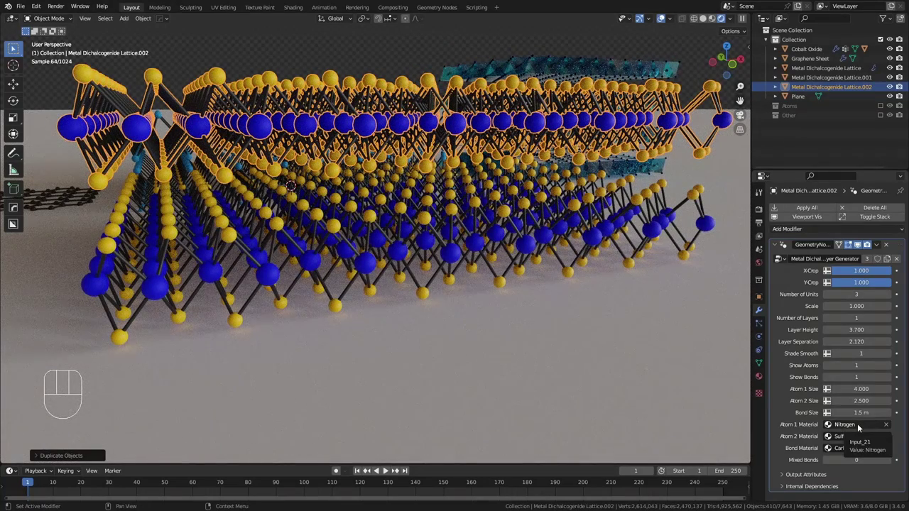
{"action": "left_click", "coordinate": [857, 425]}
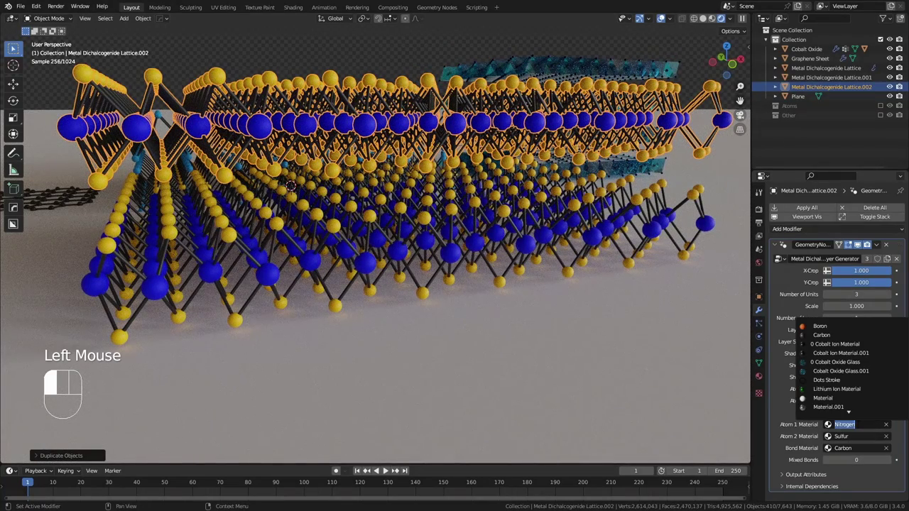
{"action": "left_click", "coordinate": [836, 389]}
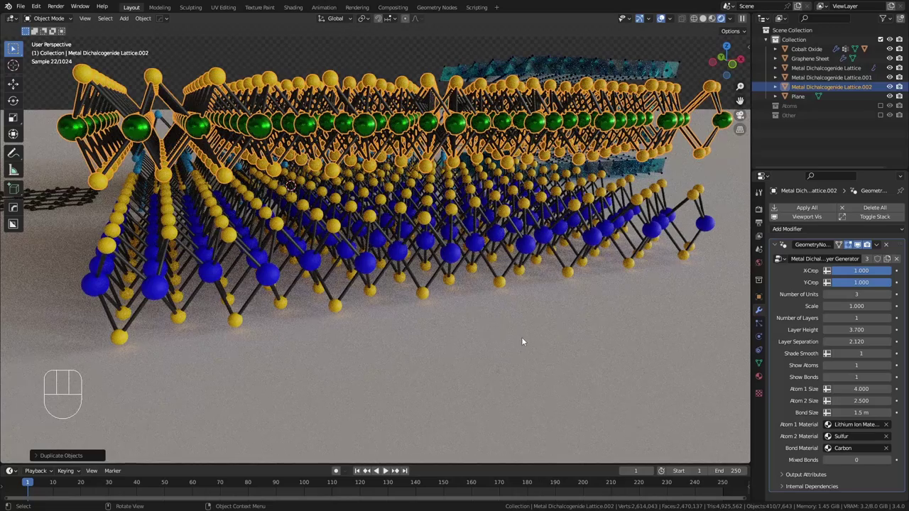
{"action": "left_click", "coordinate": [406, 298]}
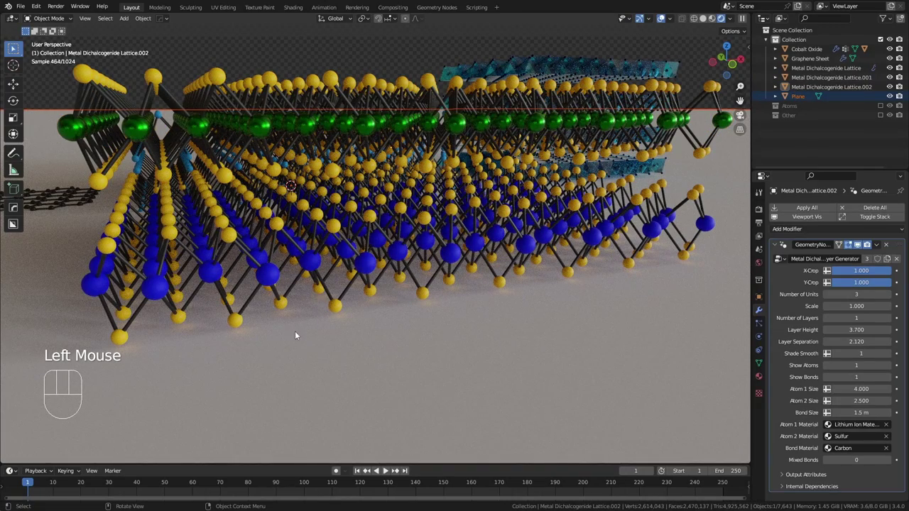
{"action": "middle_click_drag", "start_coordinate": [283, 277], "coordinate": [313, 479]}
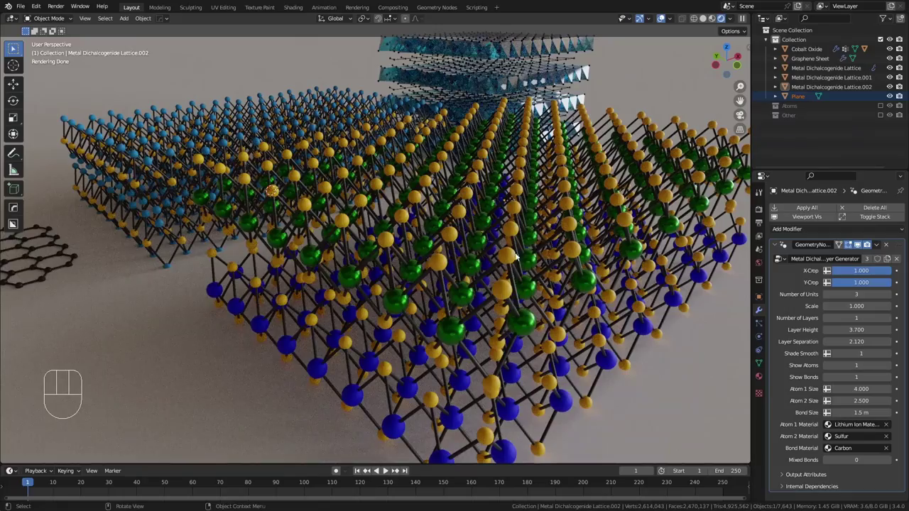
Step: Move the blue nitrogen lattice up above the green lithium lattice
{"action": "middle_click_drag", "start_coordinate": [517, 258], "coordinate": [380, 248]}
{"action": "left_click", "coordinate": [379, 248]}
{"action": "scroll", "coordinate": [380, 248], "scroll_direction": "down", "scroll_amount": 4}
{"action": "left_click", "coordinate": [381, 243]}
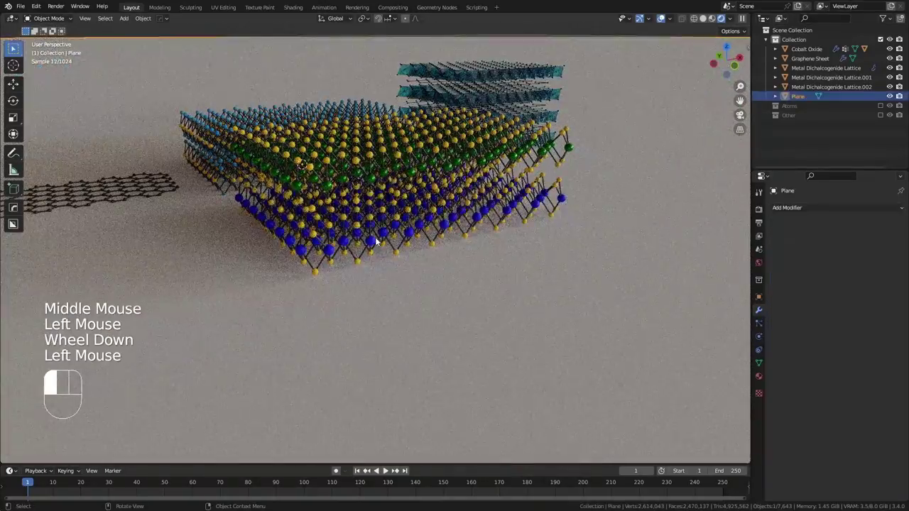
{"action": "key", "text": "g"}
{"action": "left_click", "coordinate": [384, 142]}
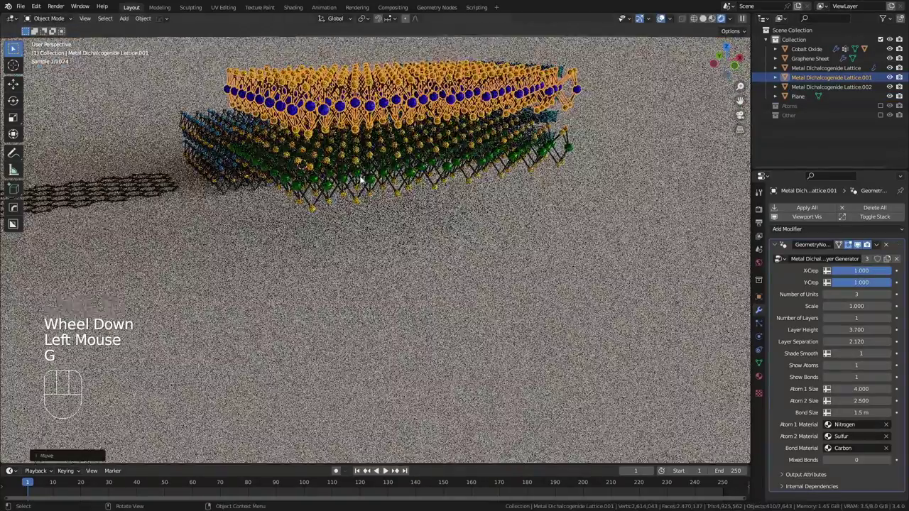
Step: Lower the green lithium lattice along the Z axis by about 0.15 m to just above the ground plane
{"action": "left_click", "coordinate": [398, 206]}
{"action": "key", "text": "g"}
{"action": "key", "text": "z"}
{"action": "key", "text": "shift"}
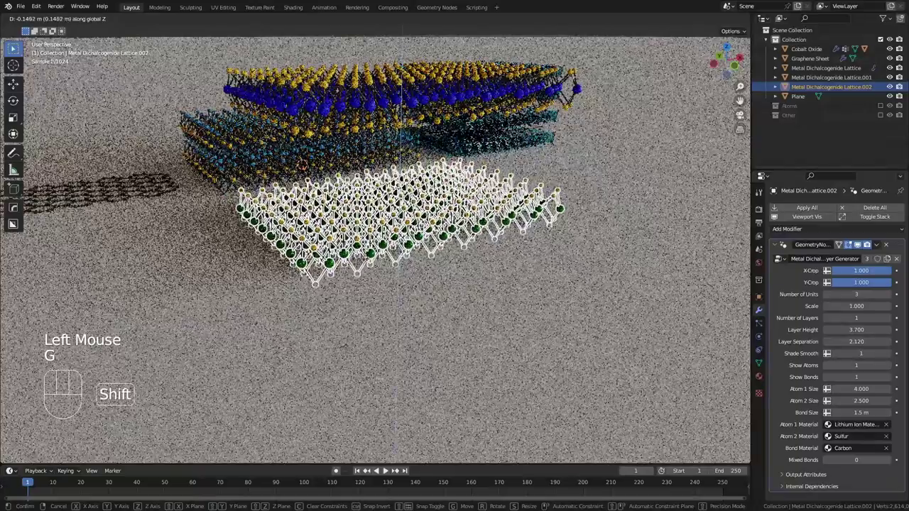
{"action": "left_click", "coordinate": [401, 206]}
Step: Lower the blue nitrogen lattice along the Z axis so it sits just above the green lattice
{"action": "left_click", "coordinate": [398, 114]}
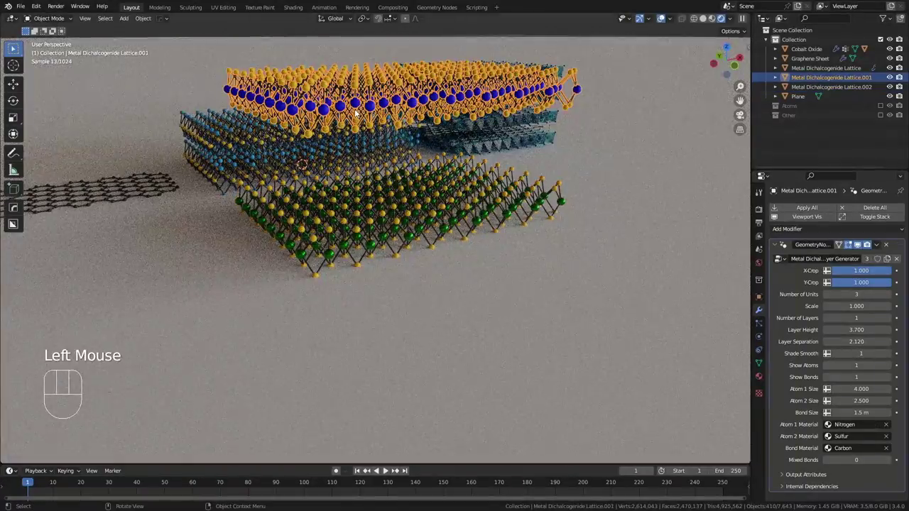
{"action": "key", "text": "g"}
{"action": "key", "text": "z"}
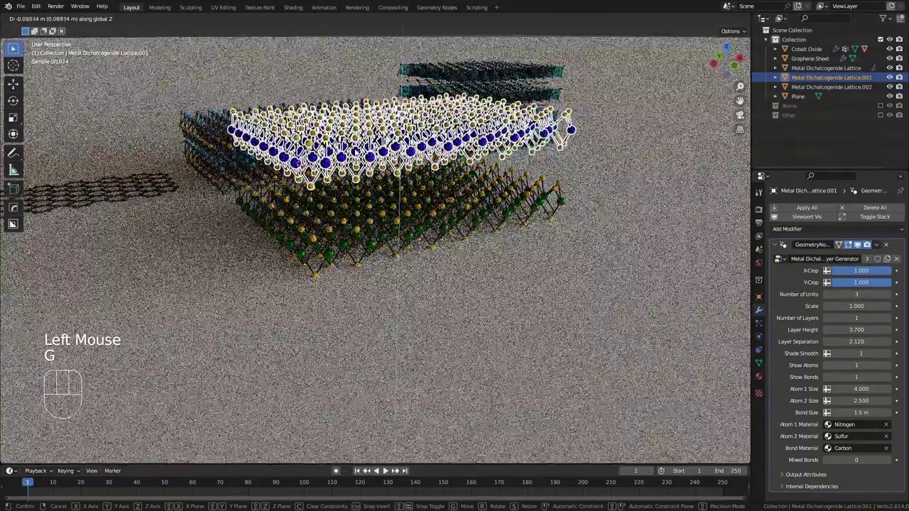
{"action": "left_click", "coordinate": [520, 304]}
Step: Fine-tune the green lithium lattice's height by raising it slightly along the Z axis
{"action": "scroll", "coordinate": [519, 303], "scroll_direction": "up", "scroll_amount": 2}
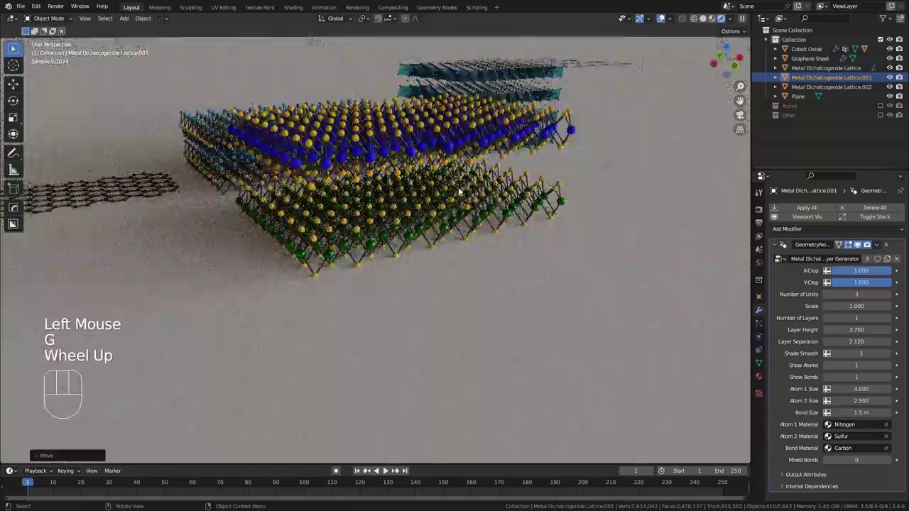
{"action": "scroll", "coordinate": [520, 304], "scroll_direction": "down", "scroll_amount": 1}
{"action": "left_click", "coordinate": [426, 234]}
{"action": "key", "text": "g"}
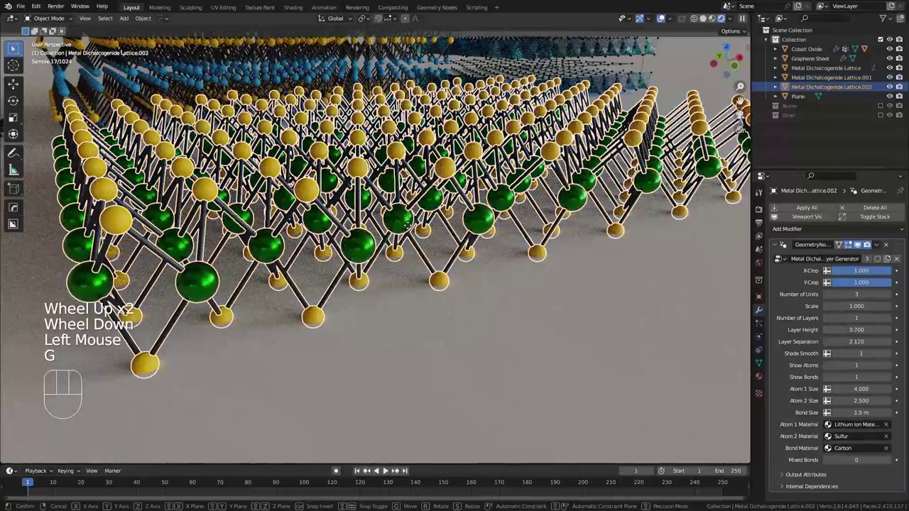
{"action": "key", "text": "z"}
{"action": "key", "text": "shift"}
{"action": "left_click", "coordinate": [640, 314]}
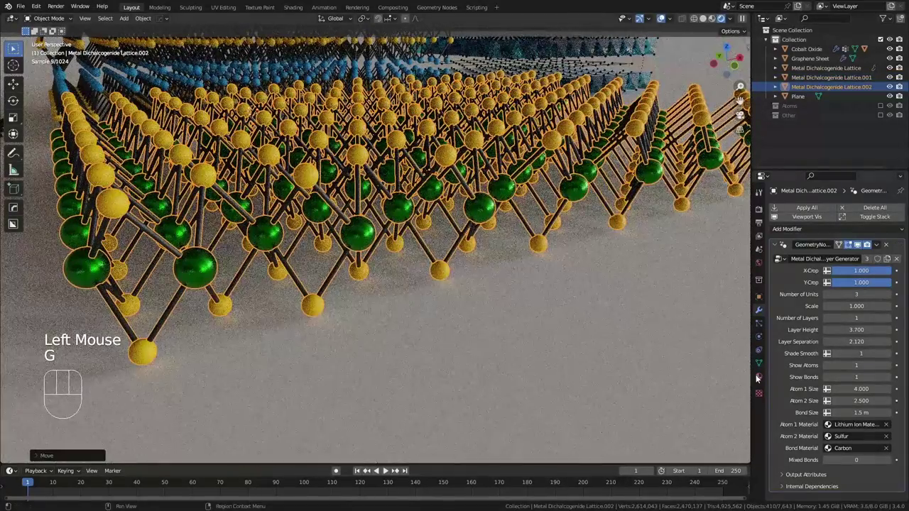
Step: Add a material slot holding Carbon to the green lattice and change Carbon's Base Color to white
{"action": "left_click", "coordinate": [757, 375]}
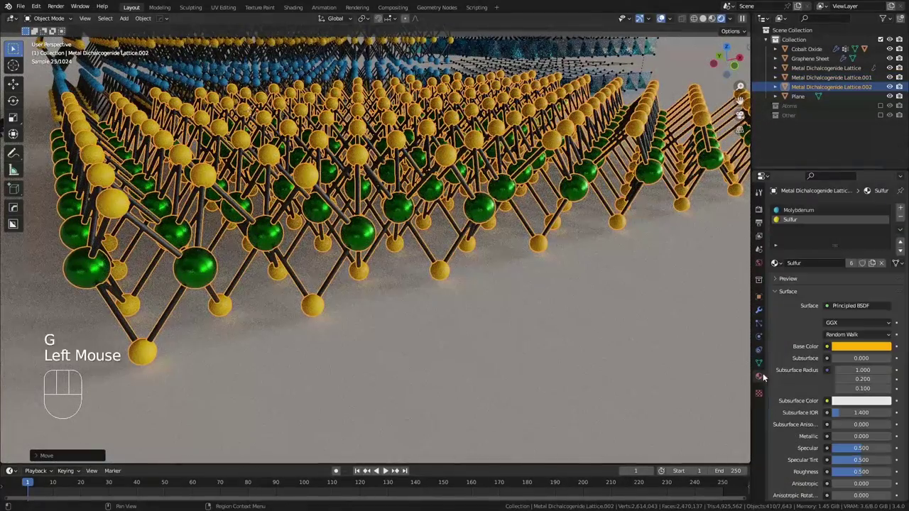
{"action": "left_click", "coordinate": [900, 210]}
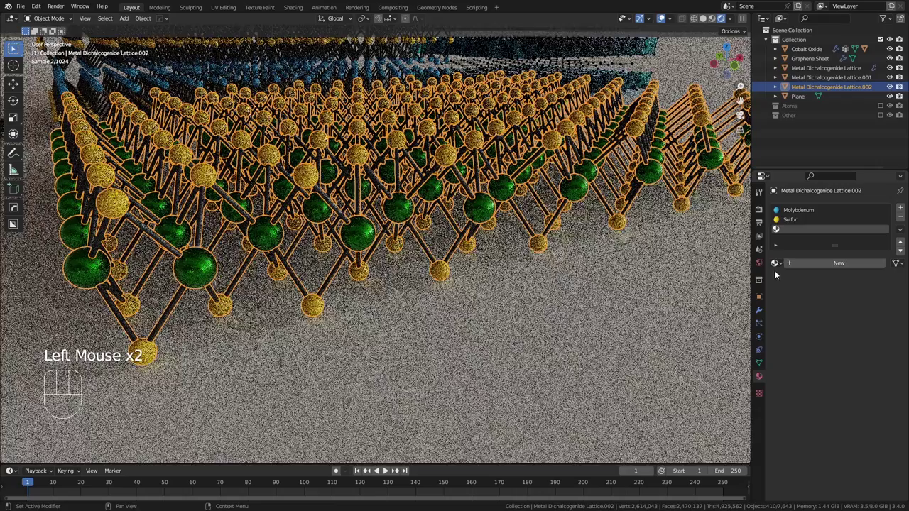
{"action": "left_click", "coordinate": [777, 263]}
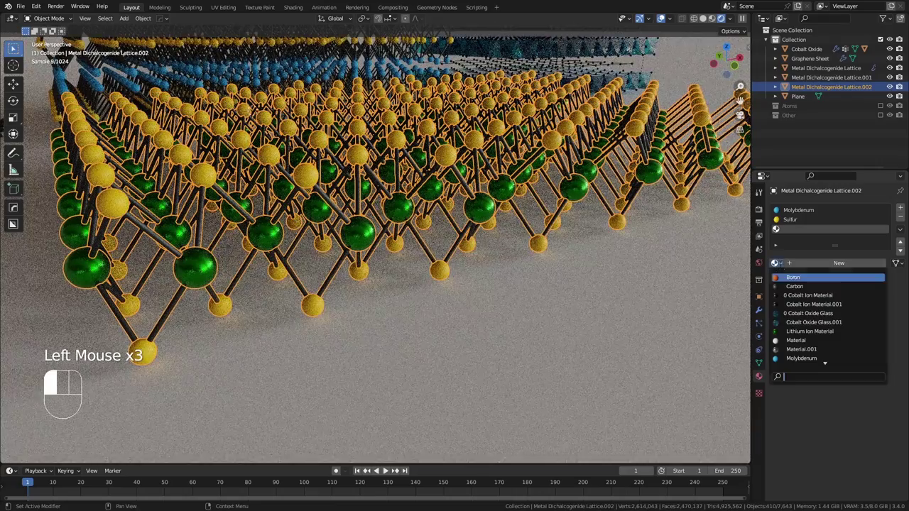
{"action": "left_click", "coordinate": [816, 286]}
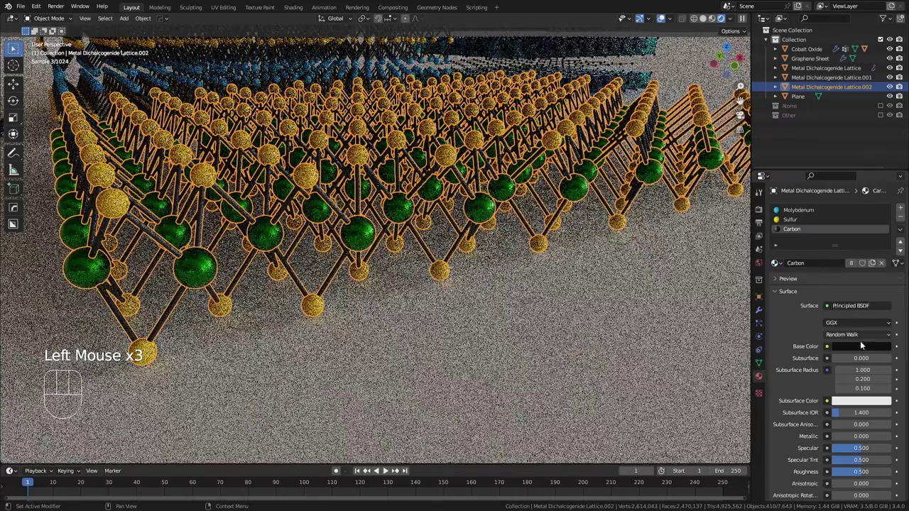
{"action": "left_click", "coordinate": [861, 345]}
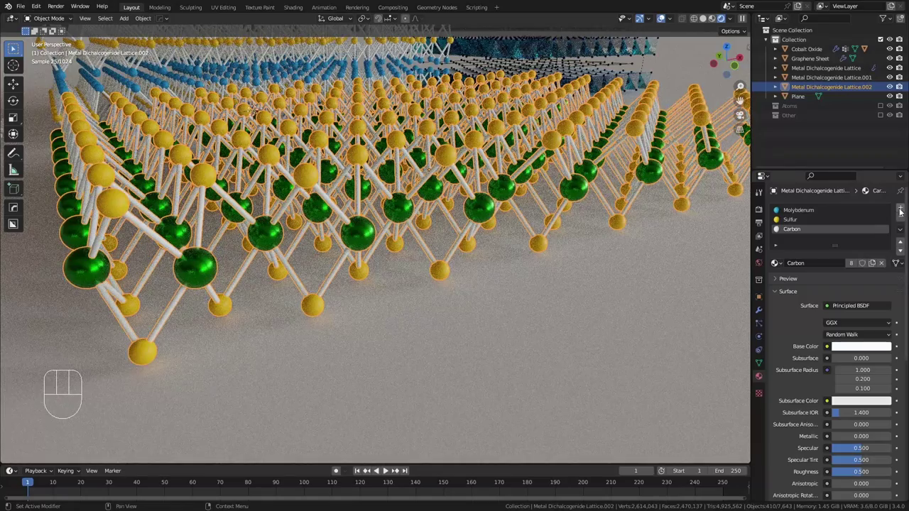
Step: Add a material slot holding Lithium Ion Material and brighten its green Base Color
{"action": "left_click", "coordinate": [900, 207]}
{"action": "left_click", "coordinate": [776, 263]}
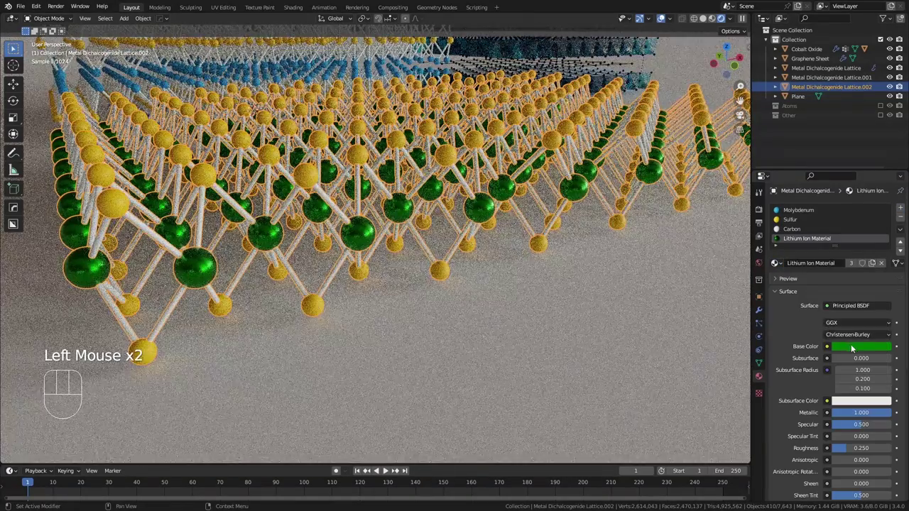
{"action": "left_click", "coordinate": [855, 346]}
{"action": "left_click_drag", "start_coordinate": [884, 224], "coordinate": [885, 212]}
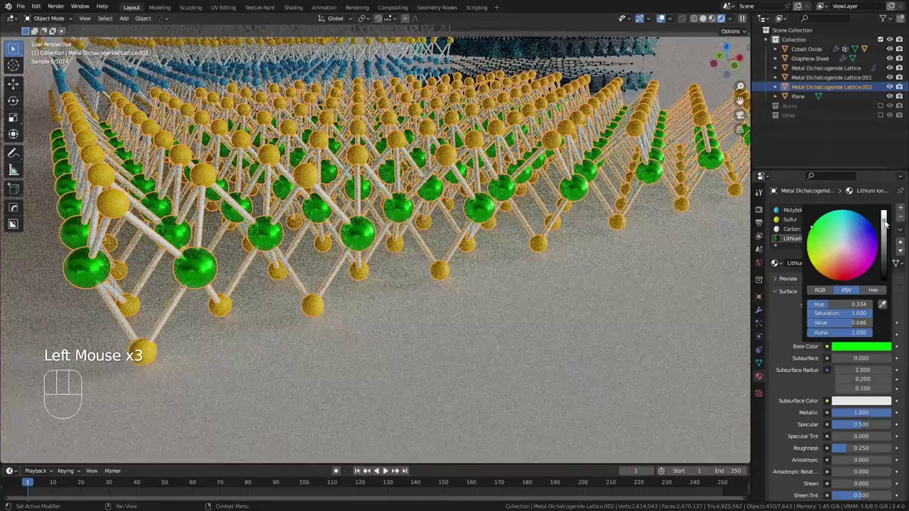
{"action": "scroll", "coordinate": [520, 228], "scroll_direction": "down", "scroll_amount": 3}
{"action": "middle_click_drag", "start_coordinate": [520, 228], "coordinate": [389, 135], "text": "shift"}
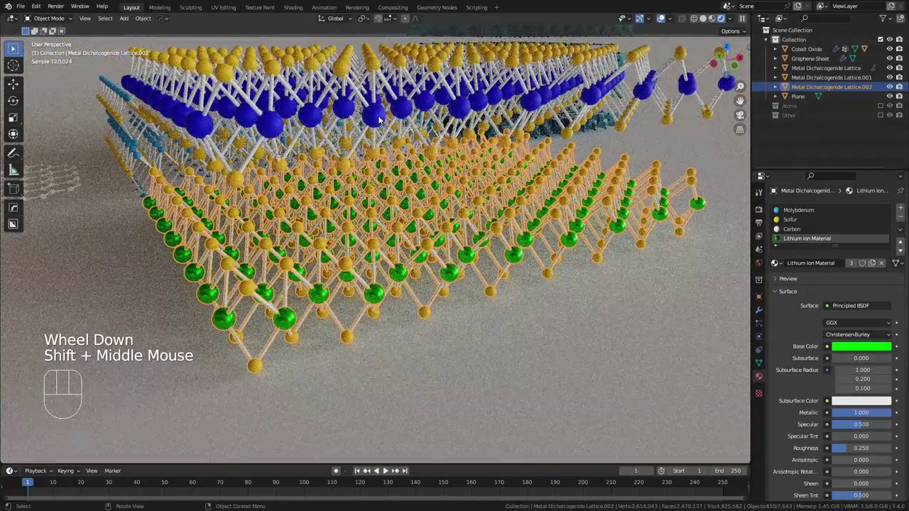
Step: Add a material slot holding Nitrogen and raise its blue Base Color's Value to 1.0
{"action": "left_click", "coordinate": [900, 207]}
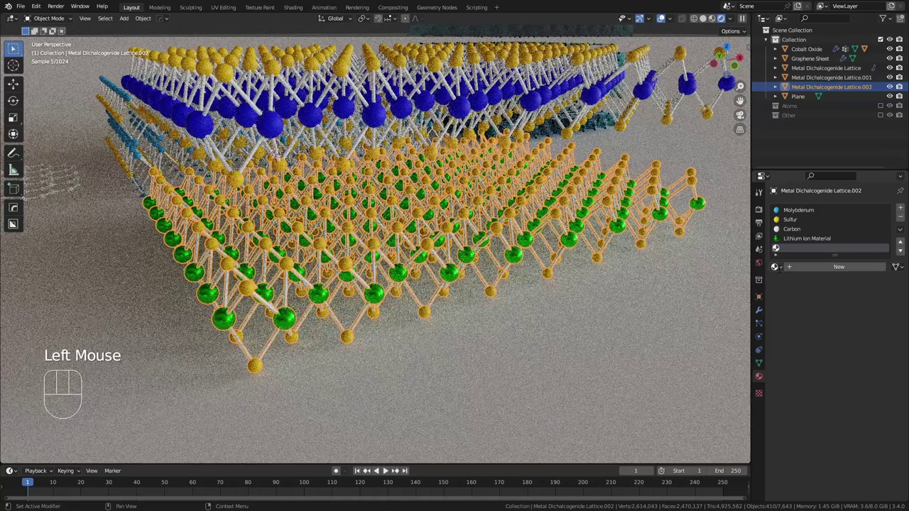
{"action": "left_click", "coordinate": [775, 267]}
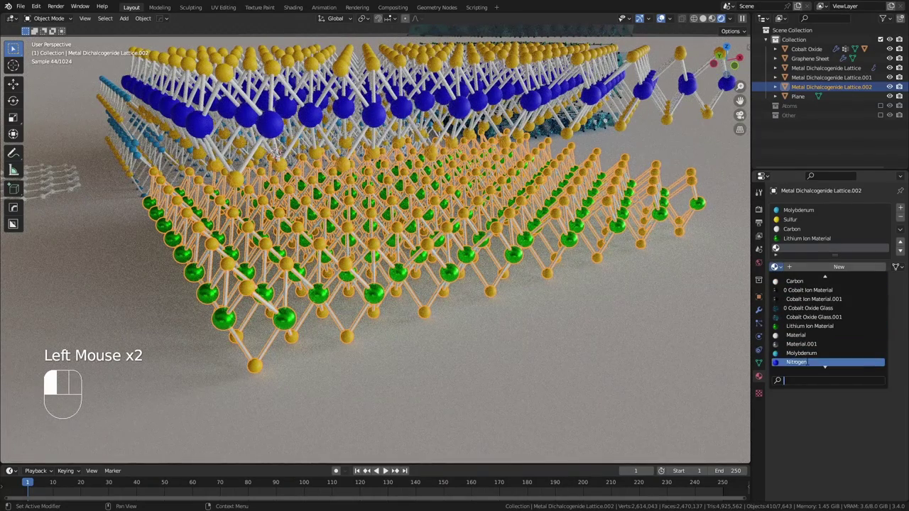
{"action": "left_click", "coordinate": [818, 361]}
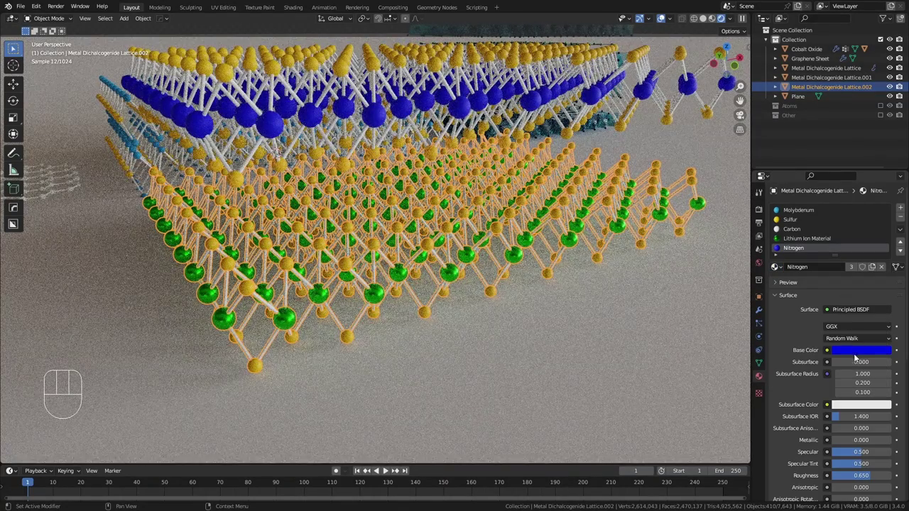
{"action": "left_click", "coordinate": [858, 350]}
{"action": "left_click", "coordinate": [885, 218]}
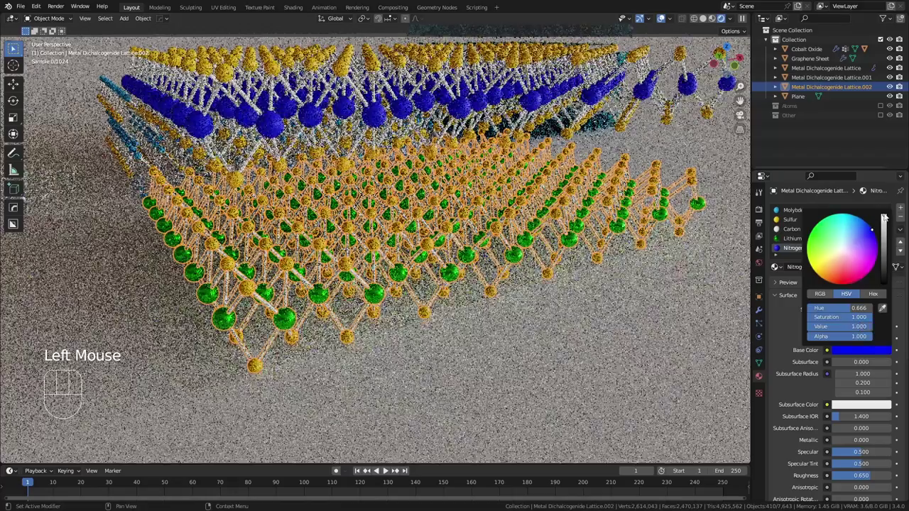
Step: Set the Nitrogen material's Metallic to 1.0, try a Roughness of 0.2 and settle on 0.3
{"action": "left_click_drag", "start_coordinate": [859, 440], "coordinate": [880, 464]}
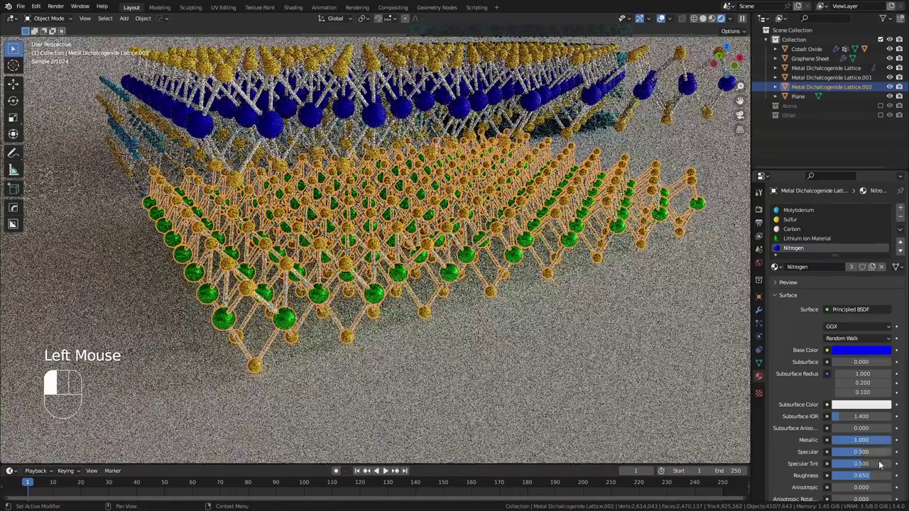
{"action": "double_click", "coordinate": [860, 475]}
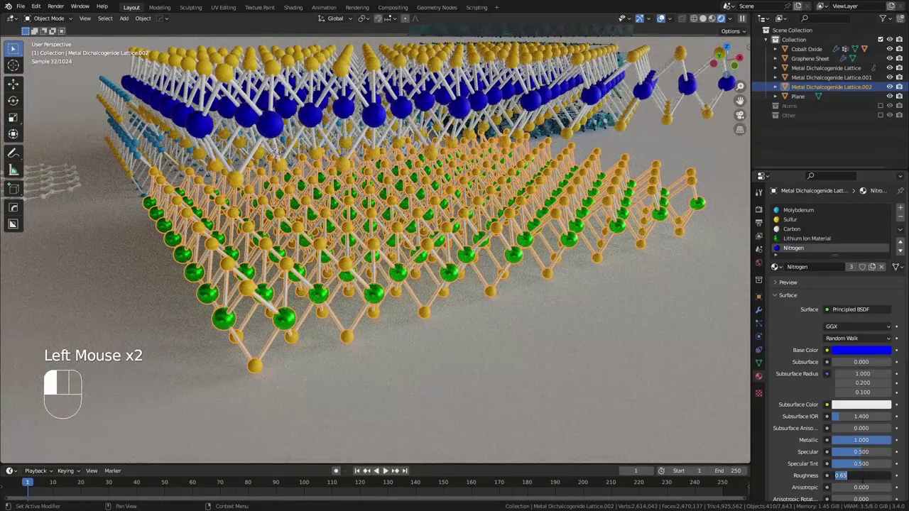
{"action": "type", "text": "0.2"}
{"action": "key", "text": "Return"}
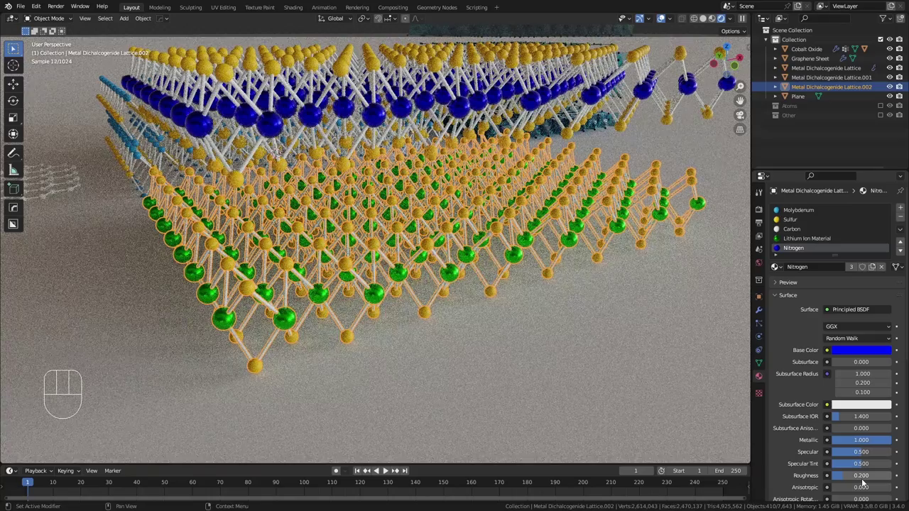
{"action": "left_click", "coordinate": [861, 477]}
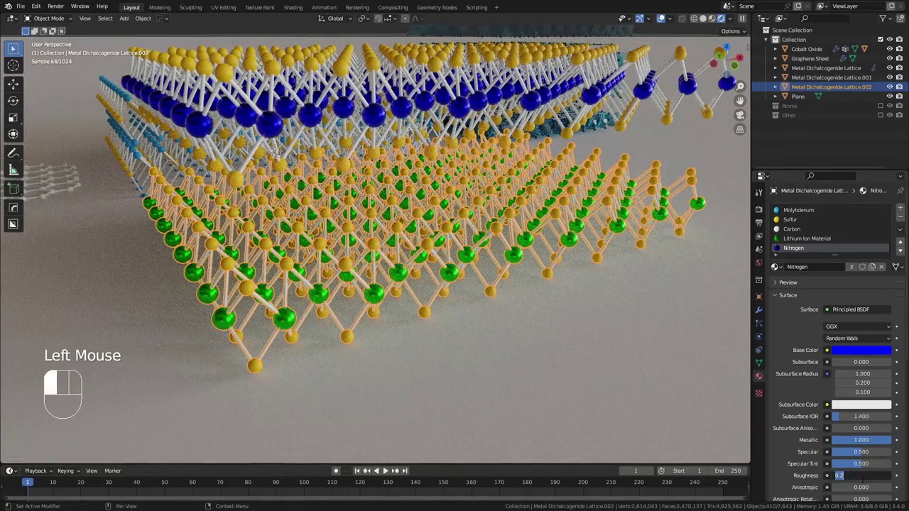
{"action": "type", "text": ".3"}
{"action": "key", "text": "Return"}
{"action": "double_click", "coordinate": [486, 341]}
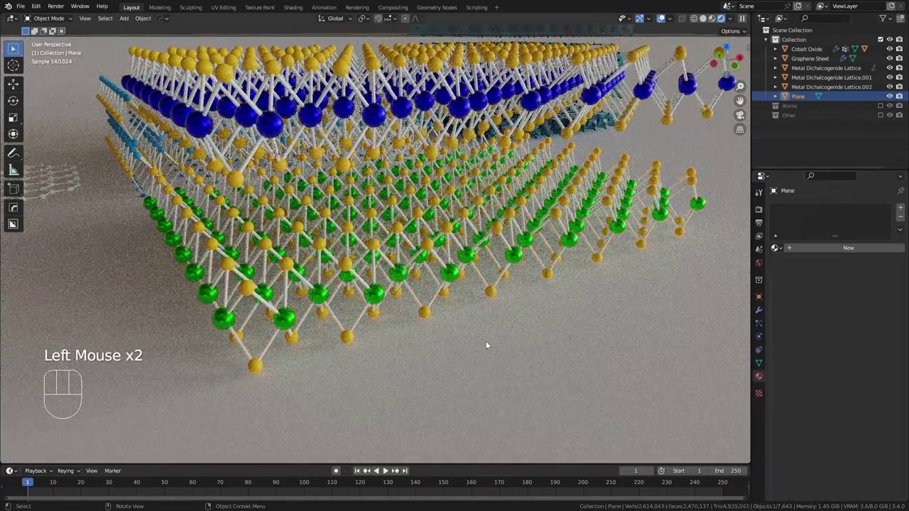
Step: Raise the green lithium lattice slightly along the Z axis again and deselect it
{"action": "middle_click_drag", "start_coordinate": [486, 341], "coordinate": [422, 258]}
{"action": "left_click", "coordinate": [421, 257]}
{"action": "key", "text": "g"}
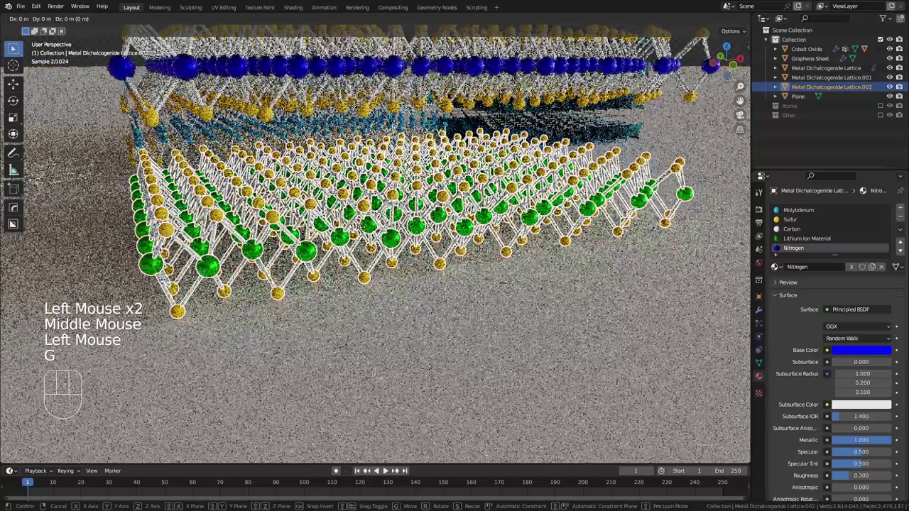
{"action": "key", "text": "z"}
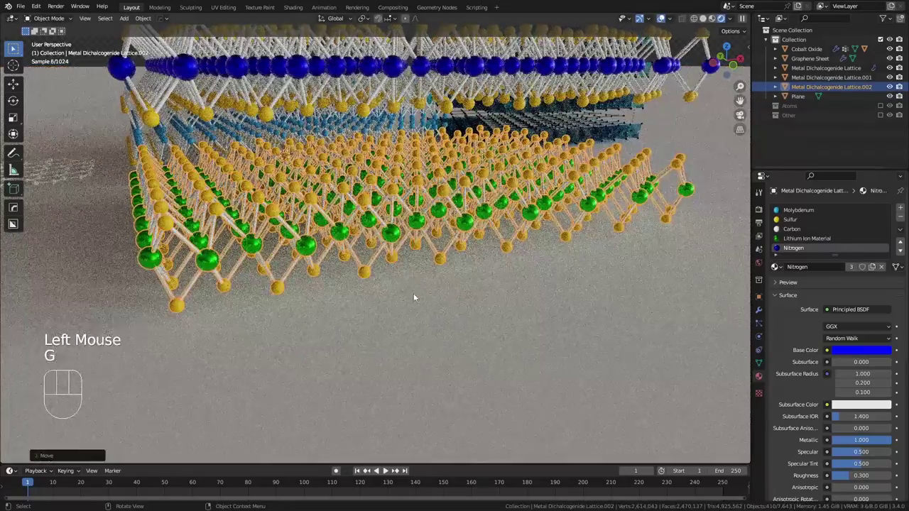
{"action": "left_click", "coordinate": [414, 299]}
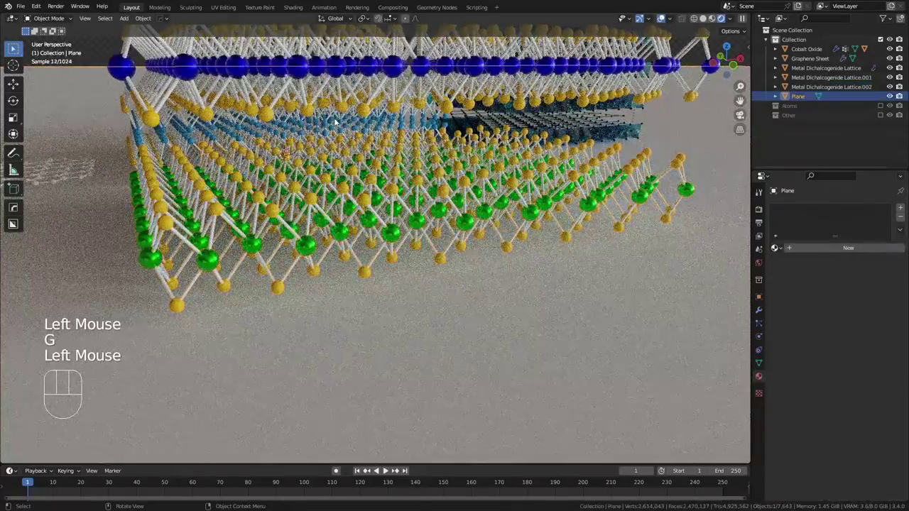
Step: Switch to the PureRef board with the 2D material reference illustrations
{"action": "scroll", "coordinate": [337, 122], "scroll_direction": "down", "scroll_amount": 2}
{"action": "key", "text": "alt+Tab"}
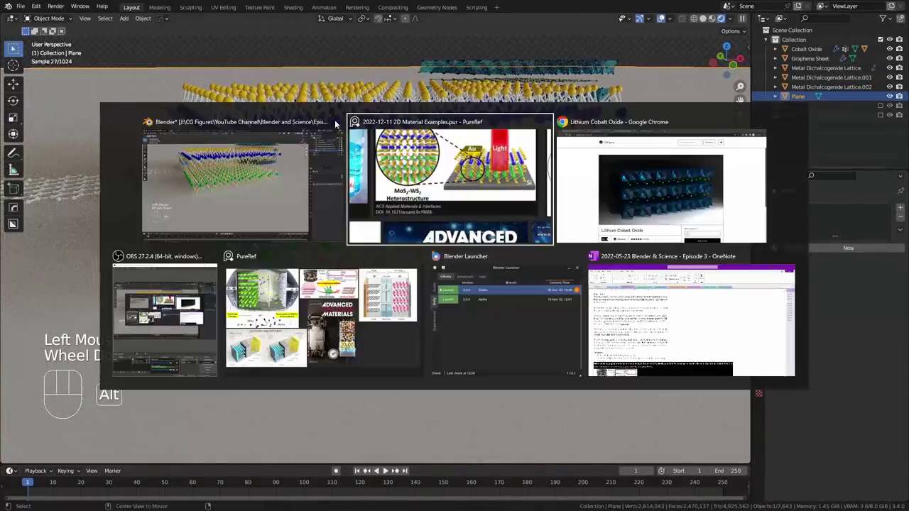
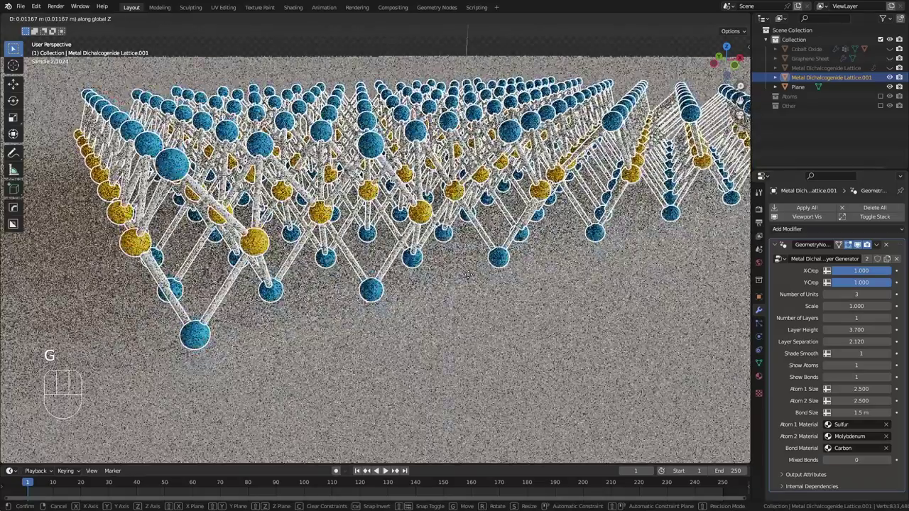
Step: Raise the blue-and-yellow dichalcogenide lattice slightly along the Z axis and move it into a new collection with the default name
{"action": "left_click", "coordinate": [498, 288]}
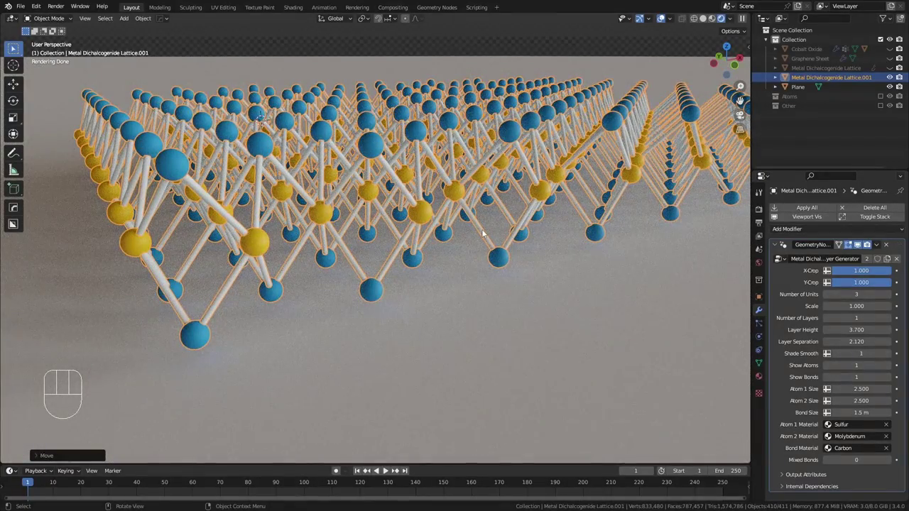
{"action": "scroll", "coordinate": [483, 233], "scroll_direction": "down", "scroll_amount": 2}
{"action": "key", "text": "m"}
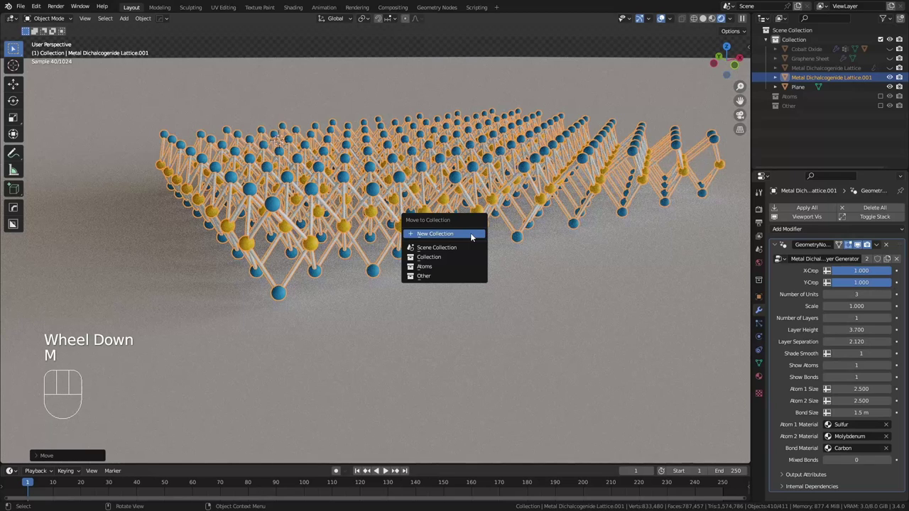
{"action": "left_click", "coordinate": [471, 234]}
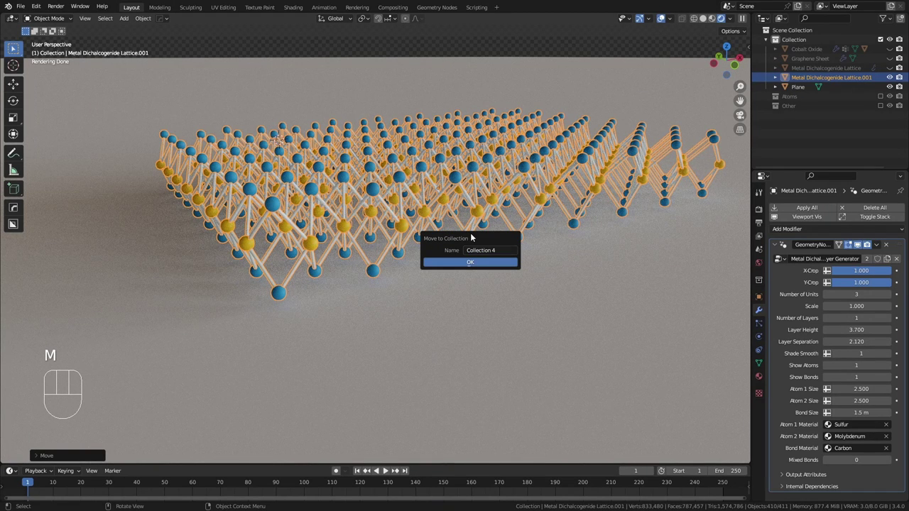
{"action": "left_click", "coordinate": [468, 262]}
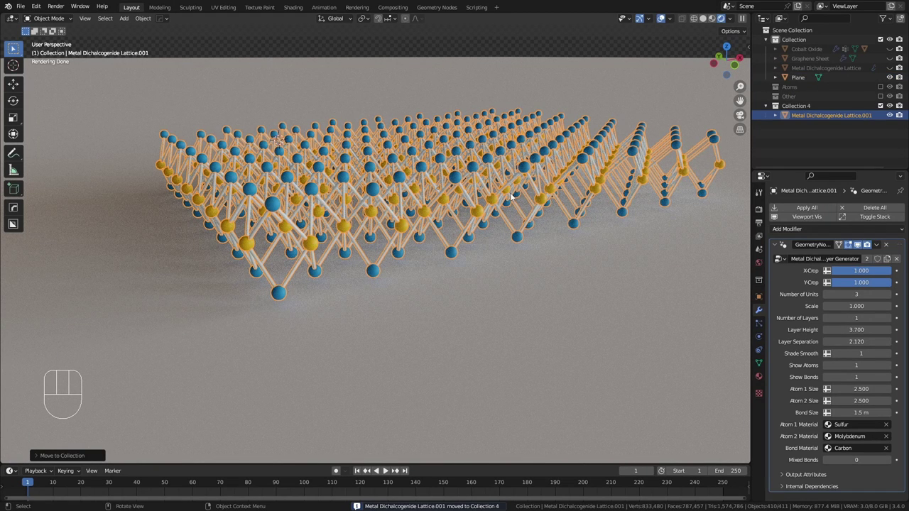
Step: Open the lattice's node tree in the Geometry Nodes workspace and move Group Output along X, well away from Set Shade Smooth
{"action": "left_click", "coordinate": [436, 7]}
{"action": "scroll", "coordinate": [476, 358], "scroll_direction": "up", "scroll_amount": 1}
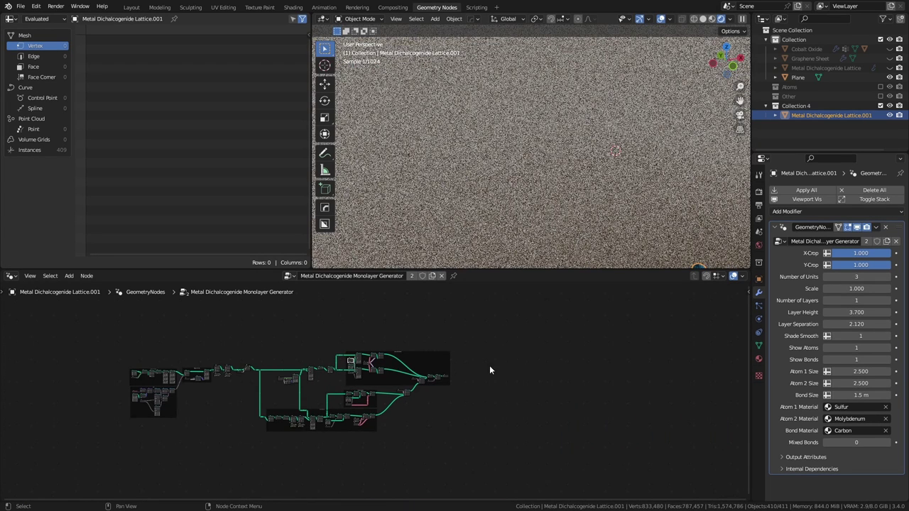
{"action": "scroll", "coordinate": [462, 364], "scroll_direction": "up", "scroll_amount": 1}
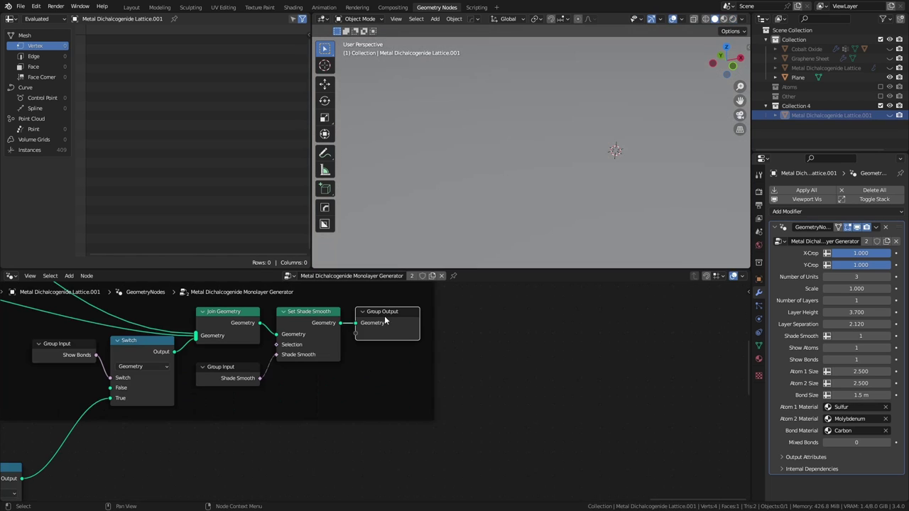
{"action": "middle_click_drag", "start_coordinate": [420, 357], "coordinate": [431, 397]}
{"action": "scroll", "coordinate": [429, 400], "scroll_direction": "up", "scroll_amount": 1}
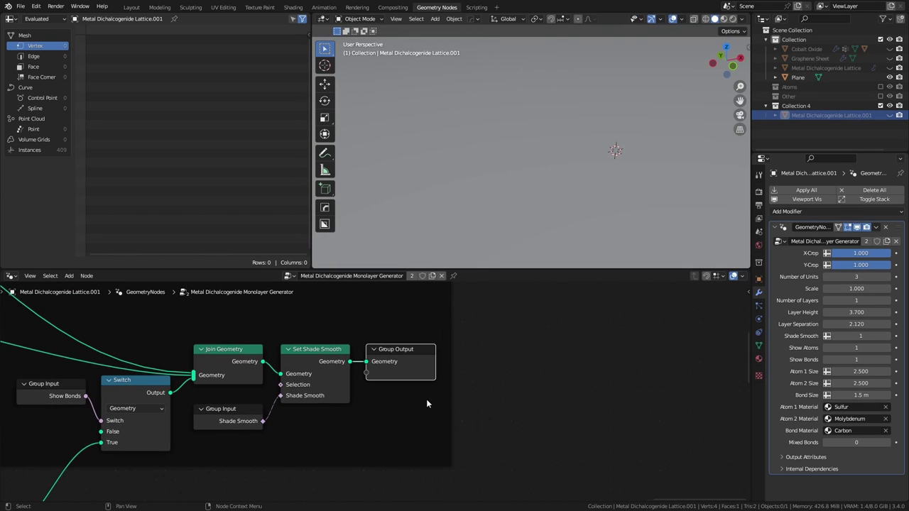
{"action": "scroll", "coordinate": [434, 400], "scroll_direction": "up", "scroll_amount": 1}
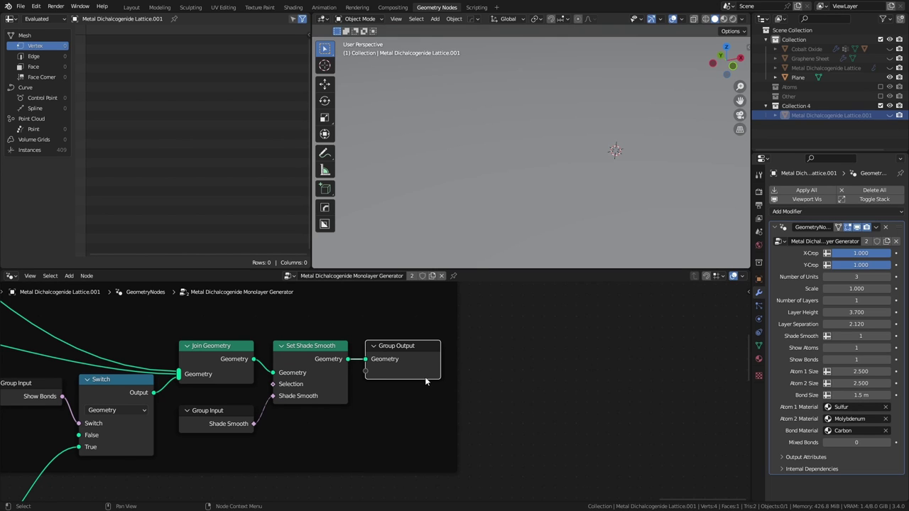
{"action": "scroll", "coordinate": [420, 366], "scroll_direction": "up", "scroll_amount": 1}
{"action": "key", "text": "g"}
{"action": "key", "text": "x"}
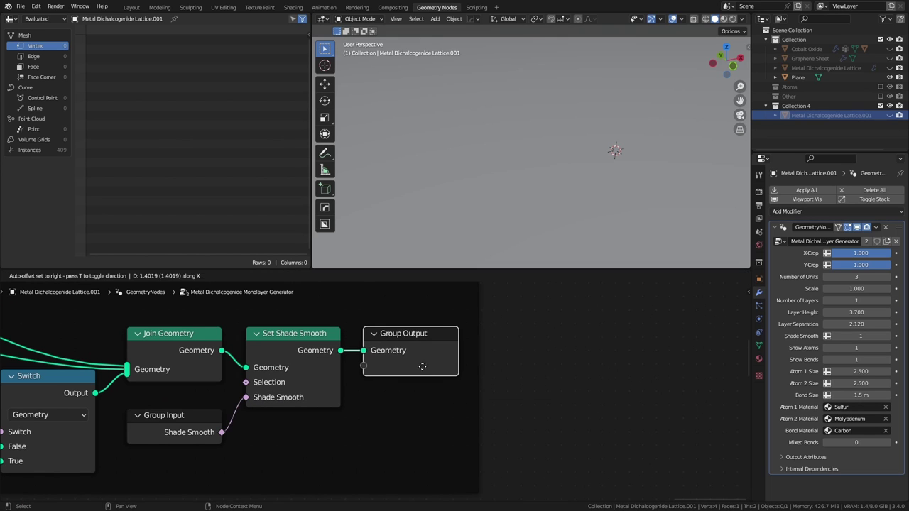
{"action": "left_click", "coordinate": [655, 362]}
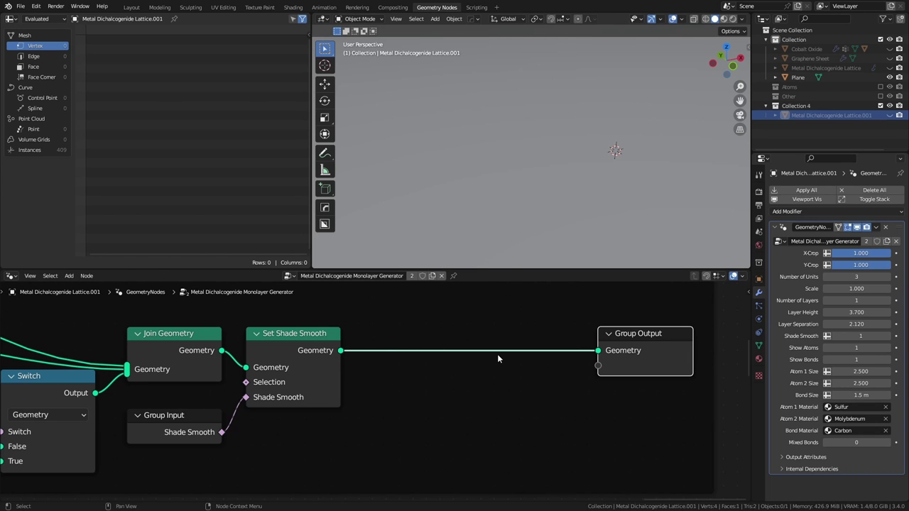
Step: Insert a Realize Instances node on the link between Set Shade Smooth and Group Output
{"action": "key", "text": "shift+a"}
{"action": "mouse_move", "coordinate": [498, 355]}
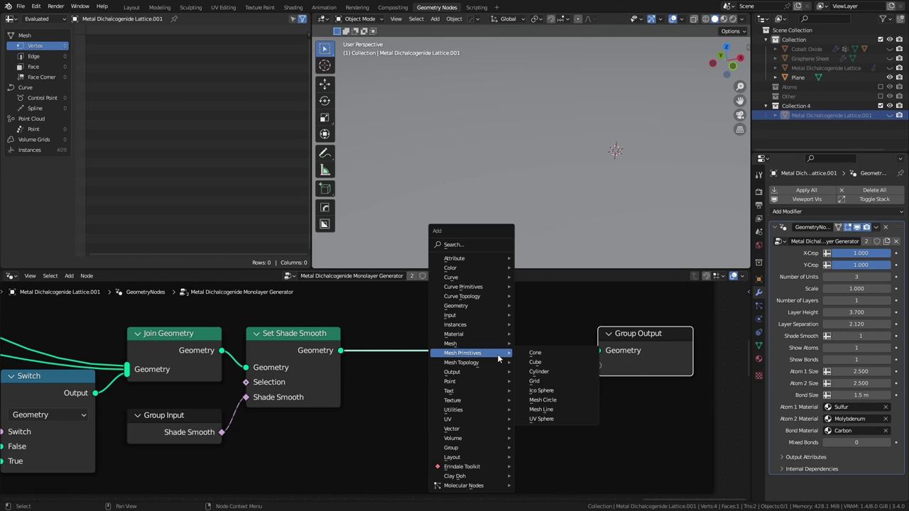
{"action": "left_click", "coordinate": [469, 245]}
{"action": "type", "text": "realize"}
{"action": "key", "text": "Return"}
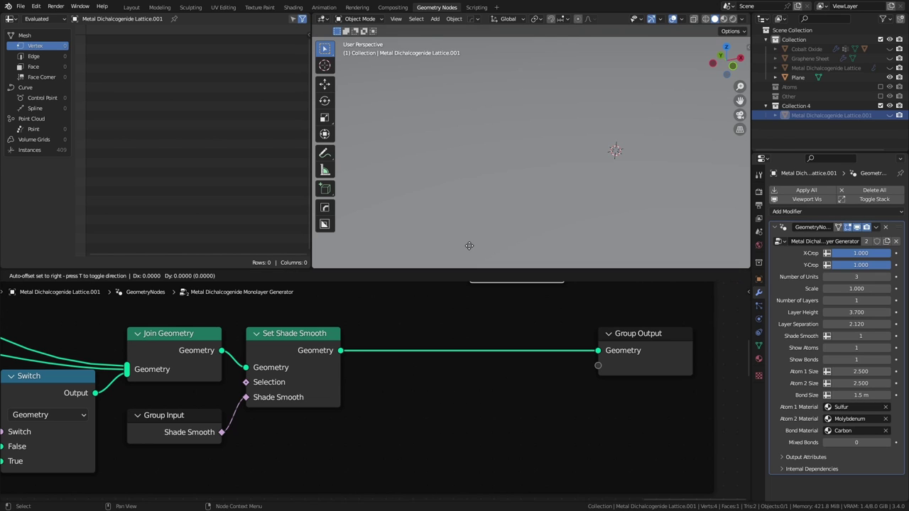
{"action": "left_click", "coordinate": [432, 331]}
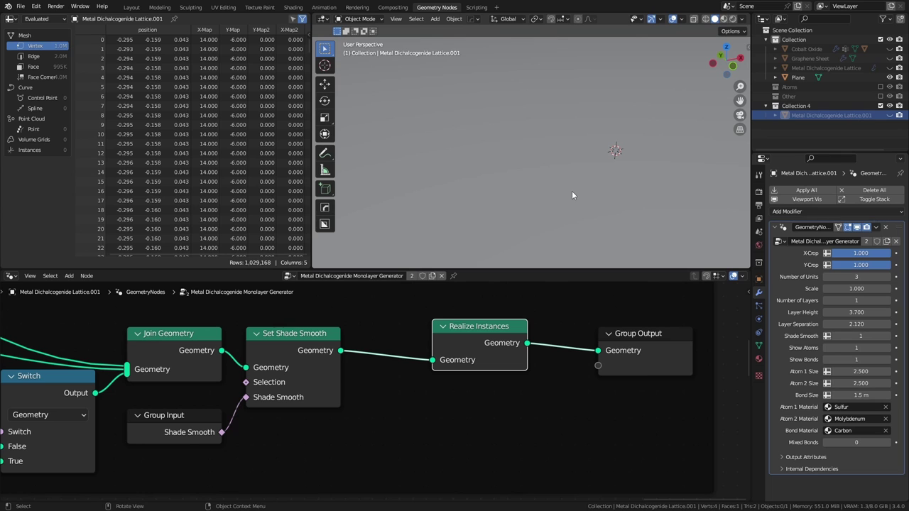
Step: Make the dichalcogenide lattice visible again and apply its Geometry Nodes modifier
{"action": "left_click", "coordinate": [889, 115]}
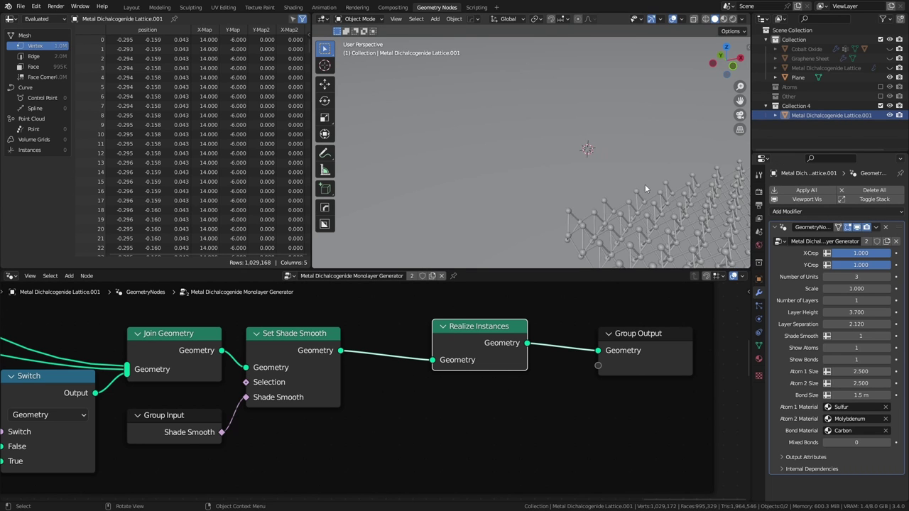
{"action": "middle_click_drag", "start_coordinate": [653, 169], "coordinate": [542, 103], "text": "shift"}
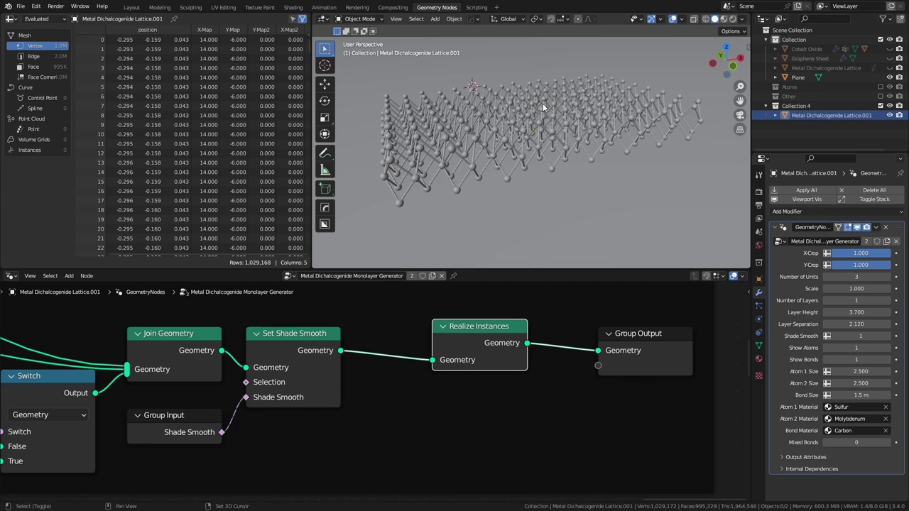
{"action": "left_click", "coordinate": [875, 228]}
{"action": "left_click", "coordinate": [858, 235]}
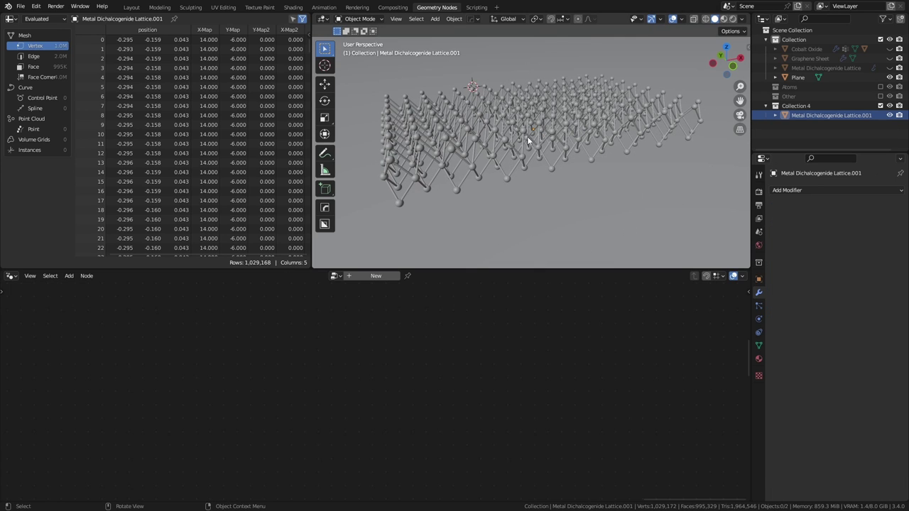
Step: Select the converted lattice, return to the Layout workspace and enter Edit Mode on it from the front view
{"action": "left_click", "coordinate": [468, 140]}
{"action": "scroll", "coordinate": [539, 119], "scroll_direction": "up", "scroll_amount": 3}
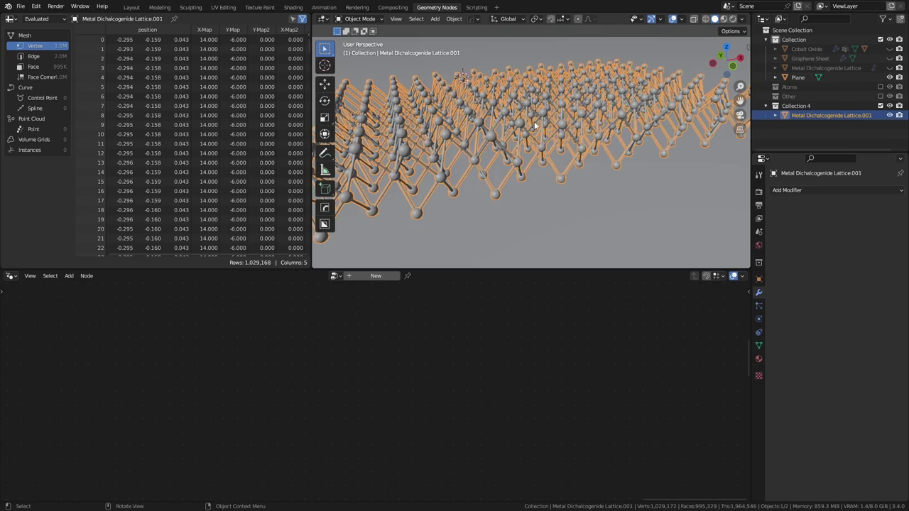
{"action": "left_click", "coordinate": [131, 7]}
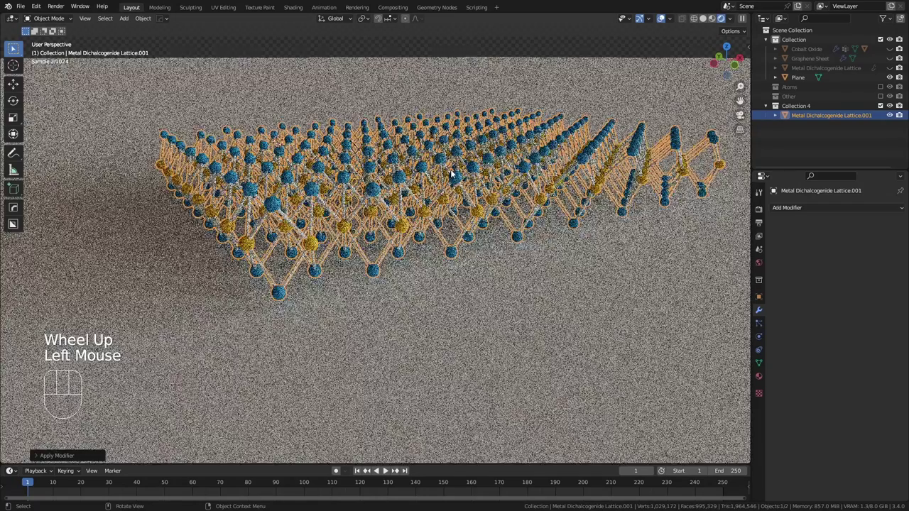
{"action": "middle_click_drag", "start_coordinate": [445, 178], "coordinate": [414, 270]}
{"action": "key", "text": "KP_1"}
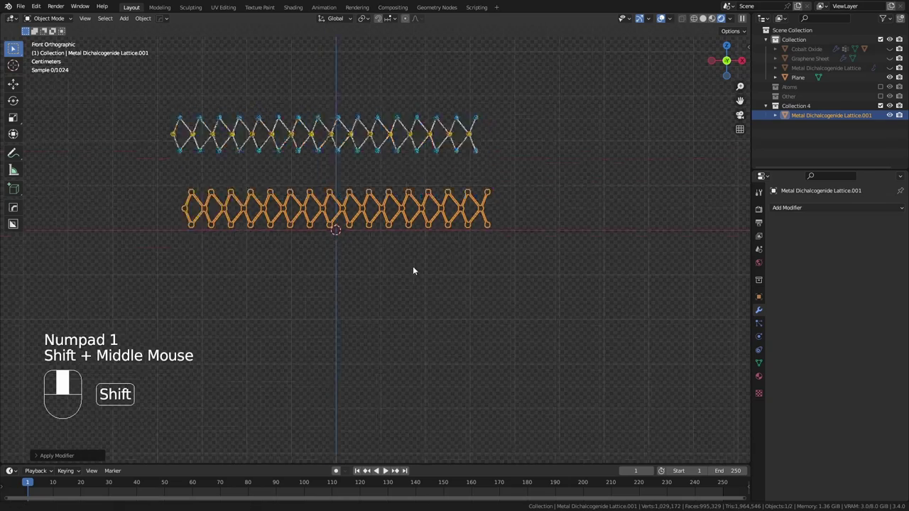
{"action": "scroll", "coordinate": [404, 248], "scroll_direction": "up", "scroll_amount": 4}
{"action": "middle_click_drag", "start_coordinate": [383, 196], "coordinate": [412, 210], "text": "shift"}
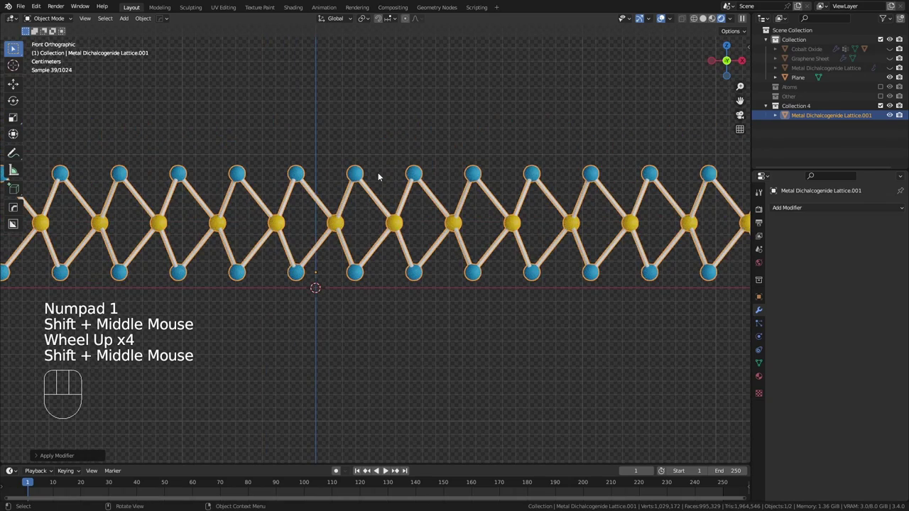
{"action": "key", "text": "Tab"}
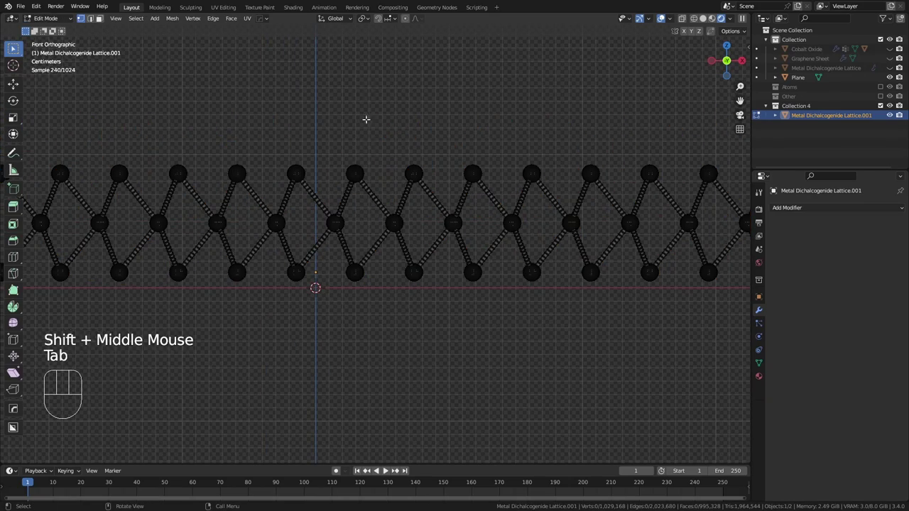
Step: Select six scattered blue atoms in the upper layer of the lattice as whole linked spheres
{"action": "scroll", "coordinate": [357, 143], "scroll_direction": "down", "scroll_amount": 1}
{"action": "middle_click_drag", "start_coordinate": [357, 143], "coordinate": [403, 172]}
{"action": "scroll", "coordinate": [391, 197], "scroll_direction": "down", "scroll_amount": 1}
{"action": "scroll", "coordinate": [376, 165], "scroll_direction": "down", "scroll_amount": 1}
{"action": "scroll", "coordinate": [376, 166], "scroll_direction": "down", "scroll_amount": 1}
{"action": "scroll", "coordinate": [403, 172], "scroll_direction": "down", "scroll_amount": 1}
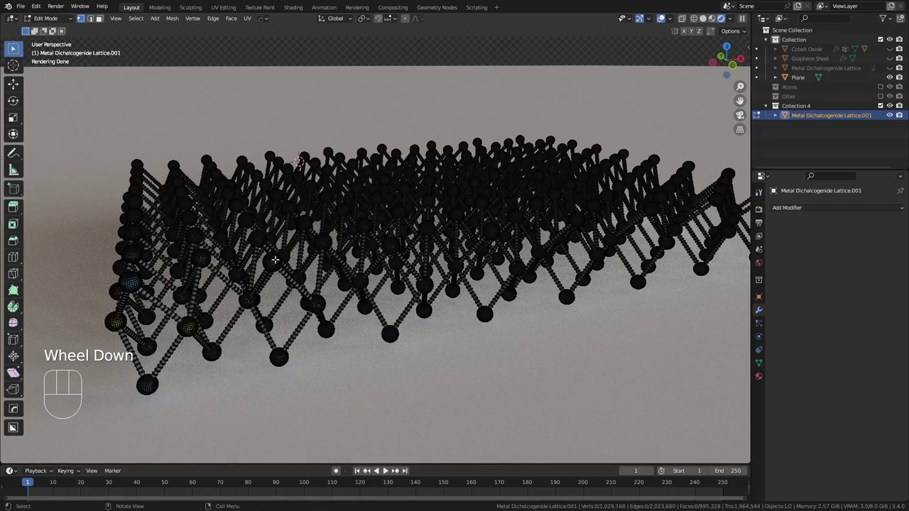
{"action": "key", "text": "l"}
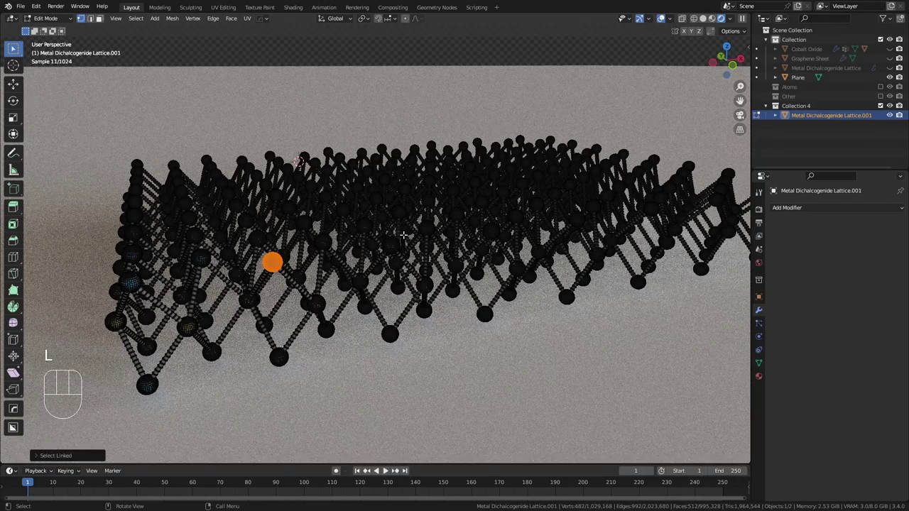
{"action": "key", "text": "l"}
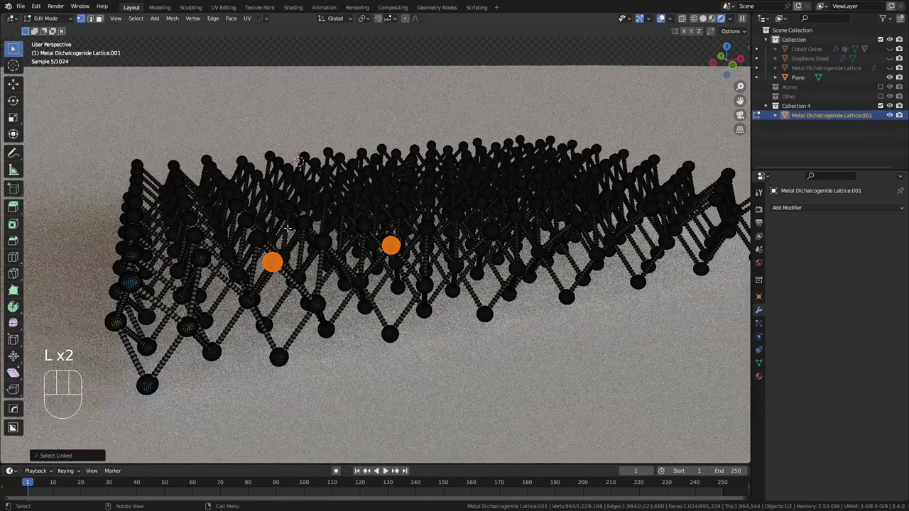
{"action": "key", "text": "l"}
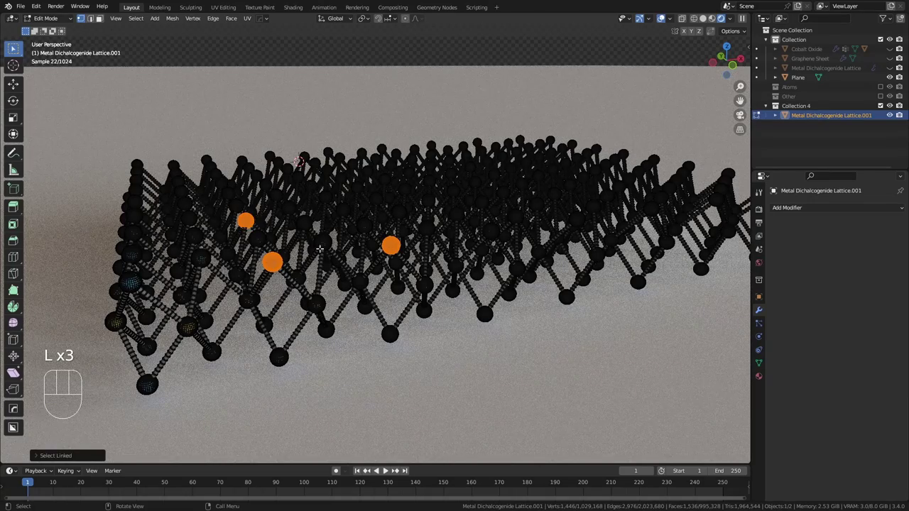
{"action": "key", "text": "l"}
{"action": "scroll", "coordinate": [319, 249], "scroll_direction": "up", "scroll_amount": 5}
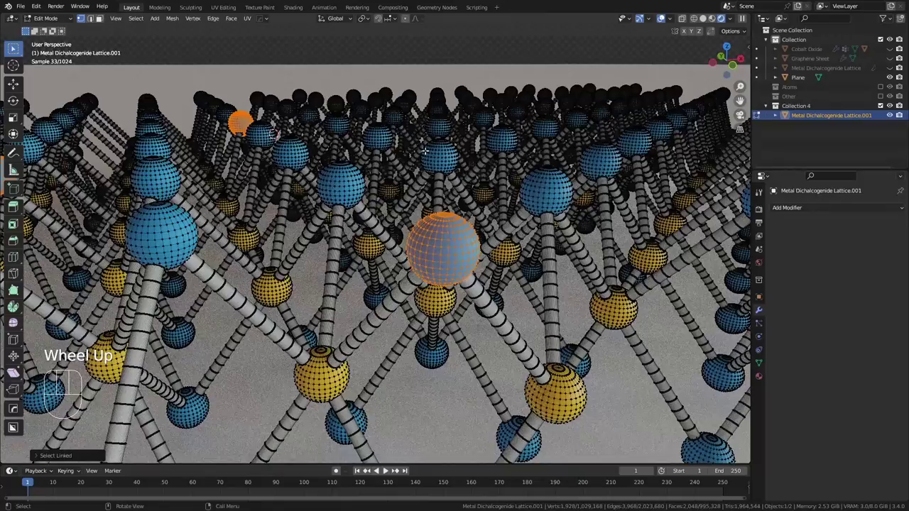
{"action": "key", "text": "l"}
{"action": "key", "text": "l"}
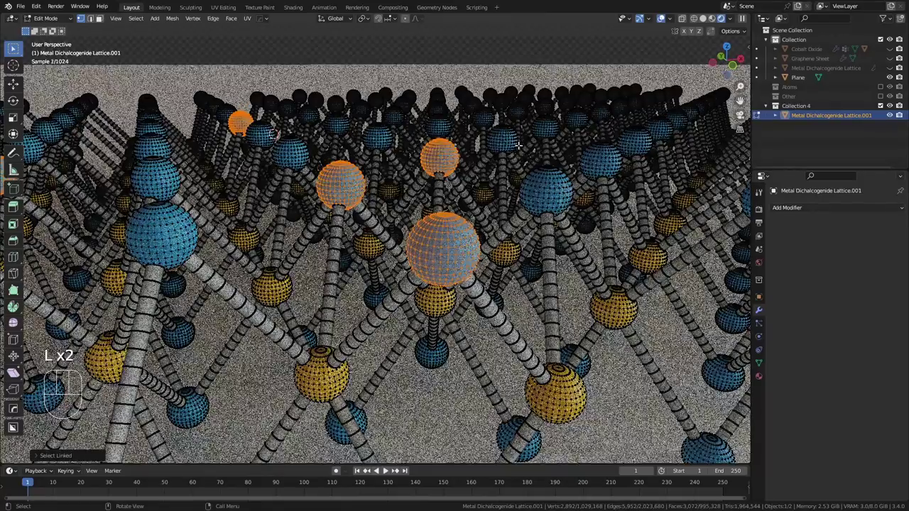
Step: Add three more linked blue atoms from another area of the upper layer to the selection
{"action": "middle_click_drag", "start_coordinate": [521, 143], "coordinate": [435, 207]}
{"action": "scroll", "coordinate": [434, 207], "scroll_direction": "up", "scroll_amount": 2}
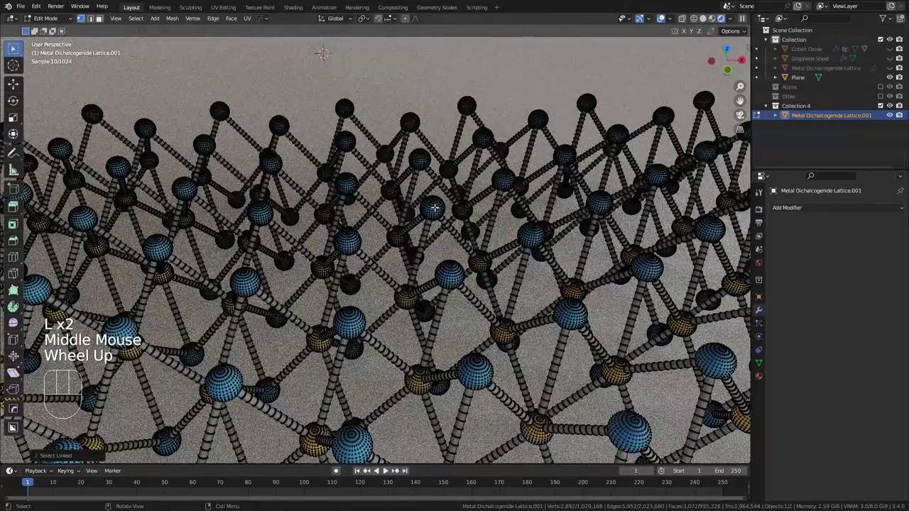
{"action": "key", "text": "l"}
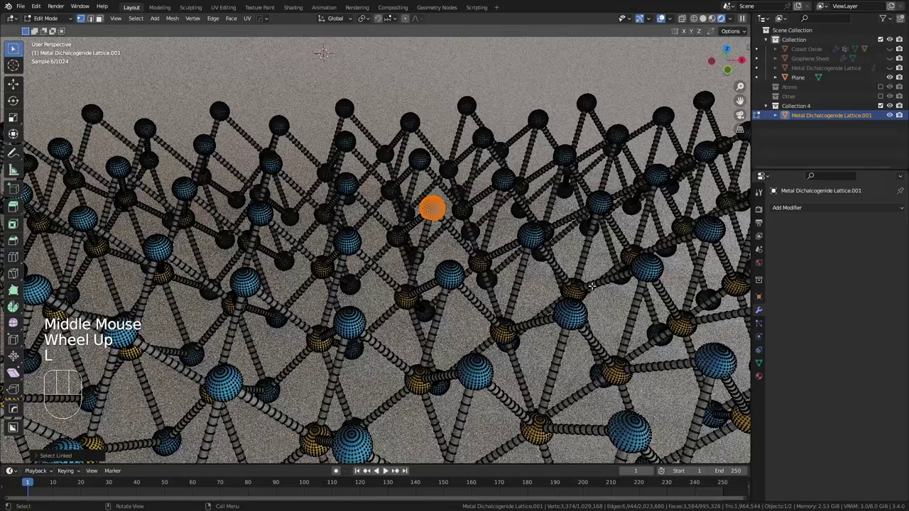
{"action": "key", "text": "l"}
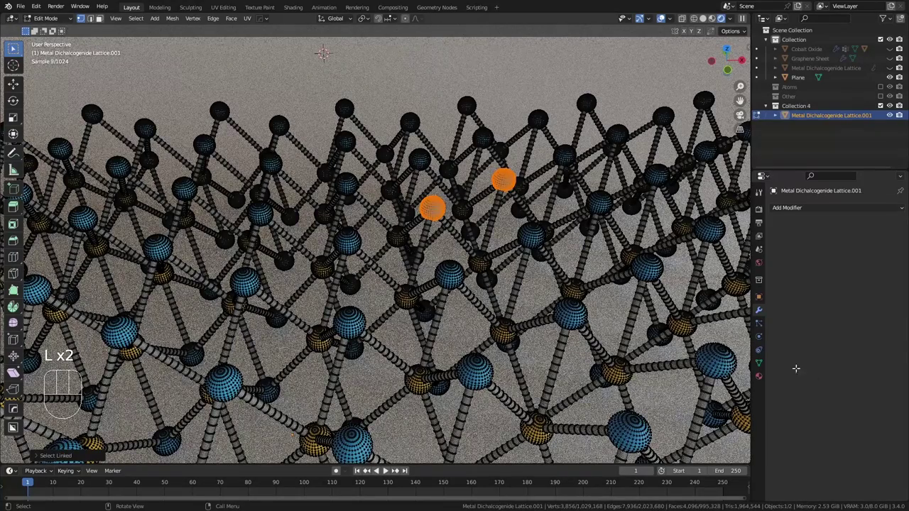
{"action": "key", "text": "l"}
Step: Add a new material slot to the lattice and fill it with the existing Nitrogen material
{"action": "left_click", "coordinate": [758, 376]}
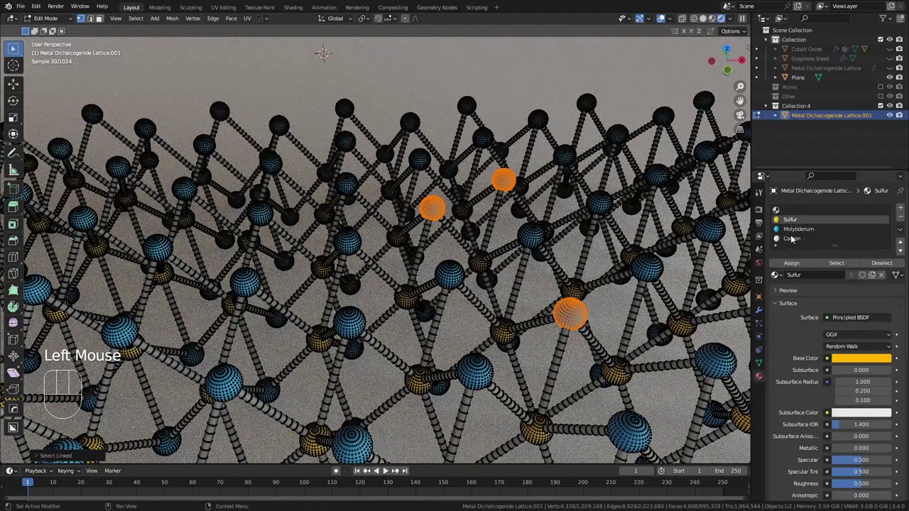
{"action": "scroll", "coordinate": [802, 230], "scroll_direction": "down", "scroll_amount": 2}
{"action": "scroll", "coordinate": [839, 215], "scroll_direction": "up", "scroll_amount": 1}
{"action": "left_click", "coordinate": [873, 222]}
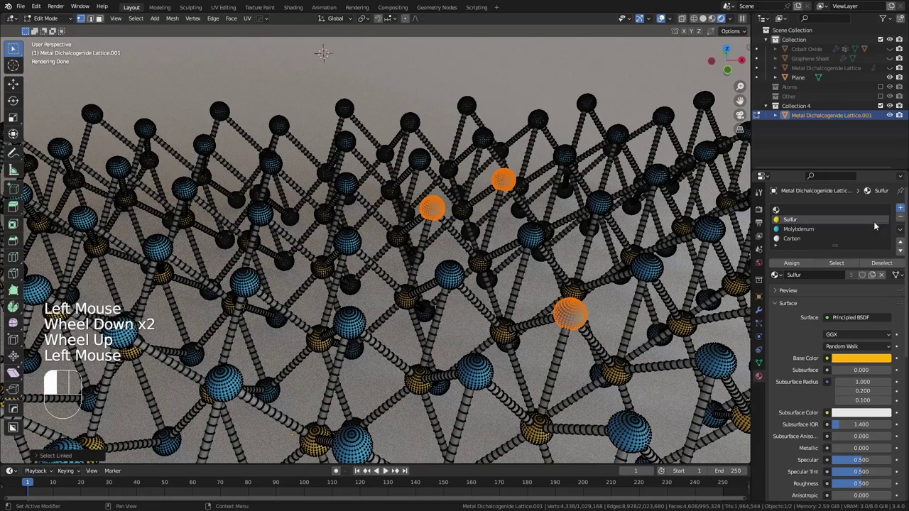
{"action": "left_click", "coordinate": [900, 207]}
{"action": "left_click", "coordinate": [775, 279]}
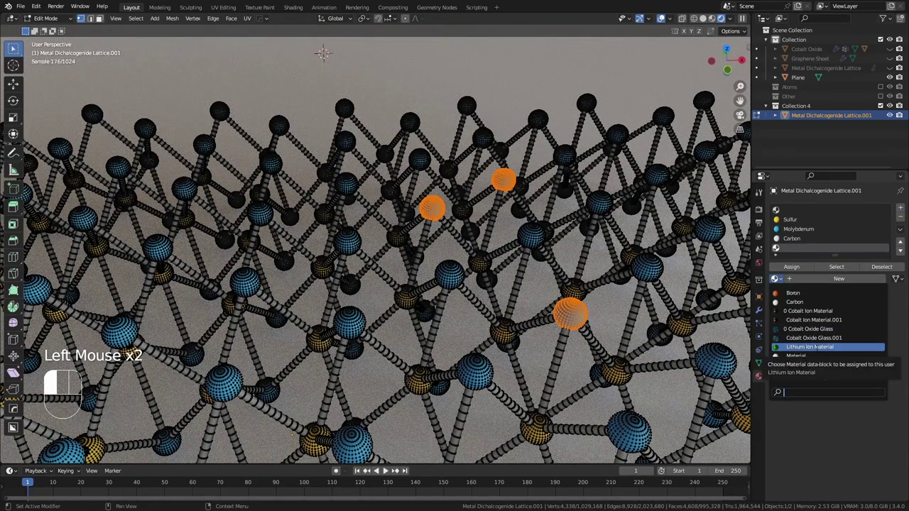
{"action": "scroll", "coordinate": [811, 347], "scroll_direction": "down", "scroll_amount": 2}
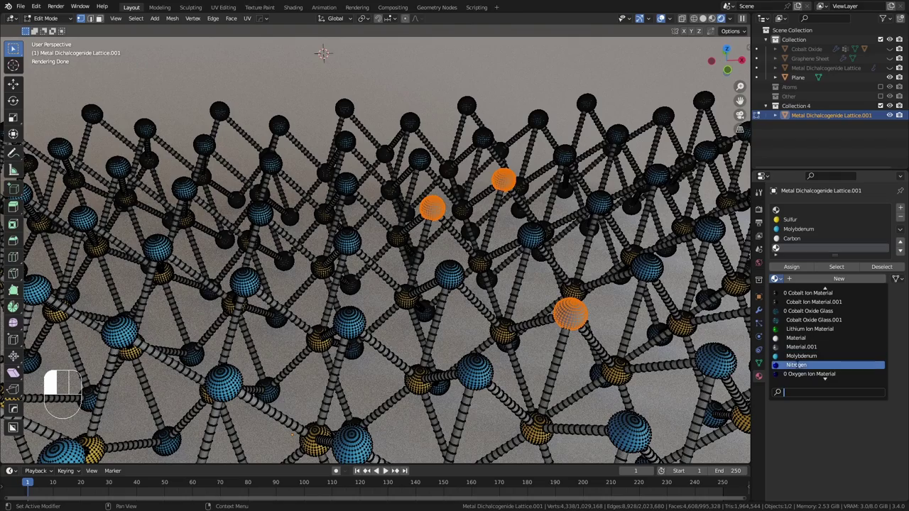
{"action": "left_click", "coordinate": [796, 367]}
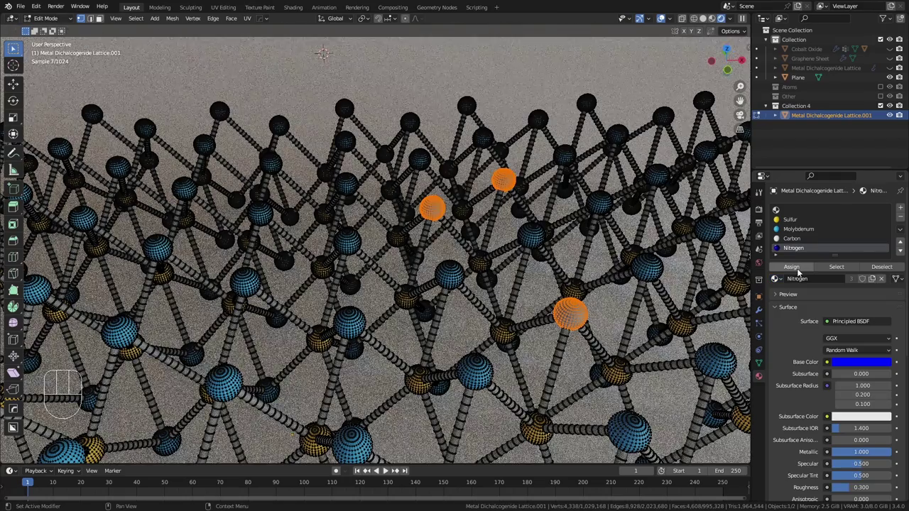
Step: Assign the Nitrogen material to the selected atoms and return to Object Mode to view the whole lattice
{"action": "left_click", "coordinate": [798, 270]}
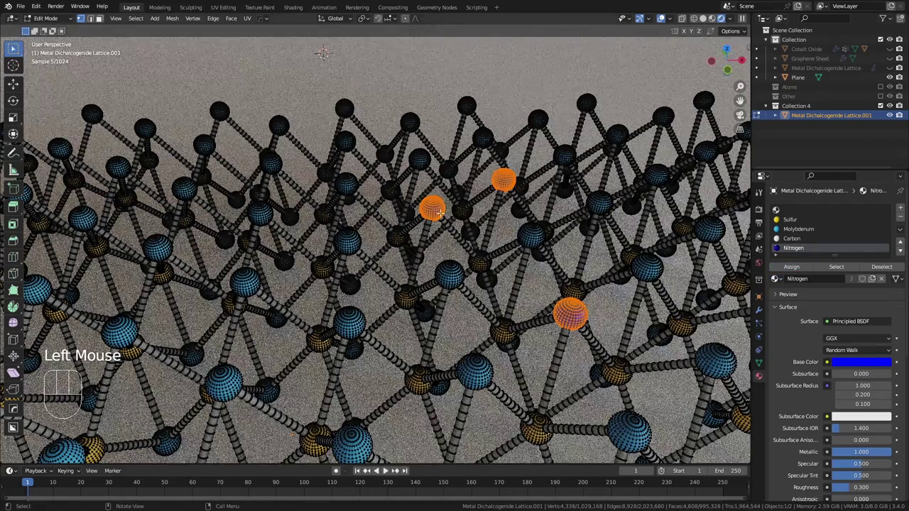
{"action": "key", "text": "Tab"}
{"action": "scroll", "coordinate": [444, 227], "scroll_direction": "down", "scroll_amount": 2}
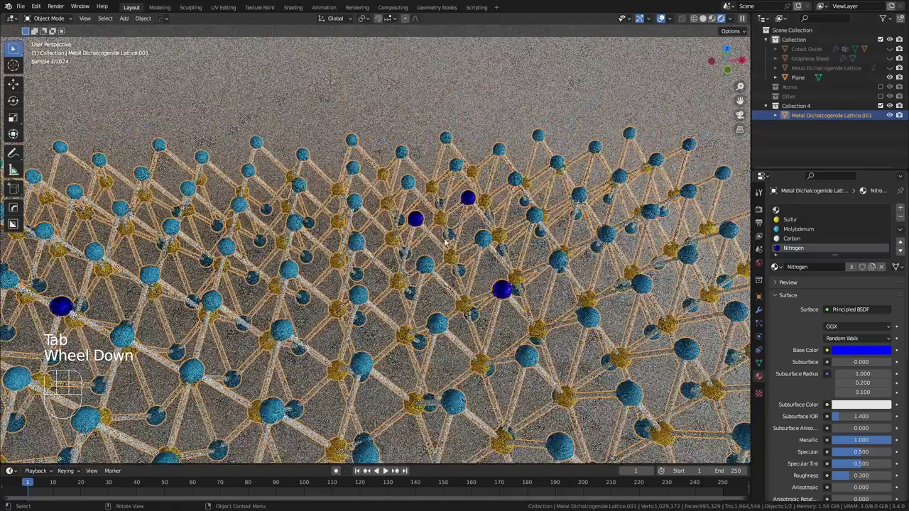
{"action": "middle_click_drag", "start_coordinate": [447, 237], "coordinate": [458, 231]}
{"action": "scroll", "coordinate": [461, 229], "scroll_direction": "down", "scroll_amount": 2}
{"action": "scroll", "coordinate": [461, 229], "scroll_direction": "down", "scroll_amount": 1}
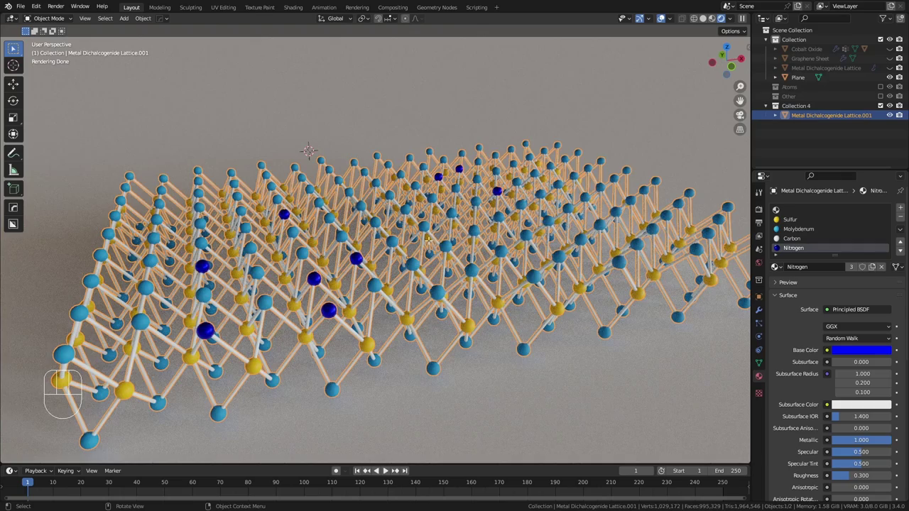
Step: Enter Edit Mode on the lattice and show its upper layer in wireframe from the right orthographic view
{"action": "key", "text": "Tab"}
{"action": "key", "text": "KP_3"}
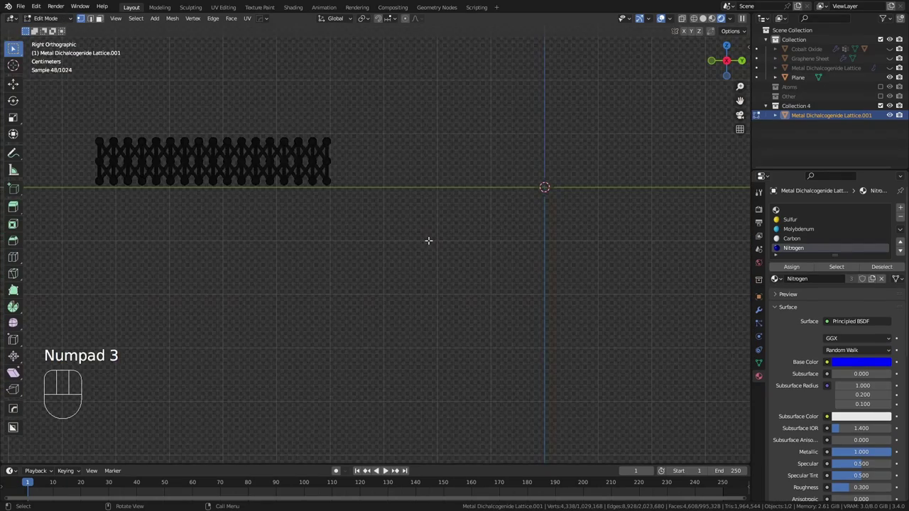
{"action": "scroll", "coordinate": [270, 229], "scroll_direction": "up", "scroll_amount": 2}
{"action": "middle_click_drag", "start_coordinate": [270, 229], "coordinate": [384, 195], "text": "shift"}
{"action": "scroll", "coordinate": [383, 196], "scroll_direction": "up", "scroll_amount": 2}
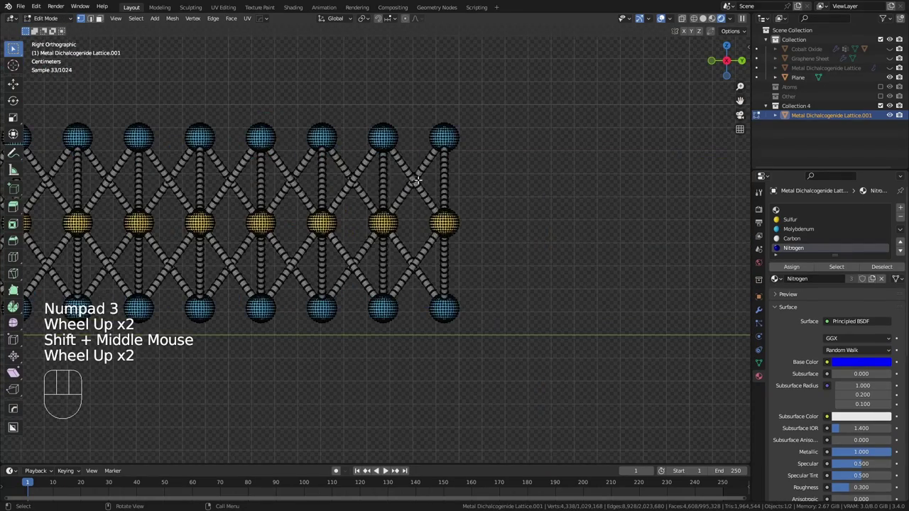
{"action": "key", "text": "z"}
{"action": "scroll", "coordinate": [298, 137], "scroll_direction": "up", "scroll_amount": 2}
{"action": "middle_click_drag", "start_coordinate": [298, 138], "coordinate": [374, 184], "text": "shift"}
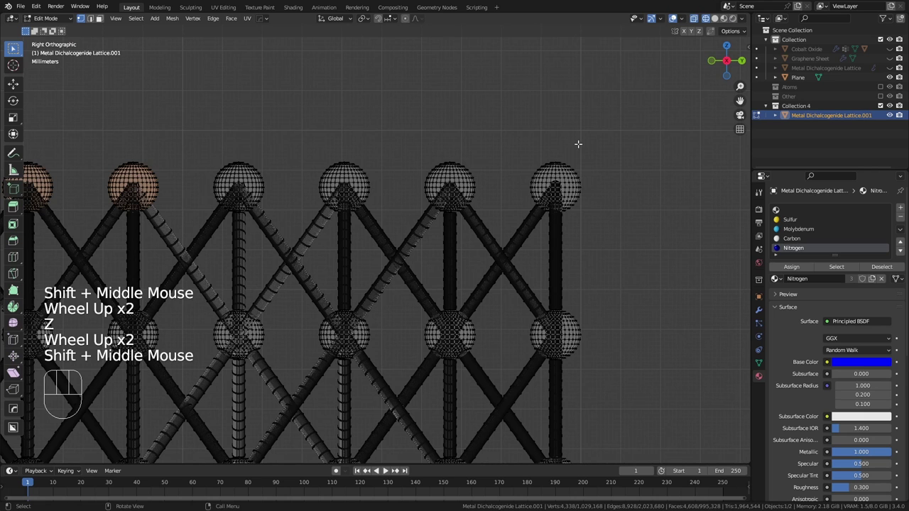
Step: Try box-selecting the four outermost columns of upper-layer atoms, and clear the selection
{"action": "left_click_drag", "start_coordinate": [604, 136], "coordinate": [189, 230]}
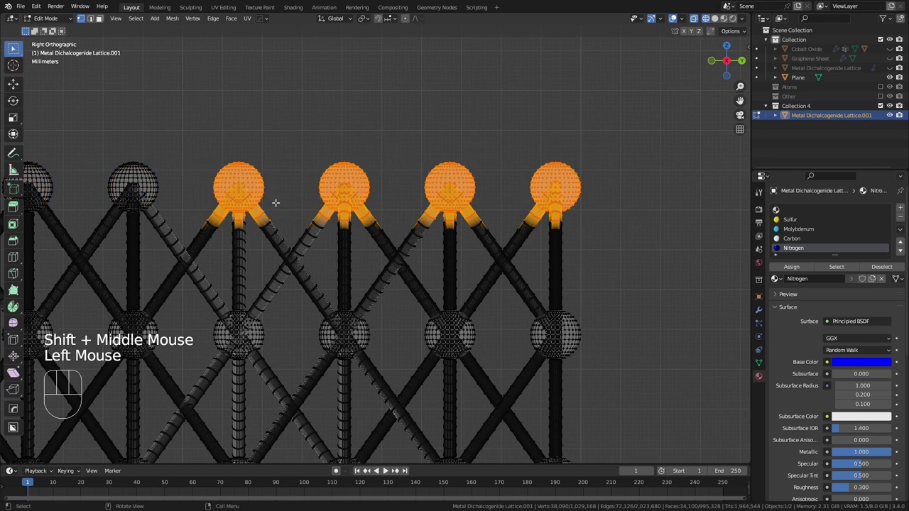
{"action": "scroll", "coordinate": [298, 218], "scroll_direction": "up", "scroll_amount": 2}
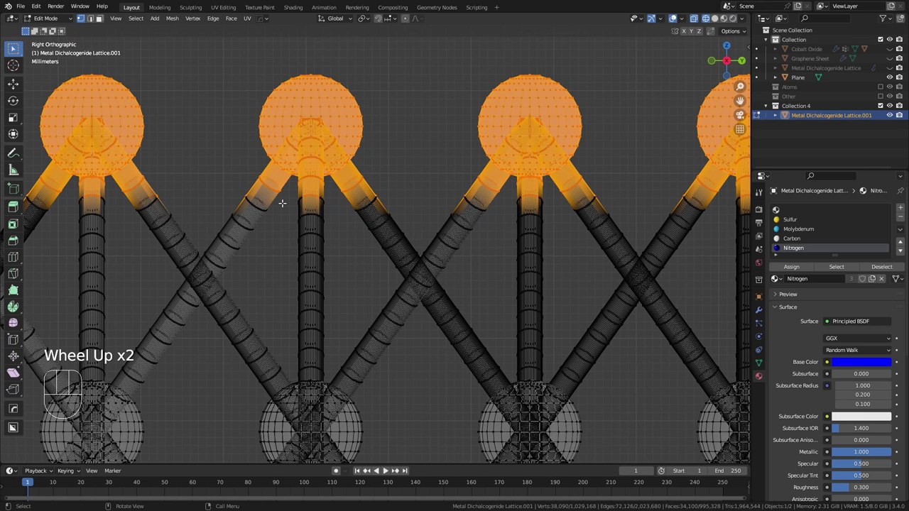
{"action": "key", "text": "alt+a"}
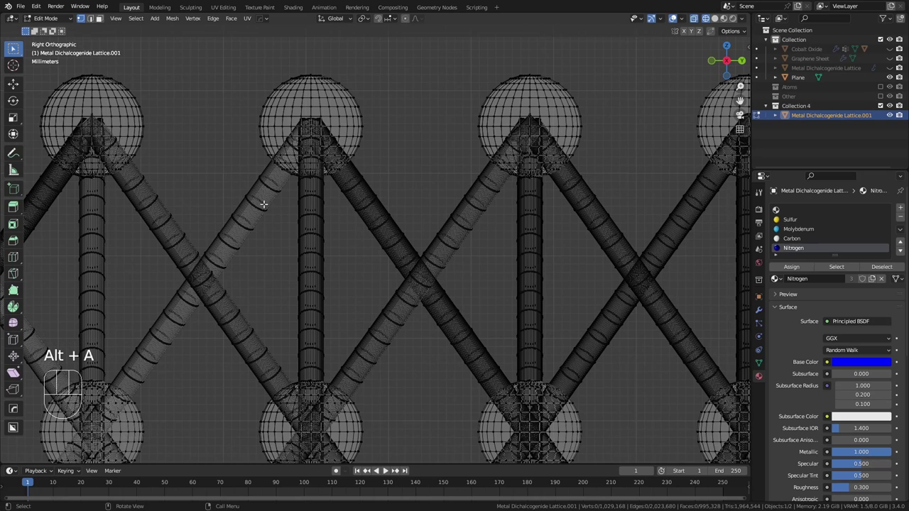
Step: Select one whole linked bond and extend the selection to all faces sharing its material in face select mode
{"action": "key", "text": "l"}
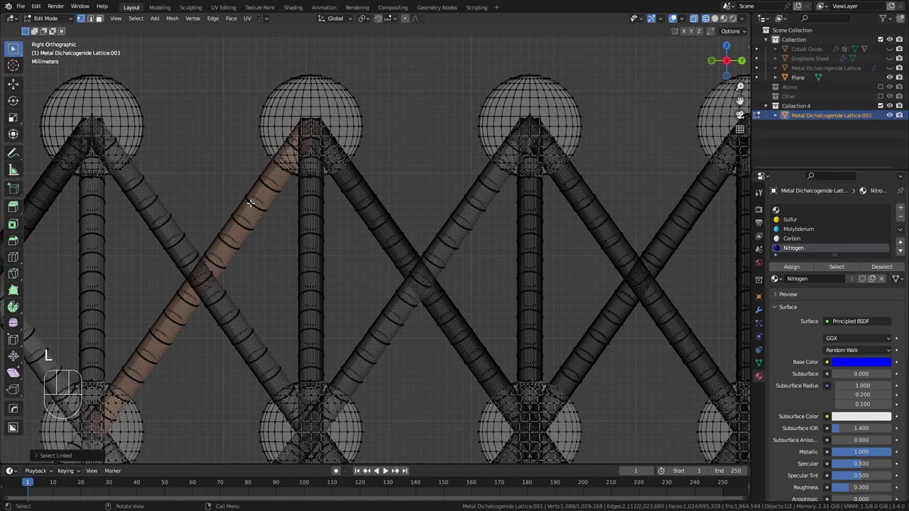
{"action": "key", "text": "shift+g"}
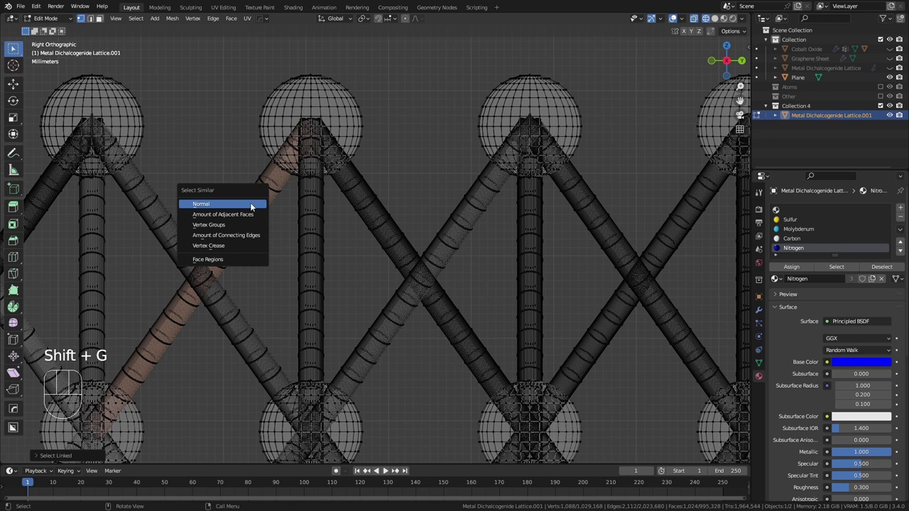
{"action": "key", "text": "3"}
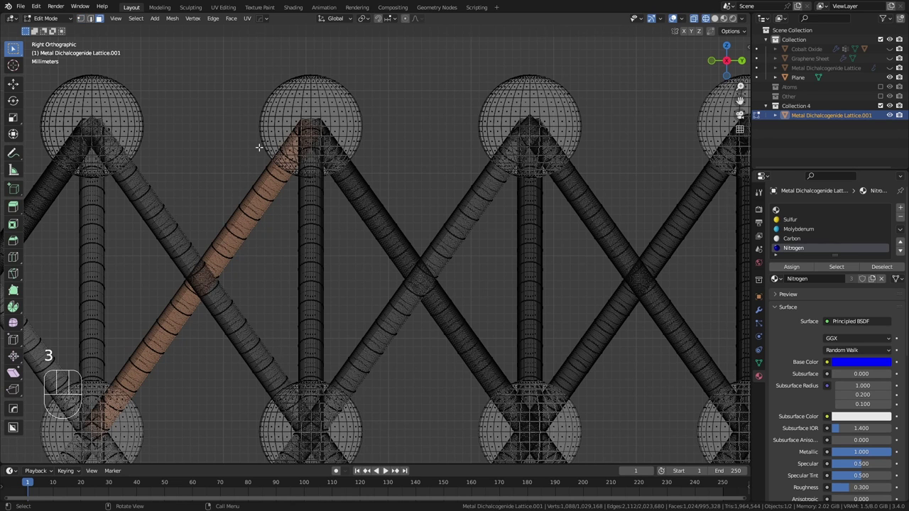
{"action": "key", "text": "shift+g"}
{"action": "key", "text": "shift+g"}
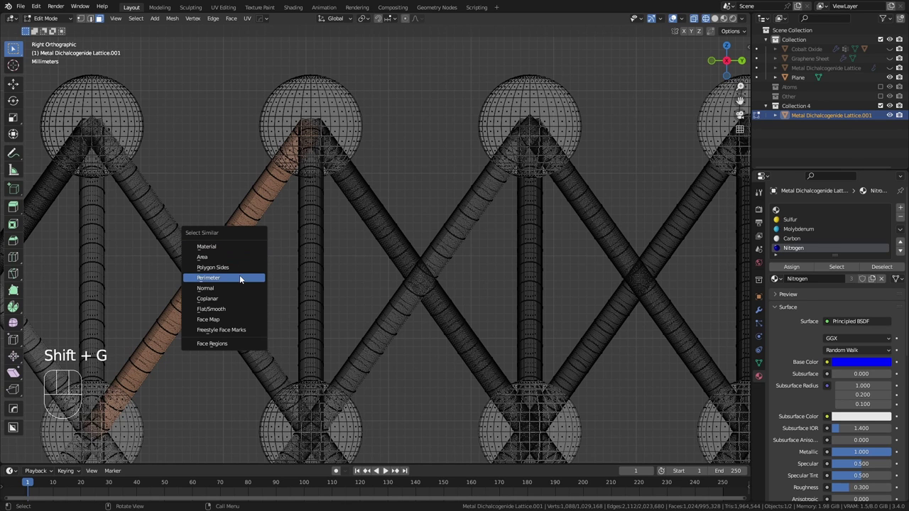
{"action": "left_click", "coordinate": [217, 247]}
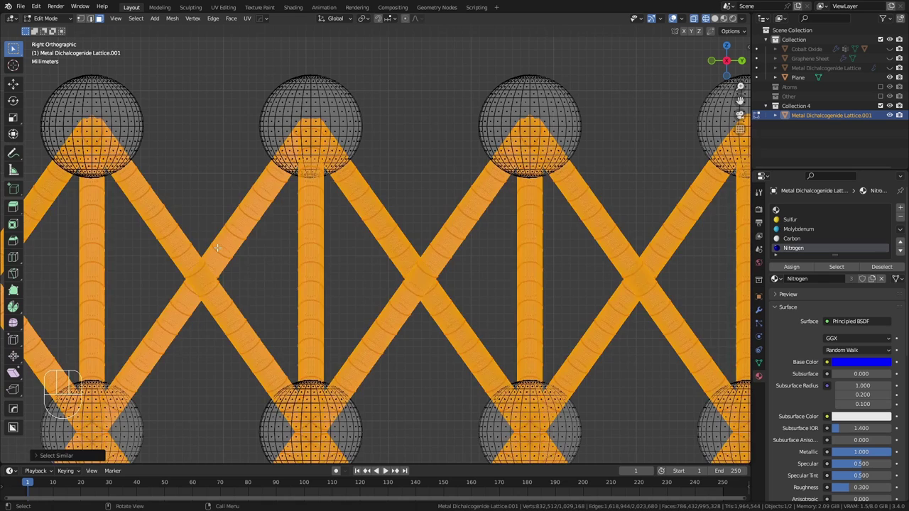
Step: Hide the selected bonds and box-select the entire upper layer of atoms
{"action": "scroll", "coordinate": [399, 197], "scroll_direction": "down", "scroll_amount": 4}
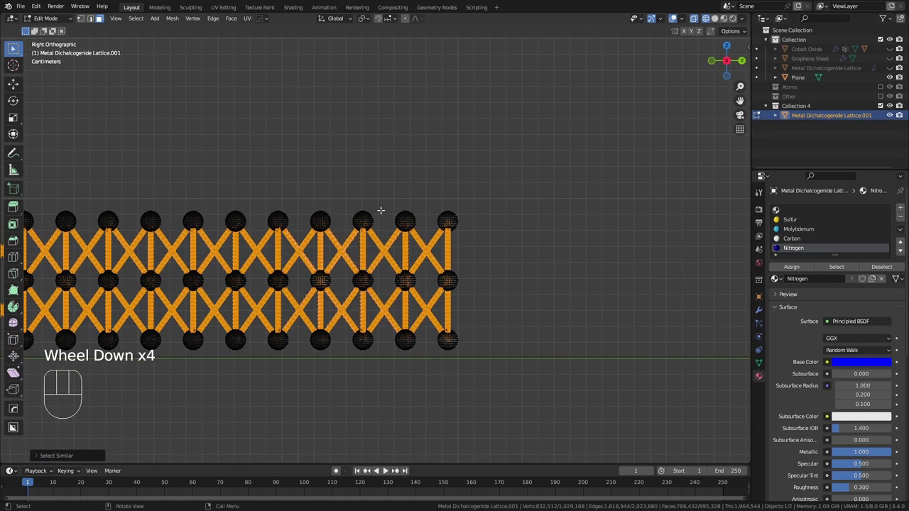
{"action": "key", "text": "h"}
{"action": "middle_click_drag", "start_coordinate": [382, 209], "coordinate": [474, 191], "text": "shift"}
{"action": "scroll", "coordinate": [485, 178], "scroll_direction": "down", "scroll_amount": 2}
{"action": "left_click_drag", "start_coordinate": [105, 216], "coordinate": [563, 243]}
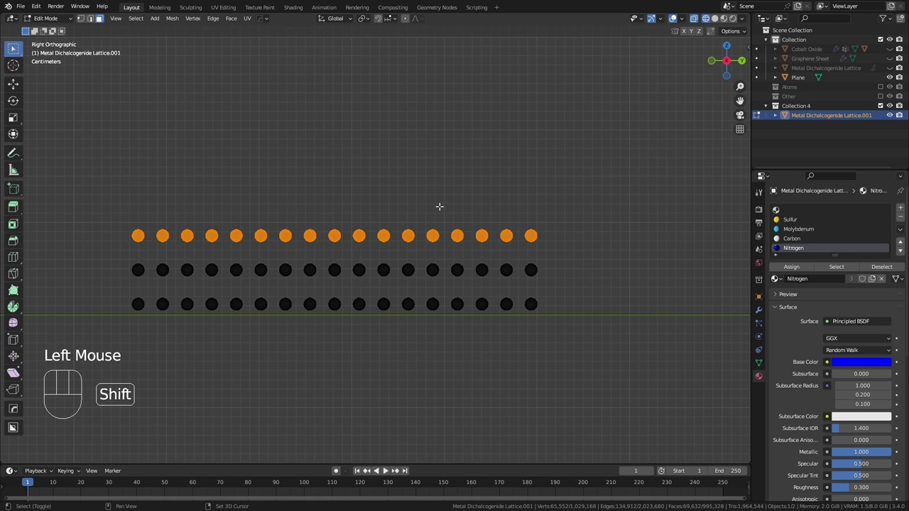
Step: Duplicate the upper atom layer and move the copy about 0.031 m up along the Z axis
{"action": "key", "text": "shift+d"}
{"action": "key", "text": "z"}
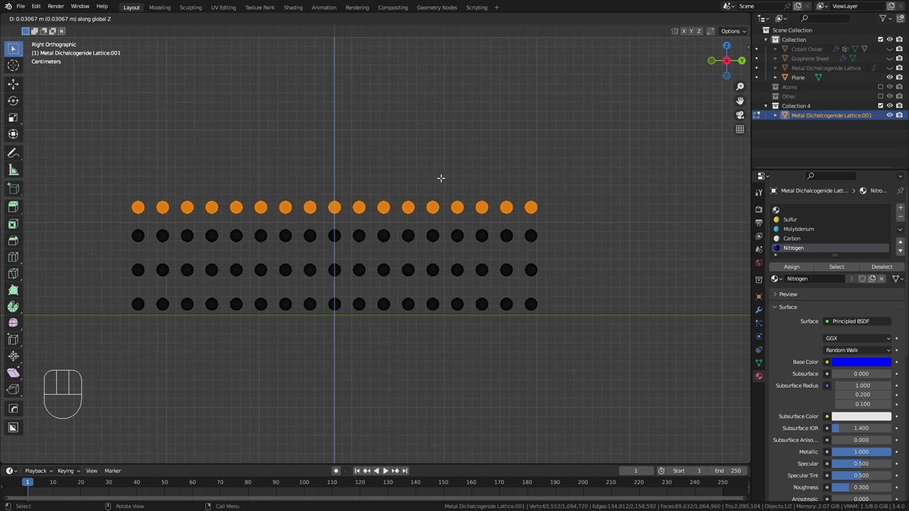
{"action": "left_click", "coordinate": [440, 178]}
Step: Scale the duplicated atoms down to about 0.6, each around its own individual origin
{"action": "key", "text": "period"}
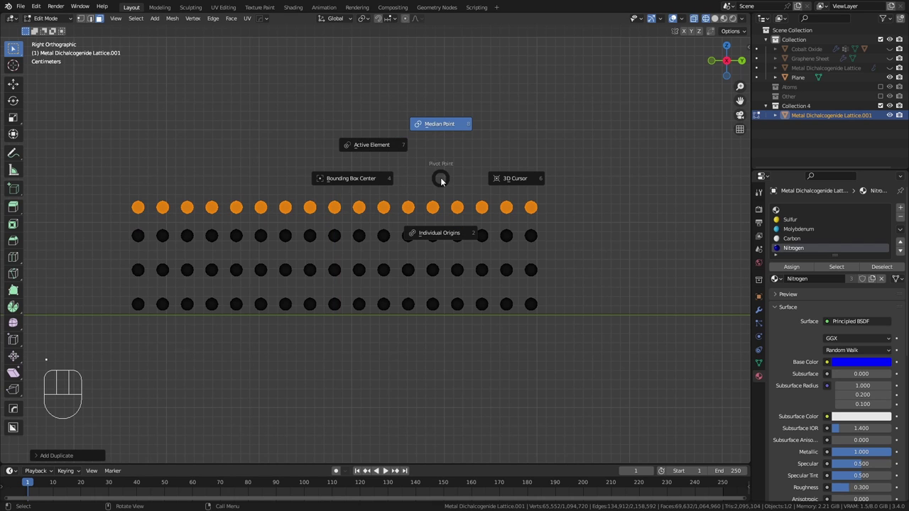
{"action": "left_click", "coordinate": [504, 94]}
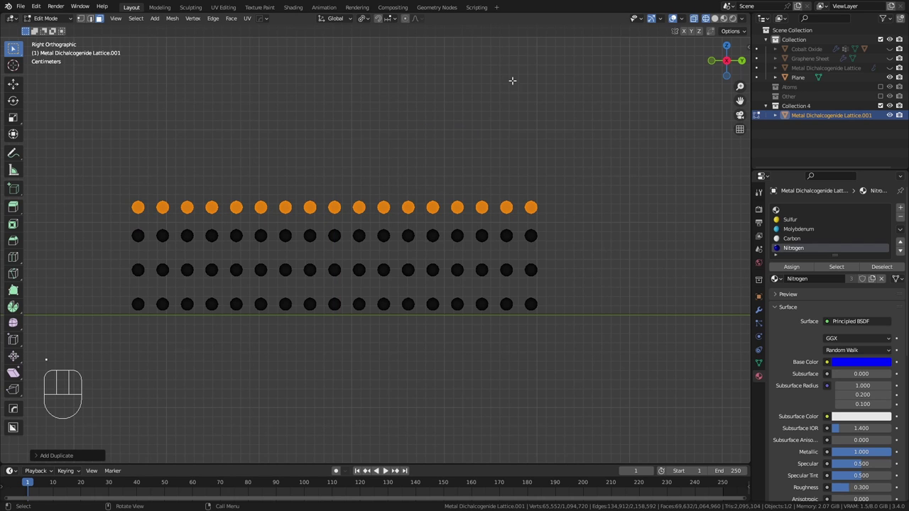
{"action": "key", "text": "s"}
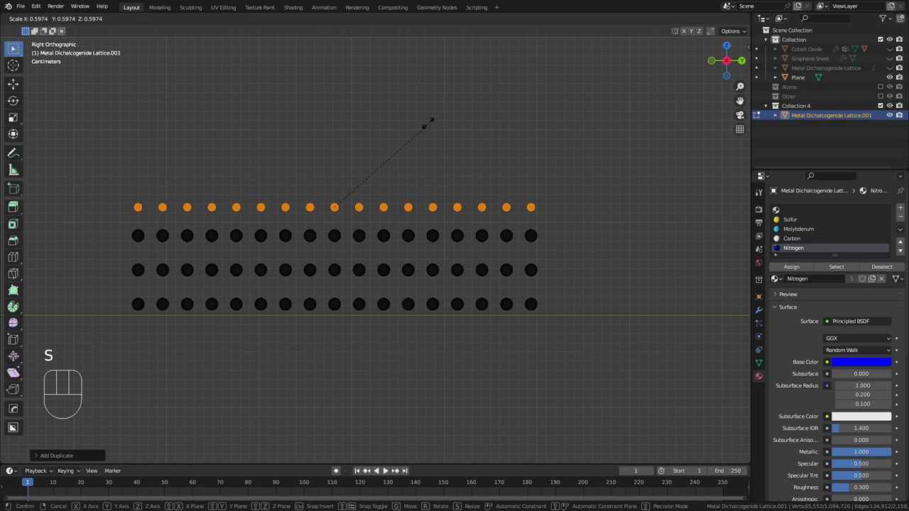
{"action": "left_click", "coordinate": [434, 118]}
Step: Reveal the hidden bonds in solid shading and leave Edit Mode to view the lattice with its added layer
{"action": "middle_click_drag", "start_coordinate": [434, 118], "coordinate": [381, 164]}
{"action": "scroll", "coordinate": [357, 204], "scroll_direction": "down", "scroll_amount": 2}
{"action": "middle_click_drag", "start_coordinate": [357, 204], "coordinate": [307, 188]}
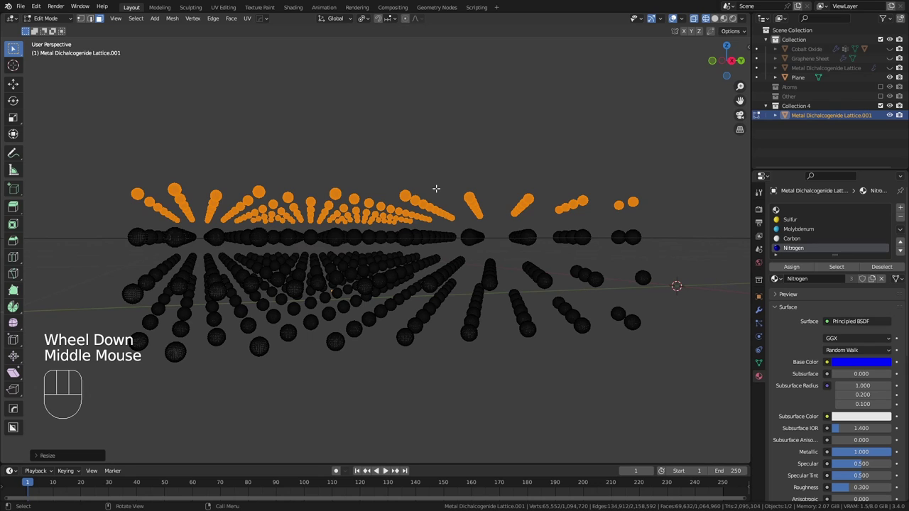
{"action": "mouse_move", "coordinate": [471, 202]}
{"action": "middle_mouse_down"}
{"action": "mouse_move", "coordinate": [469, 213]}
{"action": "mouse_move", "coordinate": [466, 203]}
{"action": "middle_mouse_up"}
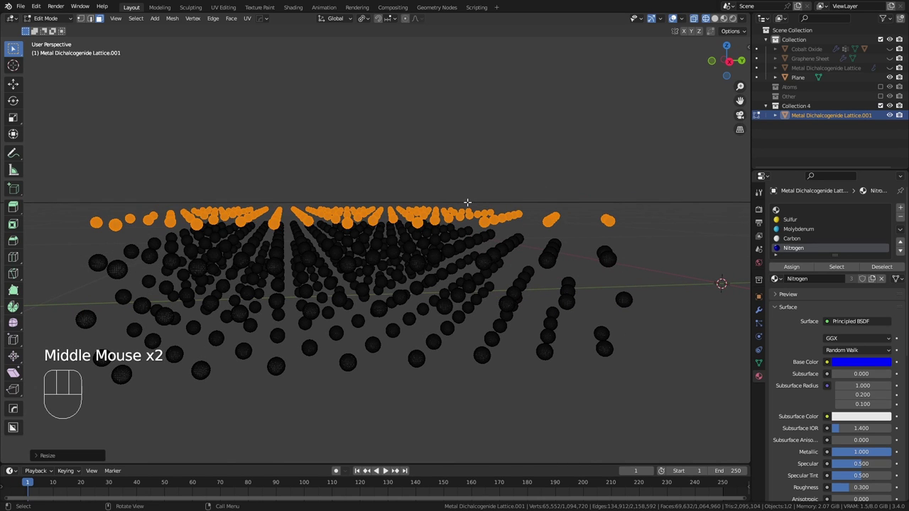
{"action": "key", "text": "z"}
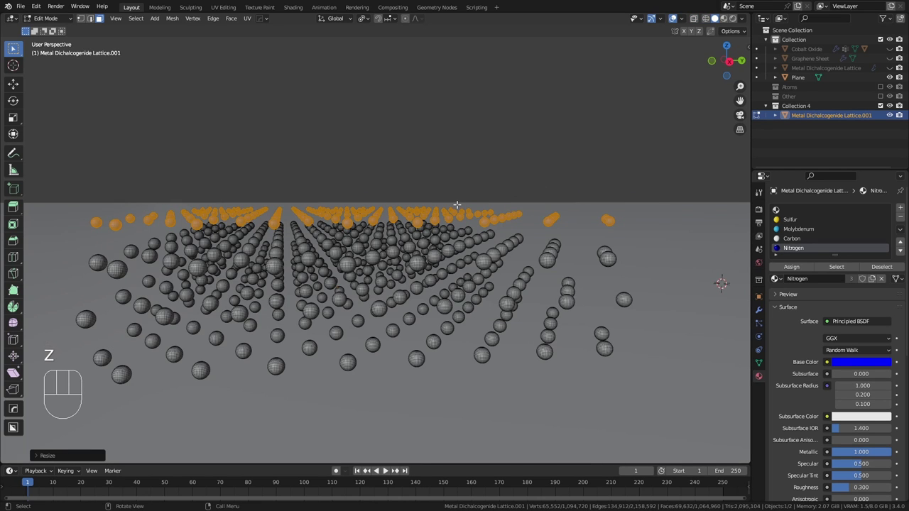
{"action": "key", "text": "alt+h"}
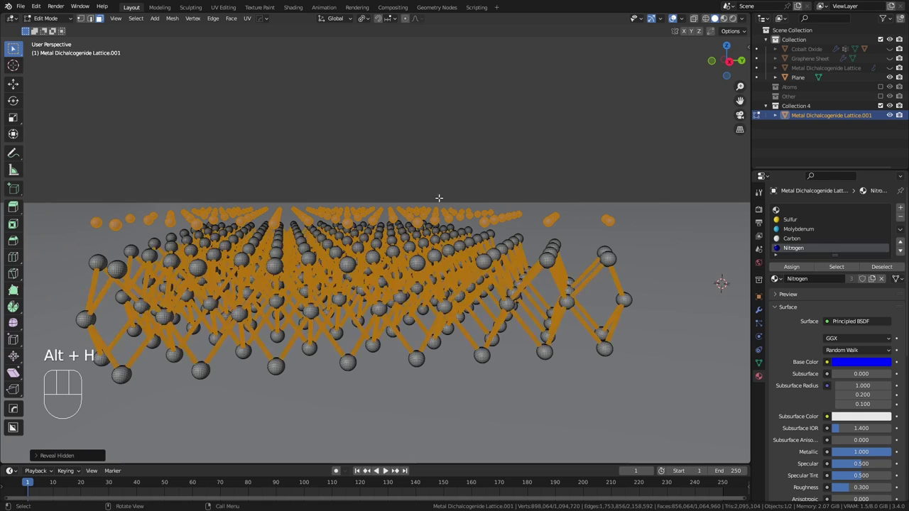
{"action": "middle_click_drag", "start_coordinate": [438, 199], "coordinate": [402, 191]}
{"action": "middle_click_drag", "start_coordinate": [394, 158], "coordinate": [386, 180]}
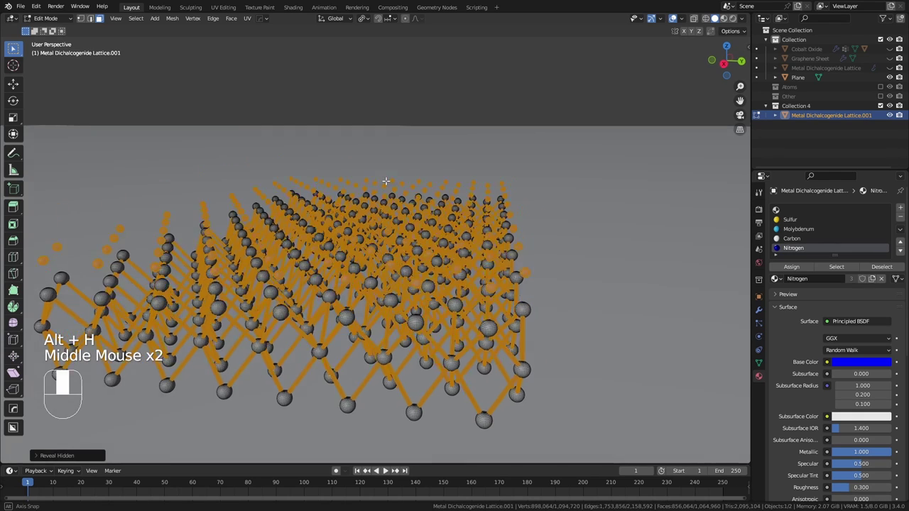
{"action": "key", "text": "Tab"}
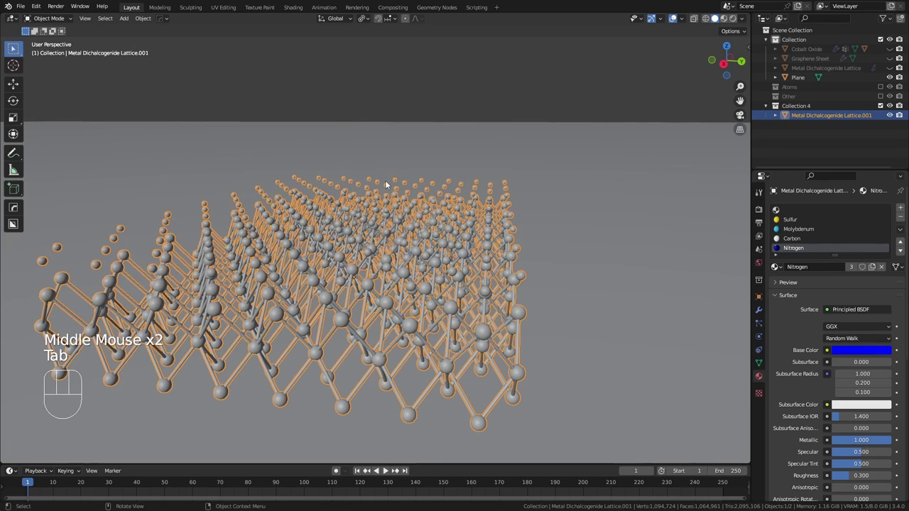
{"action": "middle_click_drag", "start_coordinate": [331, 177], "coordinate": [349, 170]}
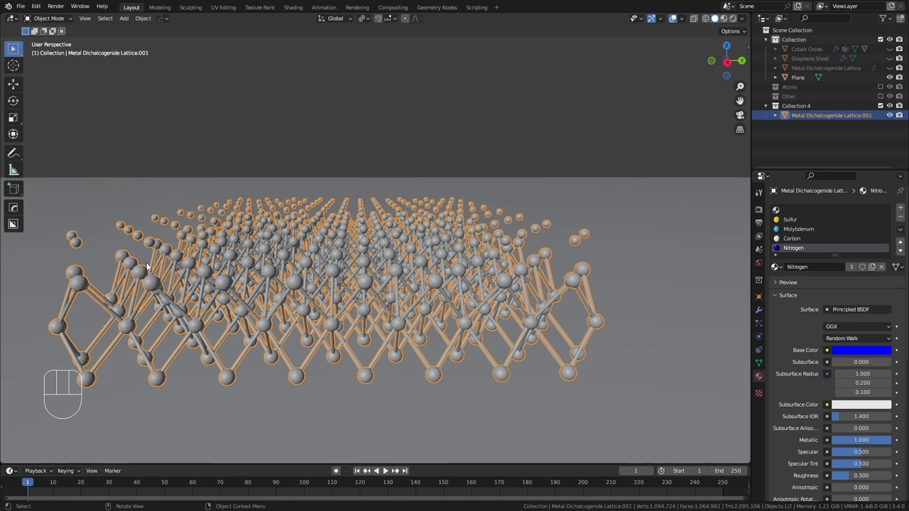
Step: Reopen the lattice in Edit Mode and frame the small upper atoms in a right-side view with rendered shading
{"action": "key", "text": "Tab"}
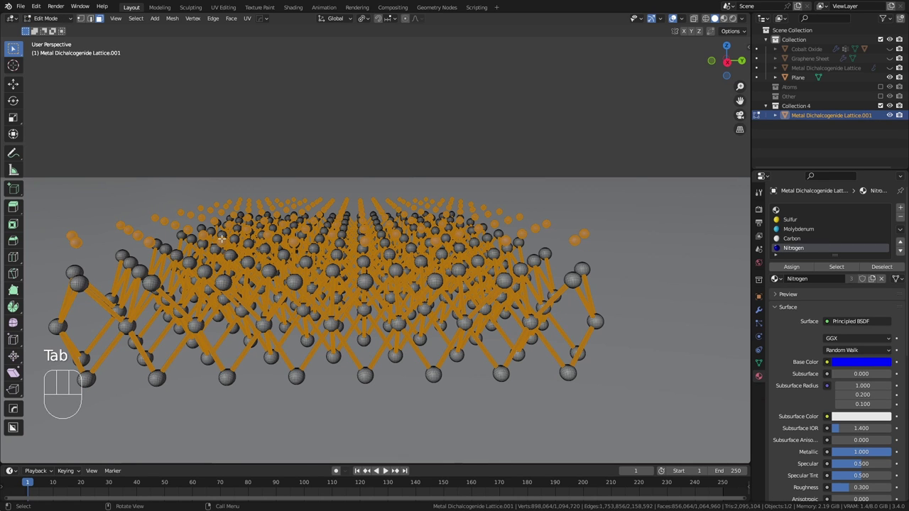
{"action": "key", "text": "KP_3"}
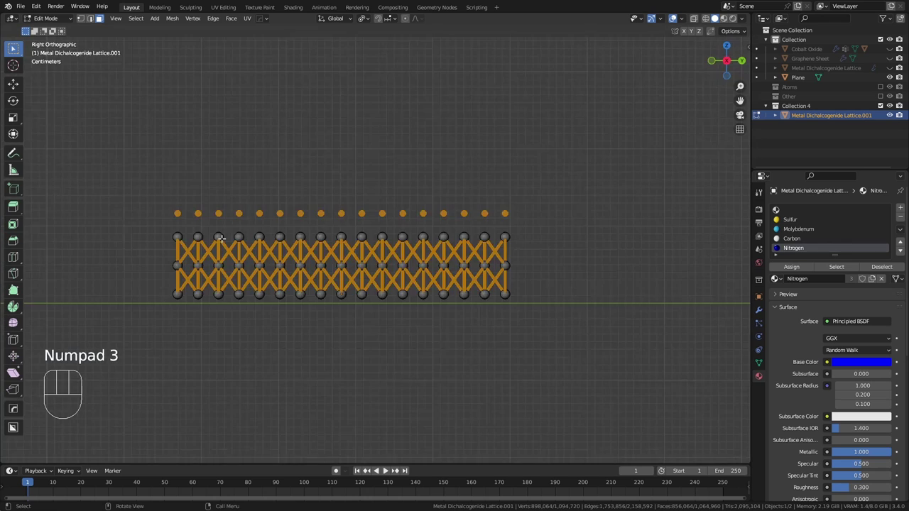
{"action": "scroll", "coordinate": [263, 206], "scroll_direction": "up", "scroll_amount": 5}
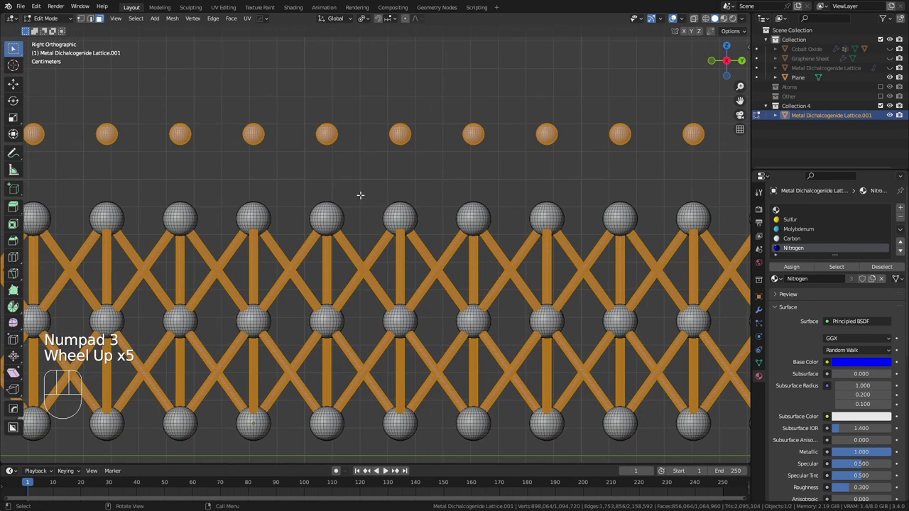
{"action": "middle_click_drag", "start_coordinate": [362, 195], "coordinate": [345, 220], "text": "shift"}
{"action": "scroll", "coordinate": [346, 220], "scroll_direction": "up", "scroll_amount": 2}
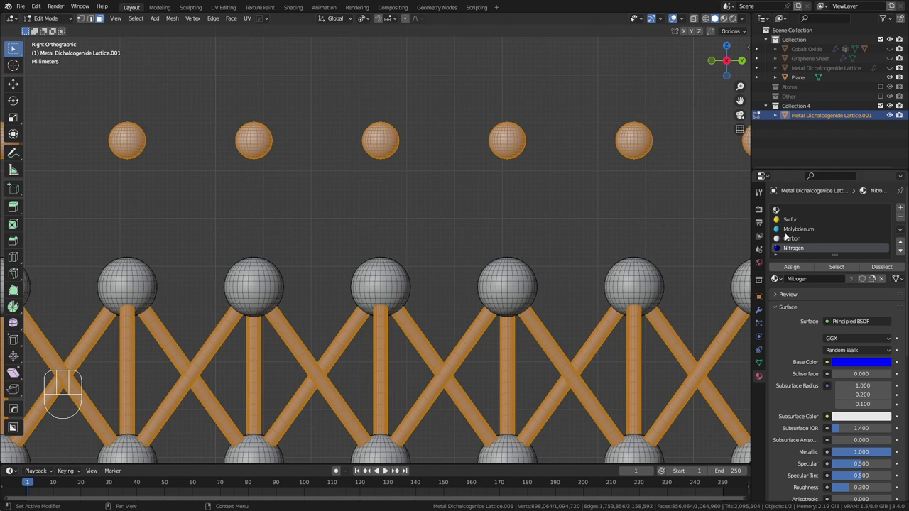
{"action": "key", "text": "z"}
{"action": "left_click", "coordinate": [647, 182]}
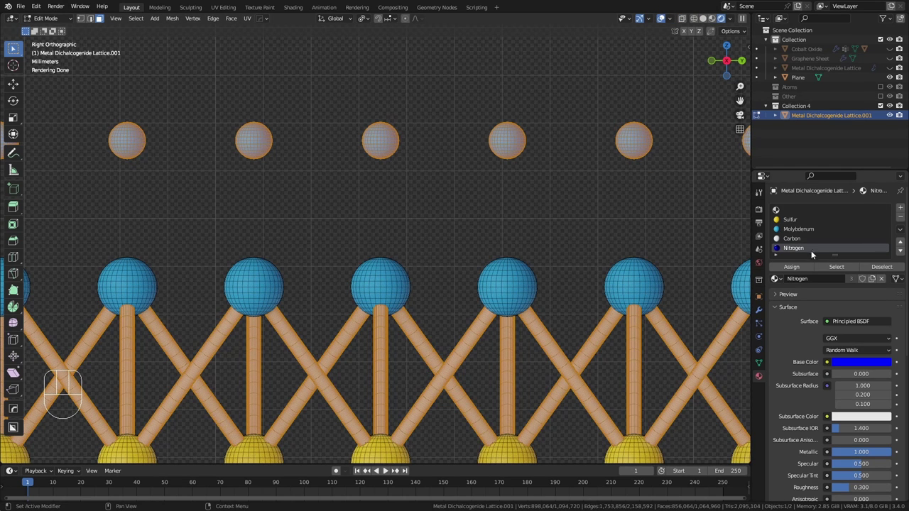
Step: Try assigning the Nitrogen material to the current selection and inspect the lattice in Object Mode
{"action": "left_click", "coordinate": [799, 269]}
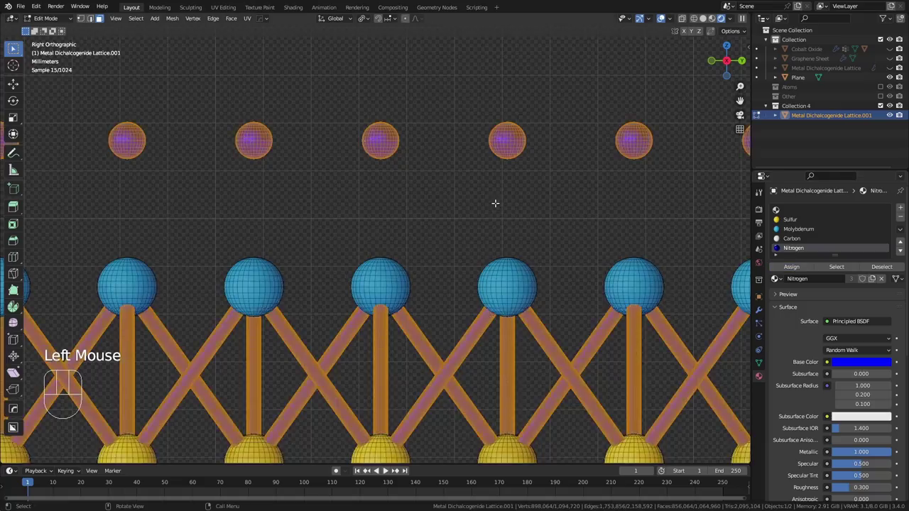
{"action": "scroll", "coordinate": [490, 204], "scroll_direction": "down", "scroll_amount": 2}
{"action": "left_click", "coordinate": [334, 135]}
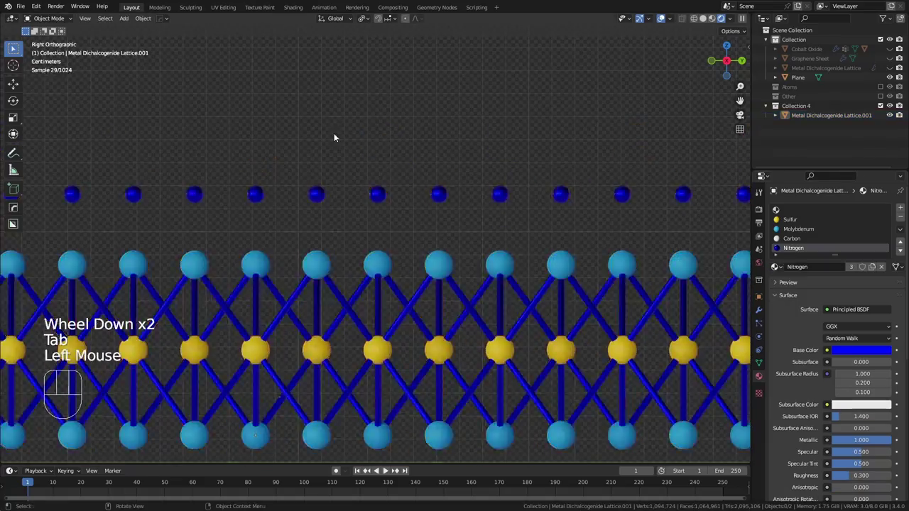
{"action": "middle_click_drag", "start_coordinate": [334, 136], "coordinate": [355, 149]}
{"action": "scroll", "coordinate": [361, 154], "scroll_direction": "down", "scroll_amount": 4}
{"action": "mouse_move", "coordinate": [373, 186]}
{"action": "middle_mouse_down"}
{"action": "mouse_move", "coordinate": [395, 175]}
{"action": "mouse_move", "coordinate": [387, 183]}
{"action": "middle_mouse_up"}
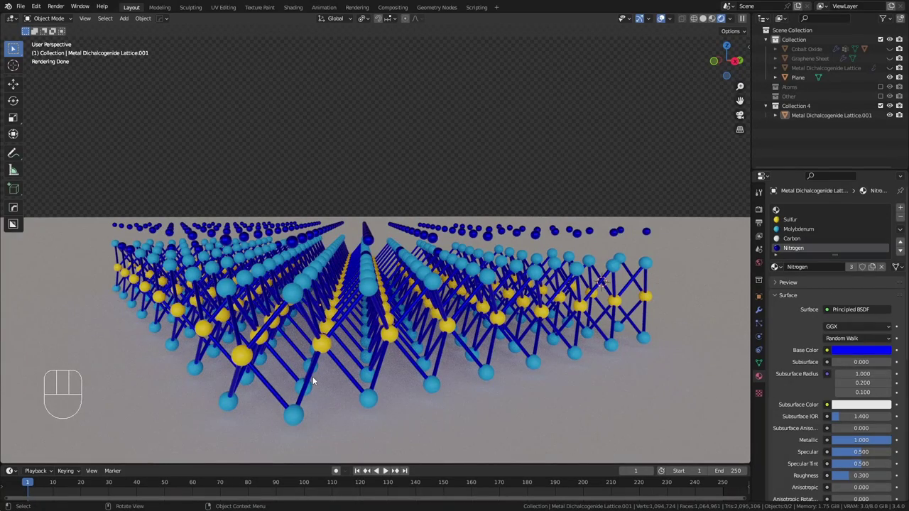
{"action": "scroll", "coordinate": [314, 378], "scroll_direction": "up", "scroll_amount": 2}
Step: Undo the Nitrogen material assignment, going back to the selected geometry in Edit Mode
{"action": "key", "text": "ctrl+z"}
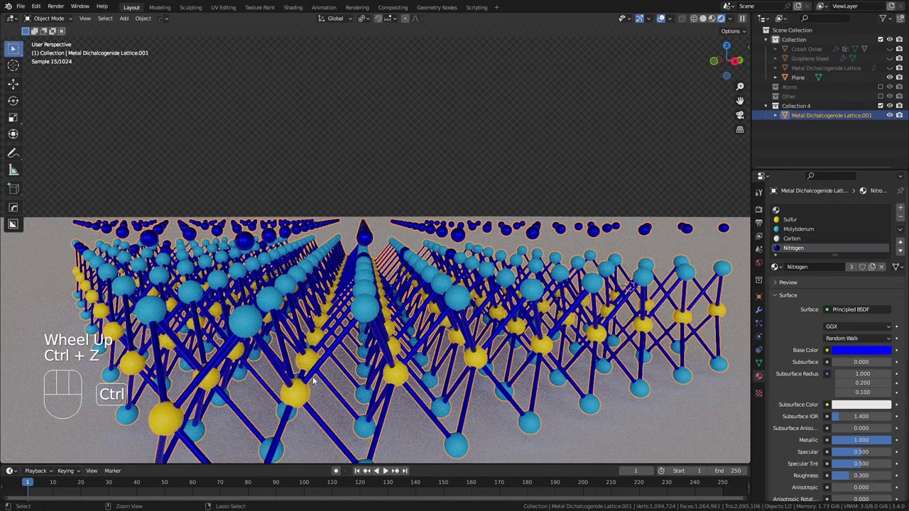
{"action": "key", "text": "ctrl+z"}
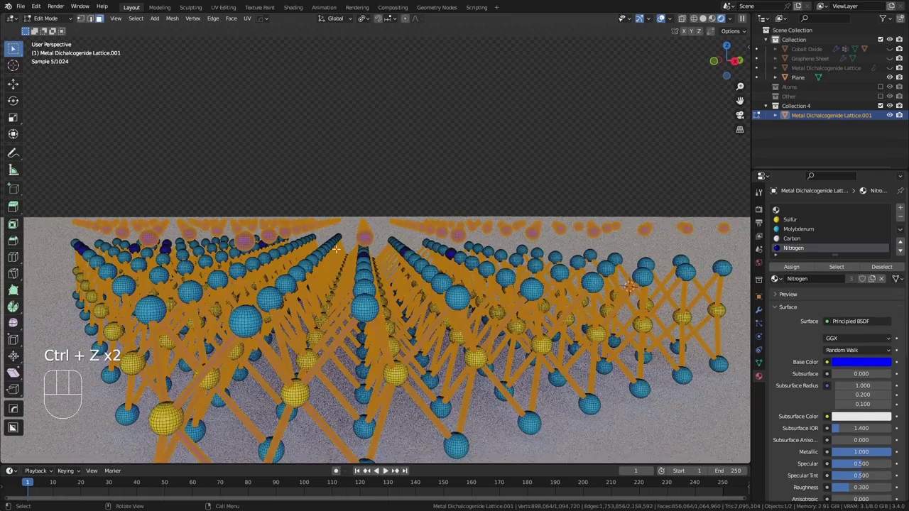
{"action": "middle_click_drag", "start_coordinate": [356, 255], "coordinate": [397, 270]}
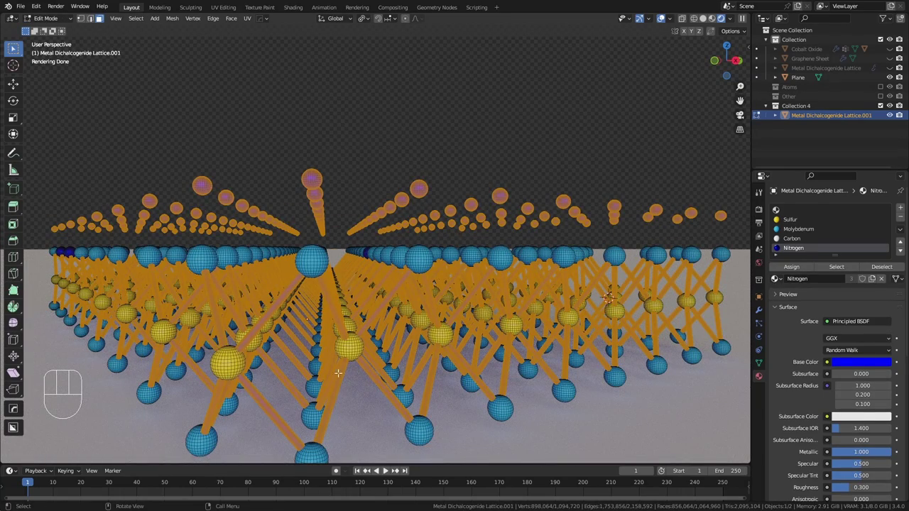
{"action": "key", "text": "ctrl+z"}
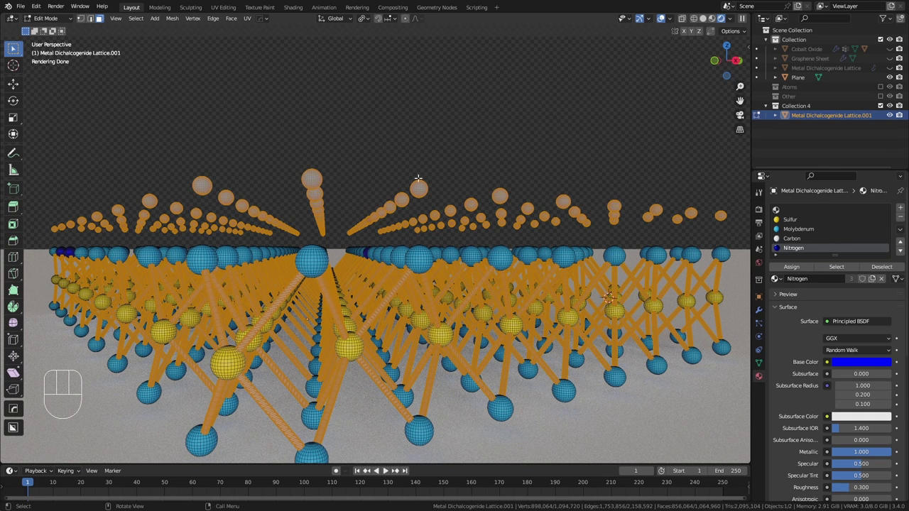
Step: Add a new material slot to the lattice with a blue base color and name the material Top Atom Material
{"action": "left_click", "coordinate": [858, 246]}
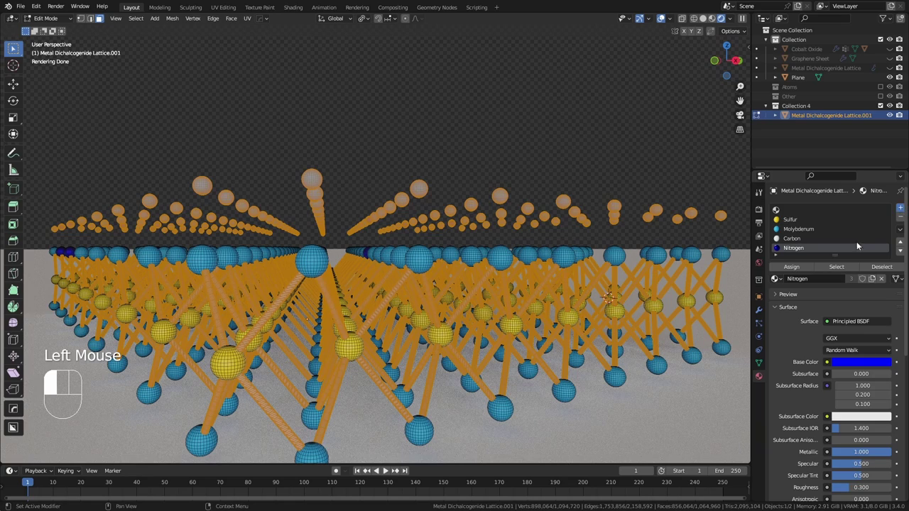
{"action": "left_click", "coordinate": [901, 207]}
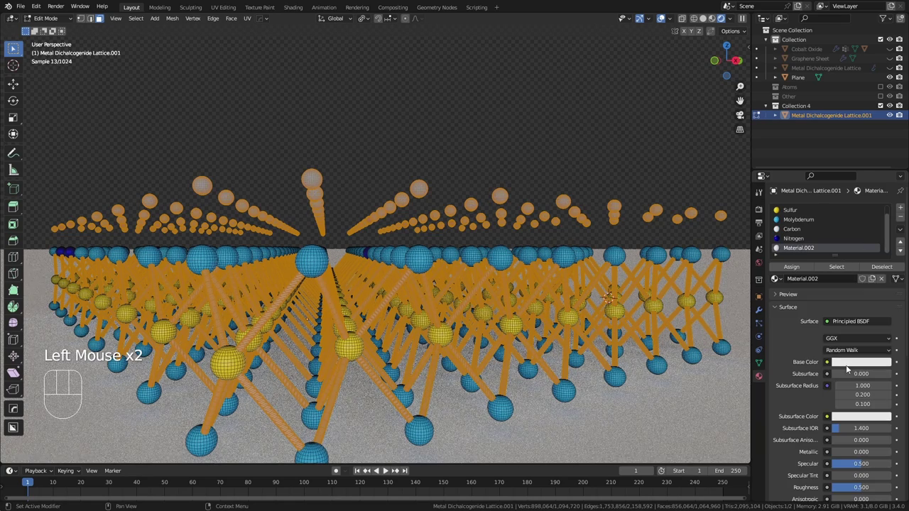
{"action": "left_click", "coordinate": [846, 363]}
{"action": "left_click", "coordinate": [859, 238]}
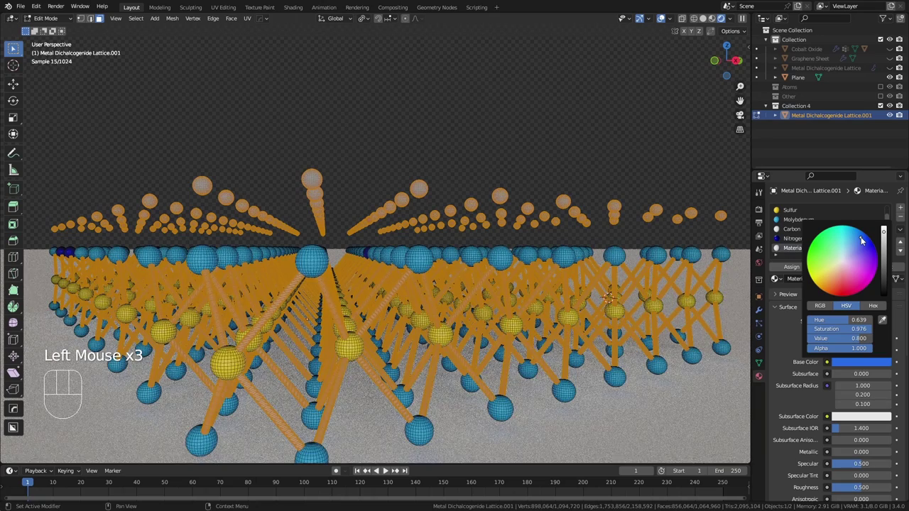
{"action": "double_click", "coordinate": [790, 249]}
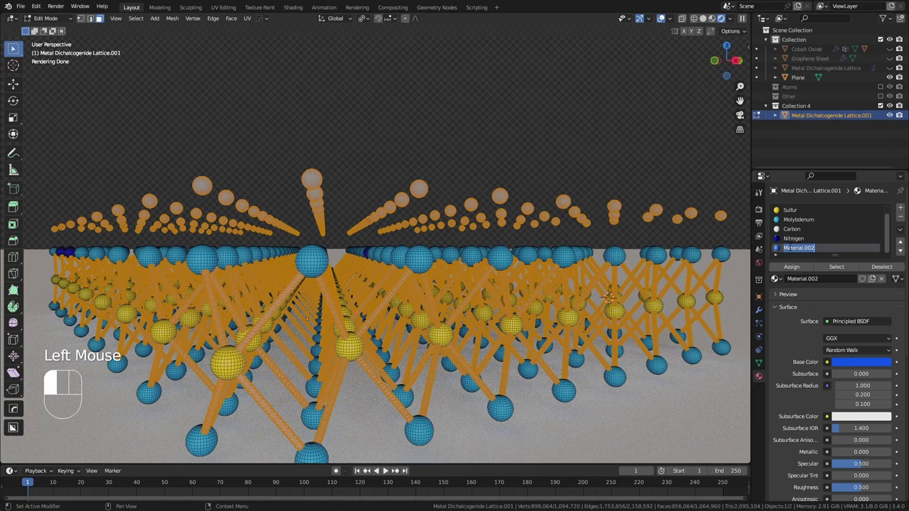
{"action": "type", "text": "Top Atom Material"}
{"action": "key", "text": "Return"}
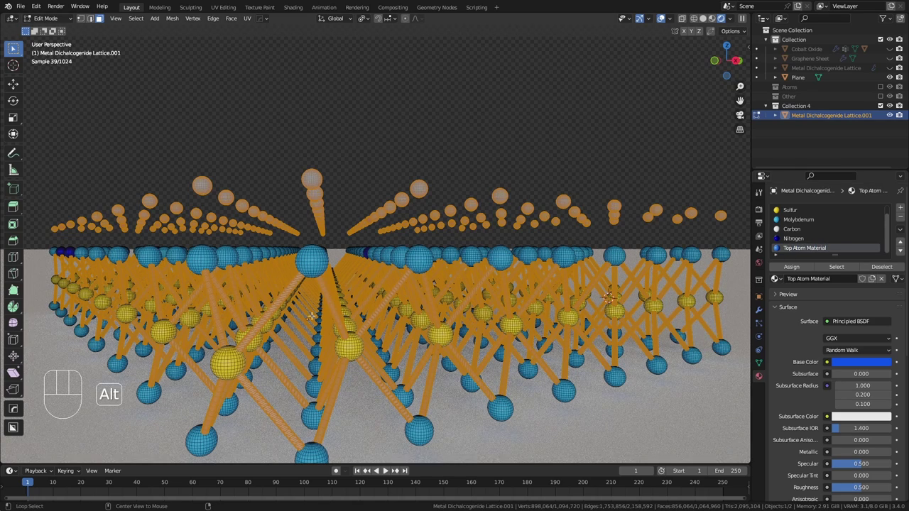
Step: Clear the selection, select only the uppermost row of small atoms in wireframe side view, and assign Top Atom Material to them
{"action": "key", "text": "alt+a"}
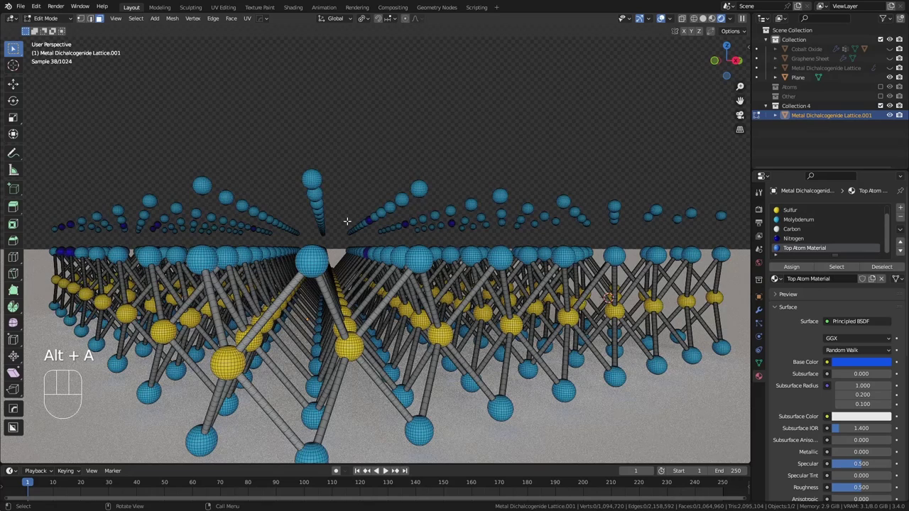
{"action": "key", "text": "KP_3"}
{"action": "scroll", "coordinate": [344, 221], "scroll_direction": "up", "scroll_amount": 1}
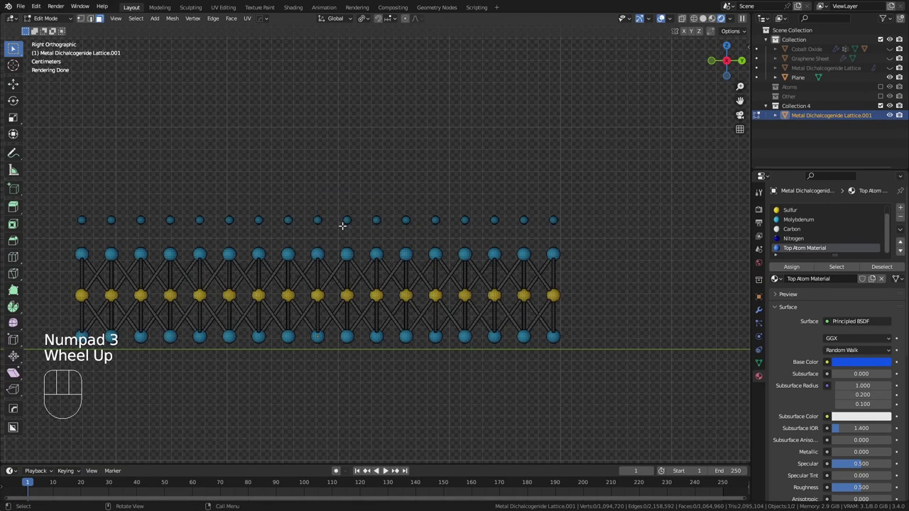
{"action": "key", "text": "z"}
{"action": "left_click_drag", "start_coordinate": [55, 194], "coordinate": [595, 233]}
{"action": "left_click", "coordinate": [791, 267]}
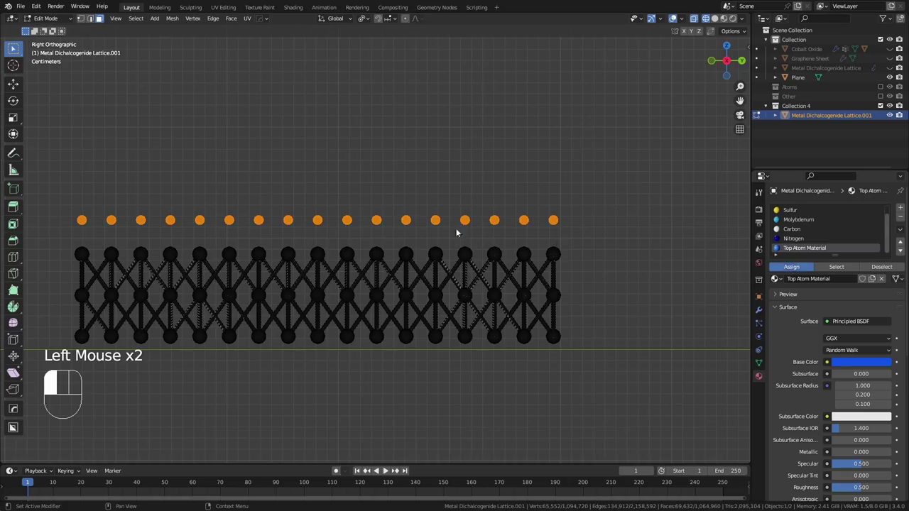
Step: Leave Edit Mode and examine the lattice's new top atom color from several angles in rendered shading
{"action": "key", "text": "Tab"}
{"action": "key", "text": "z"}
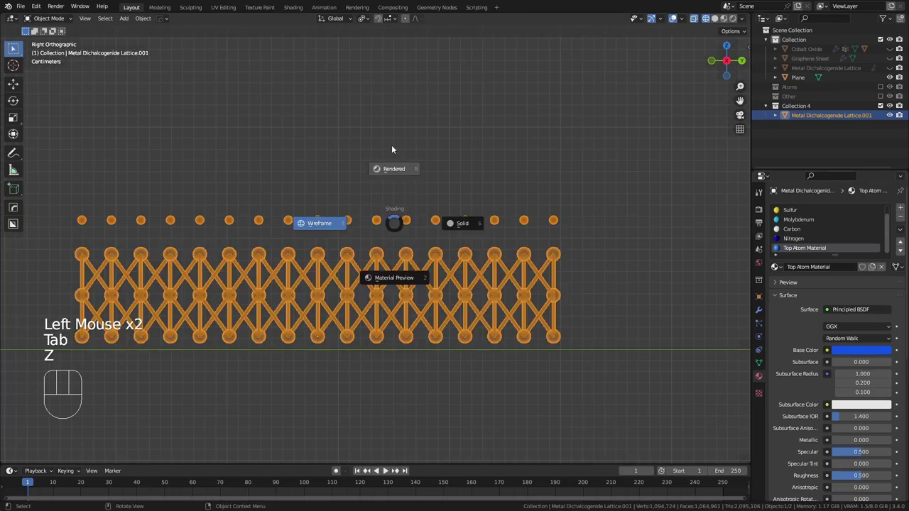
{"action": "middle_click_drag", "start_coordinate": [369, 146], "coordinate": [396, 162]}
{"action": "left_click", "coordinate": [466, 134]}
{"action": "scroll", "coordinate": [428, 188], "scroll_direction": "down", "scroll_amount": 3}
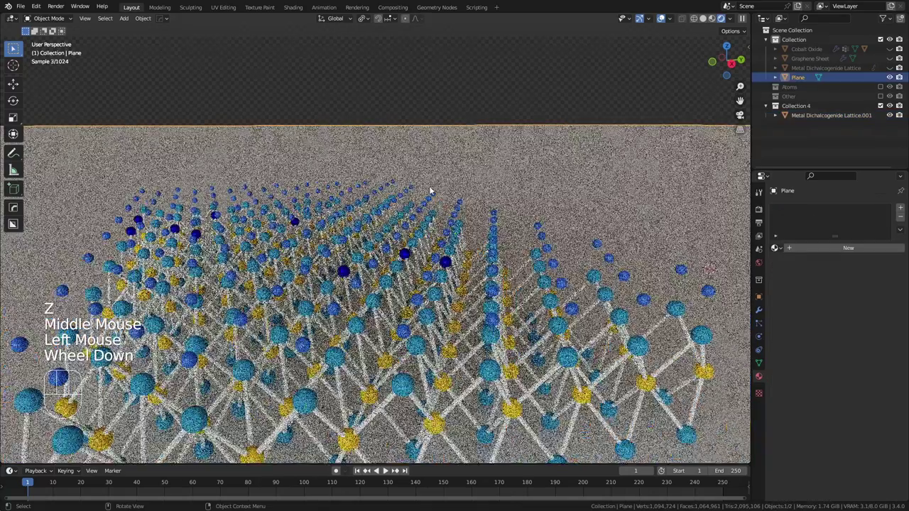
{"action": "middle_click_drag", "start_coordinate": [428, 189], "coordinate": [222, 245]}
{"action": "scroll", "coordinate": [337, 230], "scroll_direction": "down", "scroll_amount": 2}
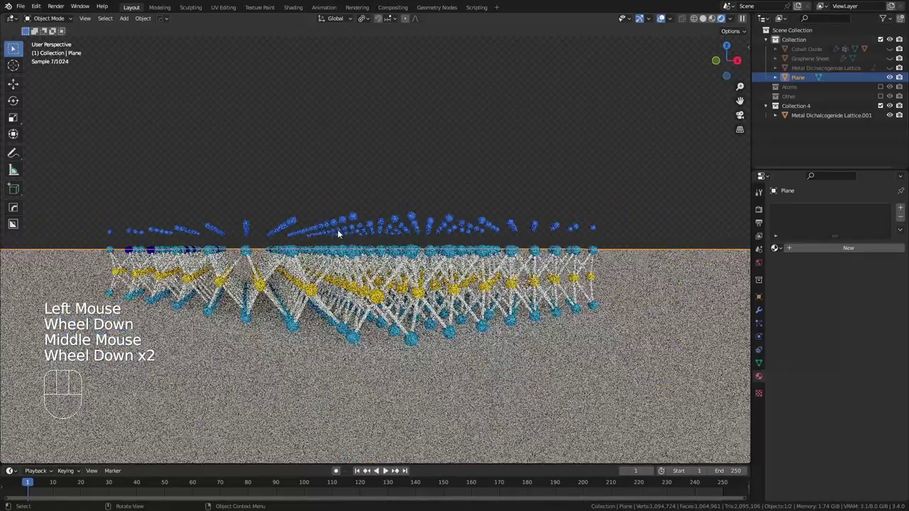
{"action": "middle_click_drag", "start_coordinate": [337, 229], "coordinate": [376, 262]}
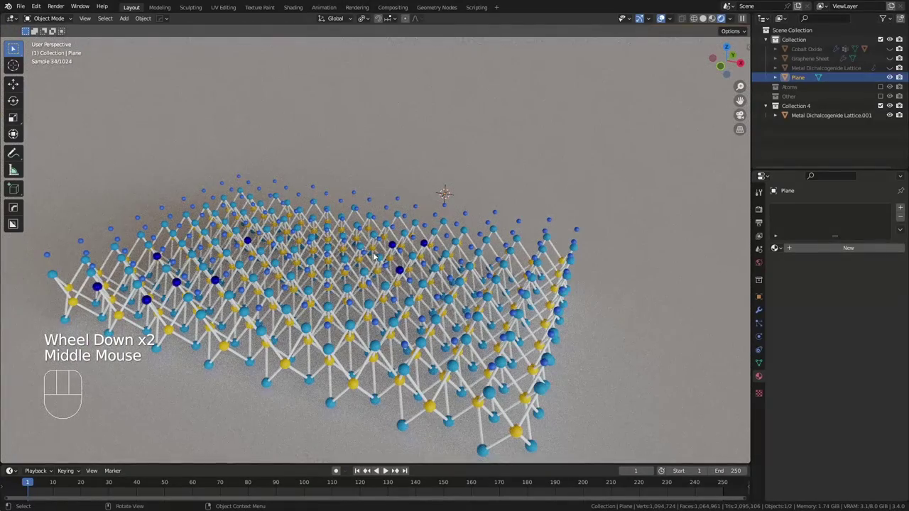
{"action": "middle_click_drag", "start_coordinate": [281, 316], "coordinate": [298, 306]}
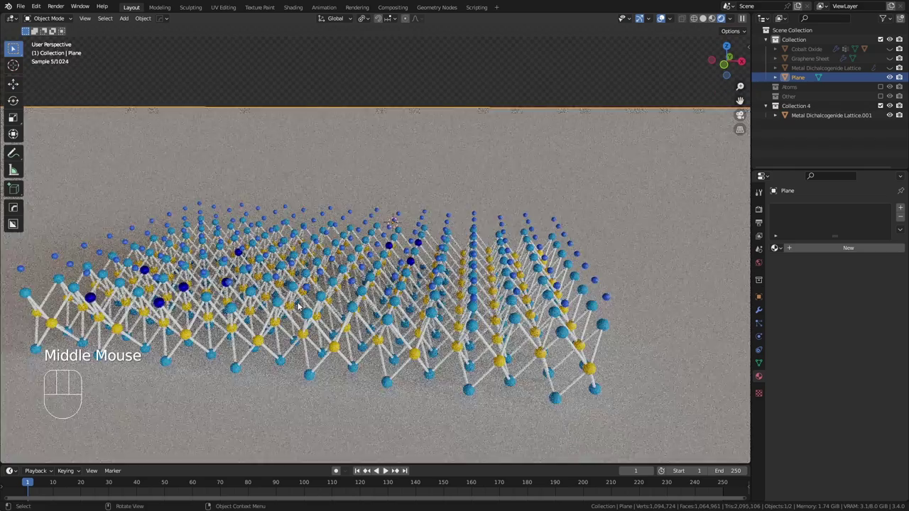
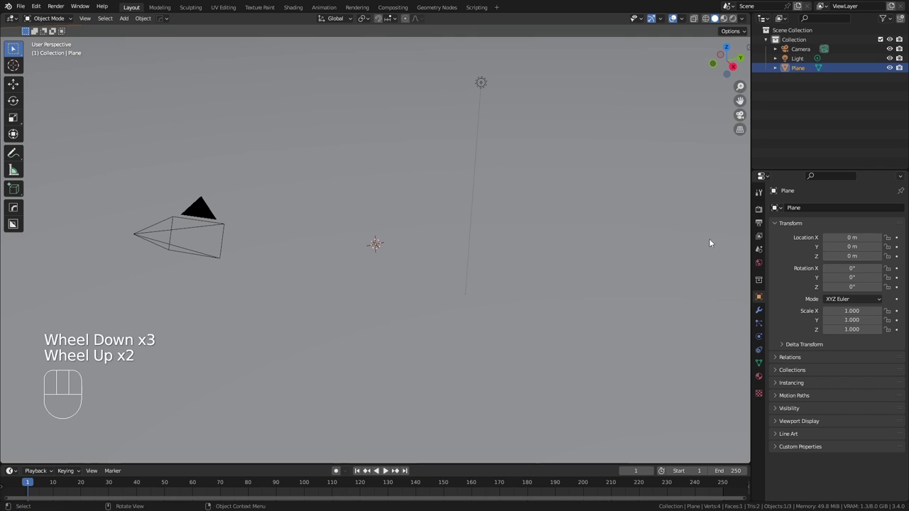
Step: Set the new scene's render engine to Cycles and switch the viewport to rendered shading
{"action": "left_click", "coordinate": [758, 209]}
{"action": "left_click_drag", "start_coordinate": [865, 209], "coordinate": [855, 253]}
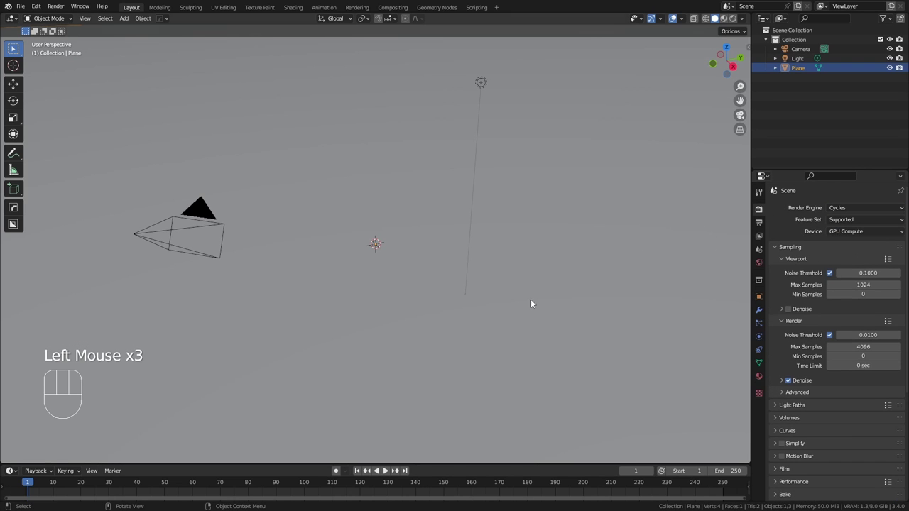
{"action": "key", "text": "z"}
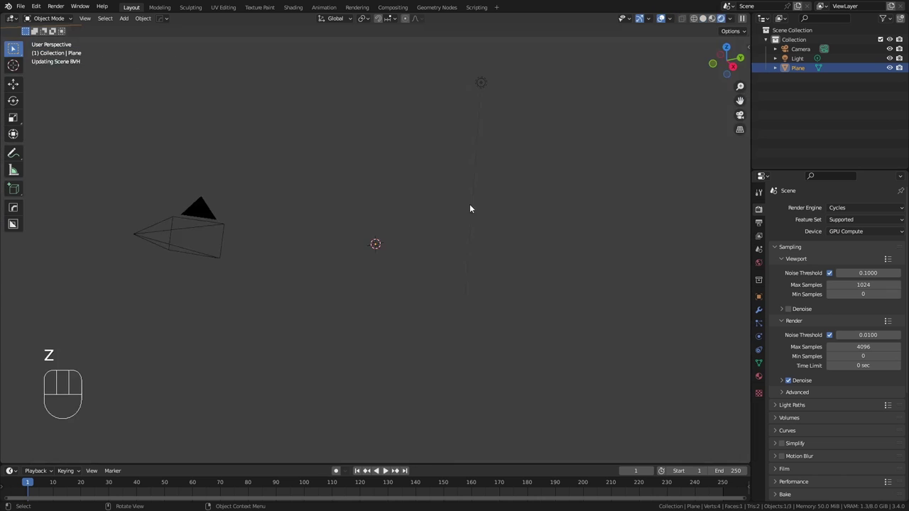
{"action": "scroll", "coordinate": [413, 237], "scroll_direction": "up", "scroll_amount": 2}
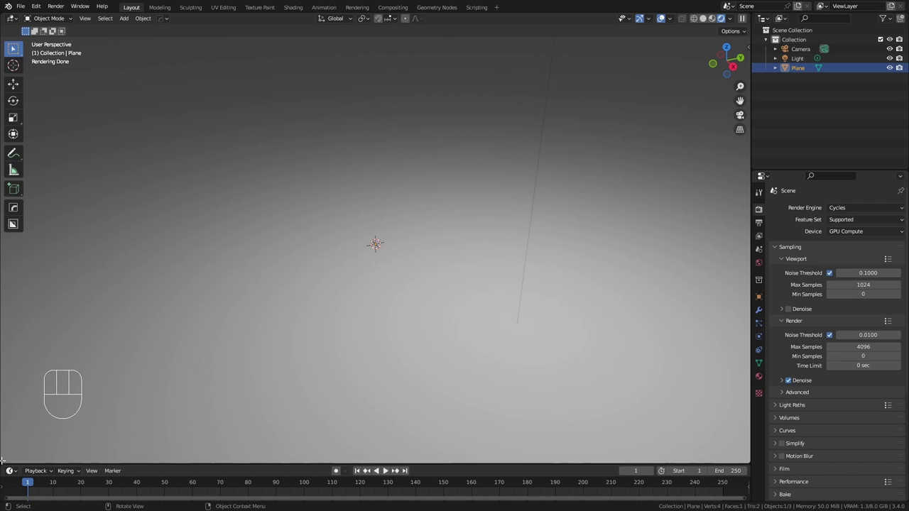
Step: Split the 3D viewport vertically and turn the new area into an Asset Browser
{"action": "left_click_drag", "start_coordinate": [3, 460], "coordinate": [327, 284]}
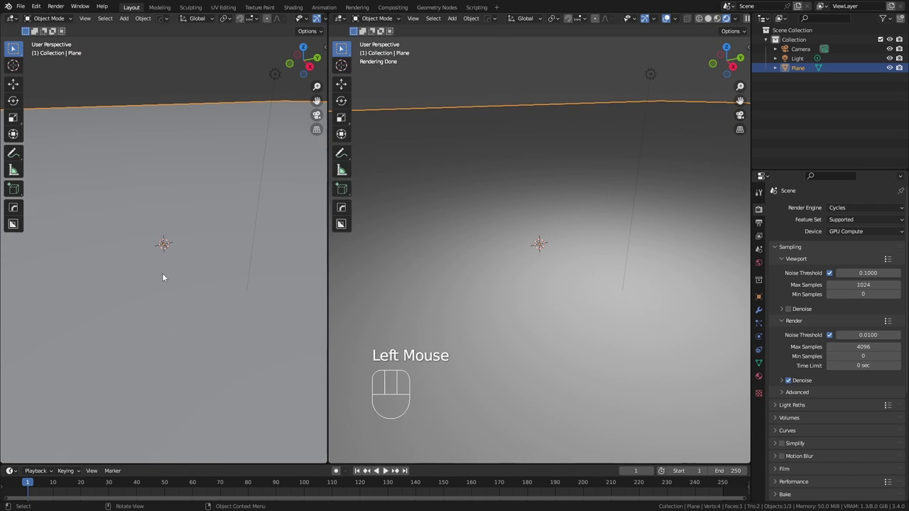
{"action": "left_click", "coordinate": [12, 18]}
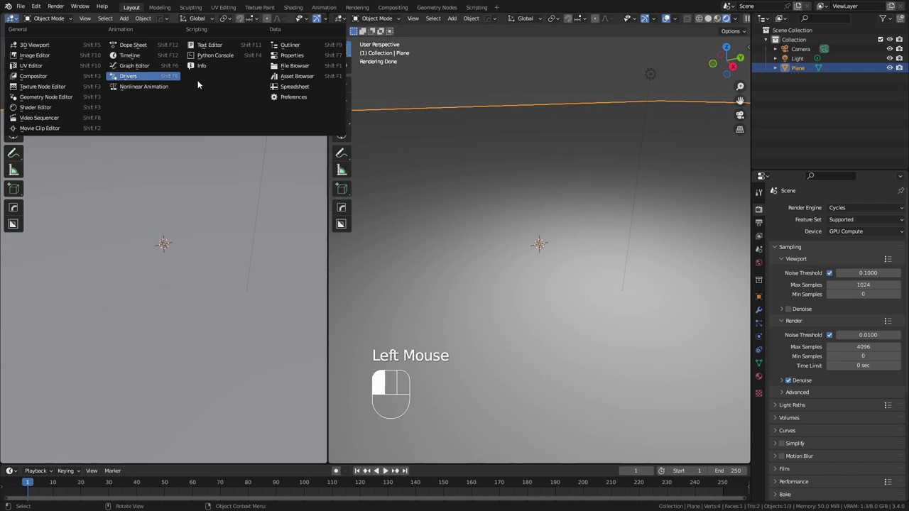
{"action": "left_click", "coordinate": [308, 79]}
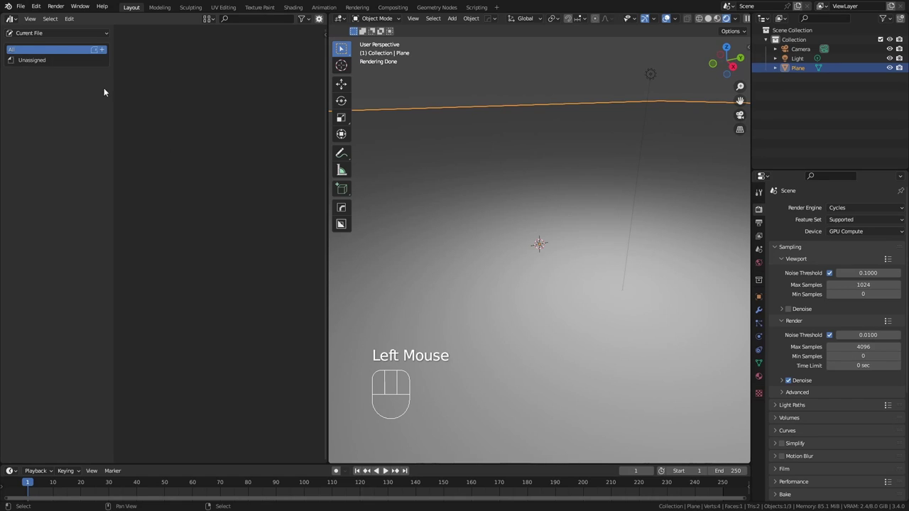
Step: Load the Assets library in the Asset Browser and show the CGFigures Assets catalog
{"action": "left_click", "coordinate": [29, 33]}
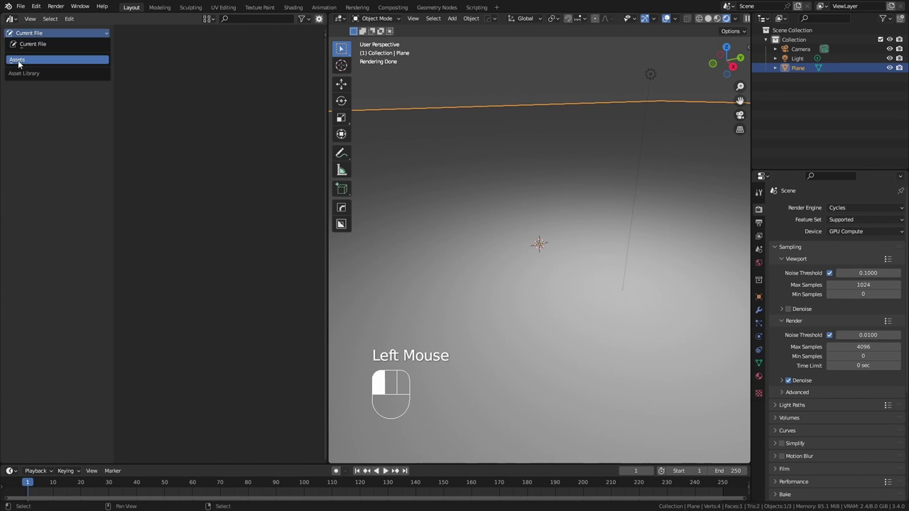
{"action": "left_click", "coordinate": [18, 61]}
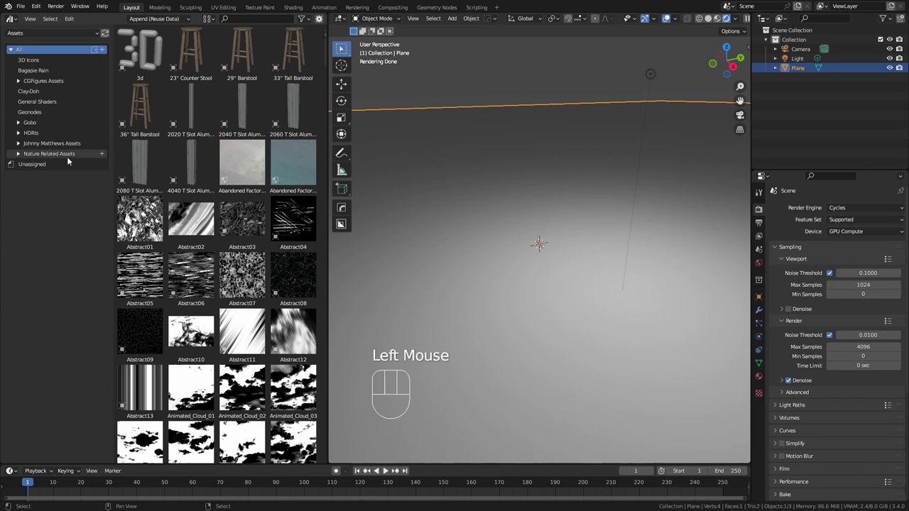
{"action": "left_click", "coordinate": [42, 82]}
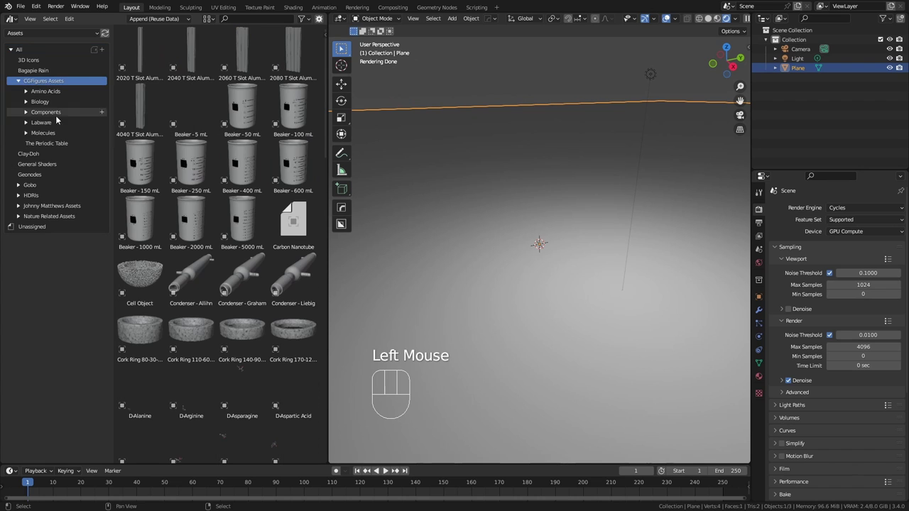
Step: Add the Graphene Sheet asset from the Molecules catalog onto the floor plane
{"action": "left_click", "coordinate": [43, 137]}
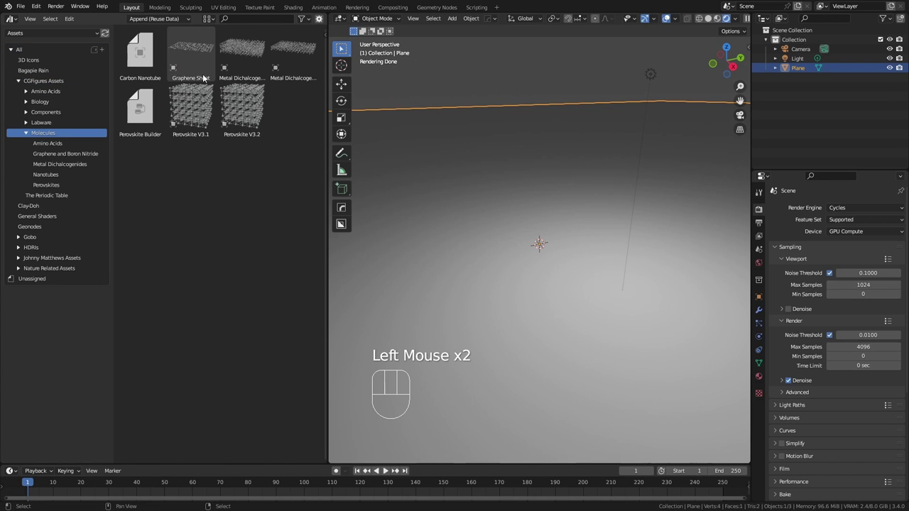
{"action": "left_click_drag", "start_coordinate": [191, 55], "coordinate": [506, 256]}
{"action": "scroll", "coordinate": [532, 259], "scroll_direction": "up", "scroll_amount": 2}
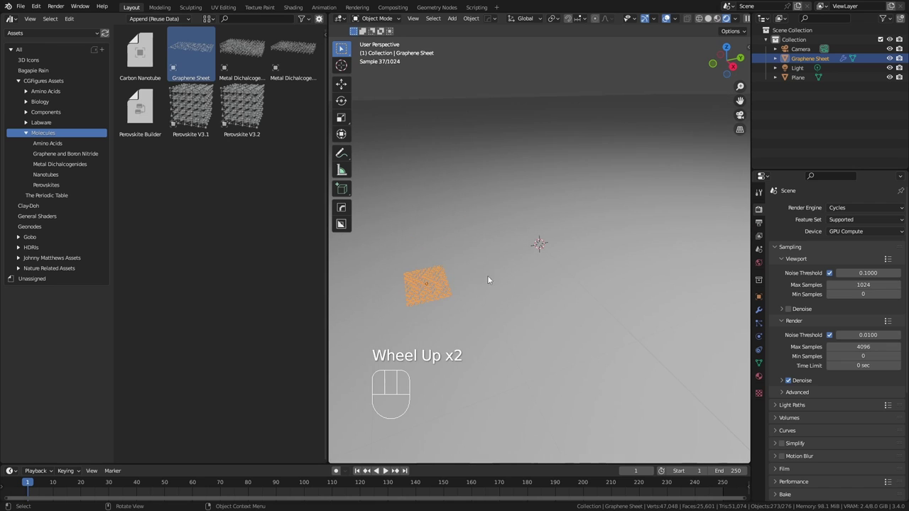
Step: Show the HDRIs catalog and apply the Abandoned Factory Canteen 02 HDRI as the scene's world
{"action": "left_click", "coordinate": [26, 132]}
{"action": "double_click", "coordinate": [20, 81]}
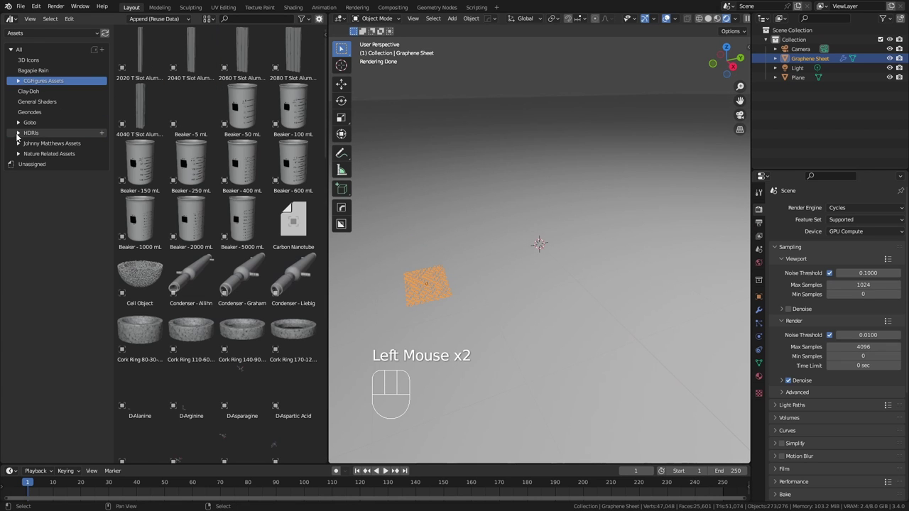
{"action": "left_click", "coordinate": [17, 133]}
{"action": "left_click", "coordinate": [36, 142]}
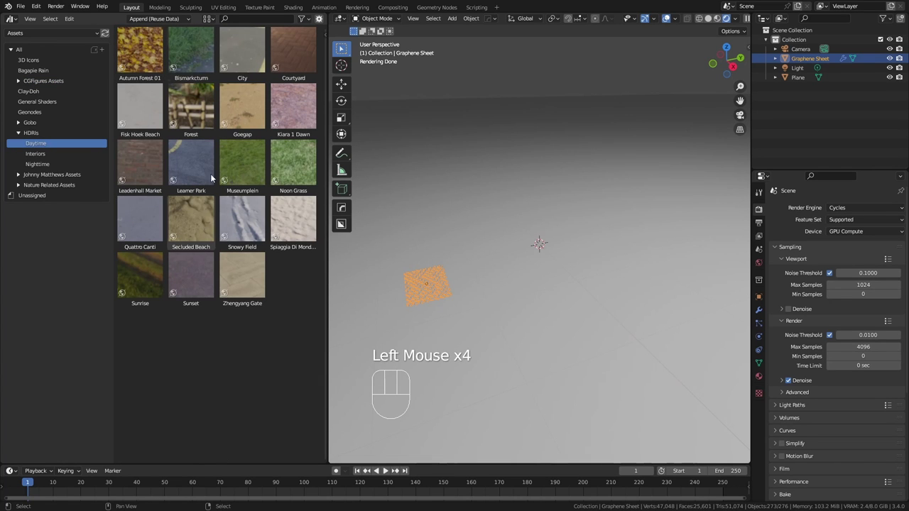
{"action": "left_click", "coordinate": [32, 133]}
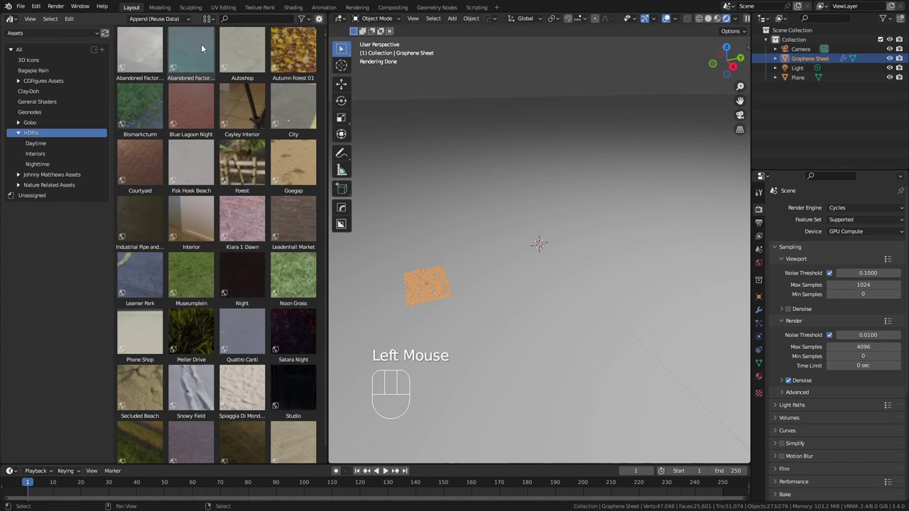
{"action": "left_click_drag", "start_coordinate": [191, 51], "coordinate": [418, 85]}
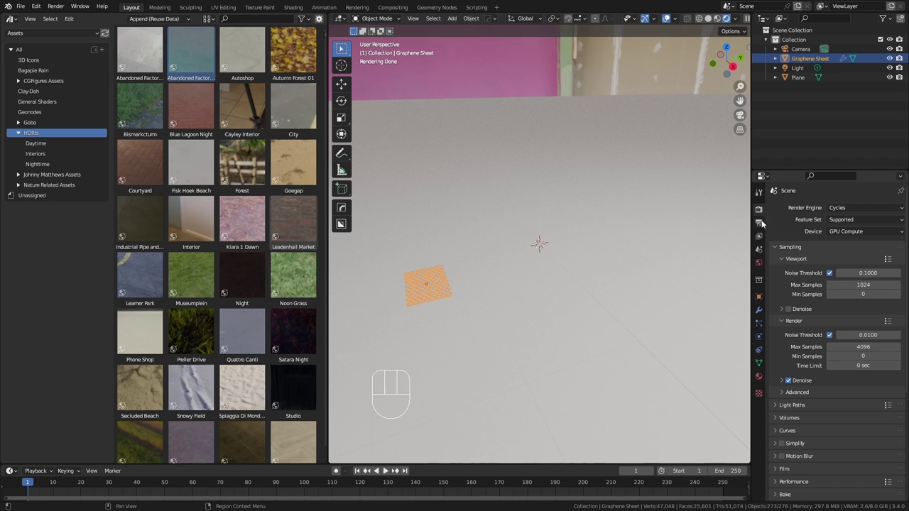
Step: Make the render's film background transparent
{"action": "left_click", "coordinate": [776, 470]}
{"action": "scroll", "coordinate": [811, 458], "scroll_direction": "down", "scroll_amount": 2}
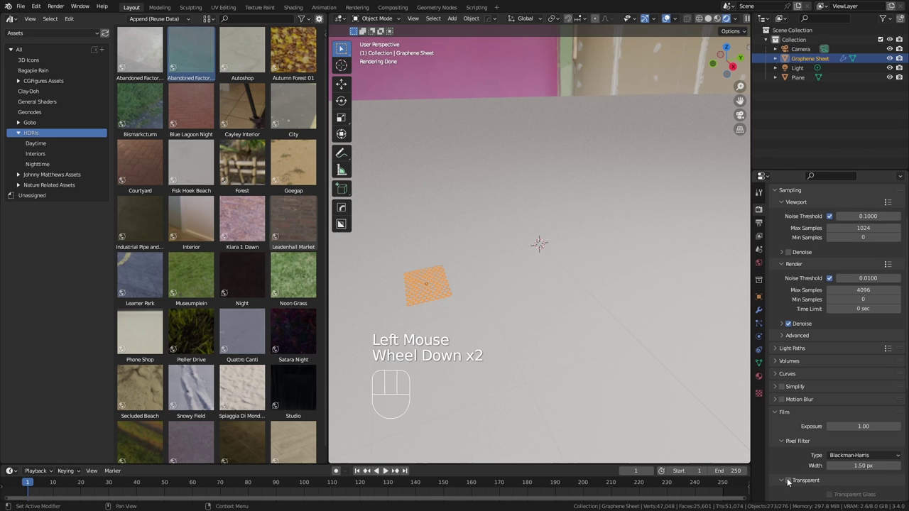
{"action": "left_click", "coordinate": [787, 480]}
{"action": "left_click", "coordinate": [775, 411]}
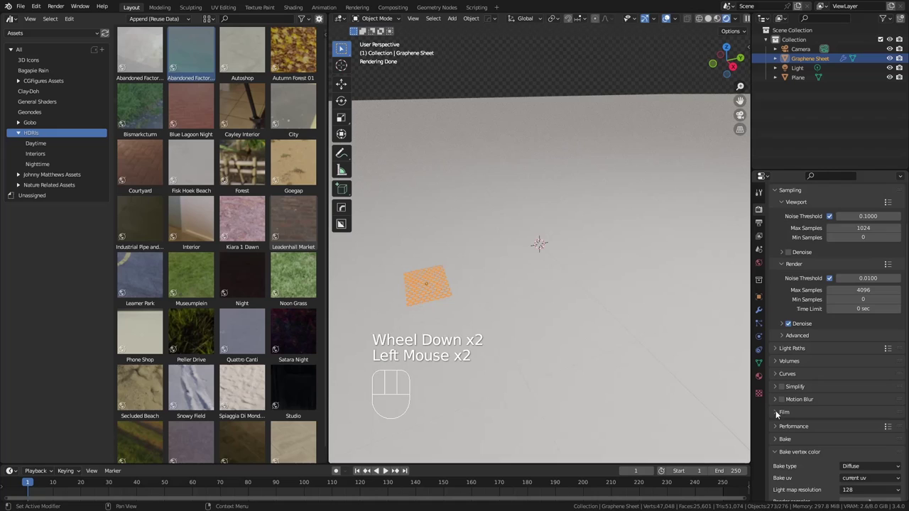
Step: Set the world background strength to 0.8
{"action": "left_click", "coordinate": [759, 263]}
{"action": "left_click", "coordinate": [879, 362]}
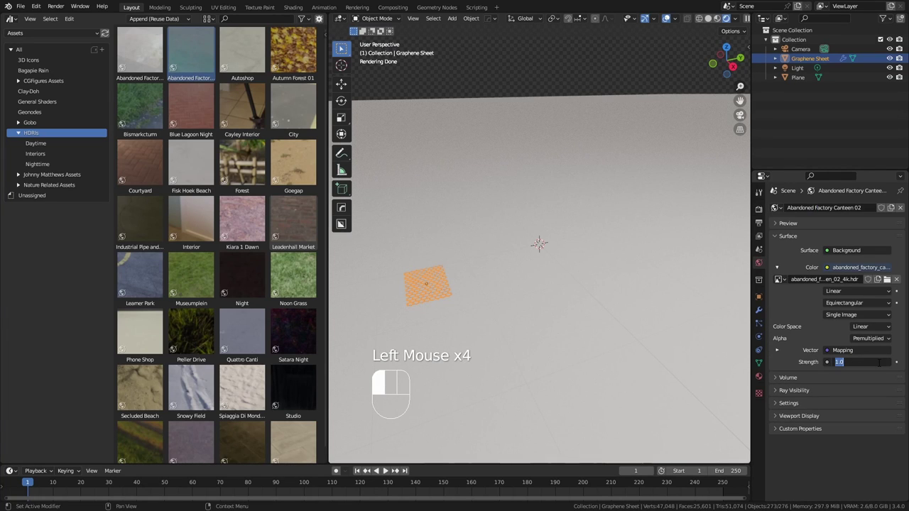
{"action": "type", "text": "0.8"}
{"action": "key", "text": "Return"}
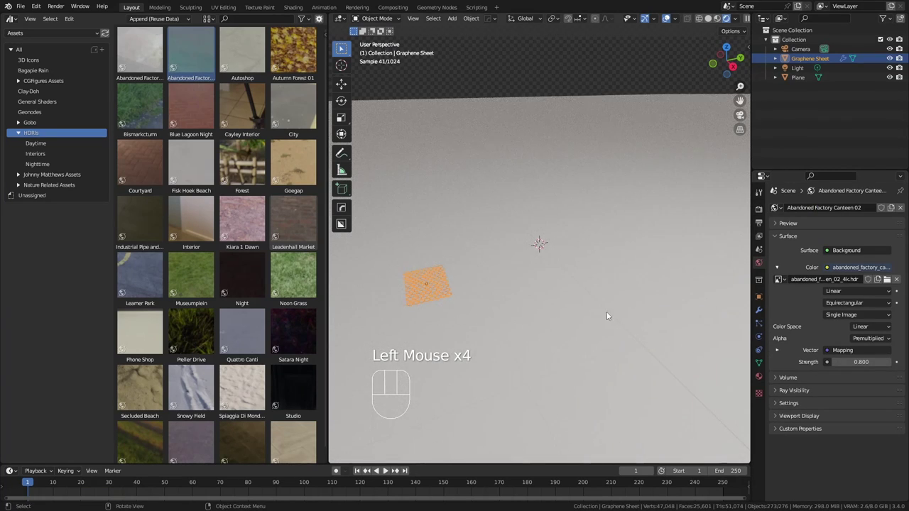
Step: Deselect the graphene sheet and close the Asset Browser area so the 3D viewport takes its space
{"action": "scroll", "coordinate": [556, 317], "scroll_direction": "up", "scroll_amount": 2}
{"action": "middle_click_drag", "start_coordinate": [556, 316], "coordinate": [529, 305], "text": "shift"}
{"action": "scroll", "coordinate": [592, 257], "scroll_direction": "up", "scroll_amount": 2}
{"action": "left_click", "coordinate": [571, 250]}
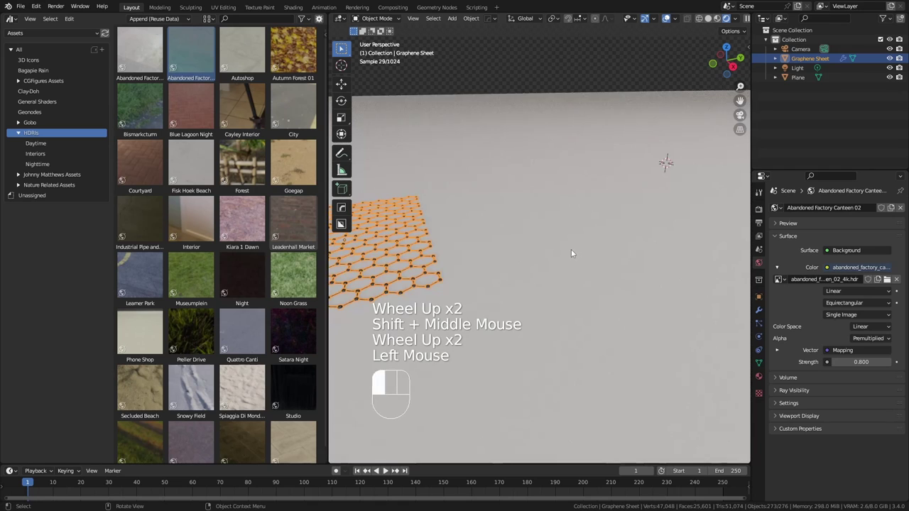
{"action": "left_click", "coordinate": [432, 273]}
{"action": "left_click", "coordinate": [422, 278]}
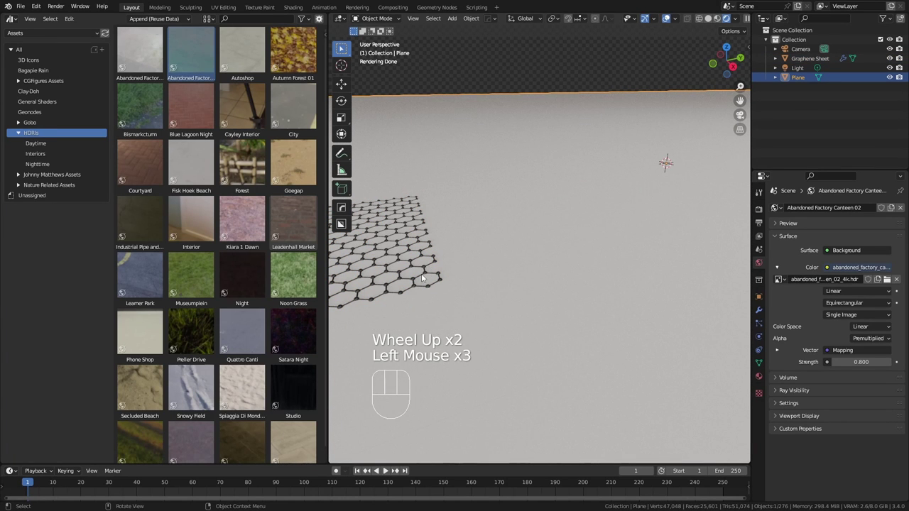
{"action": "left_click", "coordinate": [331, 461]}
{"action": "left_click_drag", "start_coordinate": [331, 461], "coordinate": [227, 324]}
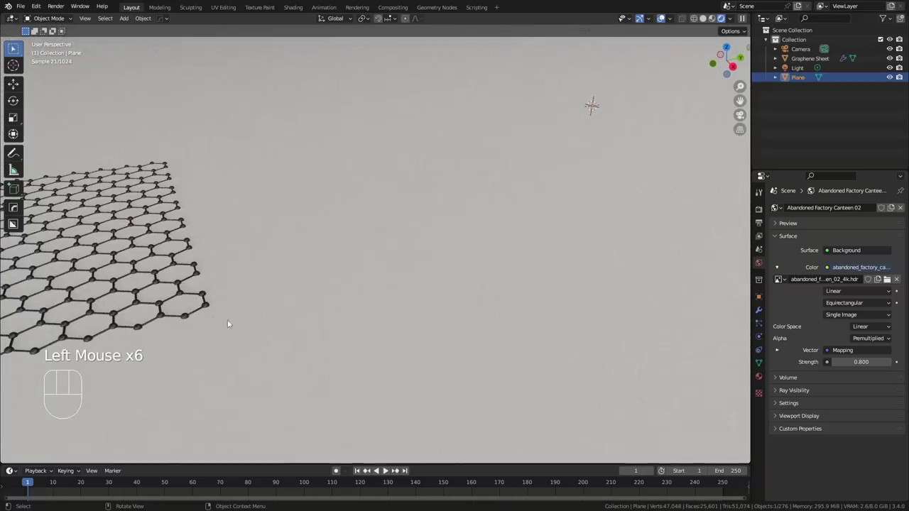
Step: Move the graphene sheet about 0.4 m along the global Y axis
{"action": "left_click", "coordinate": [162, 308]}
{"action": "key", "text": "g"}
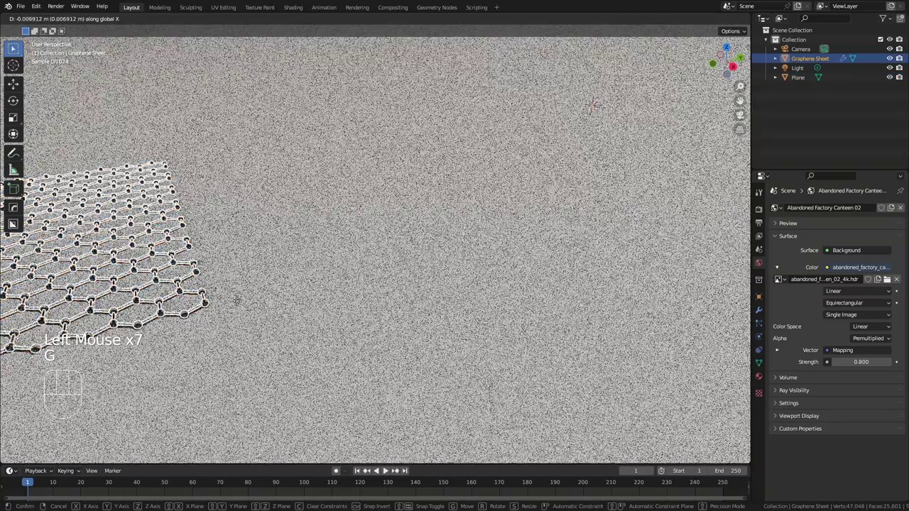
{"action": "key", "text": "y"}
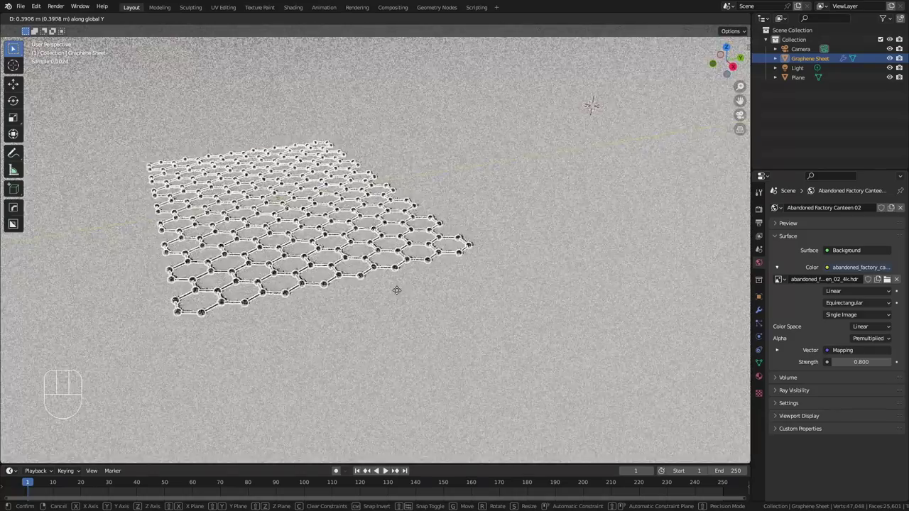
{"action": "left_click", "coordinate": [361, 289]}
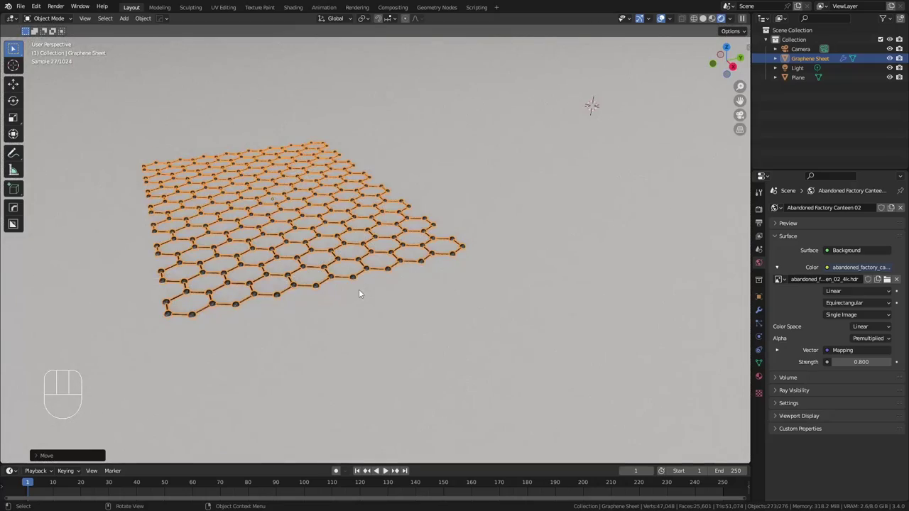
Step: Raise the graphene sheet slightly along the global Z axis above the floor plane
{"action": "key", "text": "g"}
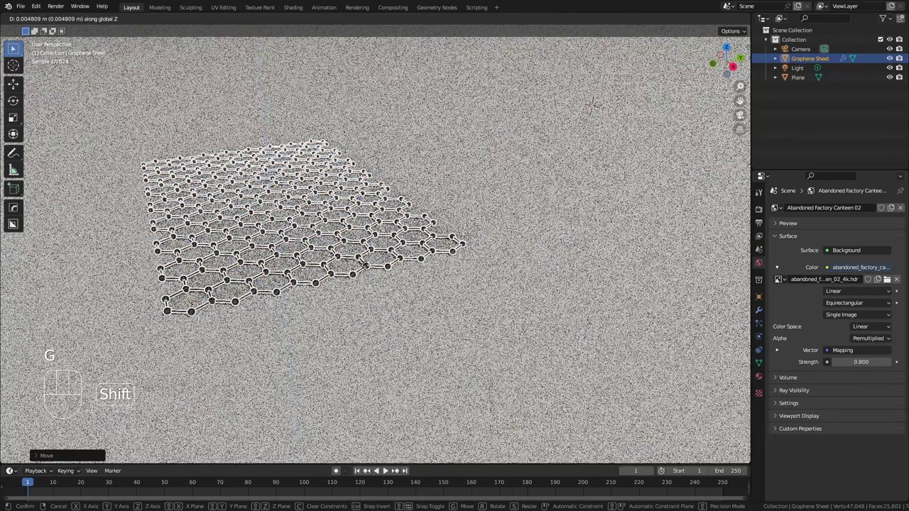
{"action": "left_click", "coordinate": [367, 297]}
{"action": "left_click", "coordinate": [391, 331]}
{"action": "middle_click_drag", "start_coordinate": [386, 298], "coordinate": [663, 268], "text": "shift"}
Step: Add an Array modifier to the graphene sheet and collapse its Geometry Nodes modifier
{"action": "left_click", "coordinate": [329, 297]}
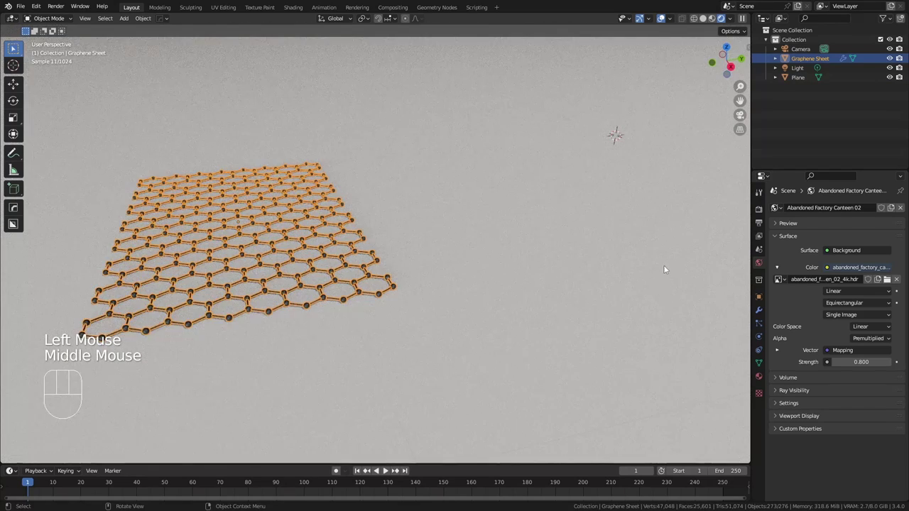
{"action": "left_click", "coordinate": [758, 310]}
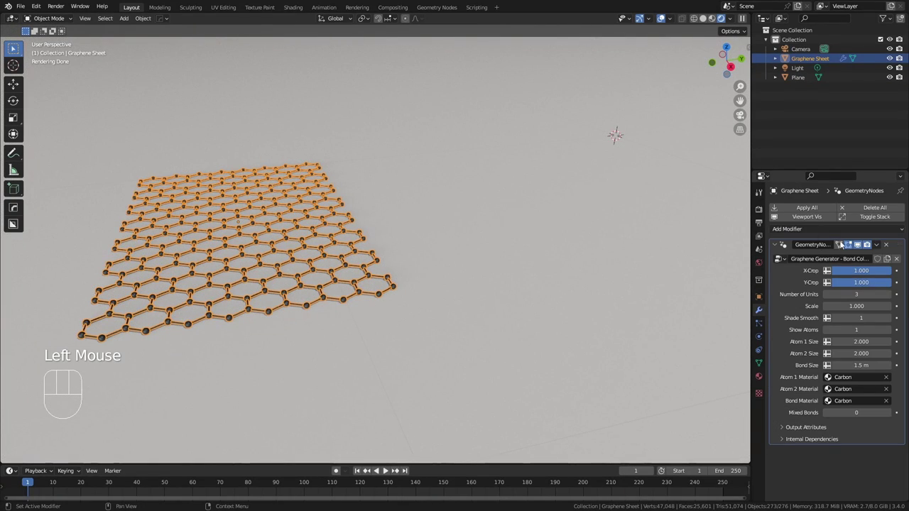
{"action": "left_click", "coordinate": [803, 229]}
{"action": "left_click", "coordinate": [722, 257]}
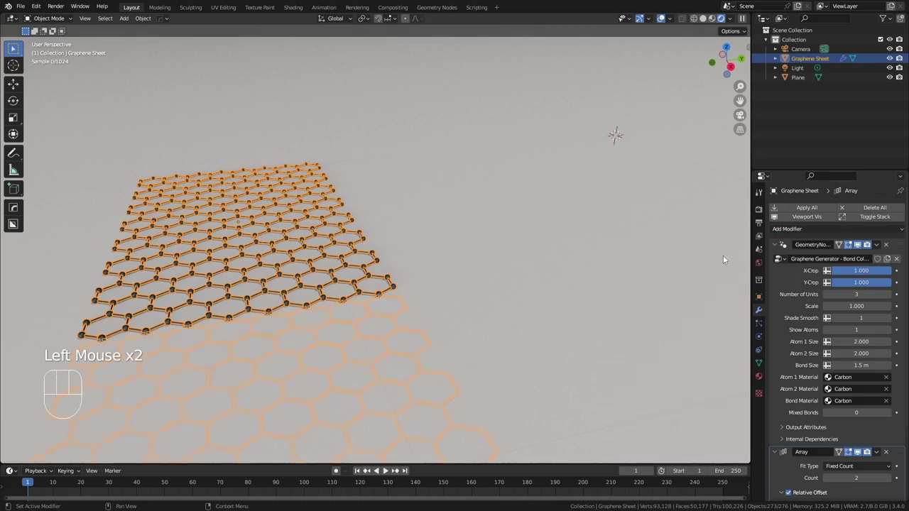
{"action": "left_click", "coordinate": [775, 245]}
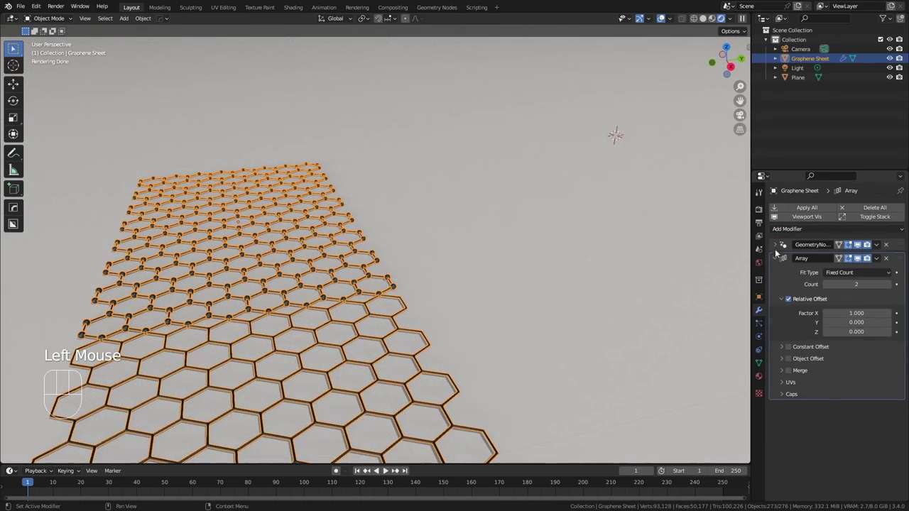
Step: Set the Array's relative offset factors to 0 on X and 29.3 on Z
{"action": "double_click", "coordinate": [860, 312]}
{"action": "type", "text": "0"}
{"action": "key", "text": "Return"}
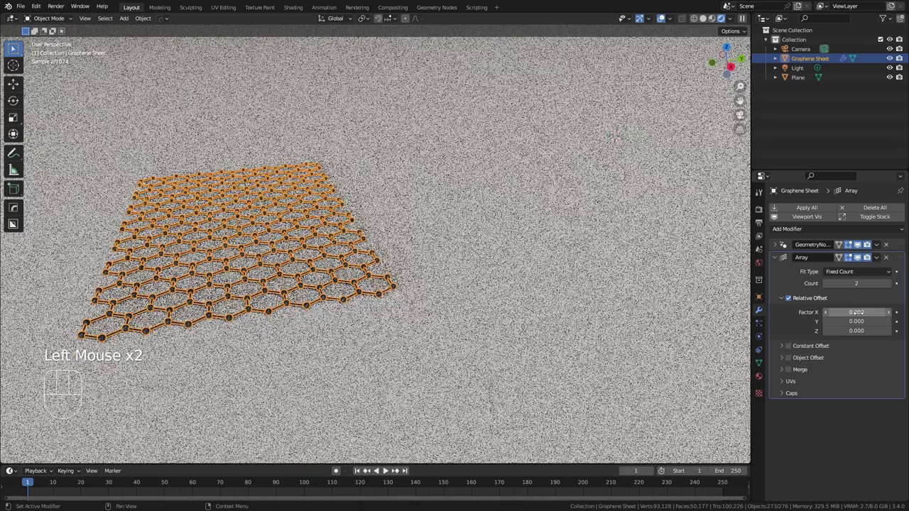
{"action": "left_click", "coordinate": [856, 331]}
{"action": "type", "text": "5.8"}
{"action": "key", "text": "Return"}
{"action": "mouse_move", "coordinate": [857, 331]}
{"action": "left_mouse_down"}
{"action": "mouse_move", "coordinate": [873, 331]}
{"action": "mouse_move", "coordinate": [846, 336]}
{"action": "left_mouse_up"}
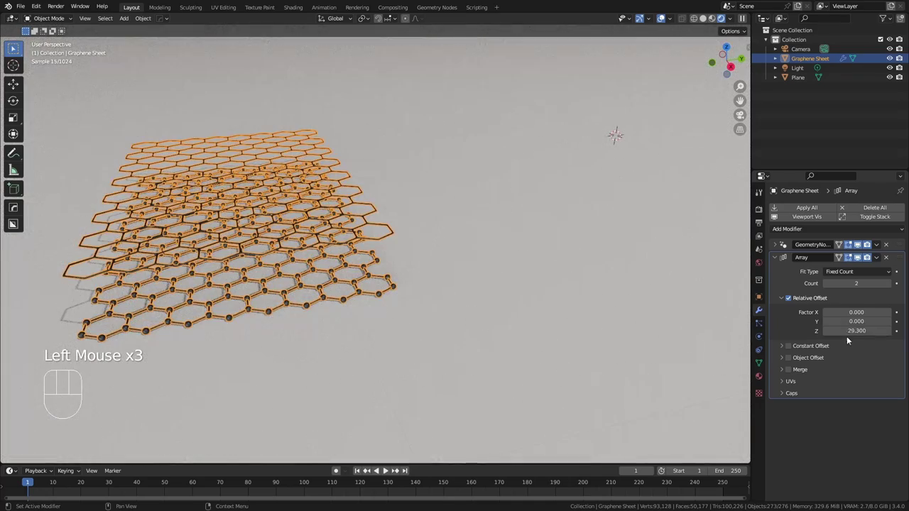
Step: Set the Array count to 4 and examine the deselected stack of graphene layers
{"action": "left_click", "coordinate": [890, 283]}
{"action": "left_click", "coordinate": [889, 283]}
{"action": "scroll", "coordinate": [458, 230], "scroll_direction": "down", "scroll_amount": 2}
{"action": "left_click", "coordinate": [460, 226]}
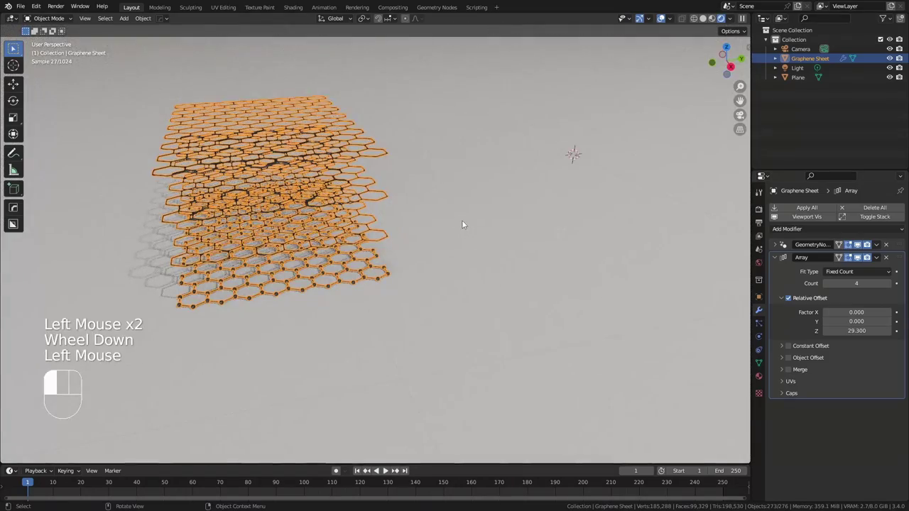
{"action": "scroll", "coordinate": [360, 238], "scroll_direction": "up", "scroll_amount": 2}
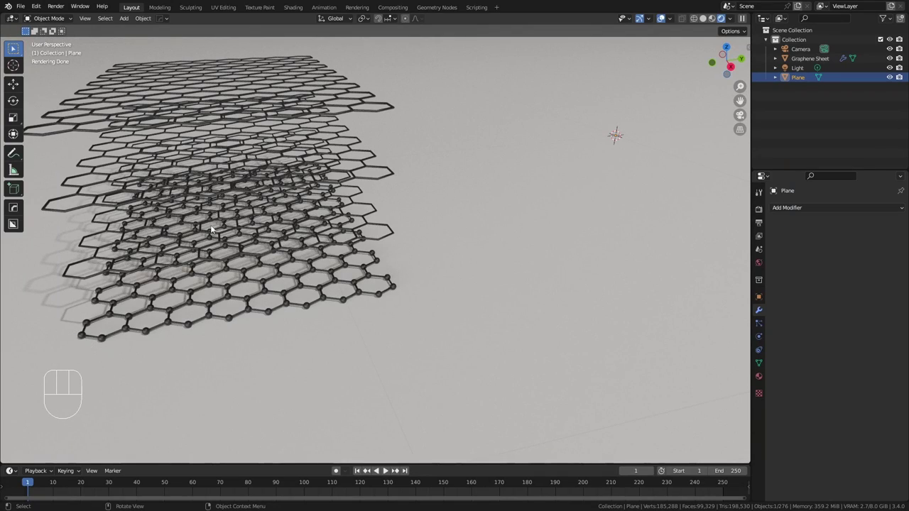
{"action": "middle_click_drag", "start_coordinate": [171, 125], "coordinate": [401, 153], "text": "shift"}
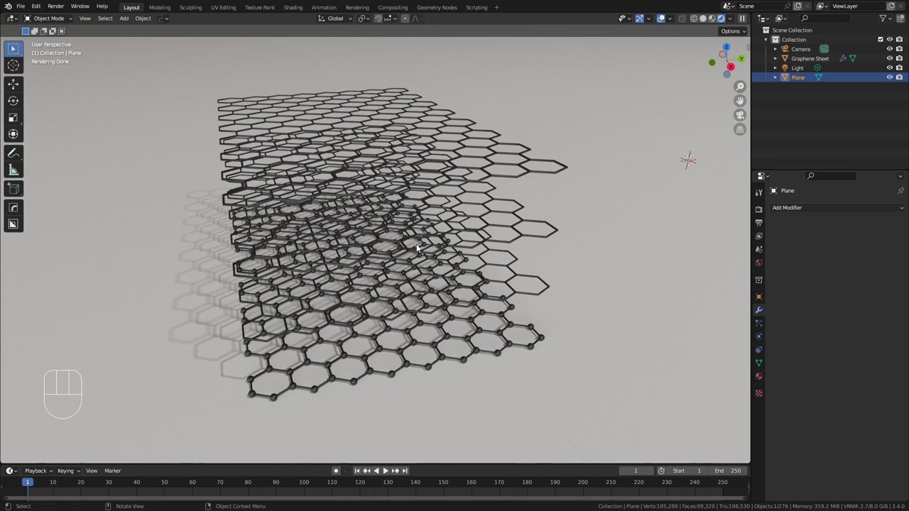
Step: Open the graphene sheet's Graphene Generator - Bond Colours node tree in the Geometry Nodes workspace
{"action": "left_click", "coordinate": [392, 40]}
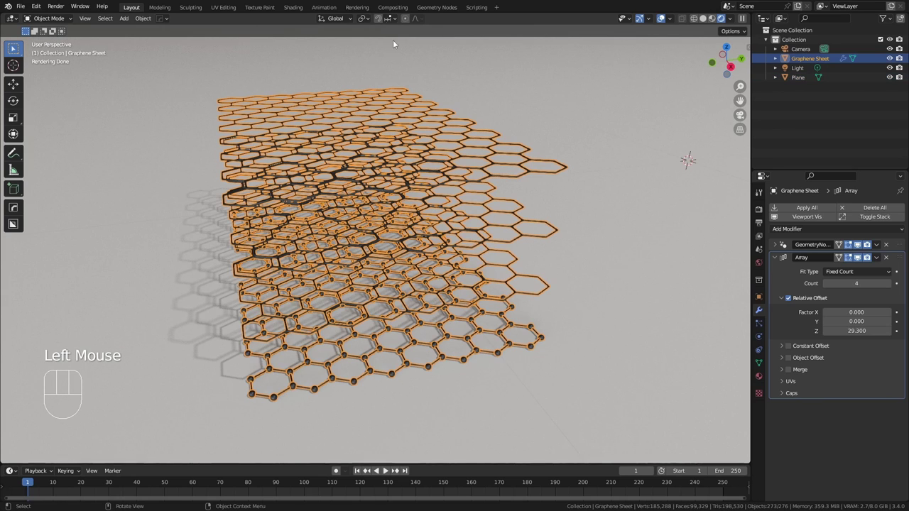
{"action": "left_click", "coordinate": [433, 9]}
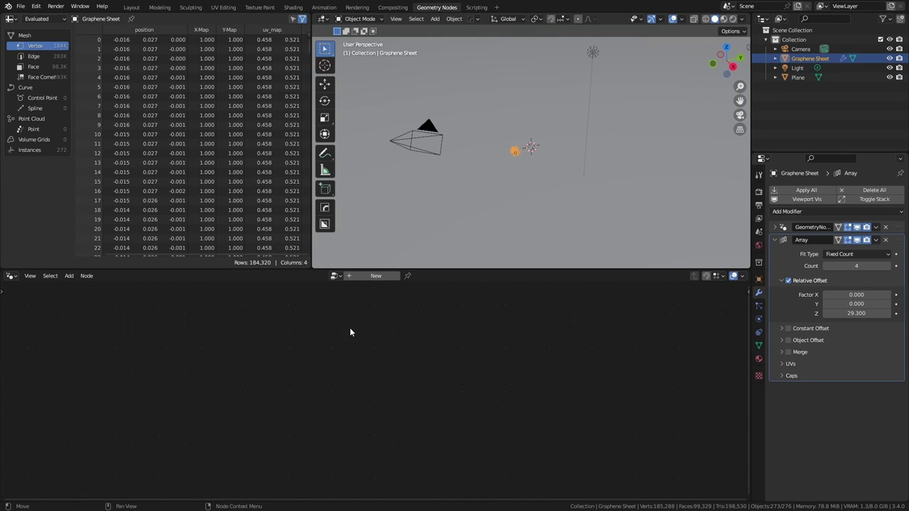
{"action": "left_click", "coordinate": [900, 226]}
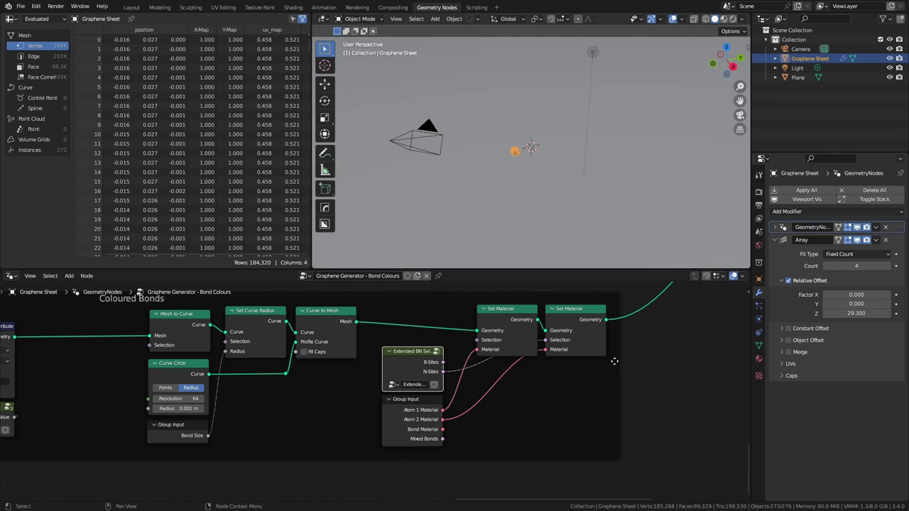
Step: Move the Group Output node away and add a Realize Instances node fed by the Set Shade Smooth geometry
{"action": "middle_click_drag", "start_coordinate": [652, 344], "coordinate": [318, 399]}
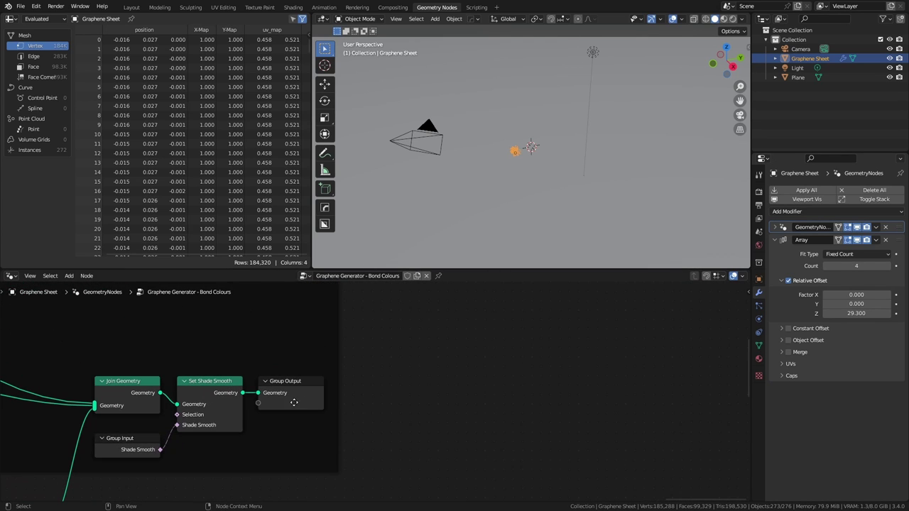
{"action": "scroll", "coordinate": [298, 390], "scroll_direction": "up", "scroll_amount": 1}
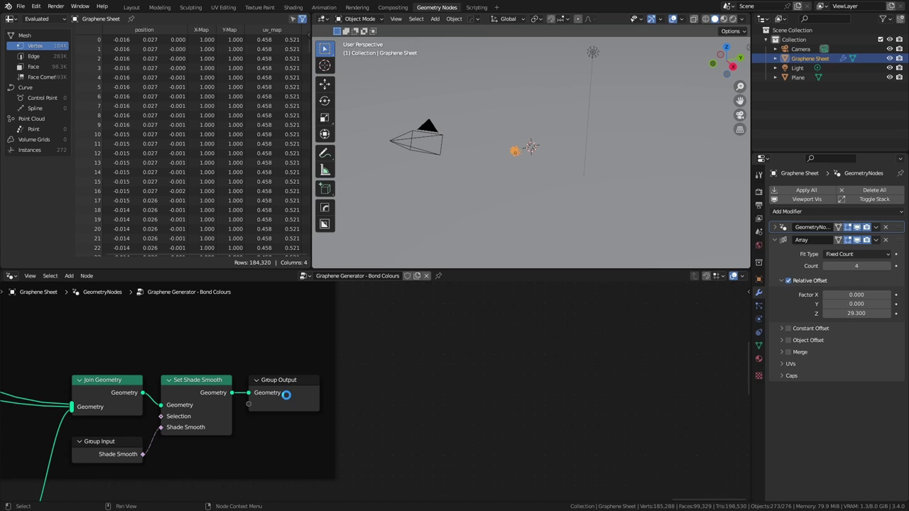
{"action": "scroll", "coordinate": [286, 394], "scroll_direction": "up", "scroll_amount": 3}
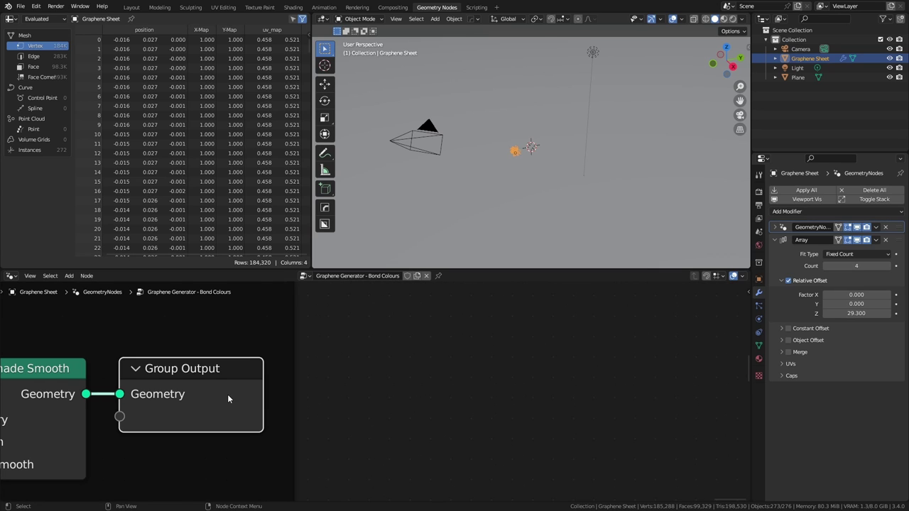
{"action": "left_click_drag", "start_coordinate": [198, 396], "coordinate": [590, 383]}
{"action": "left_click_drag", "start_coordinate": [92, 400], "coordinate": [271, 428]}
{"action": "type", "text": "realize"}
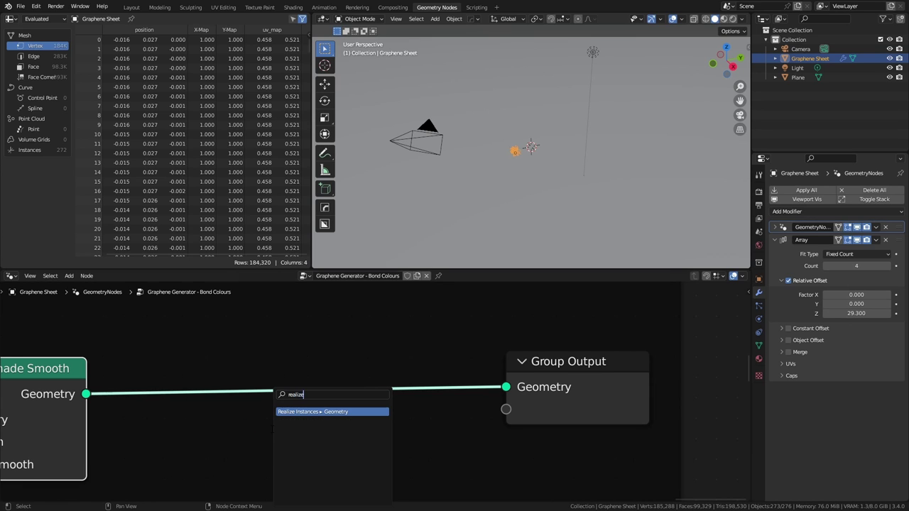
{"action": "key", "text": "Return"}
{"action": "left_click_drag", "start_coordinate": [414, 446], "coordinate": [437, 392]}
Step: Show the graphene stack up close with Rendered viewport shading
{"action": "scroll", "coordinate": [519, 197], "scroll_direction": "up", "scroll_amount": 10}
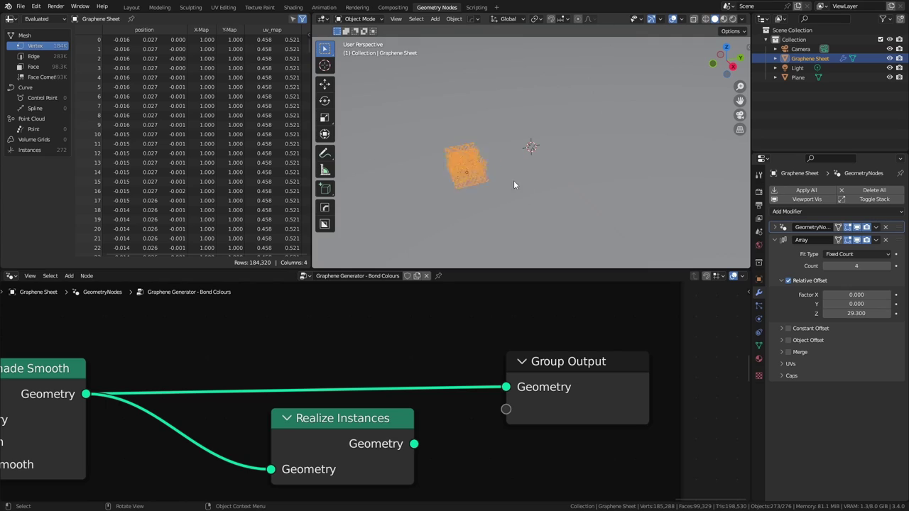
{"action": "key", "text": "z"}
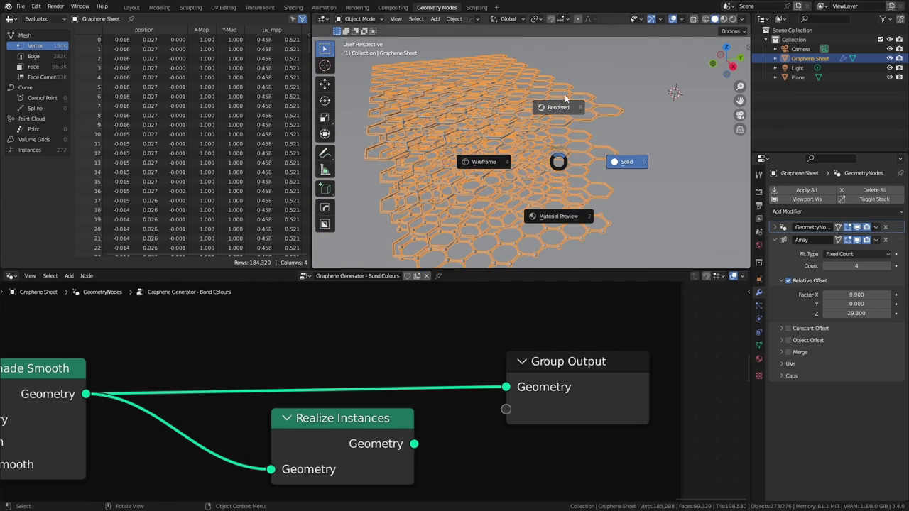
{"action": "left_click", "coordinate": [558, 128]}
{"action": "scroll", "coordinate": [561, 160], "scroll_direction": "up", "scroll_amount": 2}
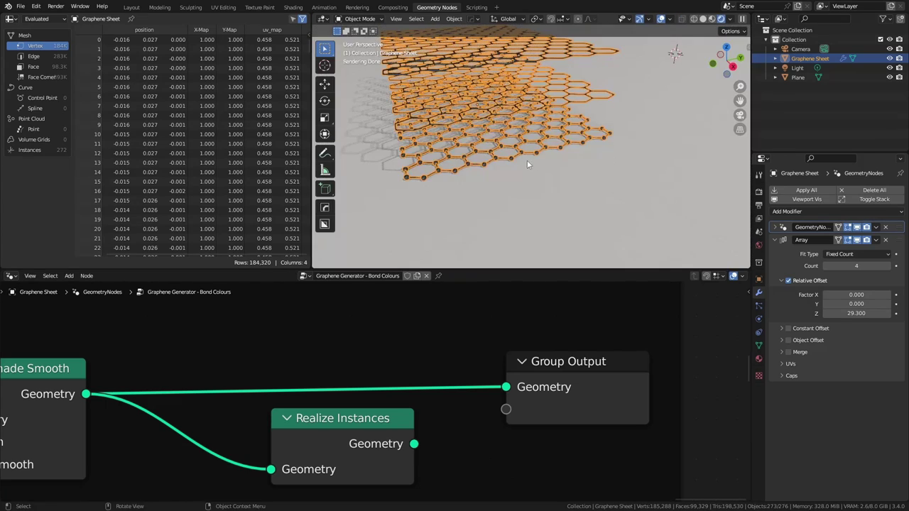
{"action": "scroll", "coordinate": [520, 167], "scroll_direction": "up", "scroll_amount": 2}
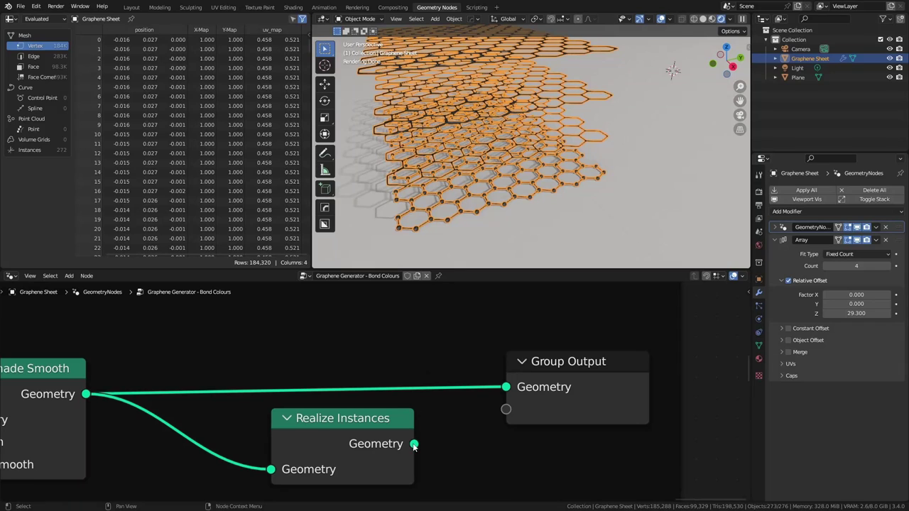
Step: Connect the Realize Instances geometry to the Group Output and reduce the Array's Z offset factor to 10.7
{"action": "left_click_drag", "start_coordinate": [414, 445], "coordinate": [507, 388]}
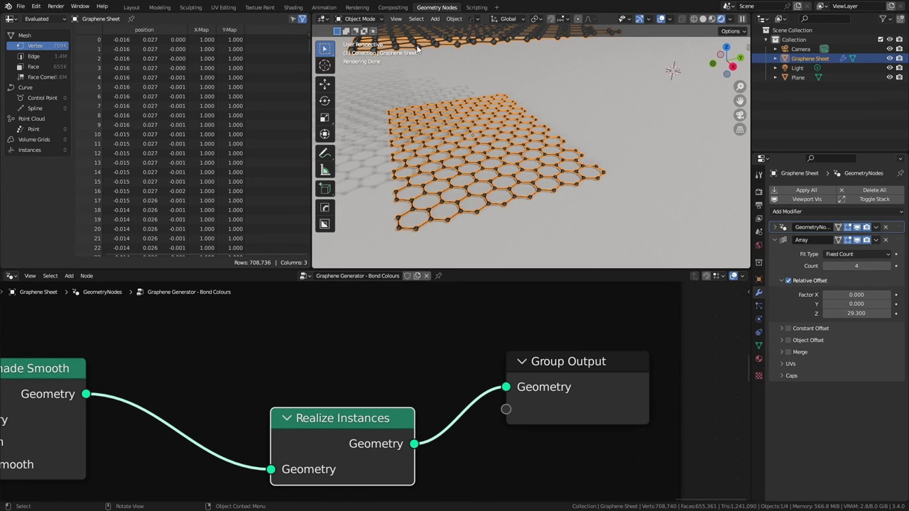
{"action": "left_click_drag", "start_coordinate": [856, 313], "coordinate": [822, 313]}
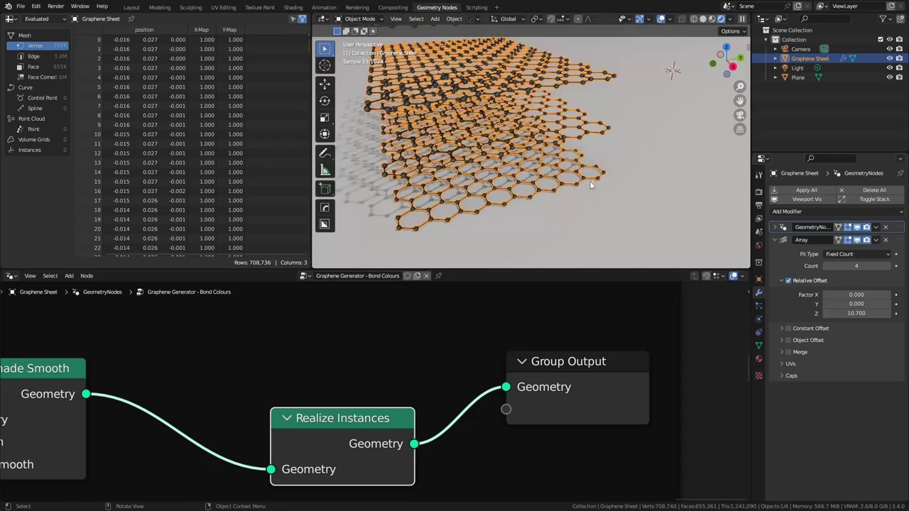
{"action": "left_click", "coordinate": [609, 173]}
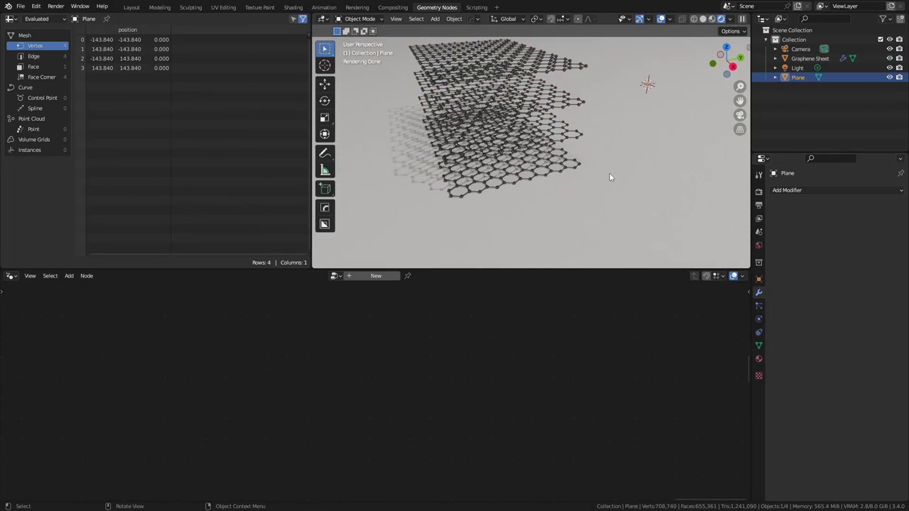
Step: Return to the Layout workspace and examine the four-layer graphene stack with the sheet deselected
{"action": "left_click", "coordinate": [132, 7]}
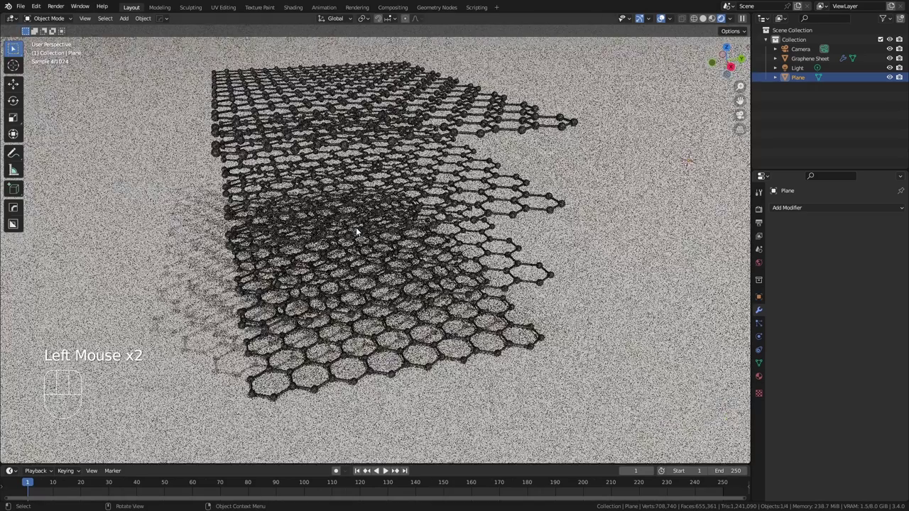
{"action": "left_click", "coordinate": [356, 228]}
{"action": "scroll", "coordinate": [356, 227], "scroll_direction": "down", "scroll_amount": 2}
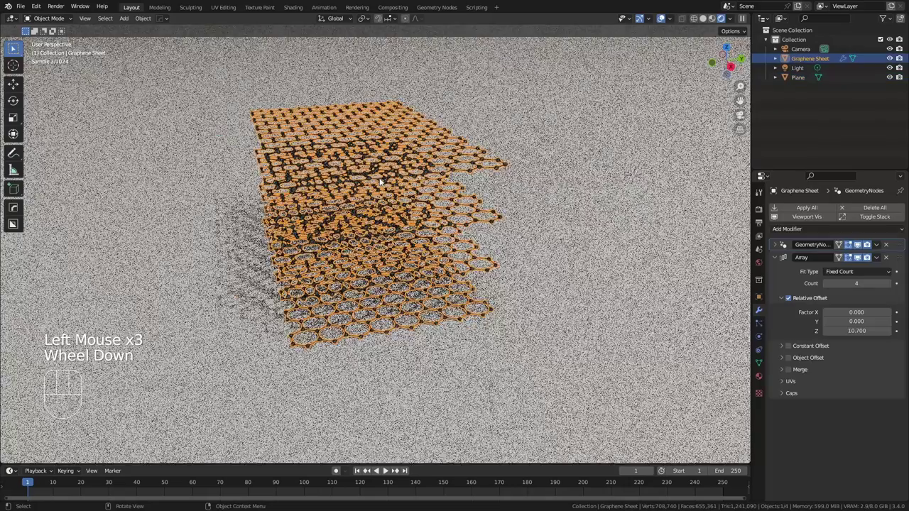
{"action": "mouse_move", "coordinate": [356, 227]}
{"action": "middle_mouse_down"}
{"action": "mouse_move", "coordinate": [355, 190]}
{"action": "mouse_move", "coordinate": [405, 192]}
{"action": "mouse_move", "coordinate": [415, 169]}
{"action": "mouse_move", "coordinate": [401, 166]}
{"action": "mouse_move", "coordinate": [342, 230]}
{"action": "middle_mouse_up"}
{"action": "scroll", "coordinate": [355, 190], "scroll_direction": "down", "scroll_amount": 2}
{"action": "left_click", "coordinate": [426, 205]}
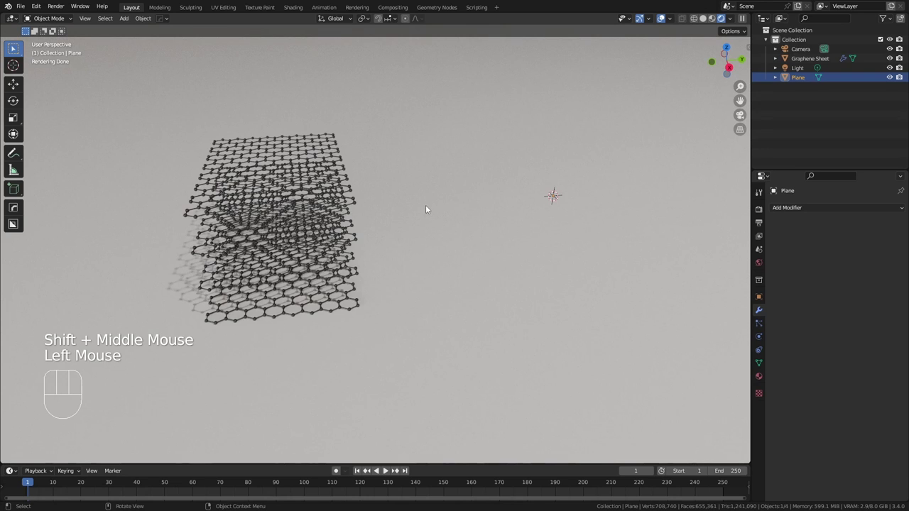
{"action": "scroll", "coordinate": [425, 205], "scroll_direction": "down", "scroll_amount": 2}
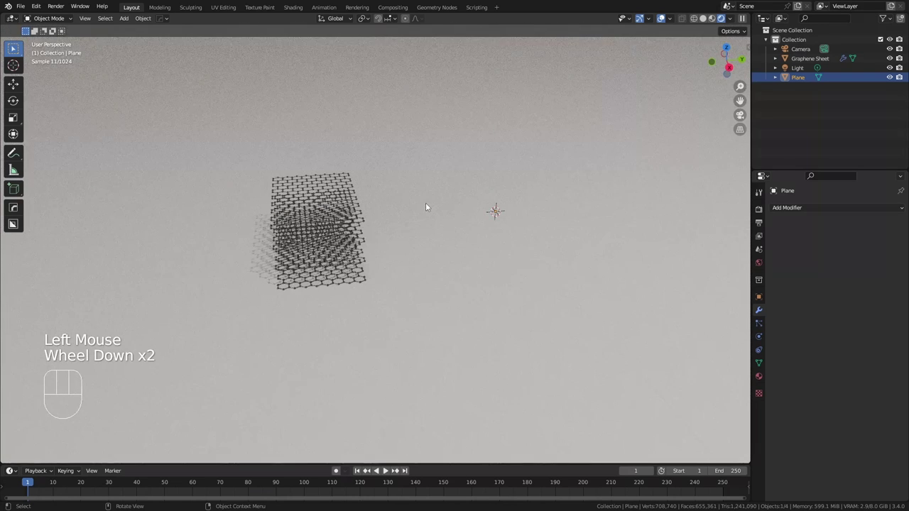
Step: Append the Cobalt Oxide and Lithium Positions objects from the CGFigures - Lithium Cobalt Oxide.blend file
{"action": "left_click", "coordinate": [20, 8]}
{"action": "left_click", "coordinate": [36, 124]}
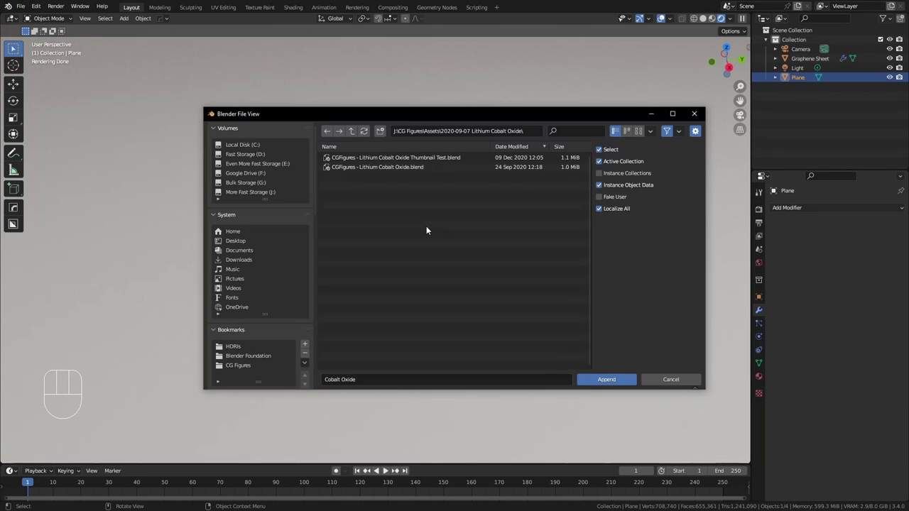
{"action": "double_click", "coordinate": [362, 167]}
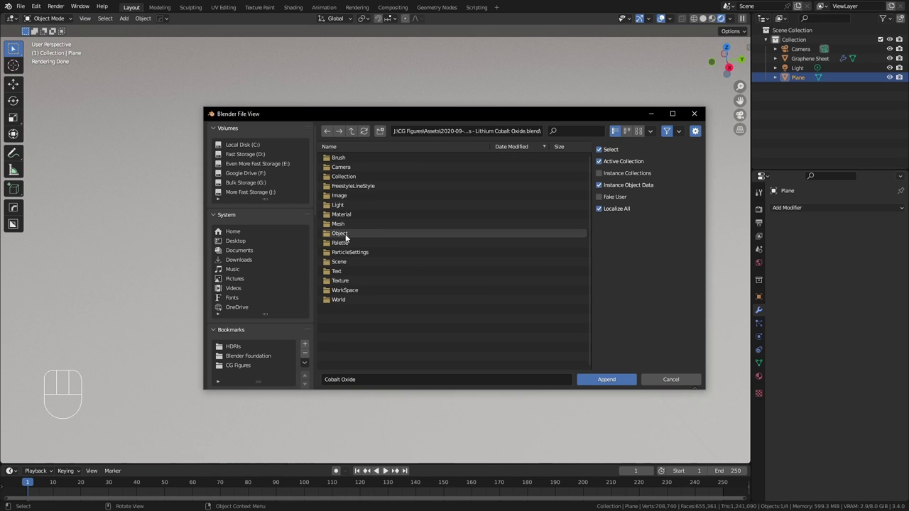
{"action": "double_click", "coordinate": [358, 234]}
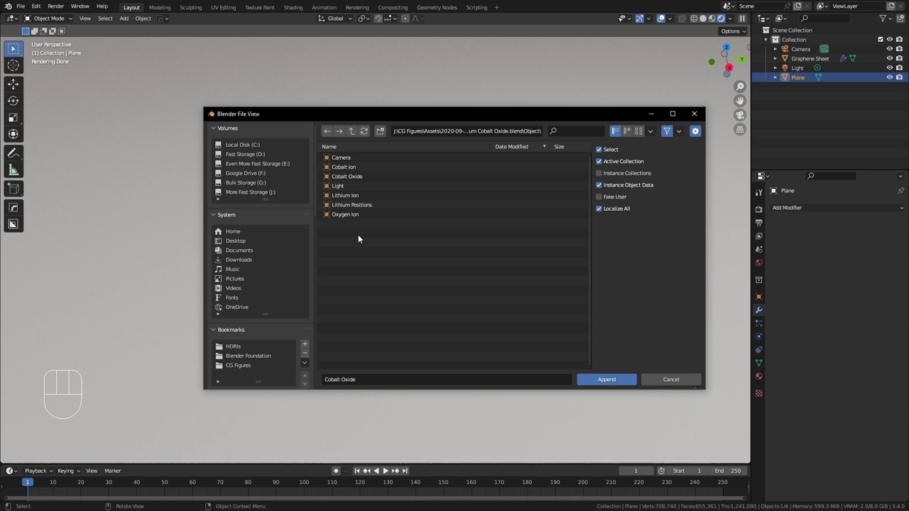
{"action": "left_click", "coordinate": [369, 177]}
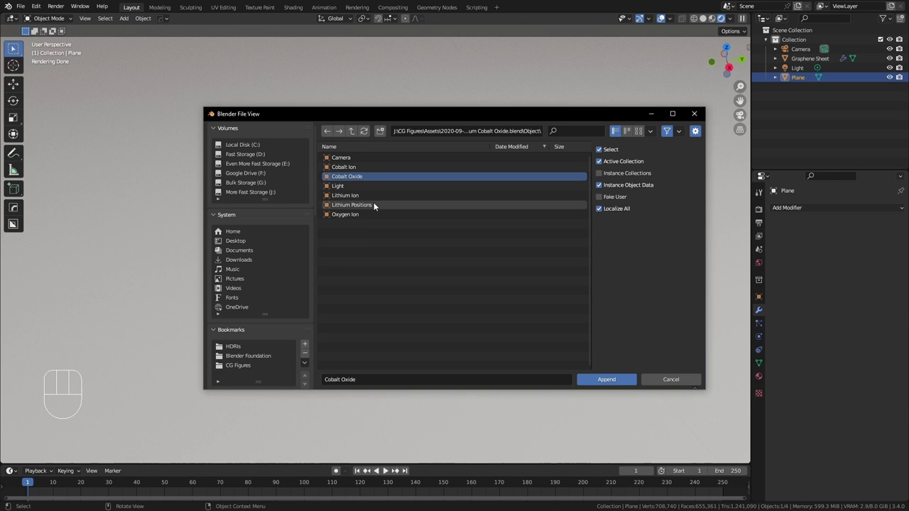
{"action": "left_click", "coordinate": [373, 206], "text": "ctrl"}
{"action": "left_click", "coordinate": [618, 380]}
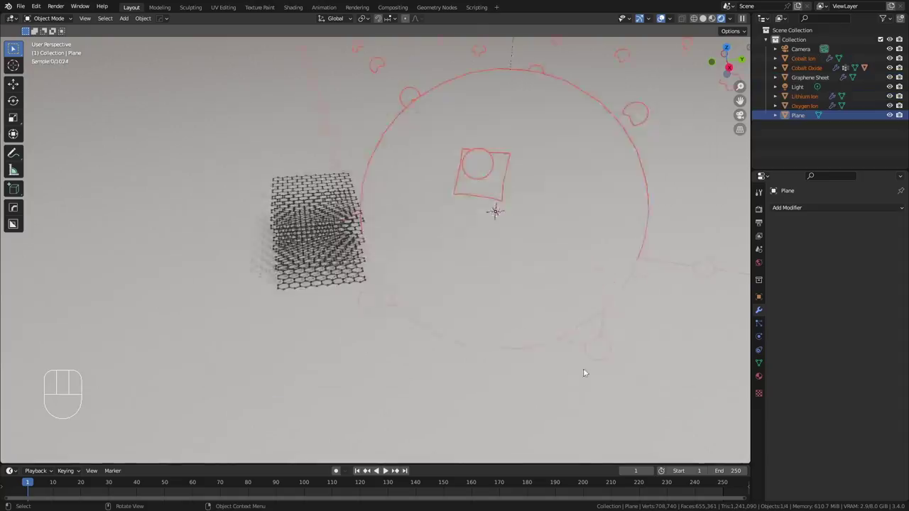
Step: Select the appended Cobalt Oxide crystal and expand its hierarchy in the outliner
{"action": "scroll", "coordinate": [512, 224], "scroll_direction": "down", "scroll_amount": 5}
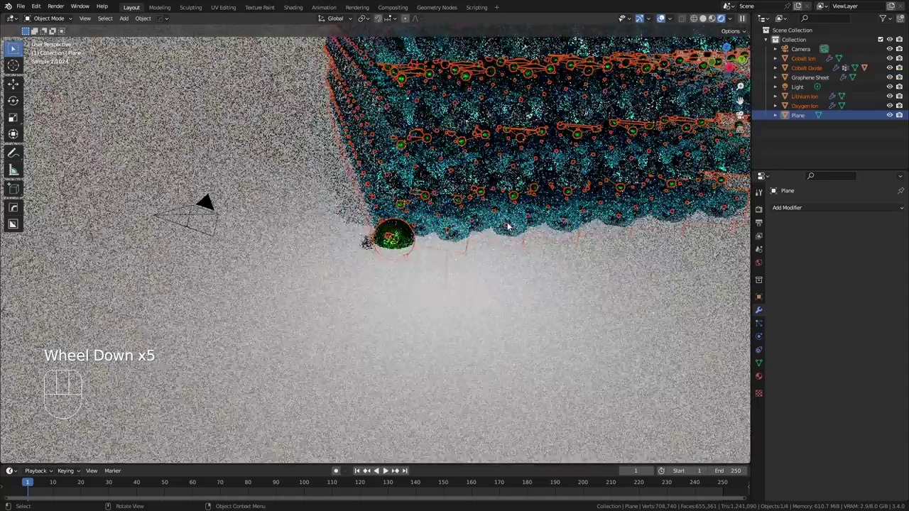
{"action": "scroll", "coordinate": [508, 226], "scroll_direction": "down", "scroll_amount": 2}
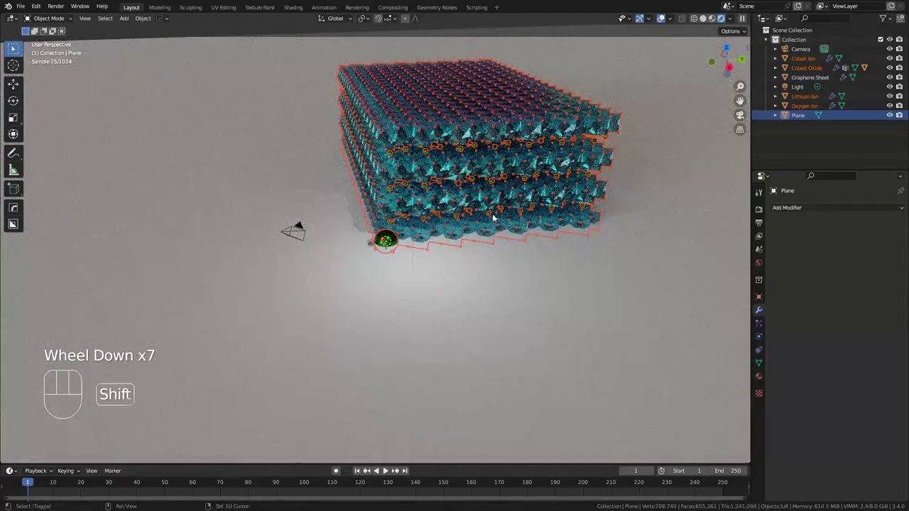
{"action": "middle_click_drag", "start_coordinate": [493, 216], "coordinate": [464, 250], "text": "shift"}
{"action": "left_click", "coordinate": [472, 170]}
{"action": "scroll", "coordinate": [490, 165], "scroll_direction": "up", "scroll_amount": 2}
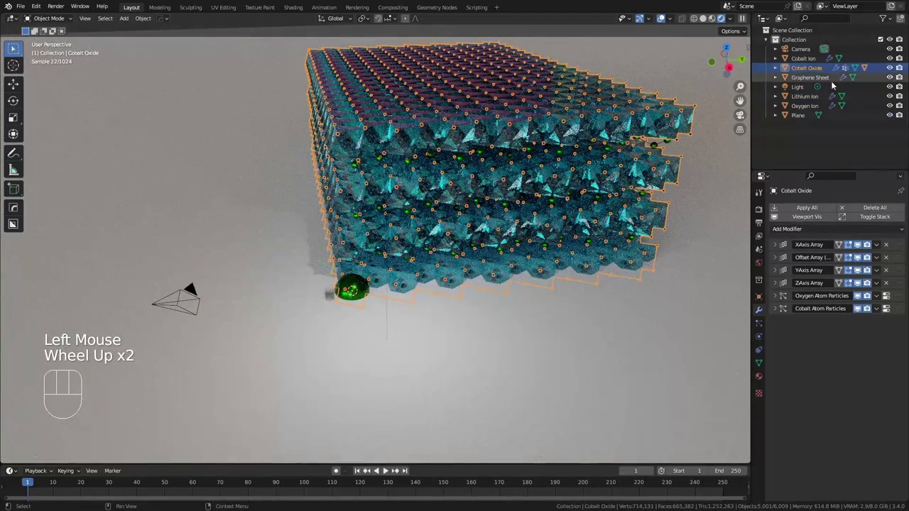
{"action": "left_click", "coordinate": [776, 68]}
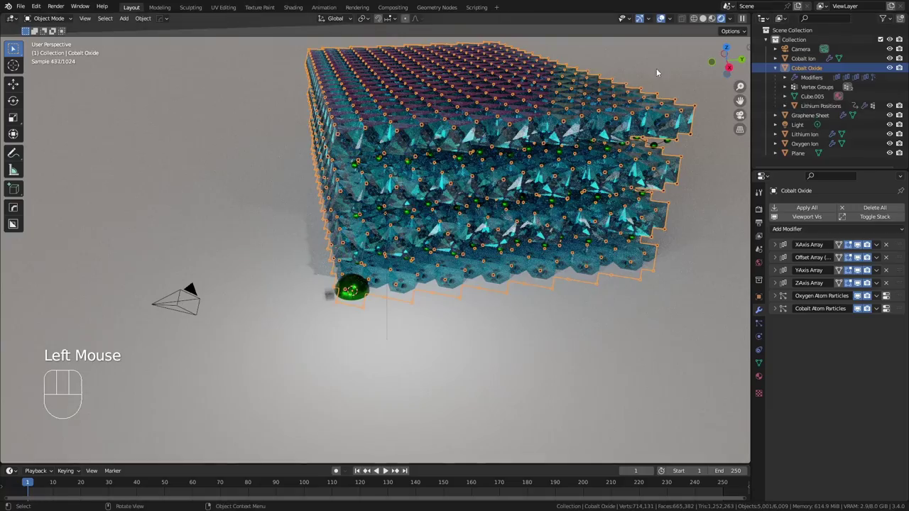
Step: Scale the Cobalt Oxide crystal down in two passes towards the size of the graphene stack
{"action": "key", "text": "s"}
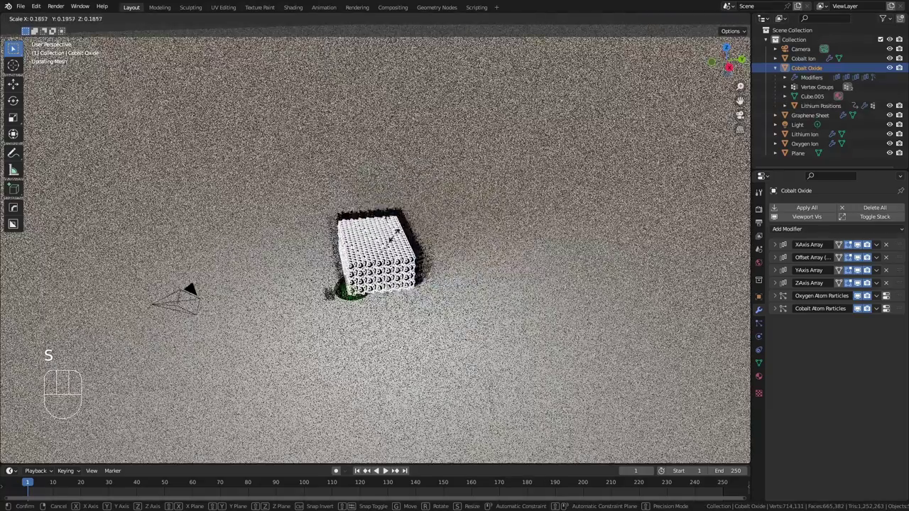
{"action": "left_click", "coordinate": [383, 252]}
{"action": "scroll", "coordinate": [355, 319], "scroll_direction": "up", "scroll_amount": 3}
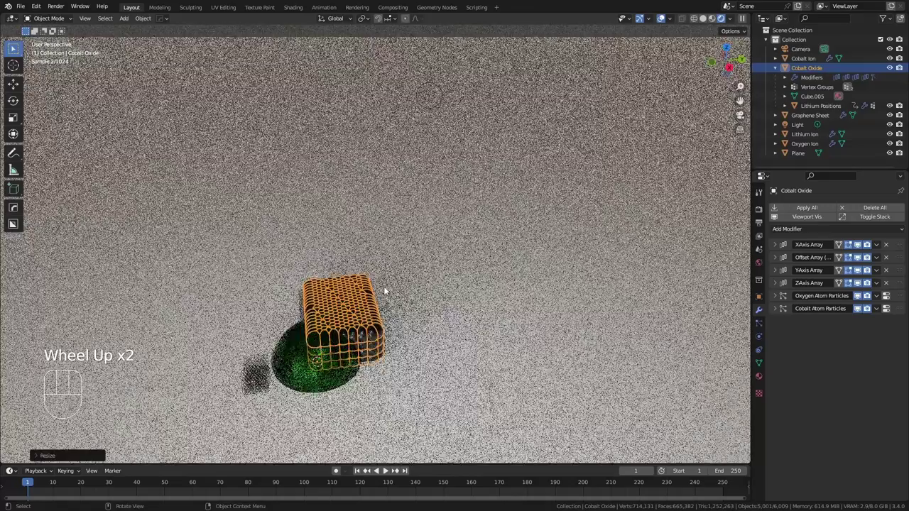
{"action": "middle_click_drag", "start_coordinate": [355, 319], "coordinate": [430, 178], "text": "shift"}
{"action": "scroll", "coordinate": [433, 201], "scroll_direction": "up", "scroll_amount": 2}
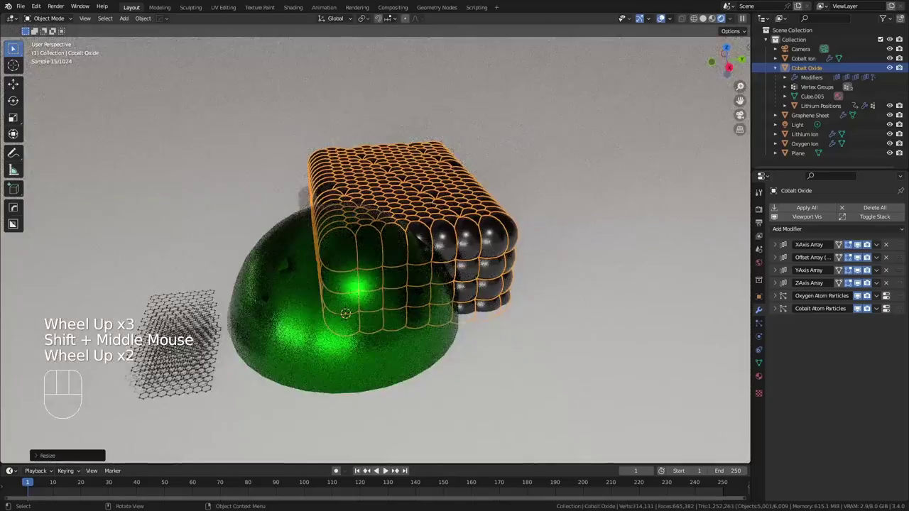
{"action": "key", "text": "s"}
{"action": "left_click", "coordinate": [476, 215]}
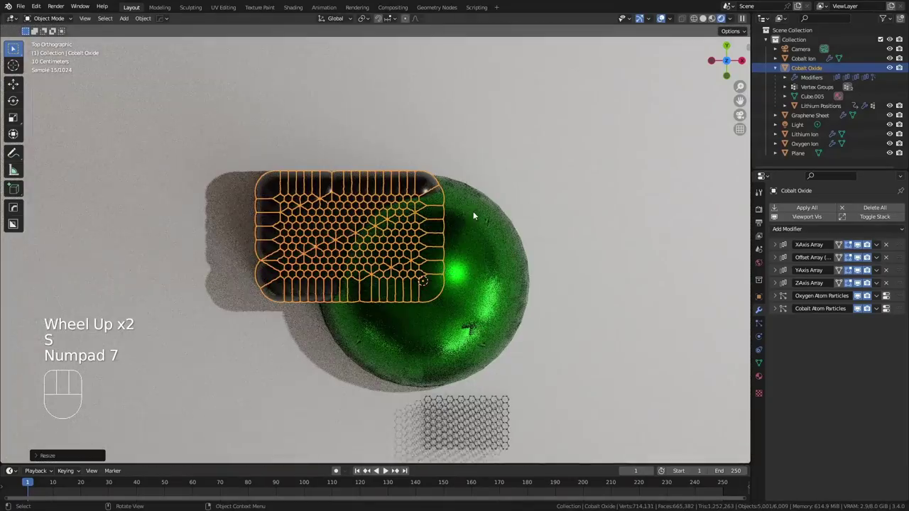
Step: In top view, shrink the Cobalt Oxide crystal further and reposition it in the XY plane above the graphene stack
{"action": "key", "text": "g"}
{"action": "key", "text": "shift+z"}
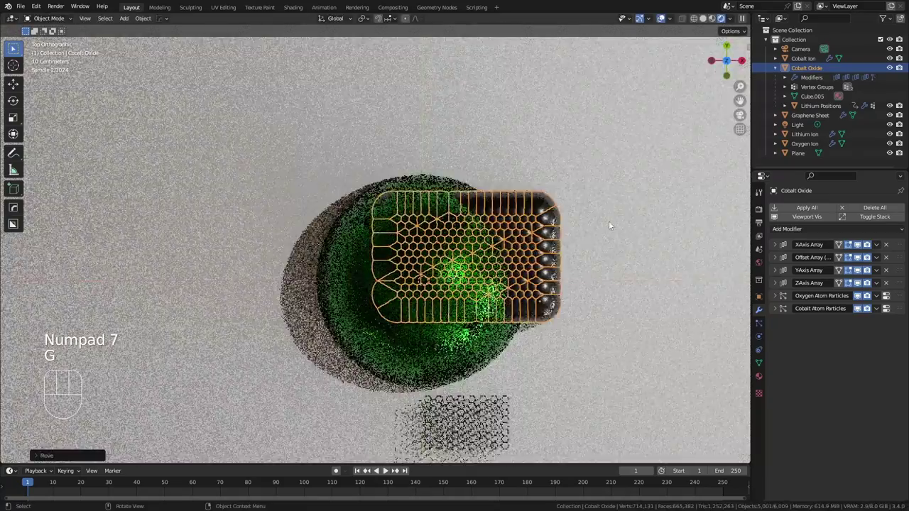
{"action": "key", "text": "s"}
{"action": "left_click", "coordinate": [561, 269]}
{"action": "key", "text": "g"}
{"action": "key", "text": "shift+z"}
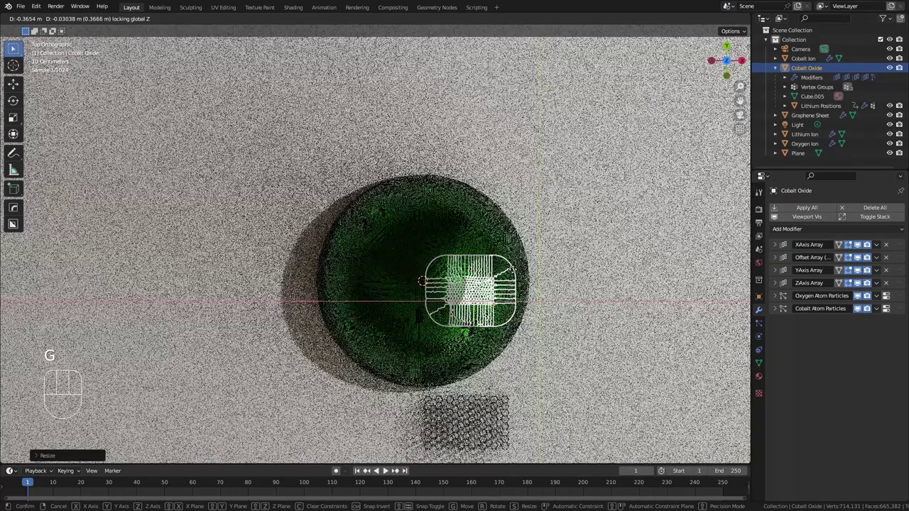
{"action": "left_click", "coordinate": [466, 446]}
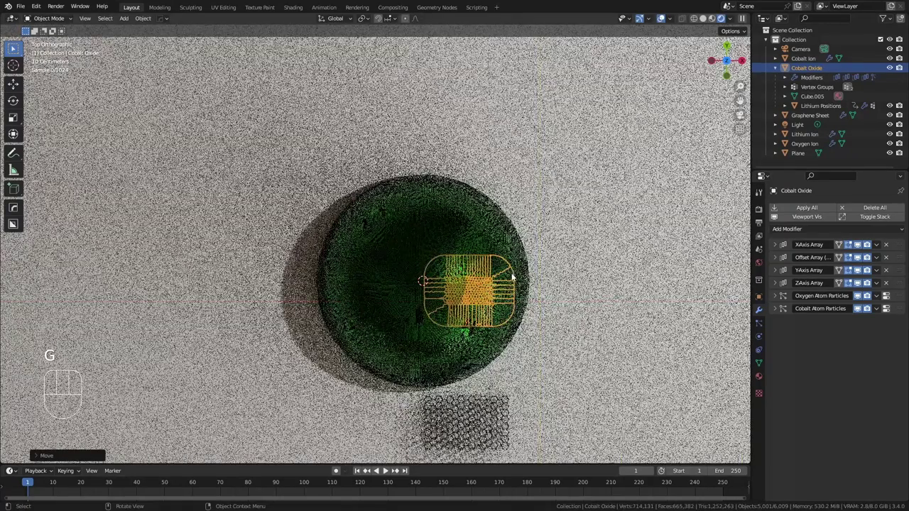
Step: Move the Cobalt Ion, Lithium Ion and Oxygen Ion objects into a new collection named Atoms
{"action": "left_click", "coordinate": [464, 430]}
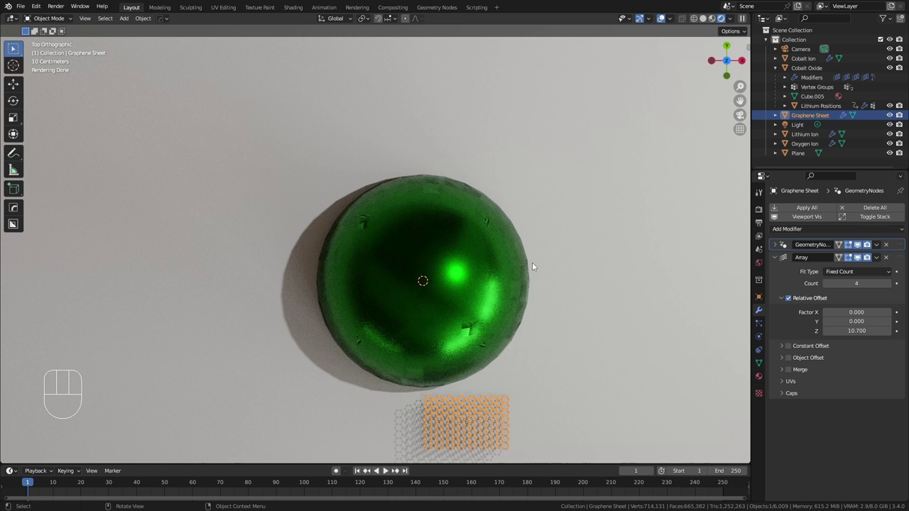
{"action": "left_click", "coordinate": [808, 133]}
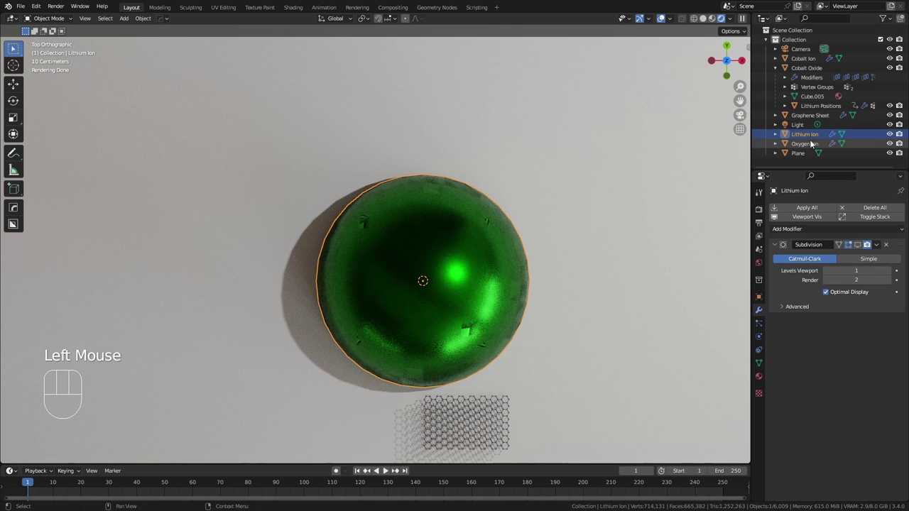
{"action": "left_click", "coordinate": [805, 143], "text": "ctrl"}
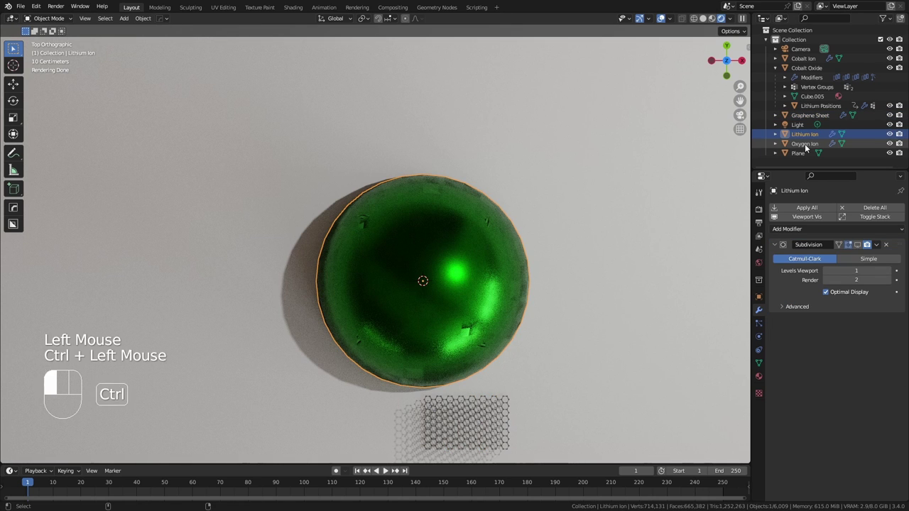
{"action": "left_click", "coordinate": [805, 59], "text": "ctrl"}
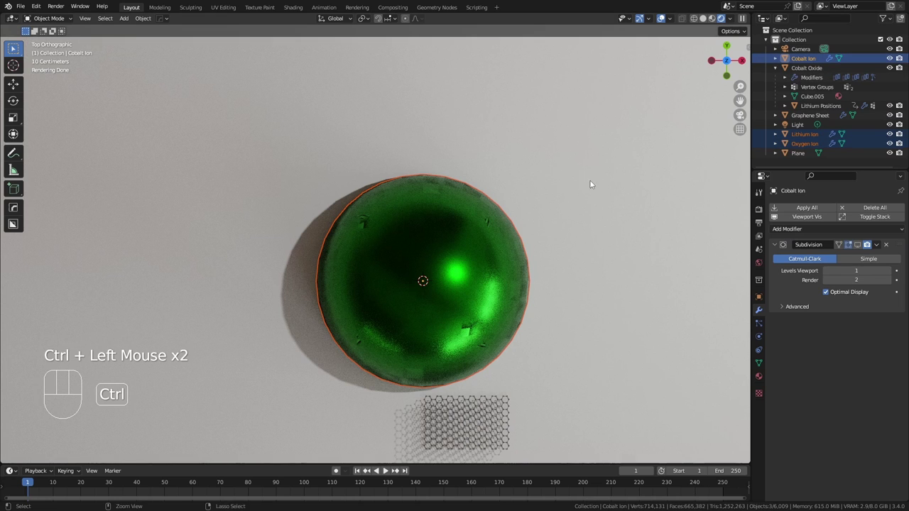
{"action": "key", "text": "m"}
{"action": "left_click", "coordinate": [634, 134]}
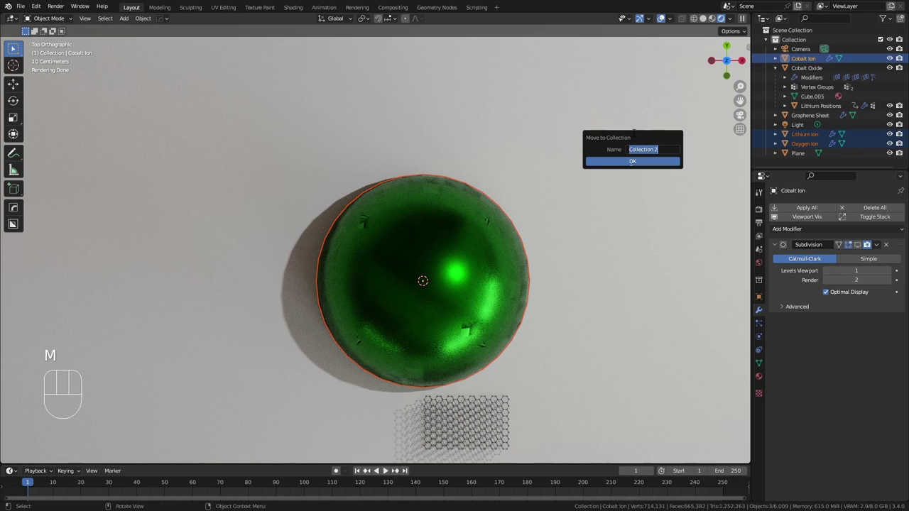
{"action": "left_click", "coordinate": [638, 162]}
Step: Scale the Cobalt, Lithium and Oxygen Ion objects down together, first to under a tenth of their size and again by about 0.81
{"action": "key", "text": "s"}
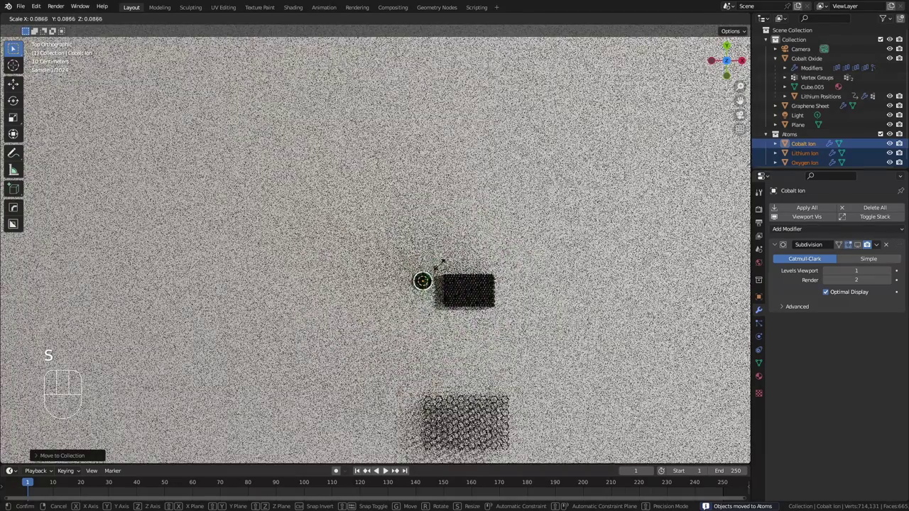
{"action": "left_click", "coordinate": [437, 270]}
{"action": "scroll", "coordinate": [514, 287], "scroll_direction": "up", "scroll_amount": 2}
{"action": "middle_click_drag", "start_coordinate": [348, 153], "coordinate": [417, 288], "text": "shift"}
{"action": "scroll", "coordinate": [337, 136], "scroll_direction": "up", "scroll_amount": 4}
{"action": "scroll", "coordinate": [418, 288], "scroll_direction": "up", "scroll_amount": 4}
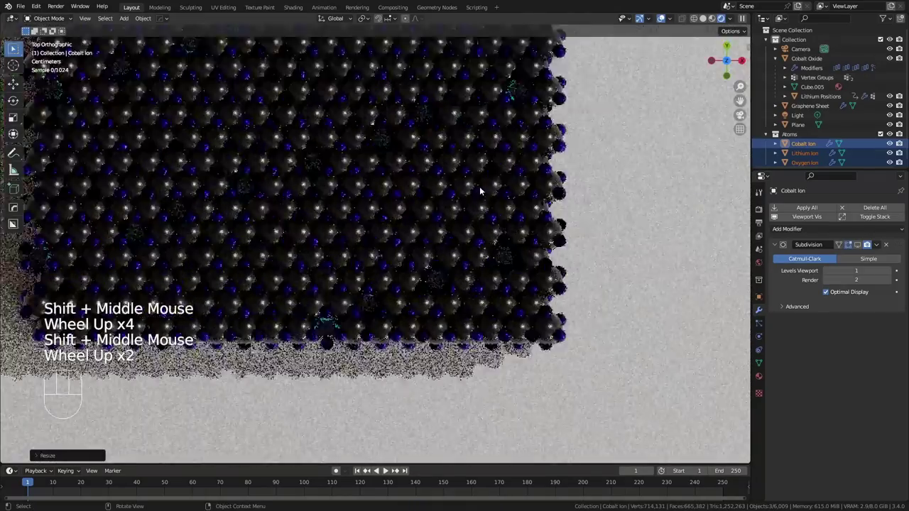
{"action": "key", "text": "s"}
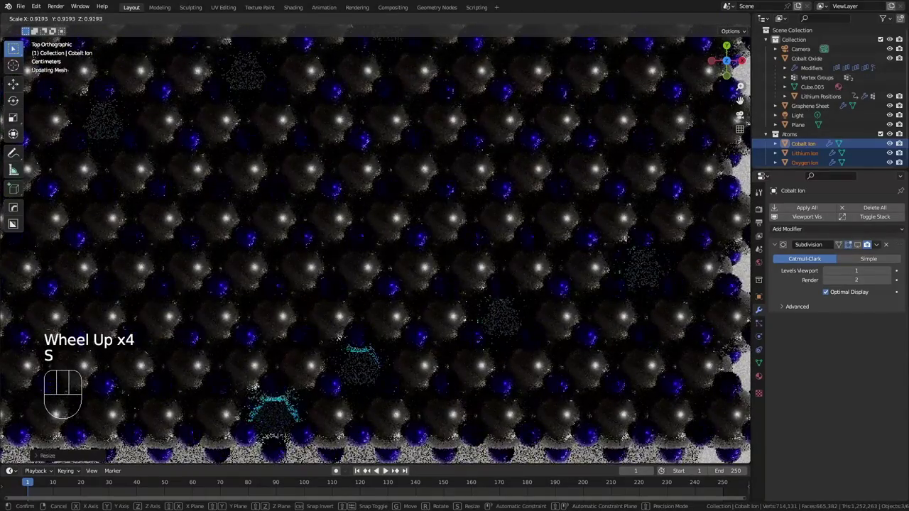
{"action": "left_click", "coordinate": [390, 244]}
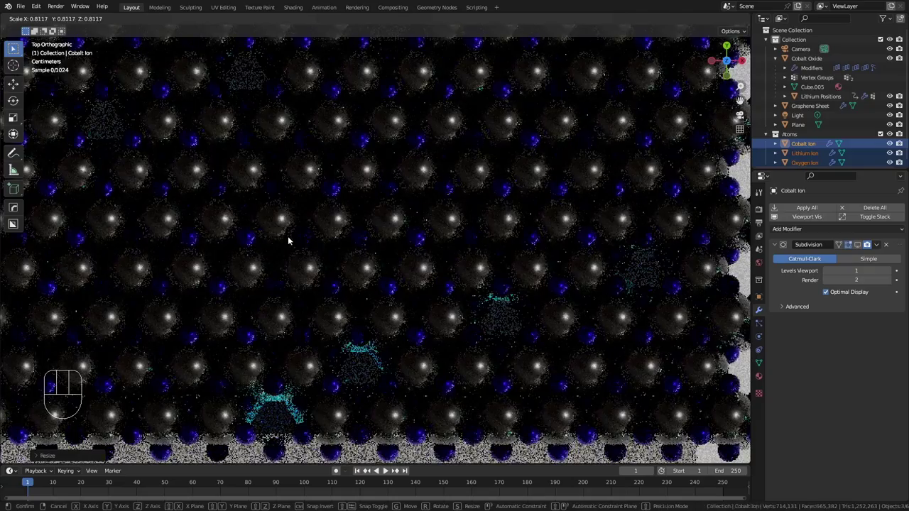
Step: Scale only the Cobalt Ion down to about 0.27 and exclude the Atoms collection from the view layer
{"action": "middle_click_drag", "start_coordinate": [390, 243], "coordinate": [326, 179]}
{"action": "scroll", "coordinate": [456, 308], "scroll_direction": "down", "scroll_amount": 2}
{"action": "middle_click_drag", "start_coordinate": [456, 308], "coordinate": [461, 238], "text": "shift"}
{"action": "left_click", "coordinate": [561, 173]}
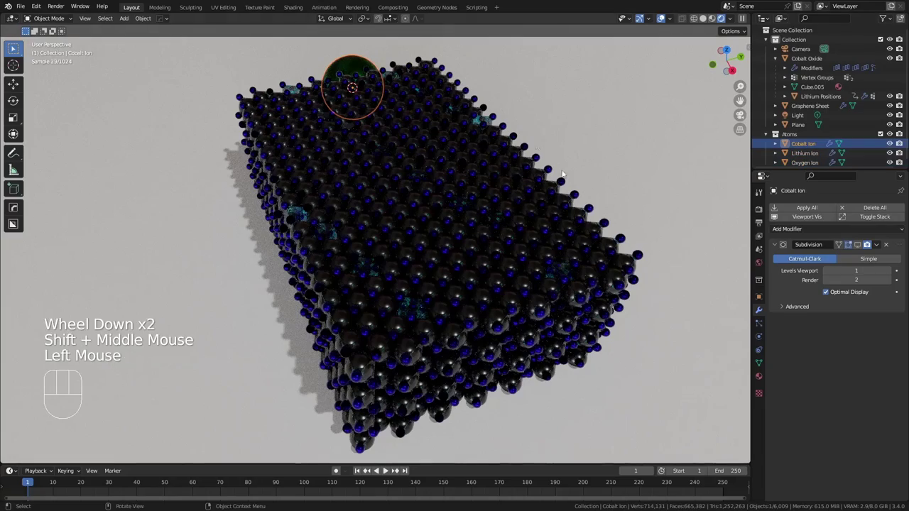
{"action": "key", "text": "s"}
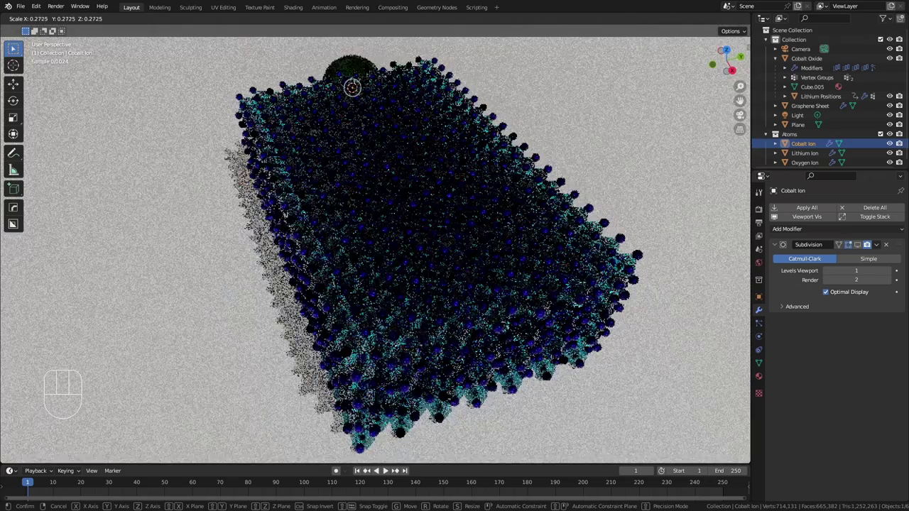
{"action": "left_click", "coordinate": [353, 87]}
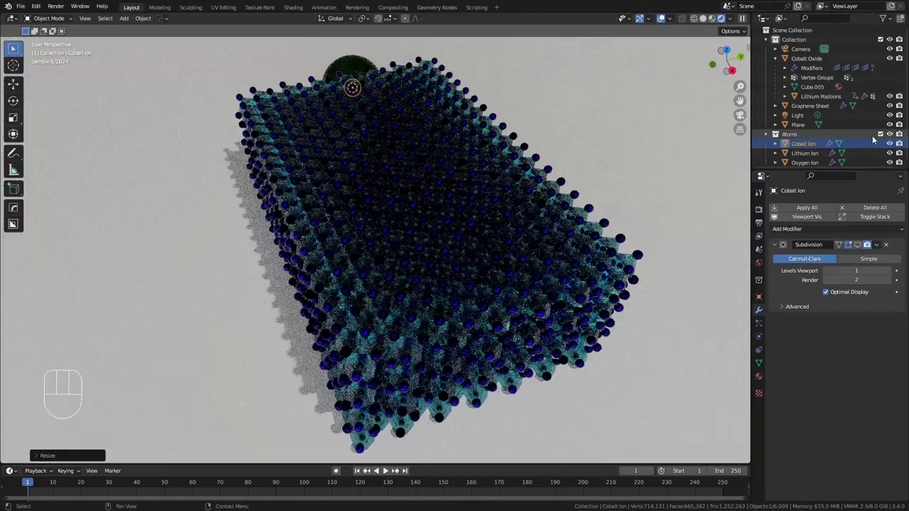
{"action": "left_click", "coordinate": [881, 135]}
Step: Select the Cobalt Oxide crystal and scale it up beside the graphene stack
{"action": "left_click", "coordinate": [526, 239]}
{"action": "scroll", "coordinate": [526, 239], "scroll_direction": "down", "scroll_amount": 2}
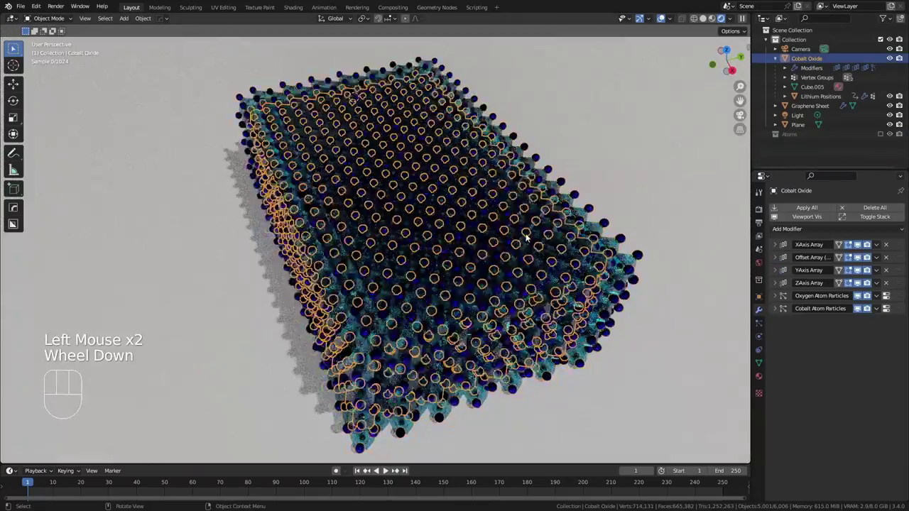
{"action": "scroll", "coordinate": [451, 275], "scroll_direction": "down", "scroll_amount": 1, "text": "shift"}
{"action": "scroll", "coordinate": [451, 275], "scroll_direction": "down", "scroll_amount": 1}
{"action": "middle_click_drag", "start_coordinate": [426, 235], "coordinate": [503, 186], "text": "shift"}
{"action": "scroll", "coordinate": [501, 191], "scroll_direction": "down", "scroll_amount": 3}
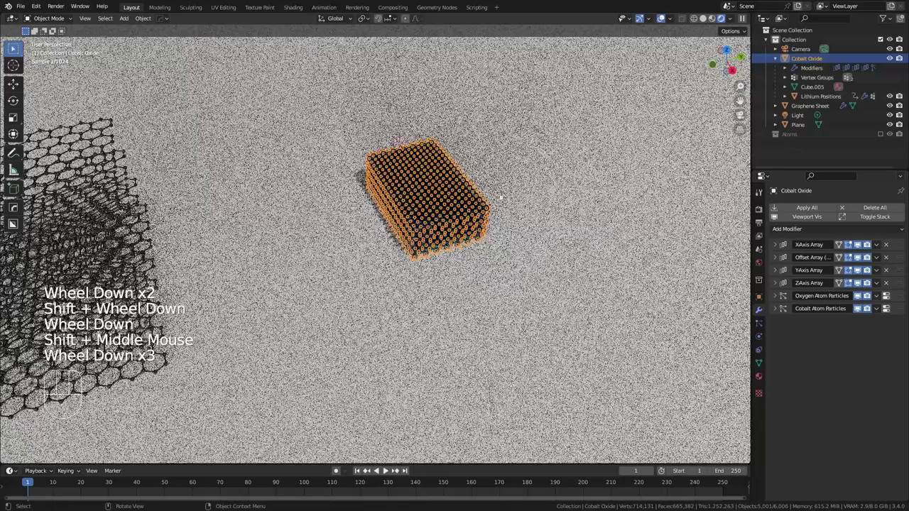
{"action": "key", "text": "s"}
{"action": "left_click", "coordinate": [599, 208]}
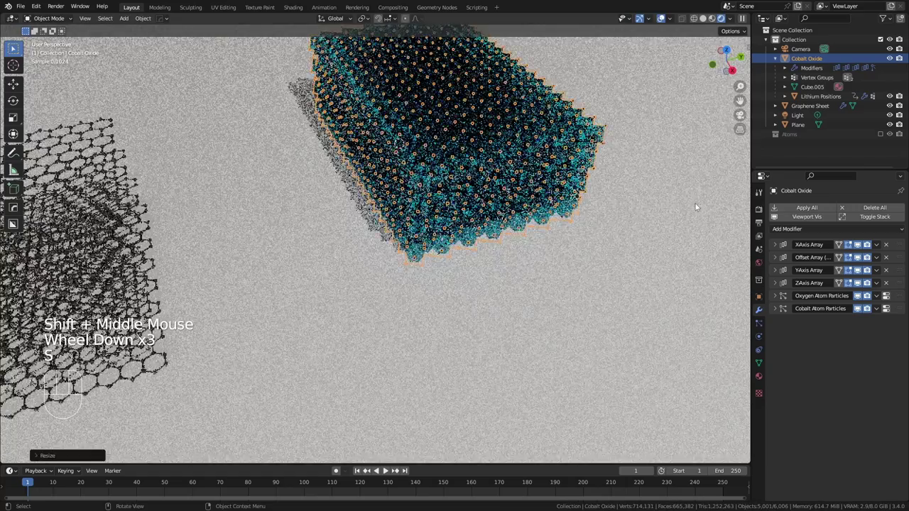
Step: In right view, raise the Cobalt Oxide crystal slightly along the global Z axis so its lowest layer sits at ground level
{"action": "key", "text": "KP_3"}
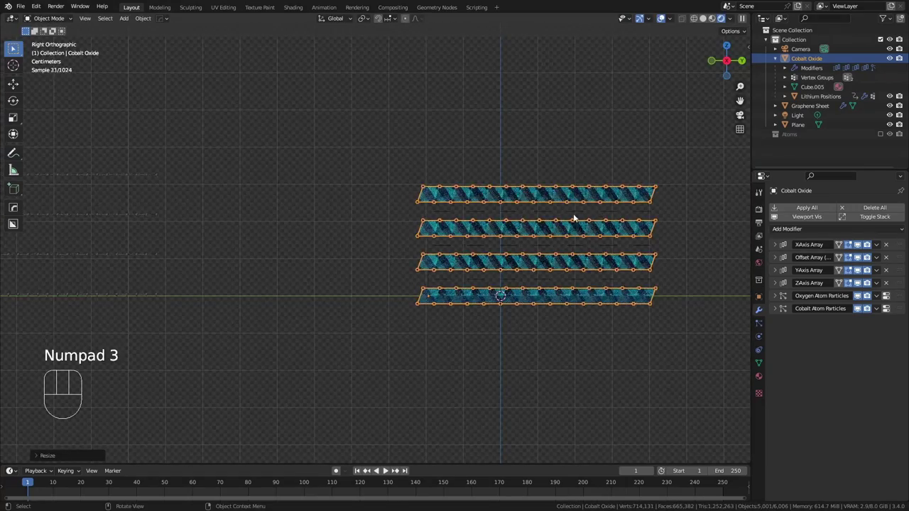
{"action": "key", "text": "g"}
{"action": "key", "text": "z"}
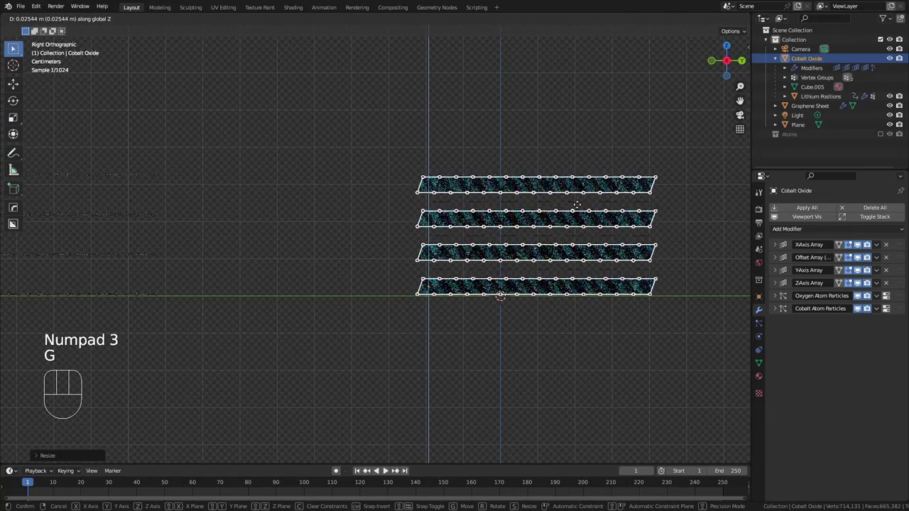
{"action": "left_click", "coordinate": [572, 211]}
{"action": "mouse_move", "coordinate": [573, 211]}
{"action": "middle_mouse_down"}
{"action": "mouse_move", "coordinate": [495, 191]}
{"action": "mouse_move", "coordinate": [578, 219]}
{"action": "middle_mouse_up"}
{"action": "scroll", "coordinate": [540, 220], "scroll_direction": "down", "scroll_amount": 2}
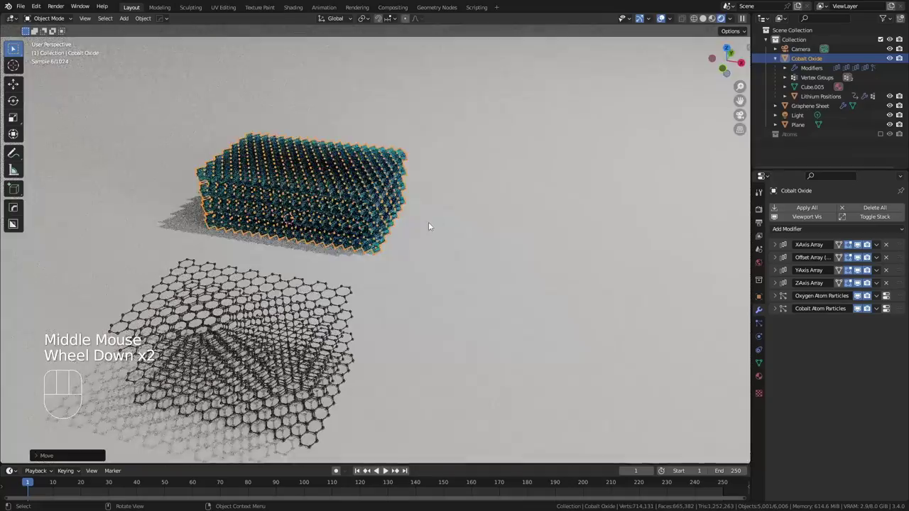
Step: In top view, move the Cobalt Oxide crystal in the XY plane to align with the graphene stack's +X edge, leaving a gap along Y
{"action": "key", "text": "KP_7"}
{"action": "scroll", "coordinate": [380, 216], "scroll_direction": "down", "scroll_amount": 2}
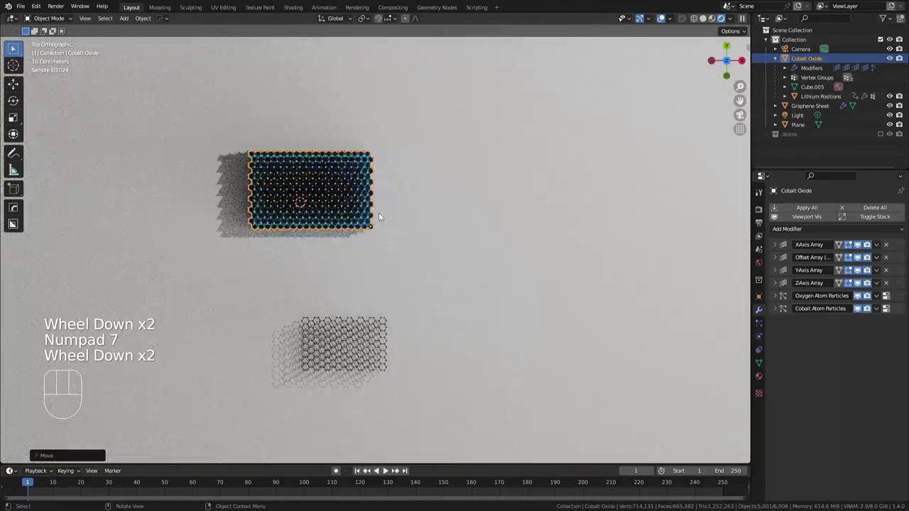
{"action": "scroll", "coordinate": [380, 217], "scroll_direction": "up", "scroll_amount": 1}
{"action": "key", "text": "g"}
{"action": "key", "text": "shift+z"}
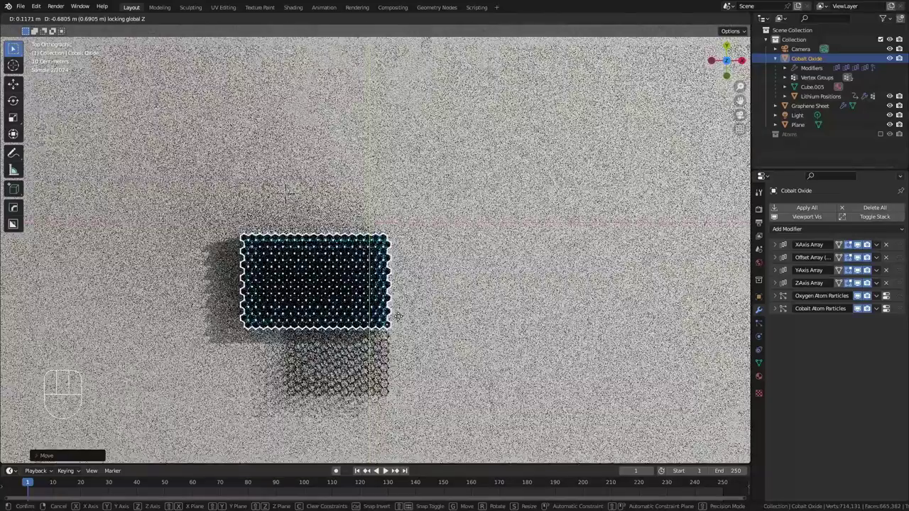
{"action": "left_click", "coordinate": [398, 316]}
{"action": "key", "text": "g"}
{"action": "key", "text": "y"}
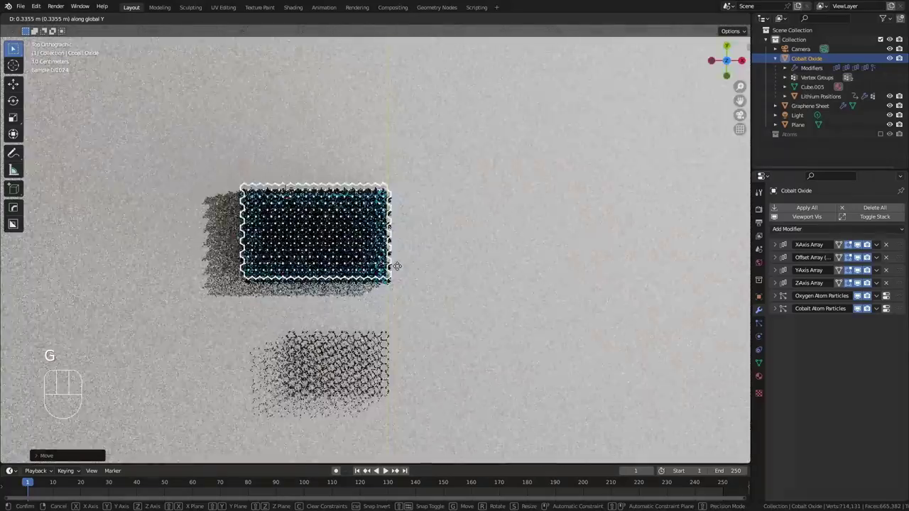
{"action": "left_click", "coordinate": [396, 273]}
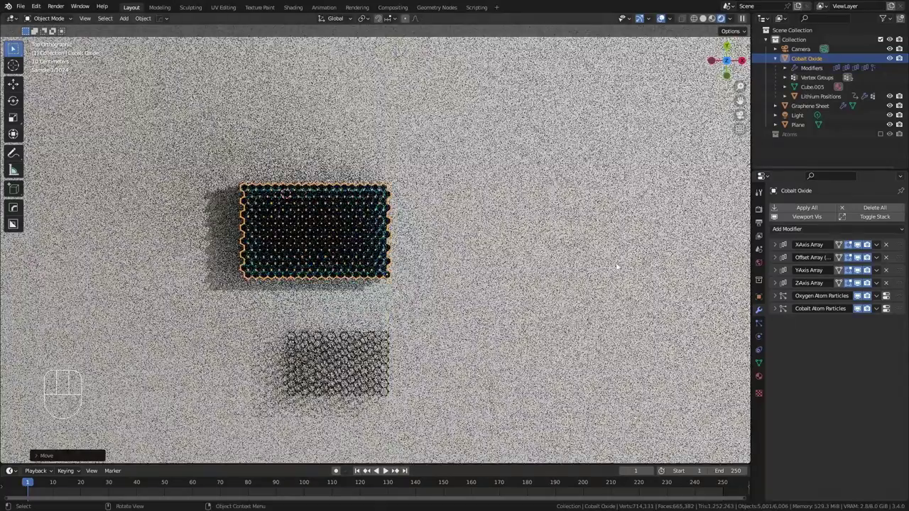
Step: Set the count of the crystal's YAxis Array modifier to 6
{"action": "left_click", "coordinate": [774, 270]}
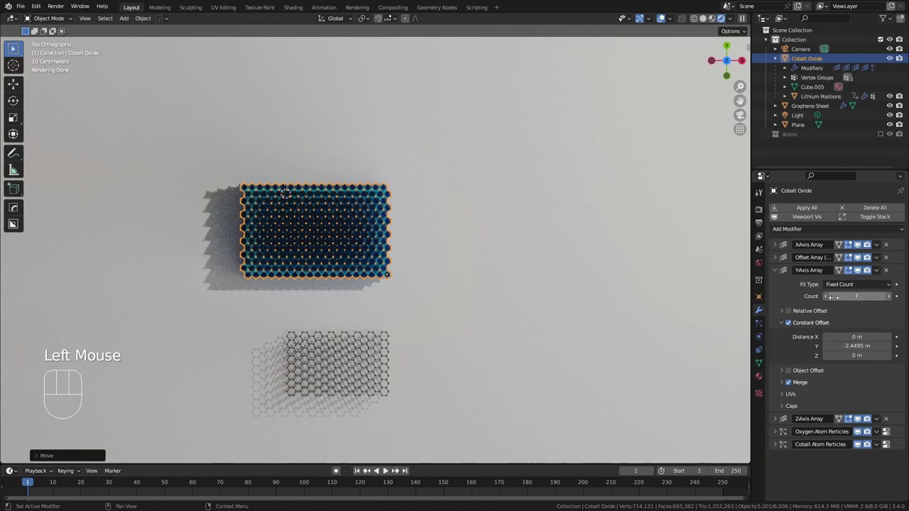
{"action": "left_click", "coordinate": [825, 296]}
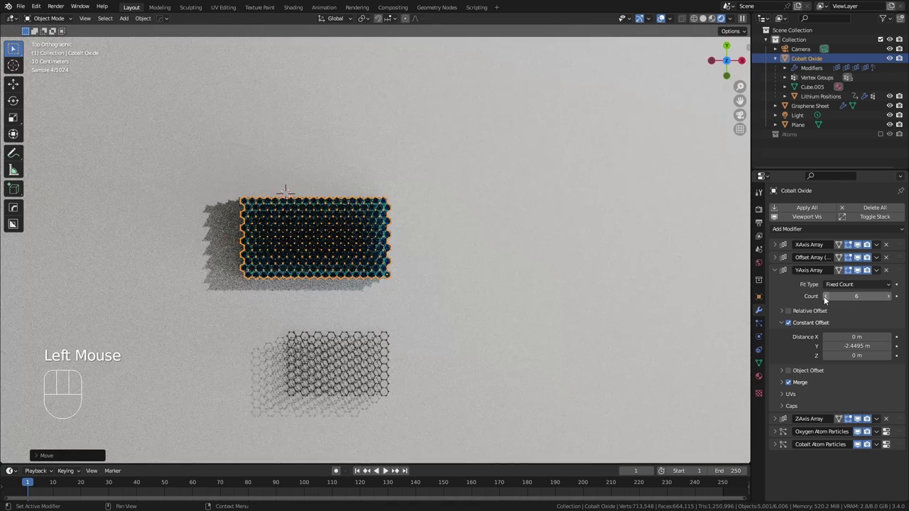
Step: Set the Cobalt Oxide object's XAxis Array count to 13 so its width matches the graphene sheets
{"action": "left_click", "coordinate": [777, 270]}
{"action": "left_click", "coordinate": [775, 245]}
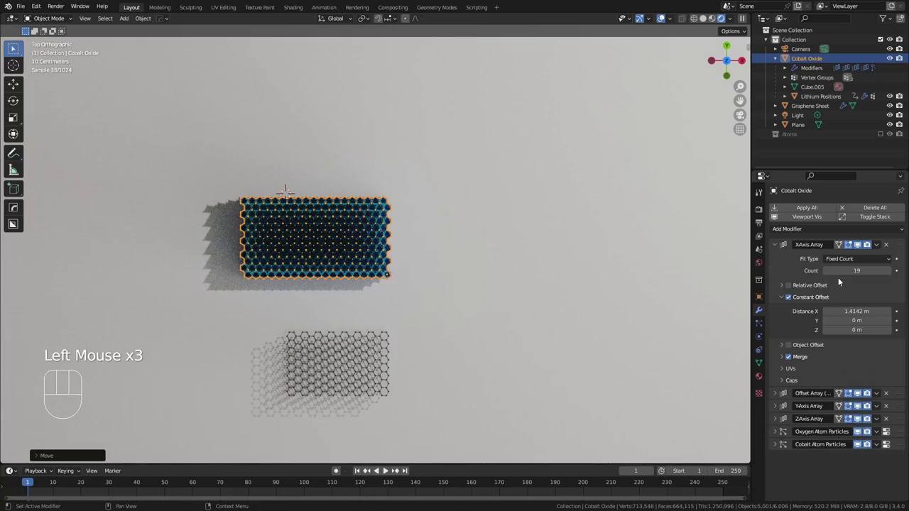
{"action": "left_click", "coordinate": [824, 270]}
{"action": "left_click", "coordinate": [824, 271]}
{"action": "left_click", "coordinate": [823, 271]}
{"action": "left_click", "coordinate": [824, 270]}
{"action": "left_click", "coordinate": [823, 270]}
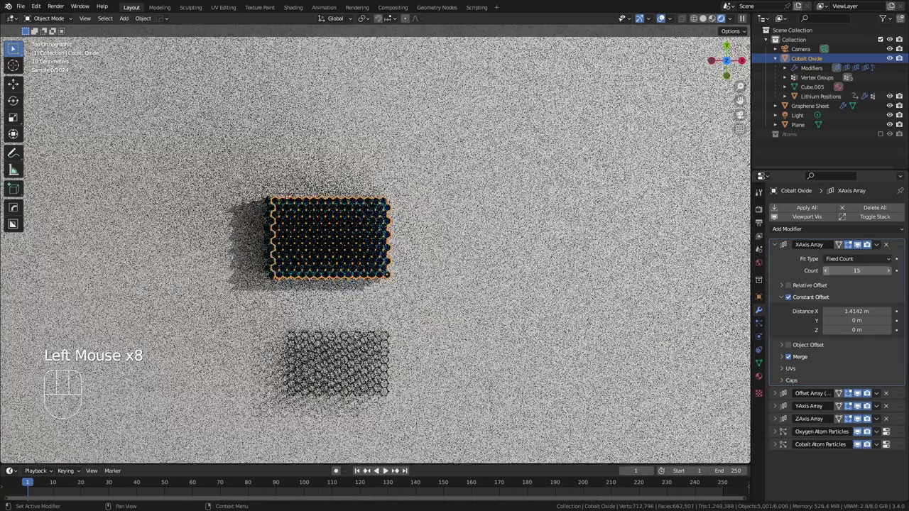
{"action": "left_click", "coordinate": [824, 270]}
{"action": "left_click", "coordinate": [824, 271]}
{"action": "left_click", "coordinate": [824, 271]}
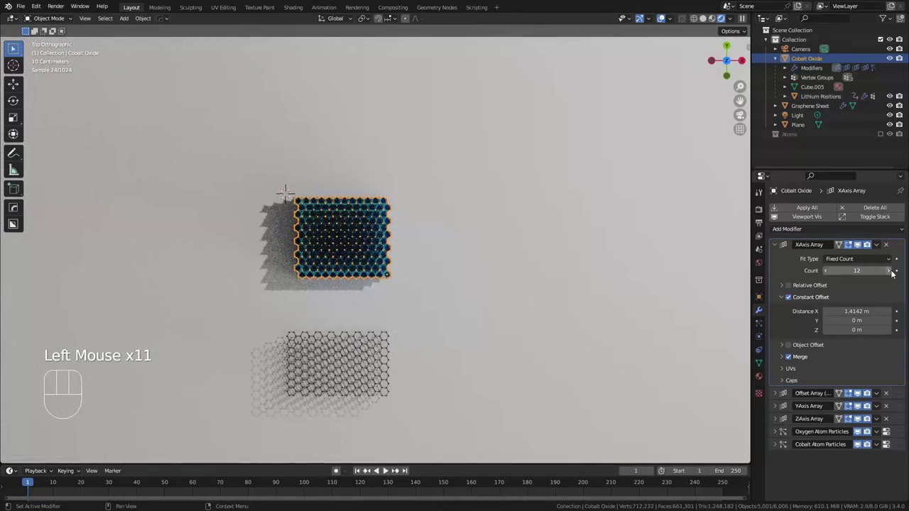
{"action": "left_click", "coordinate": [890, 270]}
{"action": "left_click", "coordinate": [412, 329]}
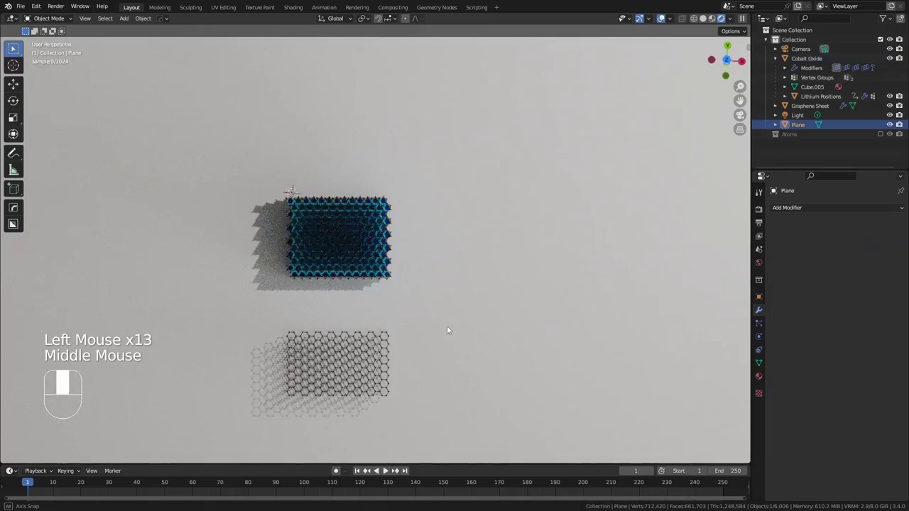
Step: Reduce the Graphene Sheet Array modifier's relative Z offset to about 10.07 to align its layers with the cobalt oxide stack
{"action": "middle_click_drag", "start_coordinate": [447, 326], "coordinate": [365, 254]}
{"action": "scroll", "coordinate": [364, 253], "scroll_direction": "up", "scroll_amount": 2}
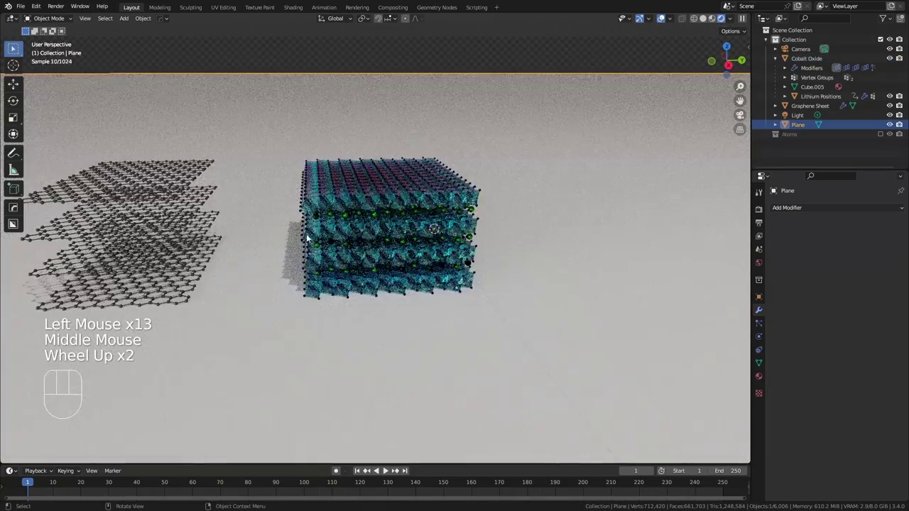
{"action": "scroll", "coordinate": [260, 218], "scroll_direction": "up", "scroll_amount": 1}
{"action": "middle_click_drag", "start_coordinate": [260, 217], "coordinate": [340, 209], "text": "shift"}
{"action": "left_click", "coordinate": [188, 183]}
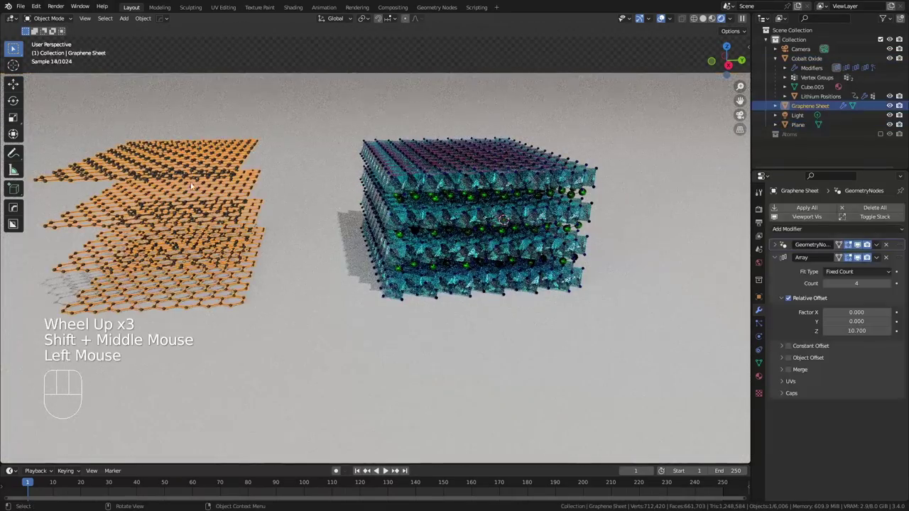
{"action": "left_click_drag", "start_coordinate": [857, 331], "coordinate": [845, 332], "text": "shift"}
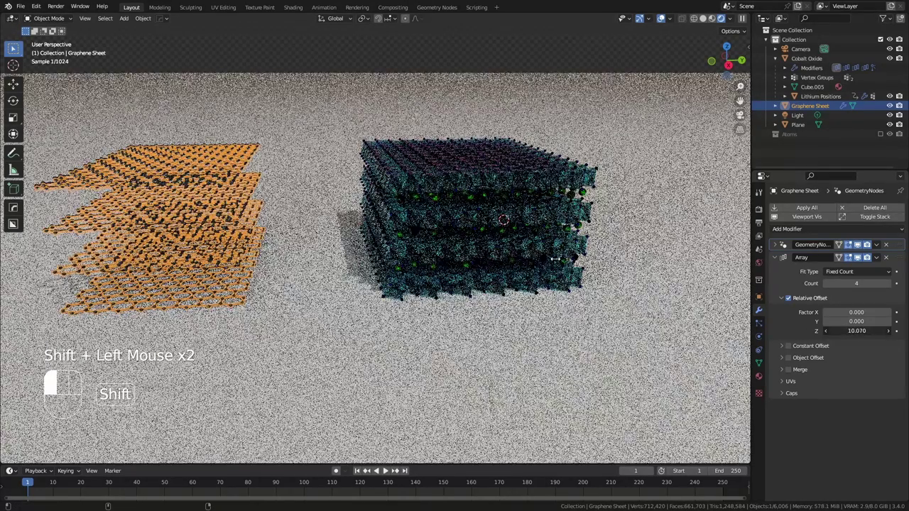
{"action": "left_click", "coordinate": [454, 333]}
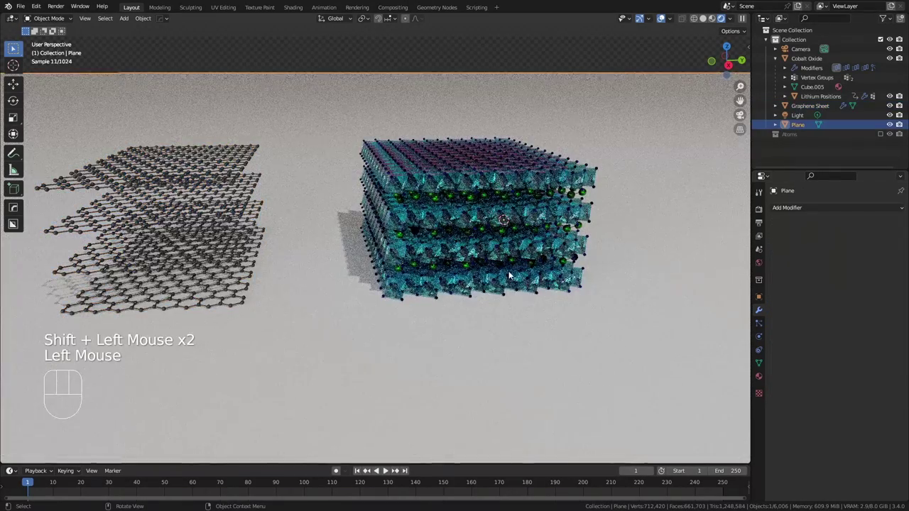
Step: Add a mesh cube and scale it down uniformly to about 0.33
{"action": "scroll", "coordinate": [443, 254], "scroll_direction": "down", "scroll_amount": 1}
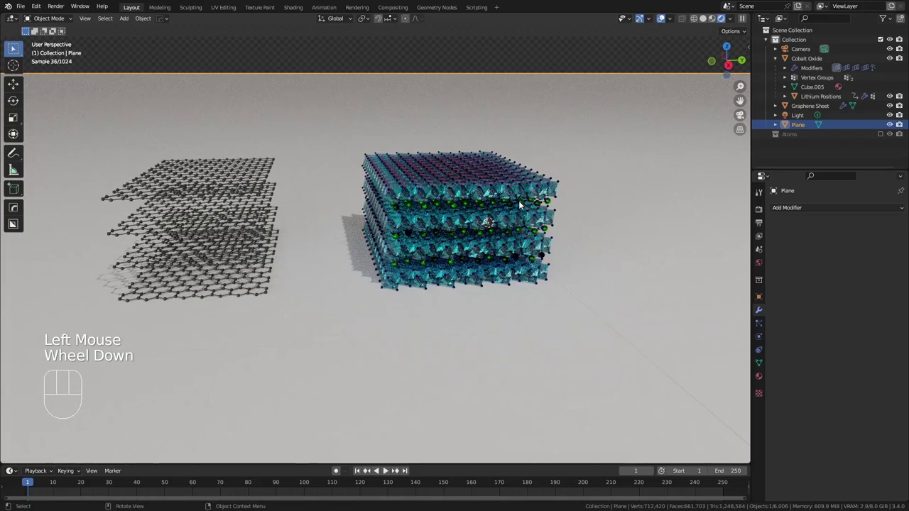
{"action": "key", "text": "shift+a"}
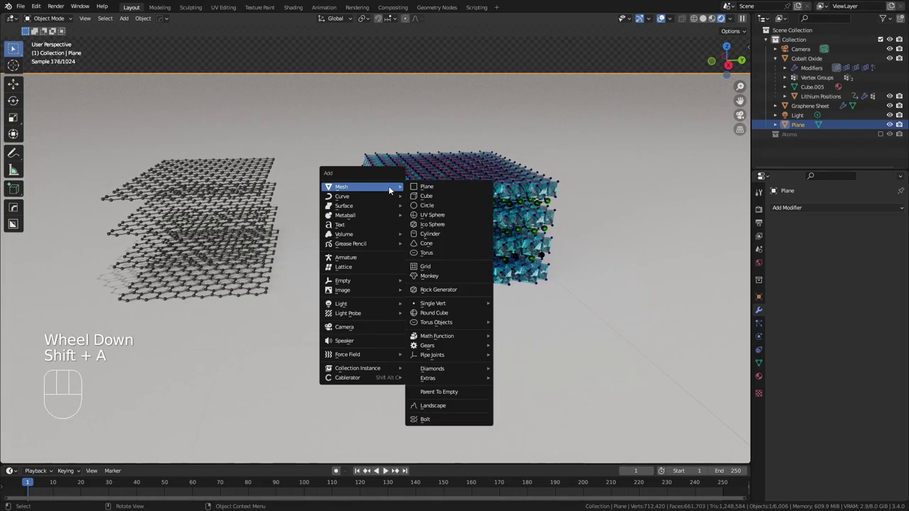
{"action": "left_click", "coordinate": [454, 192]}
{"action": "key", "text": "s"}
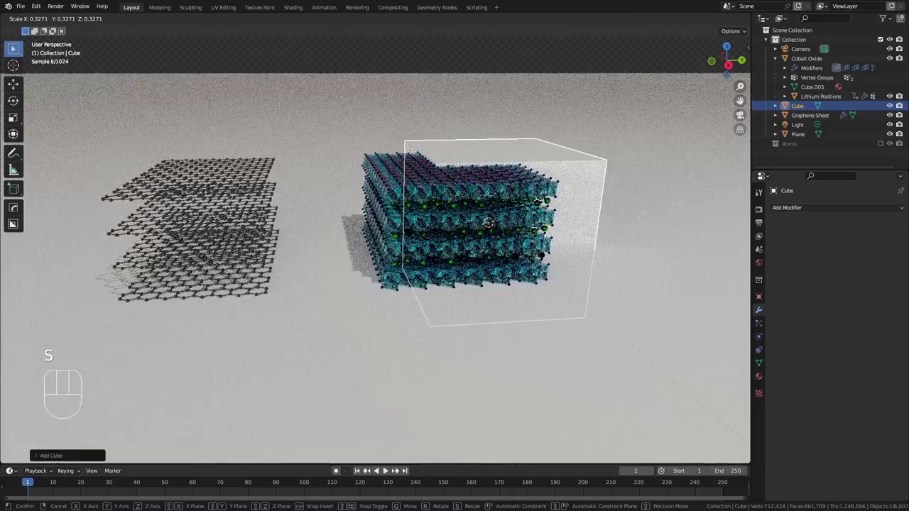
{"action": "left_click", "coordinate": [517, 189]}
Step: Move the cube in top view to the far Y side of the cobalt oxide and scale it along Y to about 0.15
{"action": "key", "text": "KP_7"}
{"action": "scroll", "coordinate": [319, 149], "scroll_direction": "down", "scroll_amount": 2}
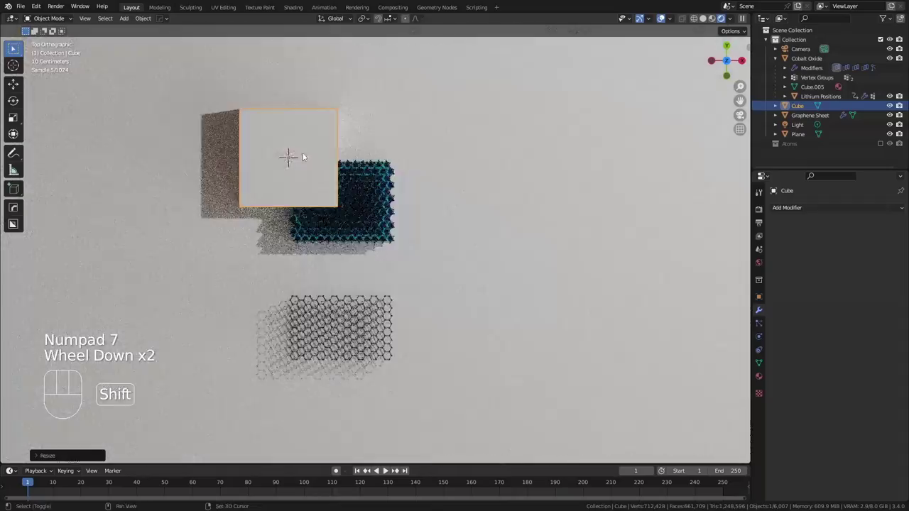
{"action": "middle_click_drag", "start_coordinate": [319, 149], "coordinate": [318, 179], "text": "shift"}
{"action": "key", "text": "g"}
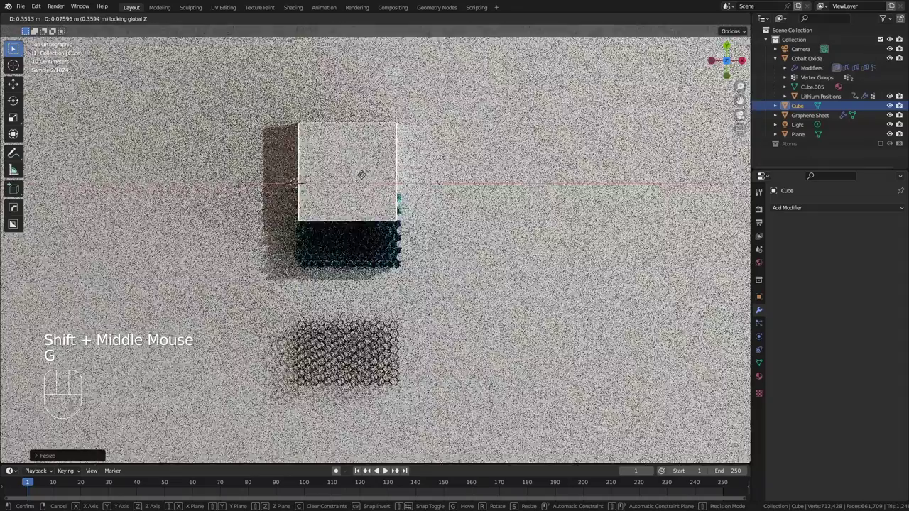
{"action": "left_click", "coordinate": [441, 178]}
{"action": "key", "text": "s"}
{"action": "key", "text": "y"}
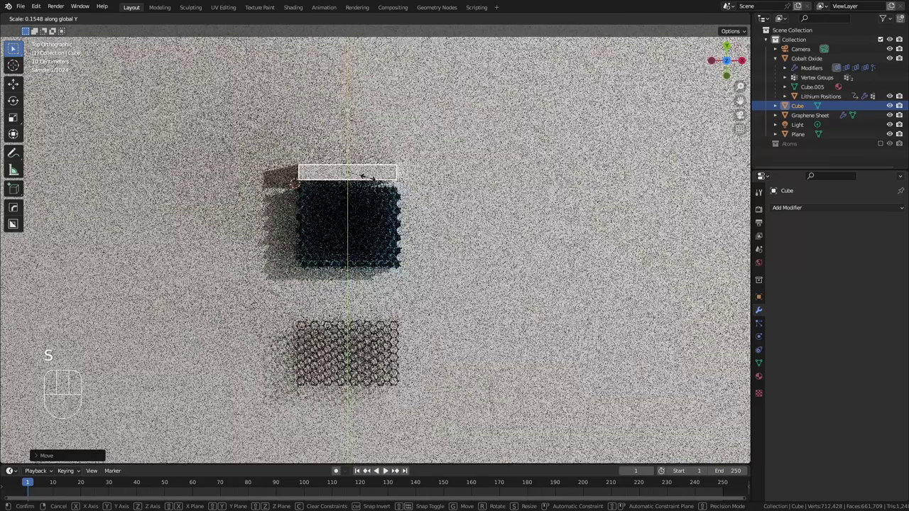
{"action": "left_click", "coordinate": [374, 177]}
Step: Raise the slab along Z to the cobalt oxide stack's mid-height and scale it along Z to about 0.49
{"action": "middle_click_drag", "start_coordinate": [475, 219], "coordinate": [364, 118]}
{"action": "key", "text": "KP_1"}
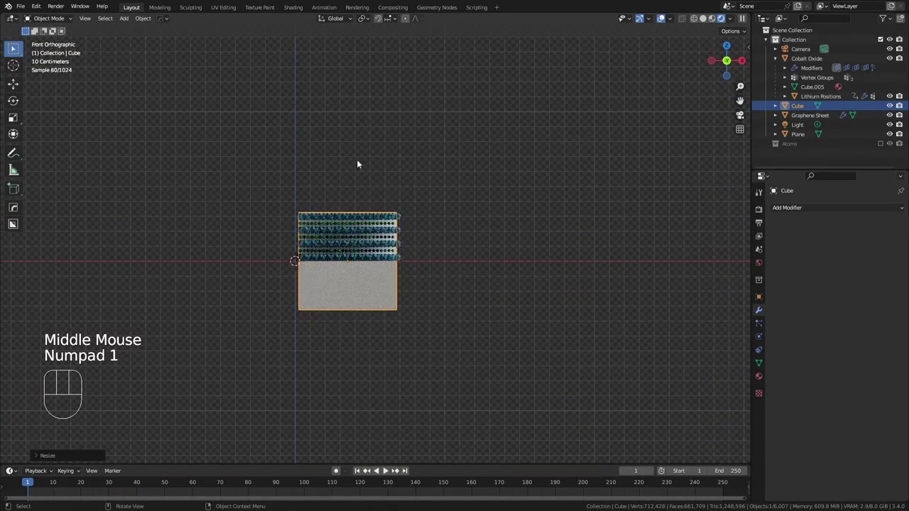
{"action": "scroll", "coordinate": [356, 164], "scroll_direction": "up", "scroll_amount": 3}
{"action": "key", "text": "g"}
{"action": "key", "text": "z"}
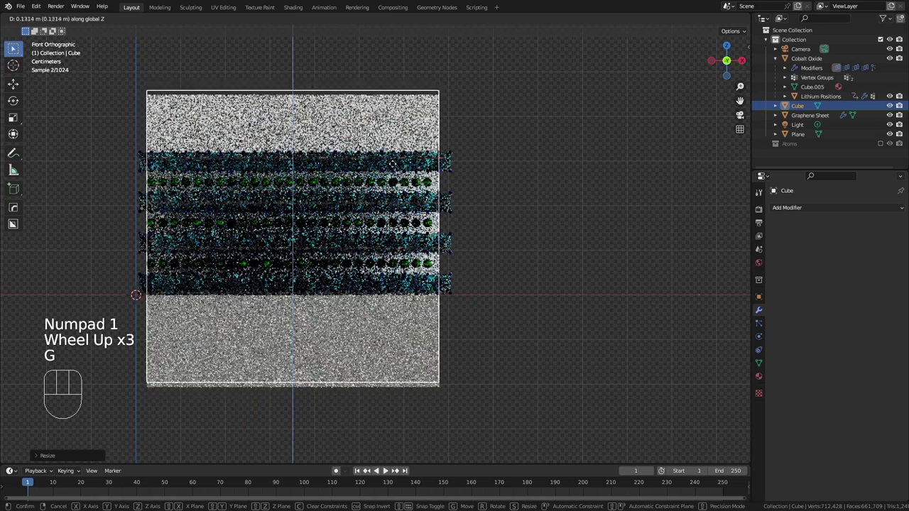
{"action": "left_click", "coordinate": [512, 164]}
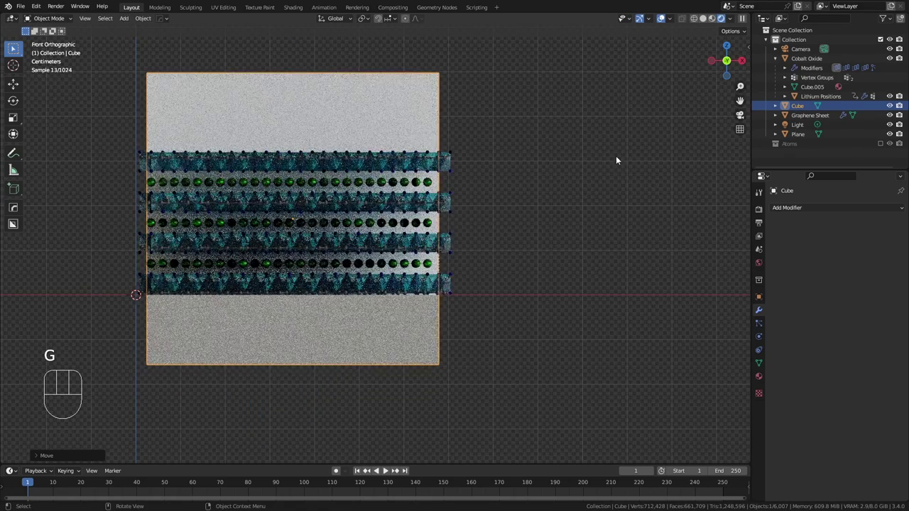
{"action": "key", "text": "s"}
{"action": "key", "text": "z"}
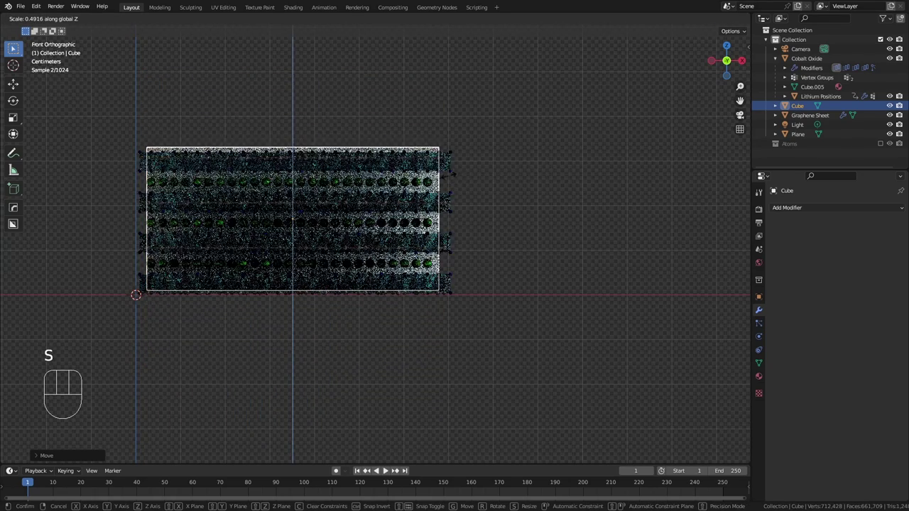
{"action": "left_click", "coordinate": [355, 187]}
Step: Widen the slab slightly along X, by a factor of about 1.06, to cover the cobalt oxide stack's end
{"action": "middle_click_drag", "start_coordinate": [355, 187], "coordinate": [623, 202]}
{"action": "scroll", "coordinate": [412, 217], "scroll_direction": "down", "scroll_amount": 2}
{"action": "middle_click_drag", "start_coordinate": [563, 201], "coordinate": [569, 250], "text": "shift"}
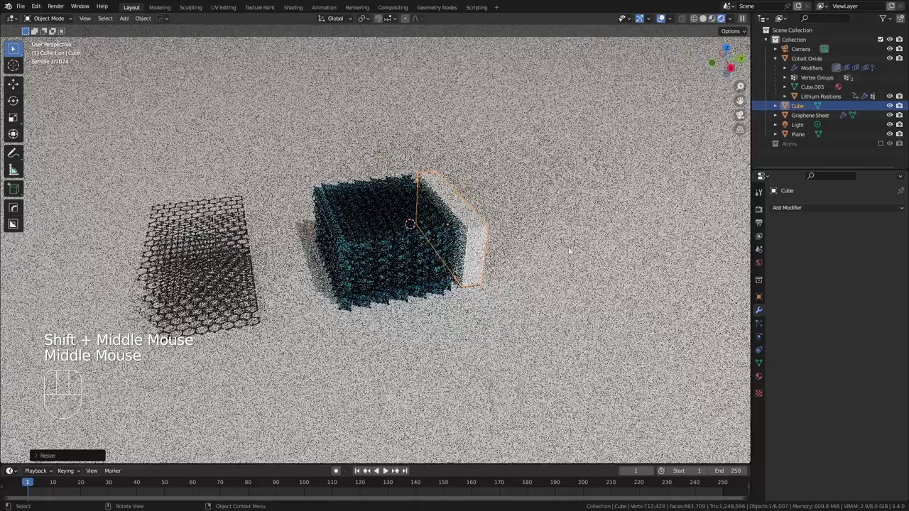
{"action": "scroll", "coordinate": [569, 250], "scroll_direction": "up", "scroll_amount": 1}
{"action": "key", "text": "s"}
{"action": "key", "text": "x"}
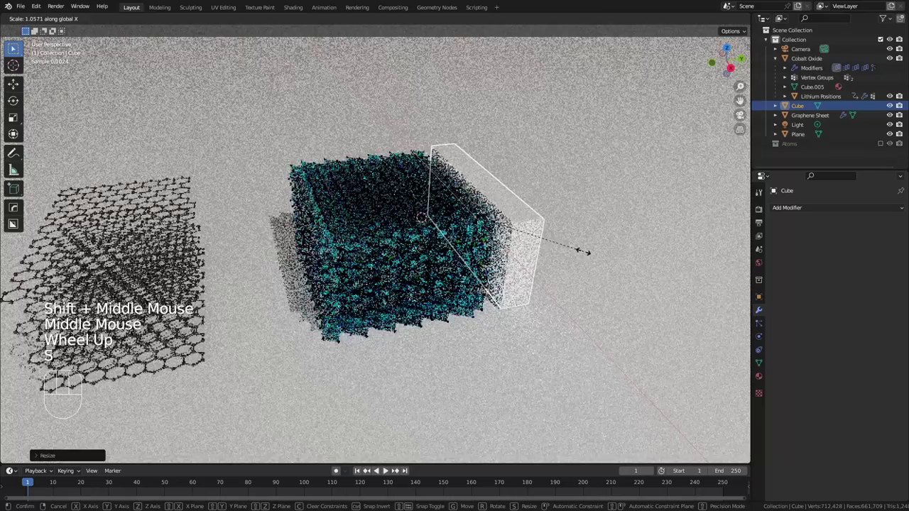
{"action": "left_click", "coordinate": [589, 247]}
{"action": "left_click", "coordinate": [575, 280]}
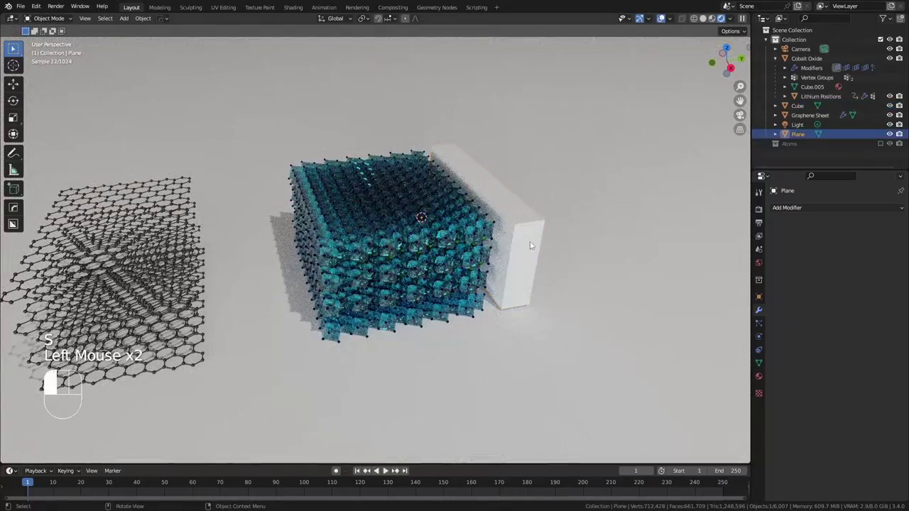
Step: Move the slab about -0.03 m along Y, closer to the cobalt oxide stack
{"action": "key", "text": "g"}
{"action": "key", "text": "y"}
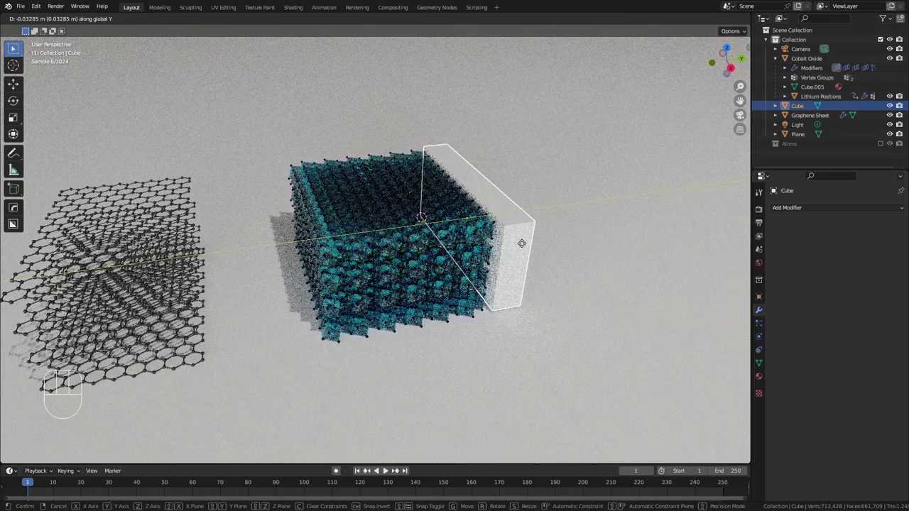
{"action": "left_click", "coordinate": [548, 270]}
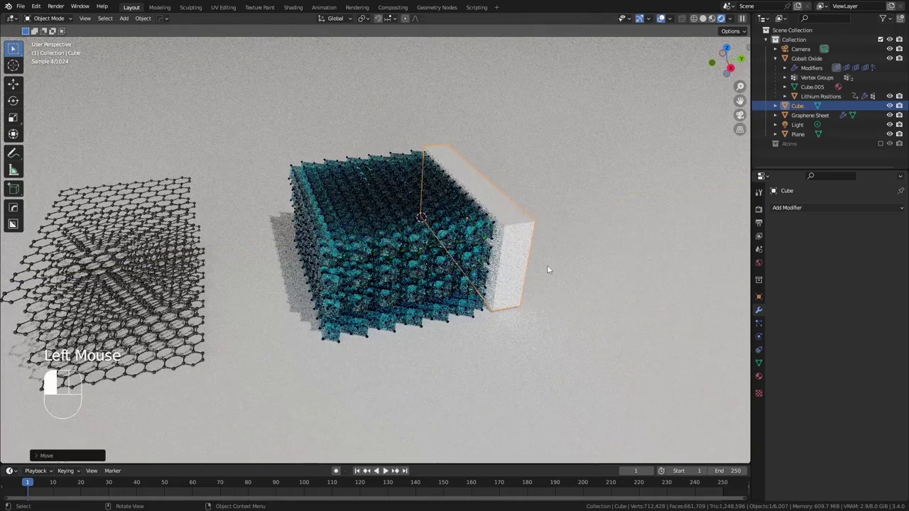
{"action": "left_click", "coordinate": [547, 270]}
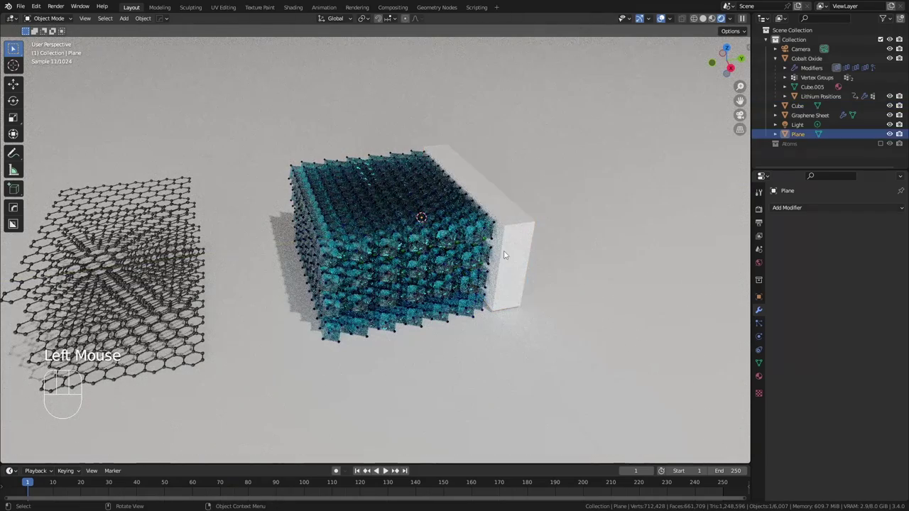
Step: Add a Bevel modifier to the slab and apply the object's scale
{"action": "left_click", "coordinate": [800, 208]}
{"action": "left_click", "coordinate": [731, 245]}
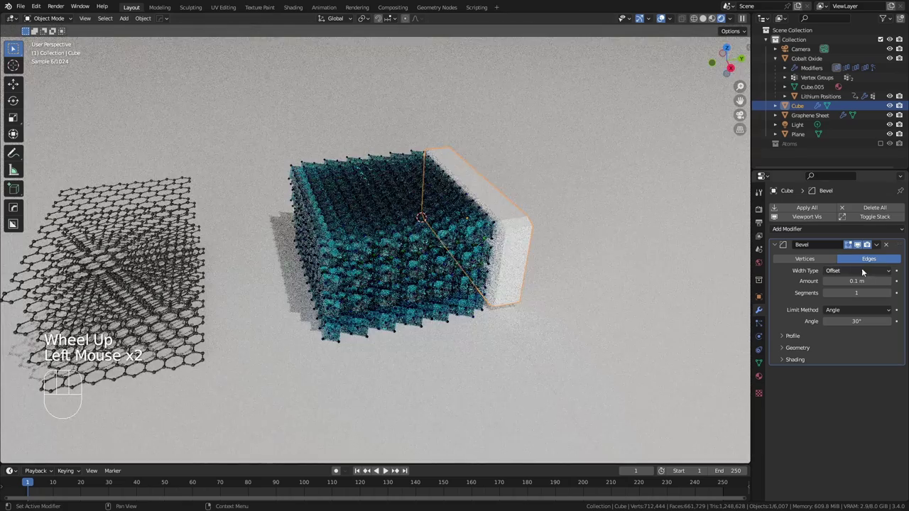
{"action": "key", "text": "ctrl+a"}
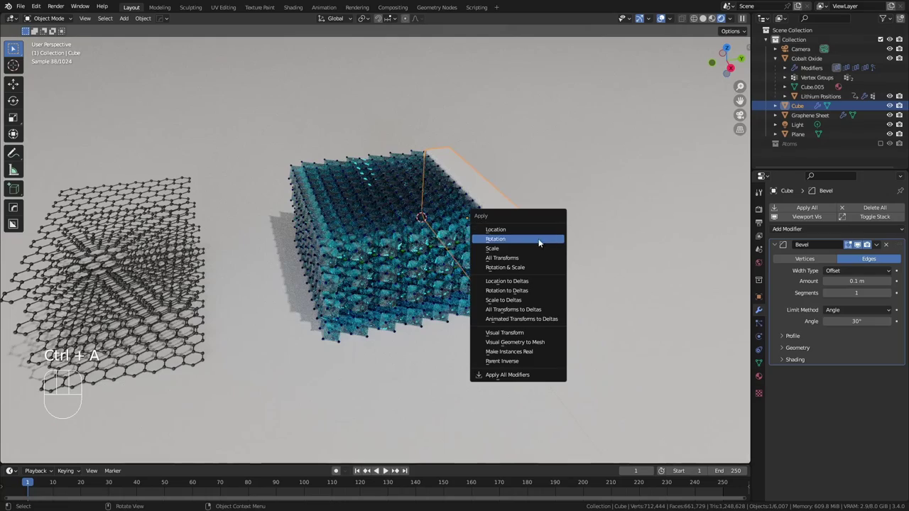
{"action": "left_click", "coordinate": [536, 249]}
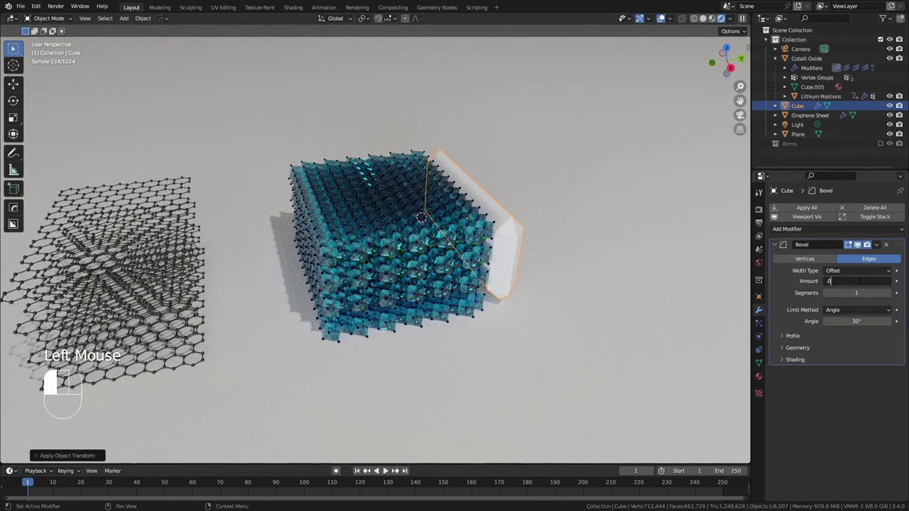
Step: Set the slab's bevel amount to 0.01 m with 3 segments
{"action": "type", "text": "1"}
{"action": "key", "text": "Return"}
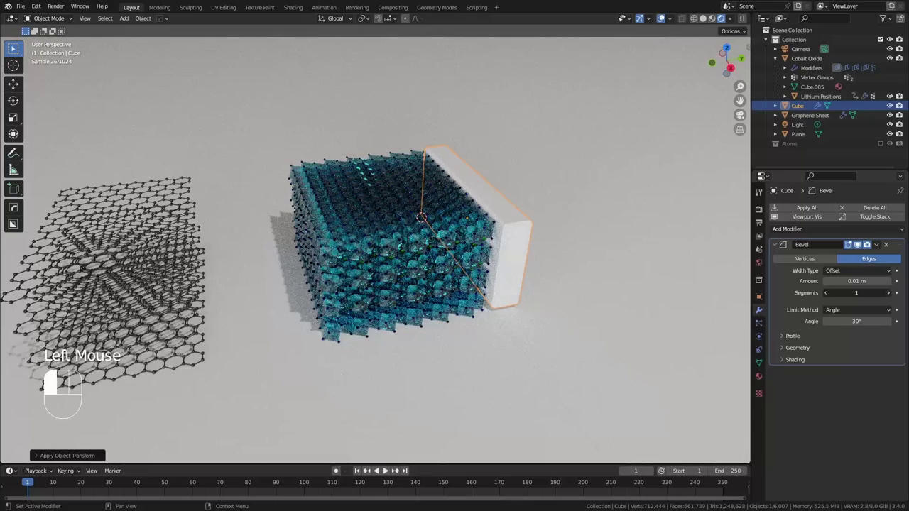
{"action": "left_click", "coordinate": [887, 292]}
{"action": "left_click", "coordinate": [888, 293]}
Step: Add a level 2 Subdivision modifier to the slab and apply smooth shading
{"action": "key", "text": "ctrl+2"}
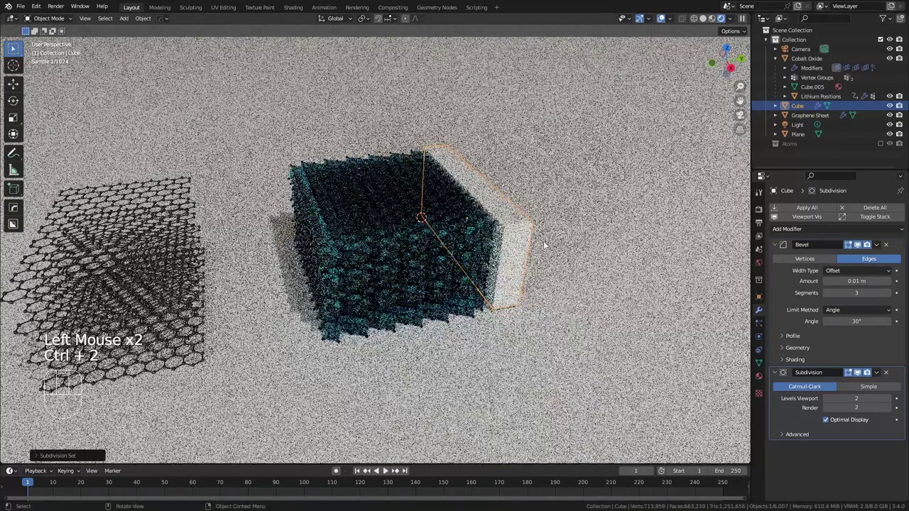
{"action": "right_click", "coordinate": [517, 237]}
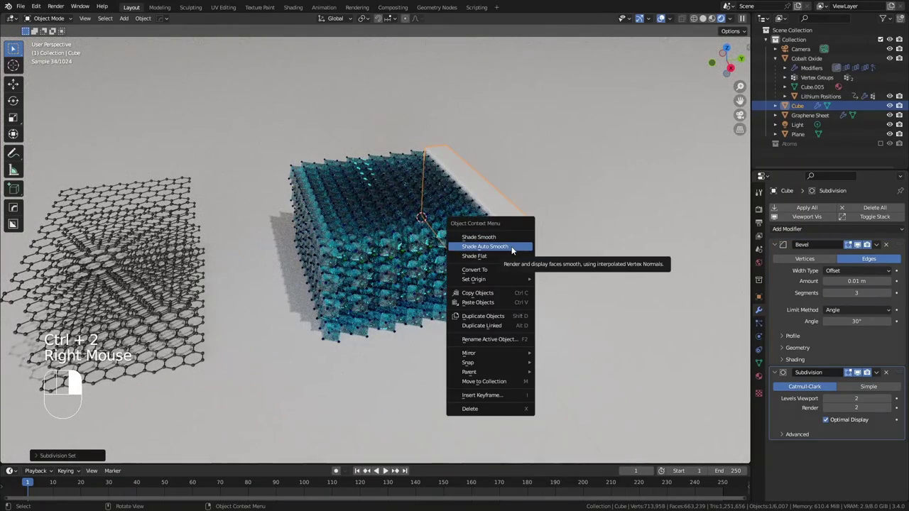
{"action": "left_click", "coordinate": [511, 250]}
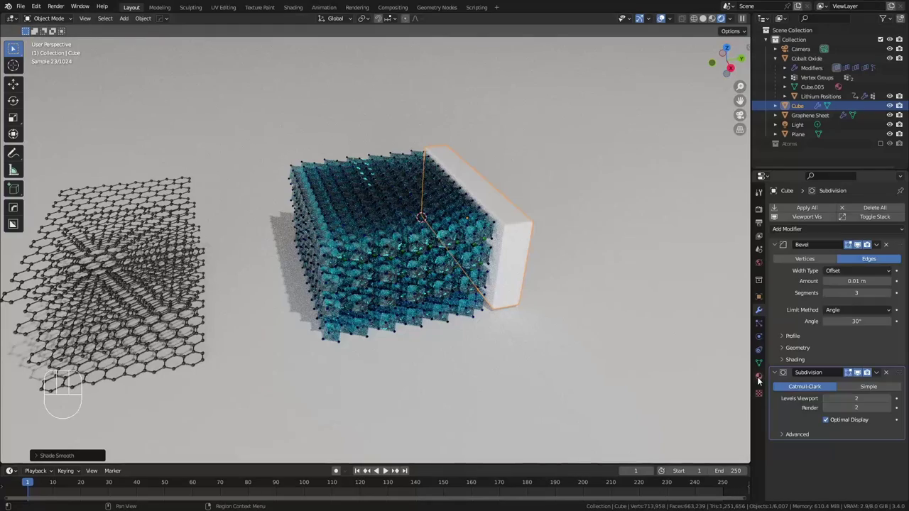
Step: Create a new material for the slab with Metallic 1.000 and Roughness 0.300
{"action": "left_click", "coordinate": [758, 376]}
{"action": "left_click", "coordinate": [814, 250]}
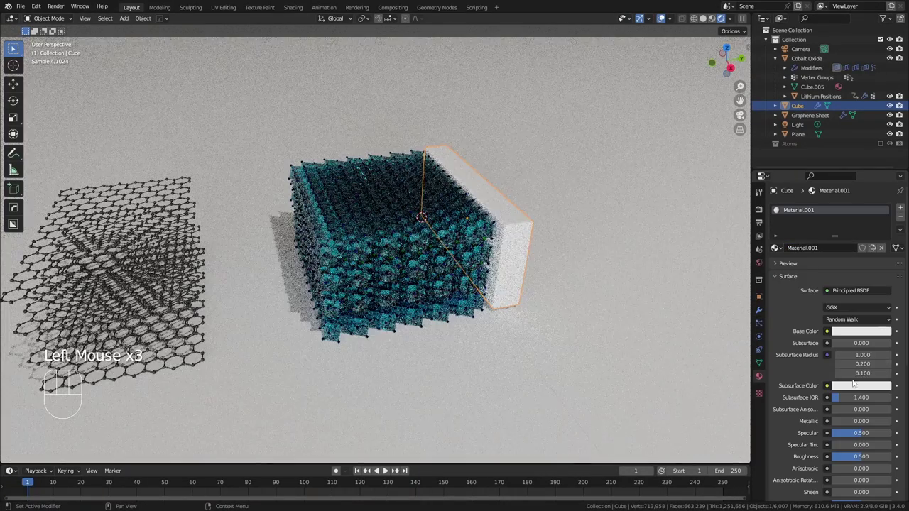
{"action": "left_click_drag", "start_coordinate": [839, 422], "coordinate": [893, 422]}
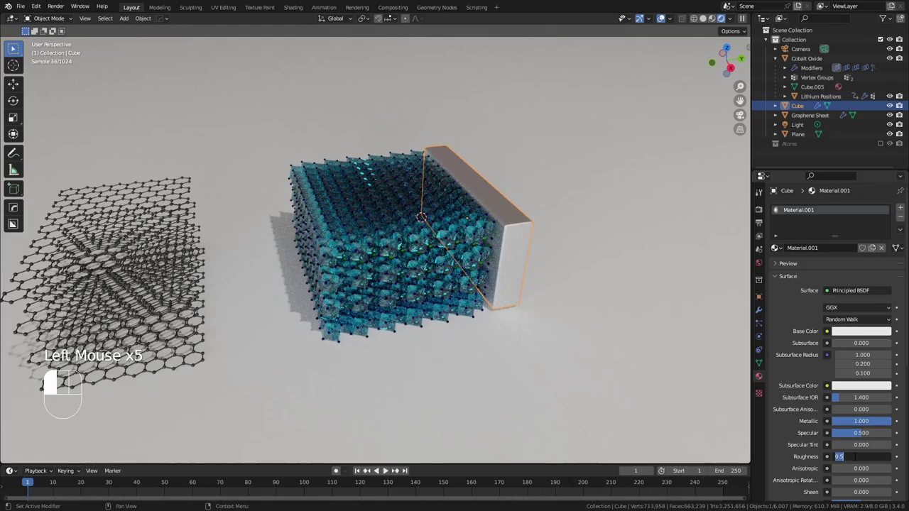
{"action": "left_click_drag", "start_coordinate": [836, 457], "coordinate": [855, 458]}
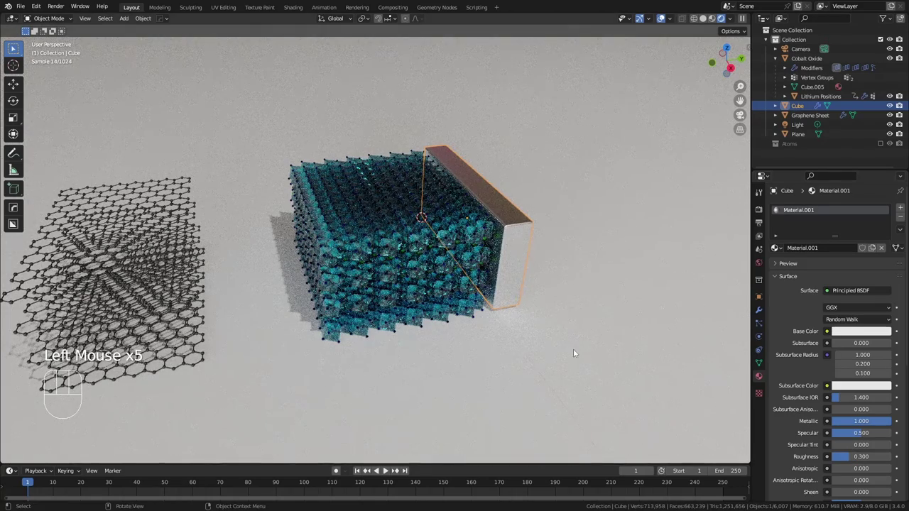
Step: Rename the metallic slab beside the cobalt oxide stack as Al Electrode
{"action": "scroll", "coordinate": [579, 299], "scroll_direction": "down", "scroll_amount": 2}
{"action": "middle_click_drag", "start_coordinate": [579, 299], "coordinate": [579, 285], "text": "shift"}
{"action": "key", "text": "F2"}
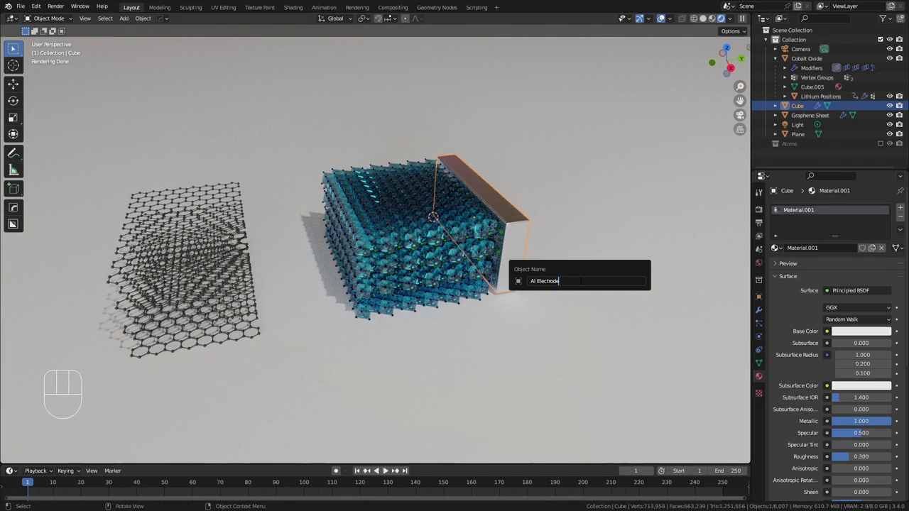
{"action": "key", "text": "Return"}
Step: Duplicate the Al Electrode and move the copy about -1.44 m along Y to the outer end of the graphene stack
{"action": "key", "text": "shift+d"}
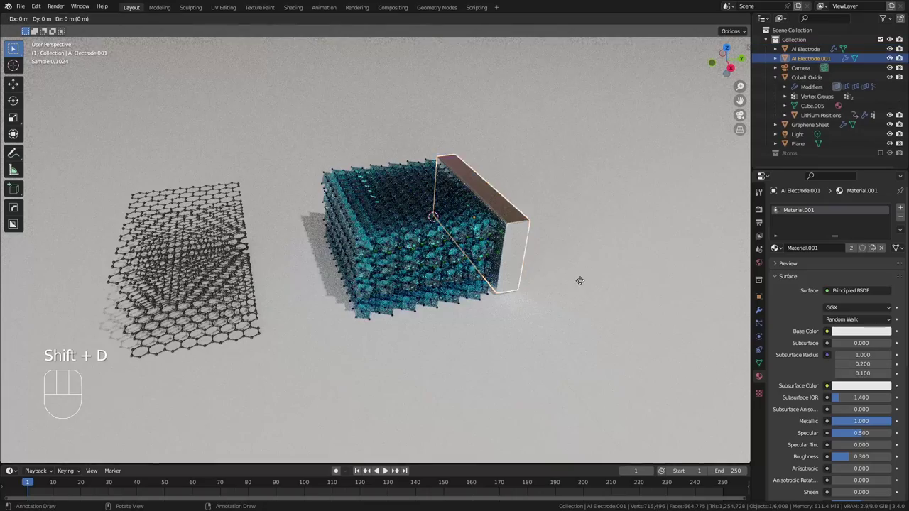
{"action": "key", "text": "y"}
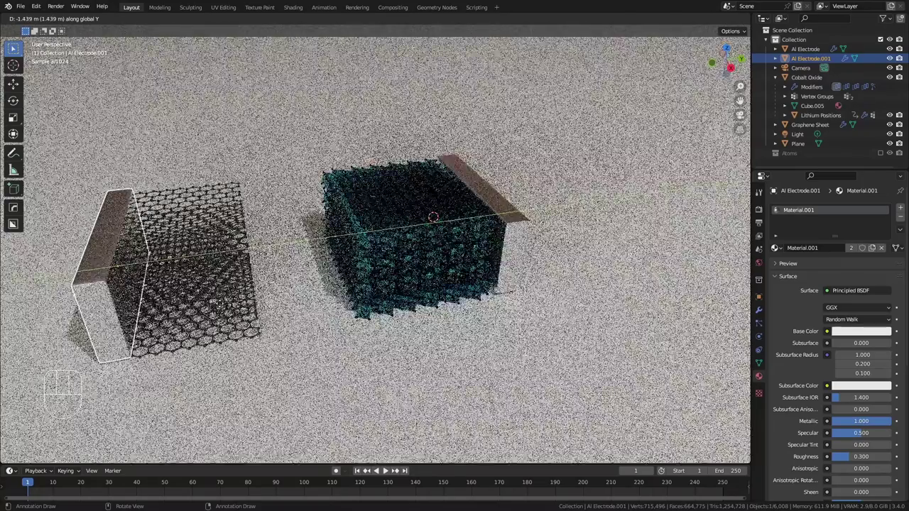
{"action": "key", "text": "Return"}
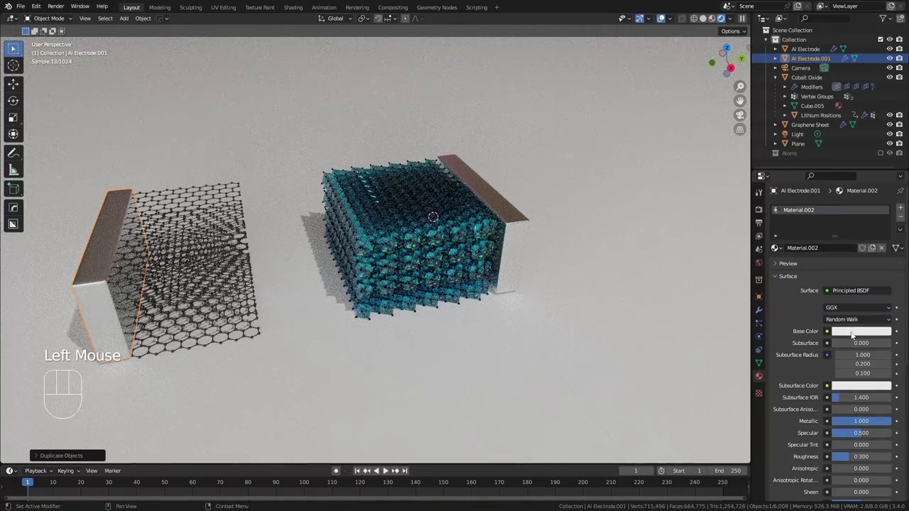
Step: Give the duplicated electrode its own material with an orange base color and rename the object Cu Electrode
{"action": "left_click", "coordinate": [861, 331]}
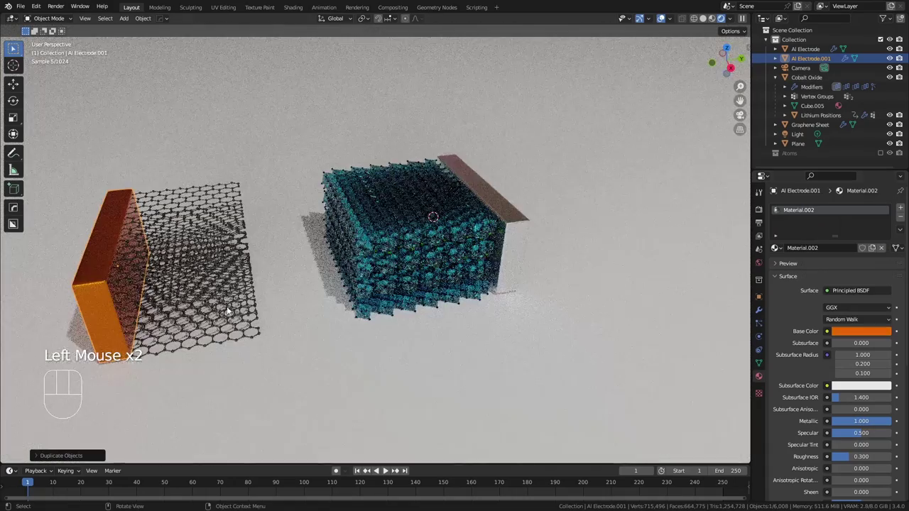
{"action": "key", "text": "F2"}
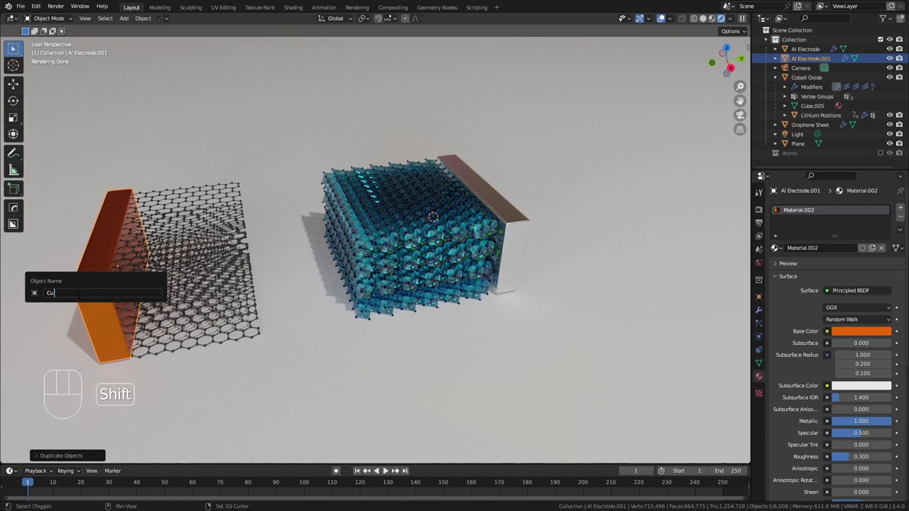
{"action": "type", "text": "Cu Electrode"}
{"action": "key", "text": "Return"}
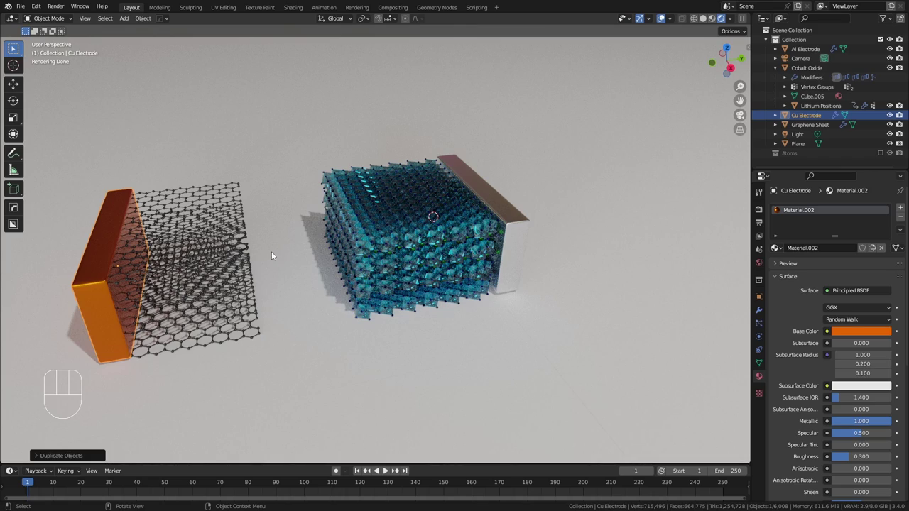
Step: Duplicate the Al Electrode and move the copy about -0.81 m along Y, between the graphene and cobalt oxide stacks
{"action": "left_click", "coordinate": [500, 218]}
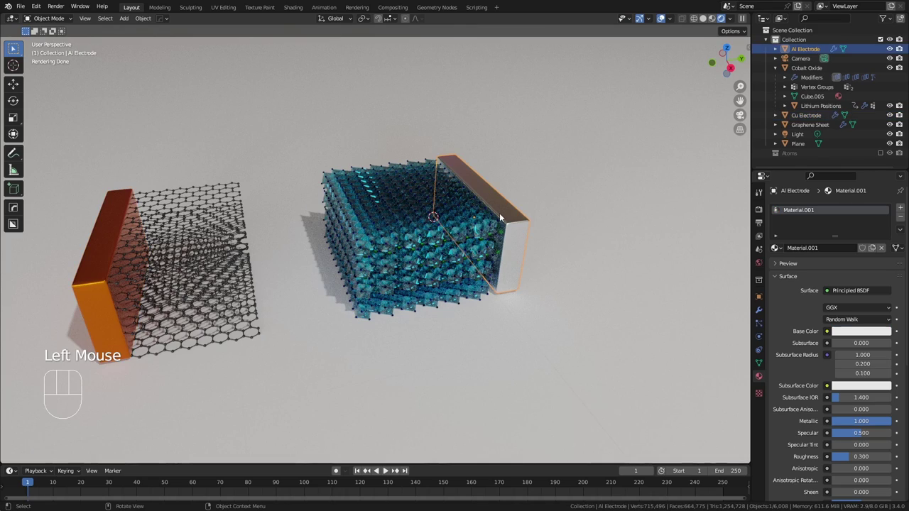
{"action": "key", "text": "shift+d"}
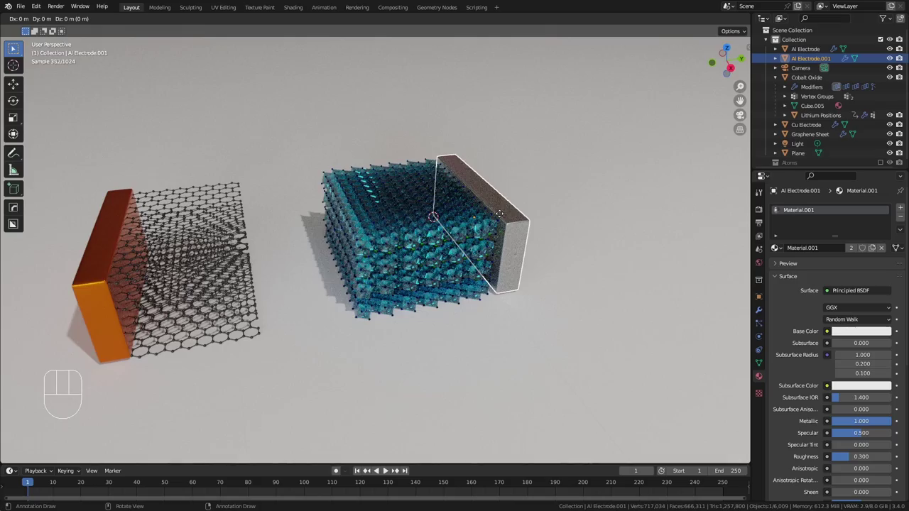
{"action": "key", "text": "y"}
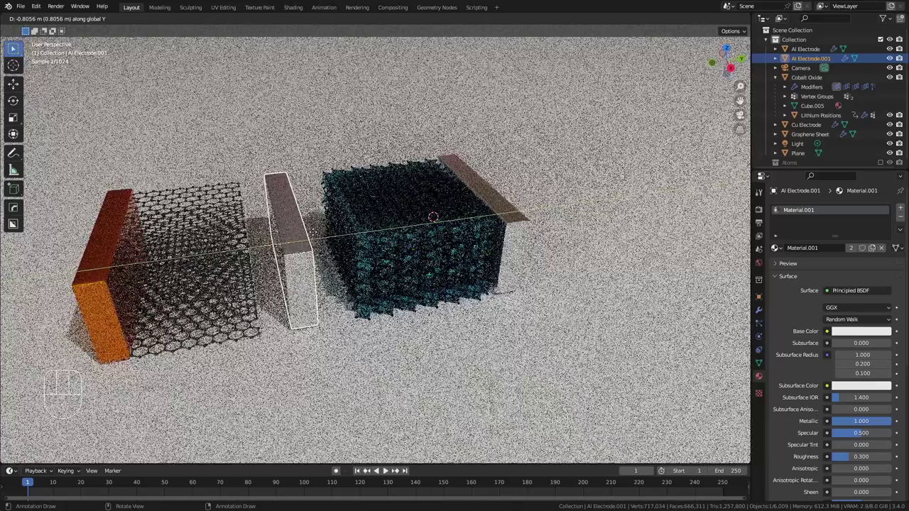
{"action": "left_click", "coordinate": [321, 237]}
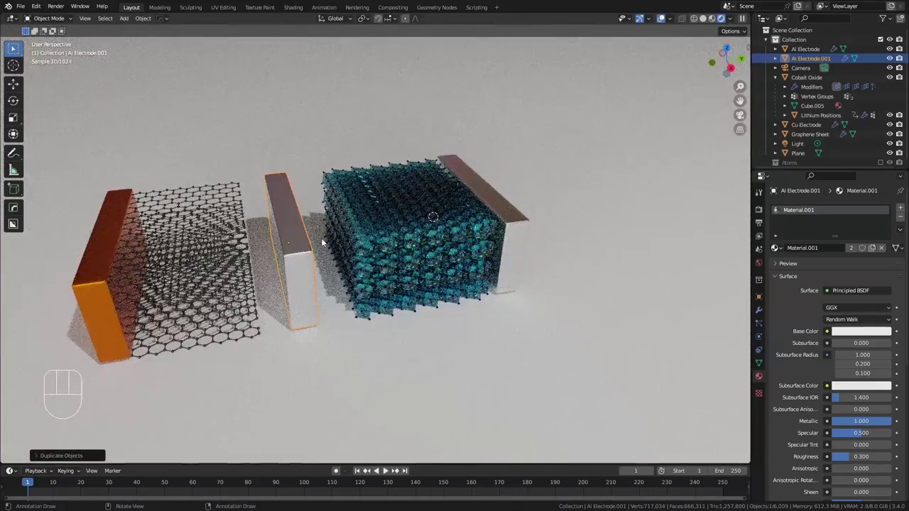
Step: From the top view, center the middle slab in the gap along Y and scale it about 3.24 along Y to fill it
{"action": "key", "text": "KP_7"}
{"action": "key", "text": "g"}
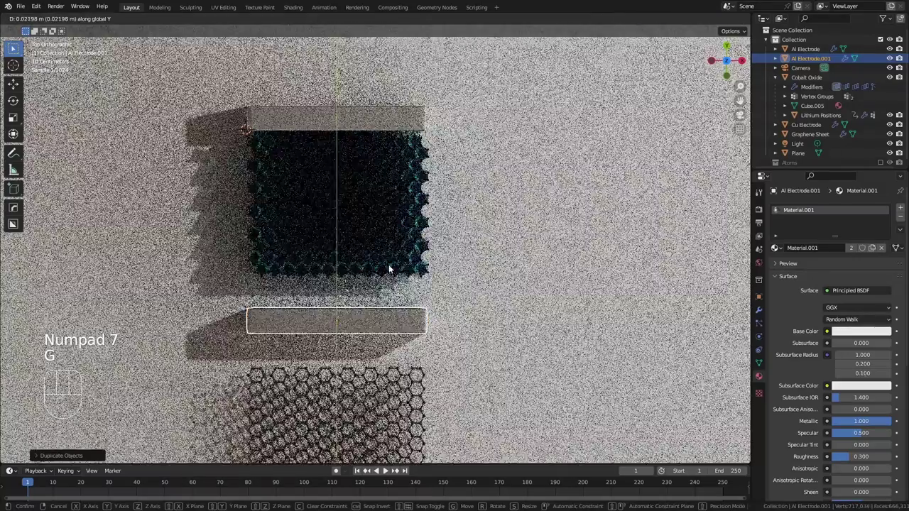
{"action": "left_click", "coordinate": [392, 265]}
{"action": "key", "text": "s"}
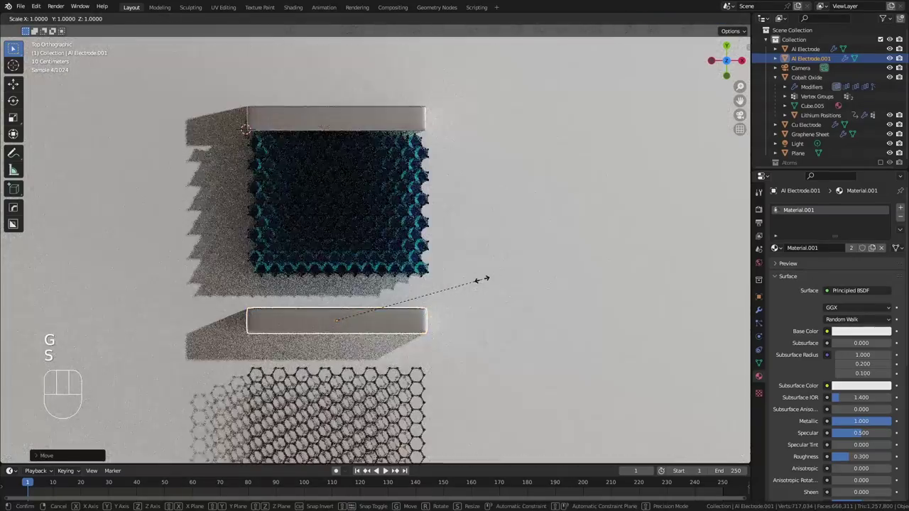
{"action": "key", "text": "y"}
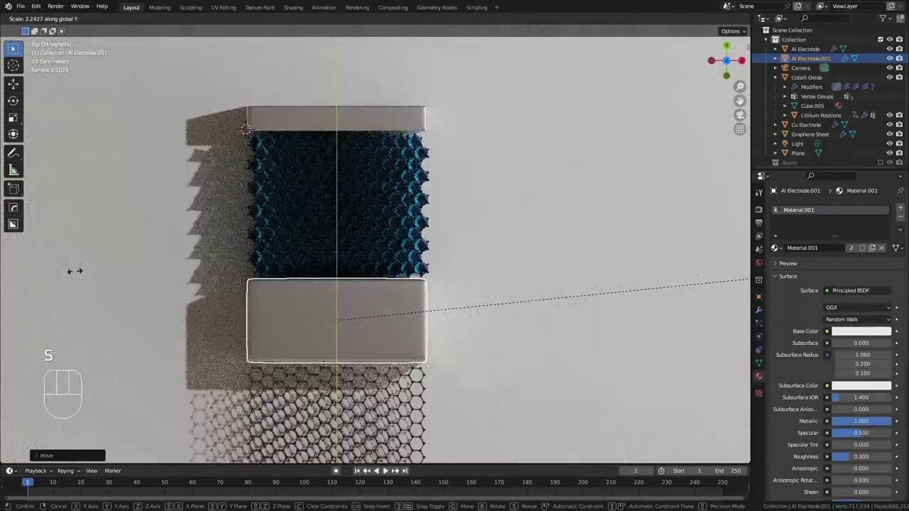
{"action": "left_click", "coordinate": [73, 269]}
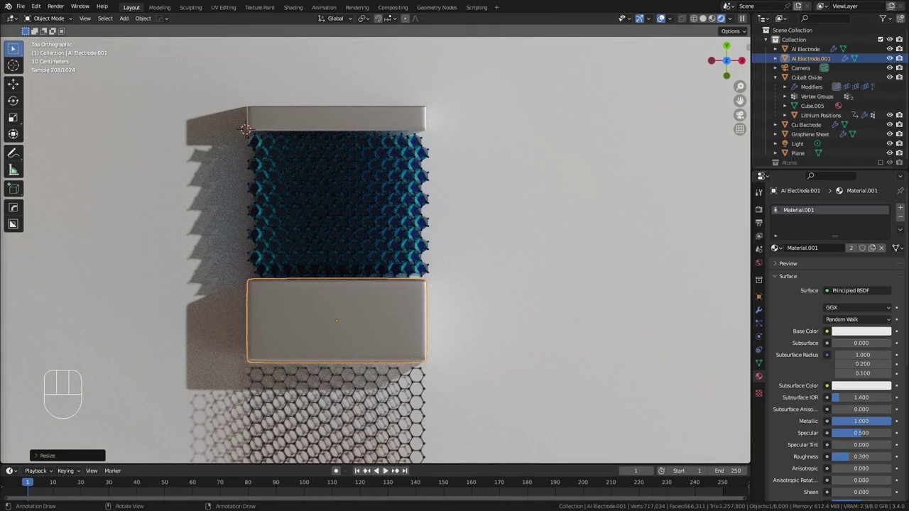
Step: Make the middle block's material a separate copy and rename the block Electrolyte
{"action": "left_click", "coordinate": [388, 346]}
{"action": "middle_click_drag", "start_coordinate": [381, 337], "coordinate": [341, 240]}
{"action": "scroll", "coordinate": [301, 266], "scroll_direction": "up", "scroll_amount": 2}
{"action": "scroll", "coordinate": [340, 238], "scroll_direction": "down", "scroll_amount": 1}
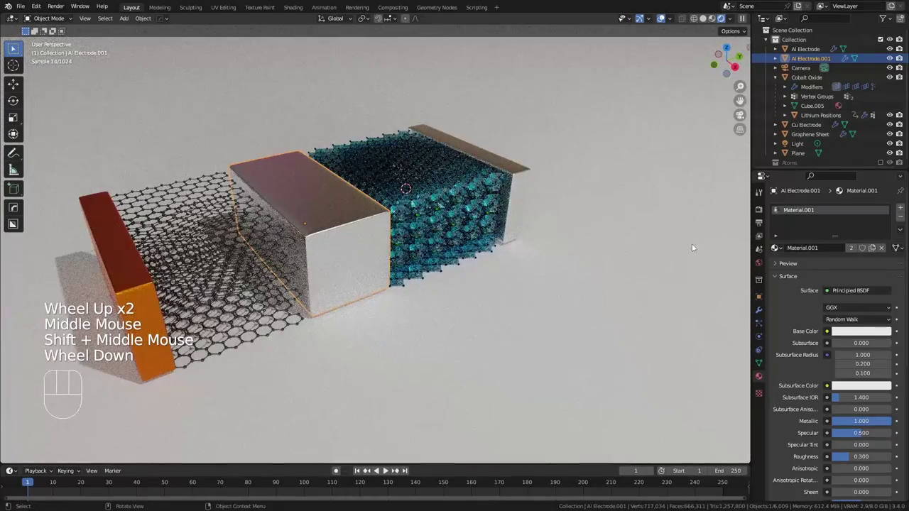
{"action": "left_click", "coordinate": [850, 247]}
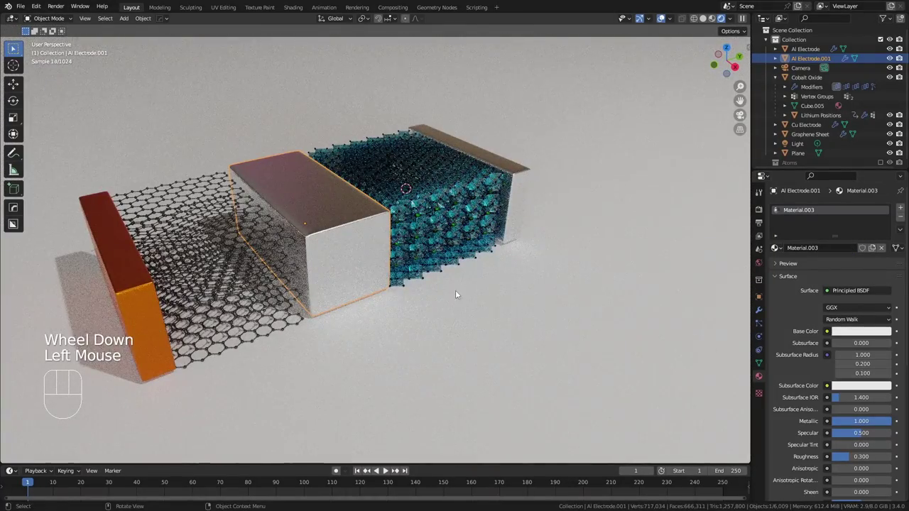
{"action": "key", "text": "F2"}
{"action": "type", "text": "Electro"}
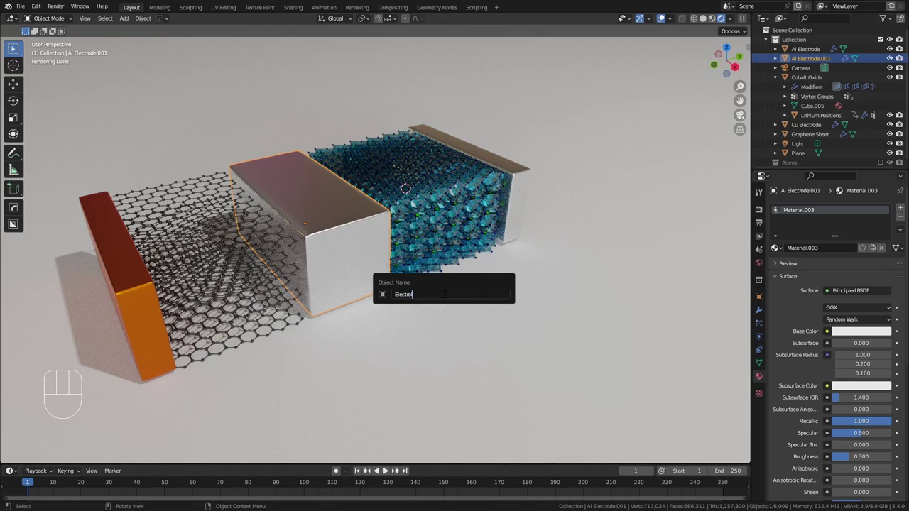
{"action": "type", "text": "lyte"}
{"action": "key", "text": "Return"}
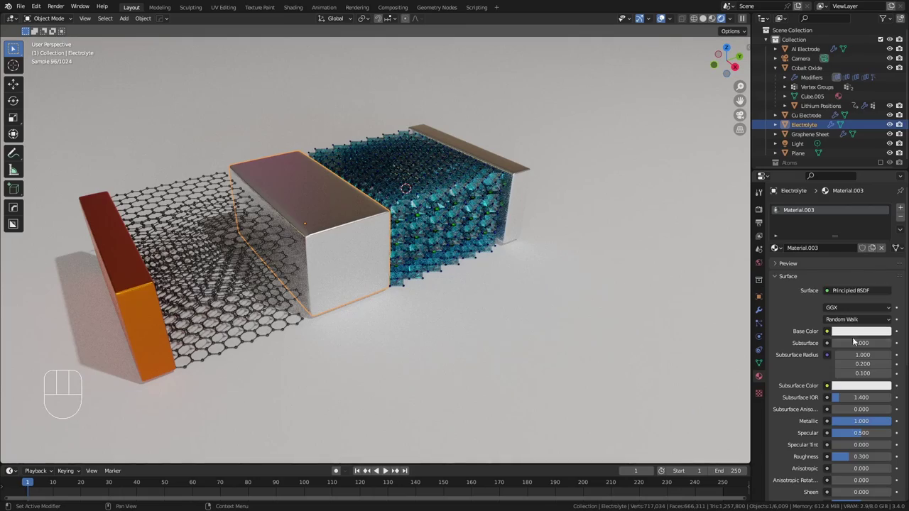
Step: Make the Electrolyte material glass-like with Metallic 0.000, Transmission 1.000 and Roughness 0.000
{"action": "scroll", "coordinate": [858, 327], "scroll_direction": "down", "scroll_amount": 3}
{"action": "left_click_drag", "start_coordinate": [861, 326], "coordinate": [832, 326]}
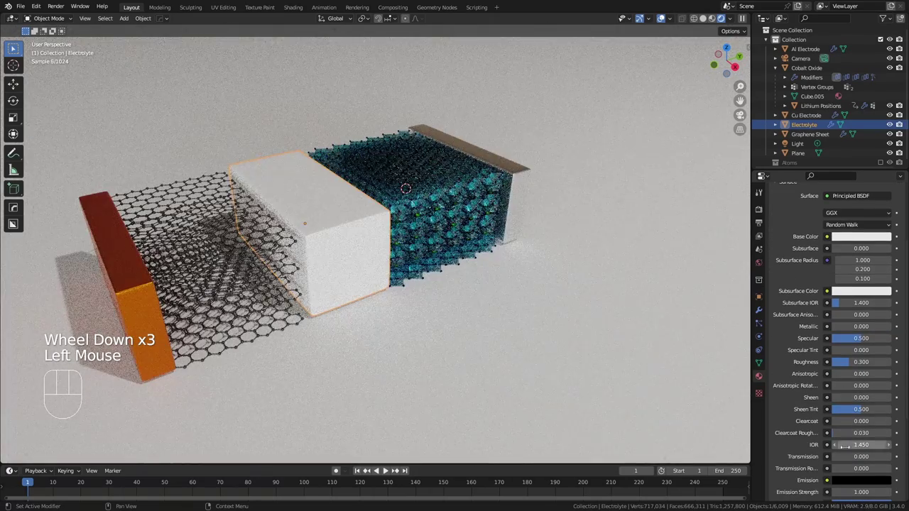
{"action": "left_click_drag", "start_coordinate": [861, 457], "coordinate": [892, 457]}
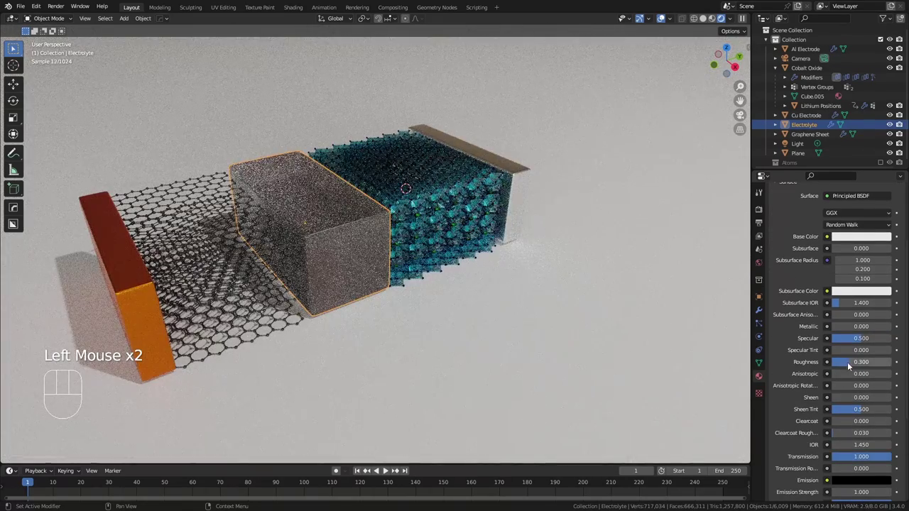
{"action": "left_click_drag", "start_coordinate": [861, 362], "coordinate": [832, 361]}
Step: Add a Solidify modifier to the Electrolyte block after its Bevel and Subdivision modifiers
{"action": "middle_click_drag", "start_coordinate": [515, 365], "coordinate": [397, 284]}
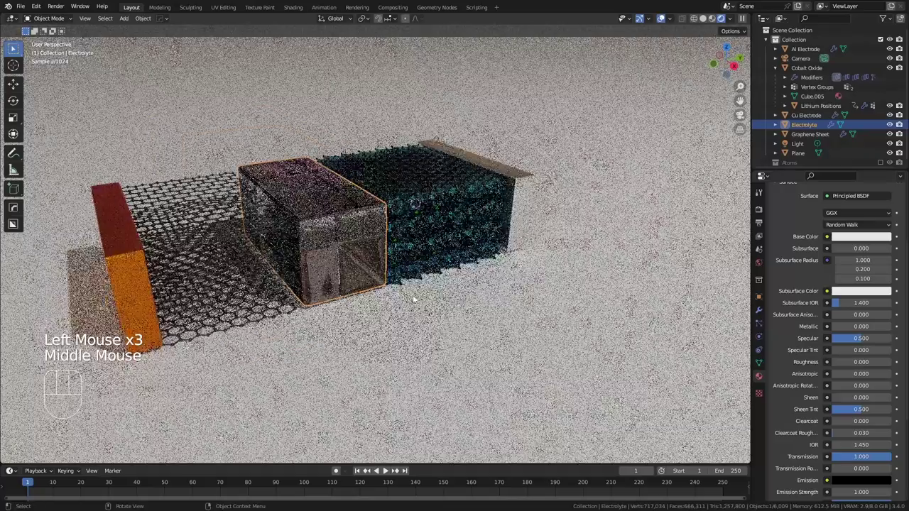
{"action": "scroll", "coordinate": [323, 242], "scroll_direction": "up", "scroll_amount": 3}
{"action": "mouse_move", "coordinate": [323, 241]}
{"action": "middle_mouse_down"}
{"action": "mouse_move", "coordinate": [334, 217]}
{"action": "mouse_move", "coordinate": [305, 227]}
{"action": "mouse_move", "coordinate": [316, 241]}
{"action": "mouse_move", "coordinate": [327, 235]}
{"action": "middle_mouse_up"}
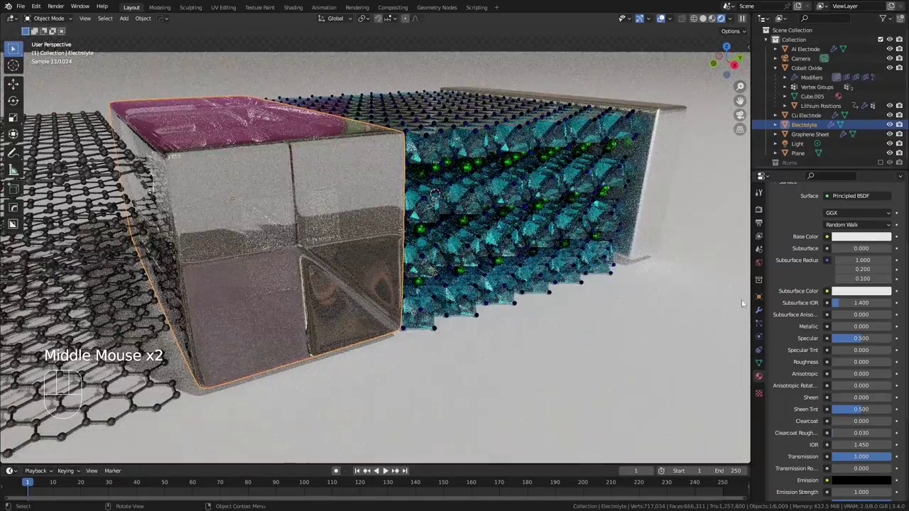
{"action": "left_click", "coordinate": [758, 310]}
{"action": "left_click", "coordinate": [776, 245]}
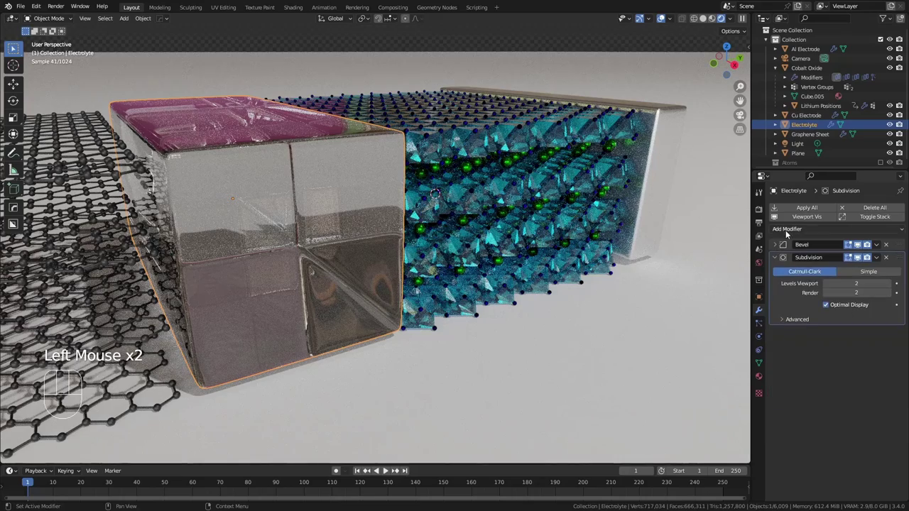
{"action": "left_click", "coordinate": [790, 230]}
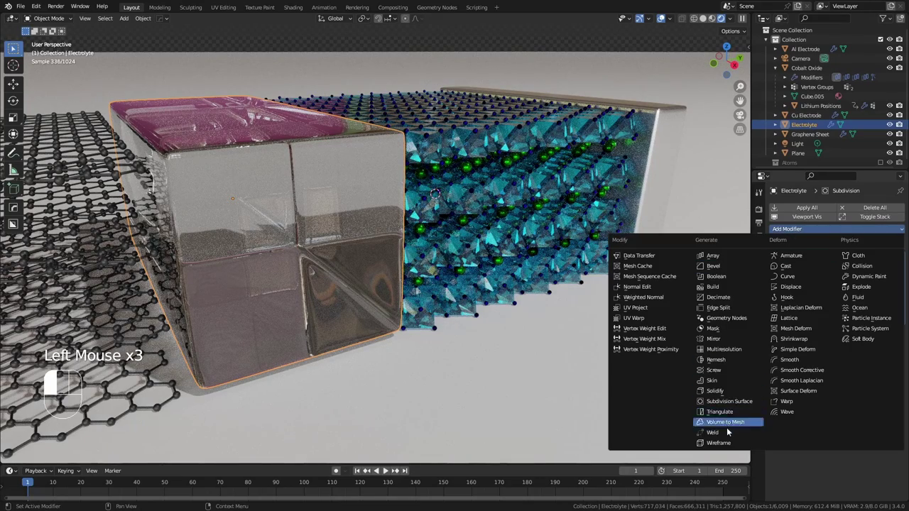
{"action": "left_click", "coordinate": [719, 391]}
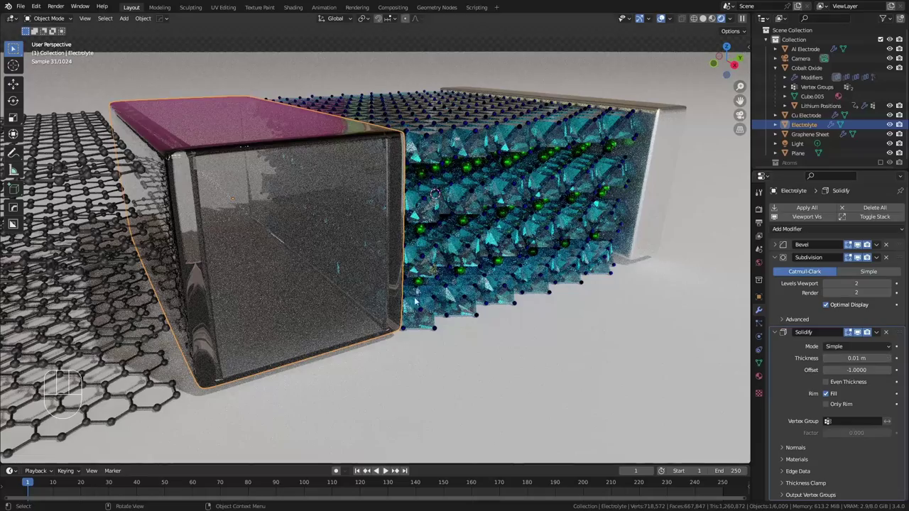
Step: Apply the Electrolyte block's scale and deselect the block
{"action": "key", "text": "ctrl+a"}
{"action": "left_click", "coordinate": [374, 276]}
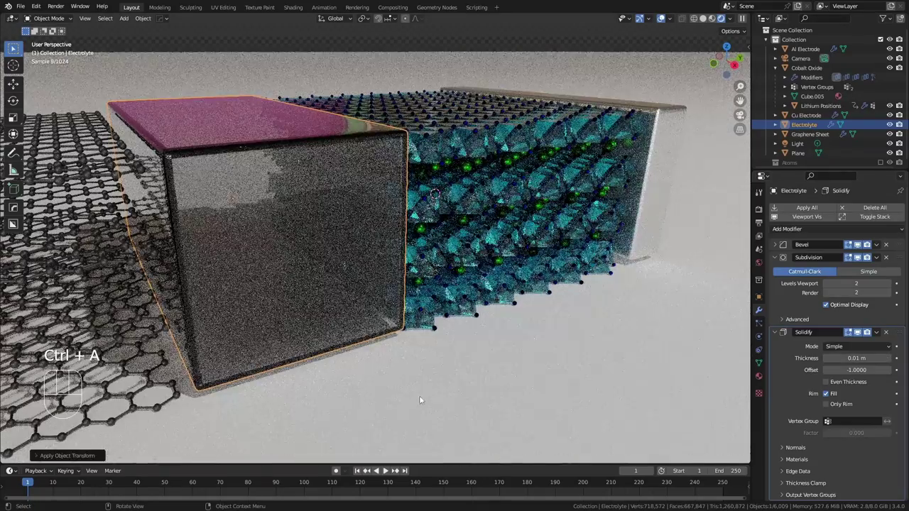
{"action": "left_click", "coordinate": [419, 396]}
Step: Assign a Volume Absorption shader to the volume of the Electrolyte material
{"action": "scroll", "coordinate": [346, 280], "scroll_direction": "down", "scroll_amount": 2}
{"action": "middle_click_drag", "start_coordinate": [347, 280], "coordinate": [340, 245]}
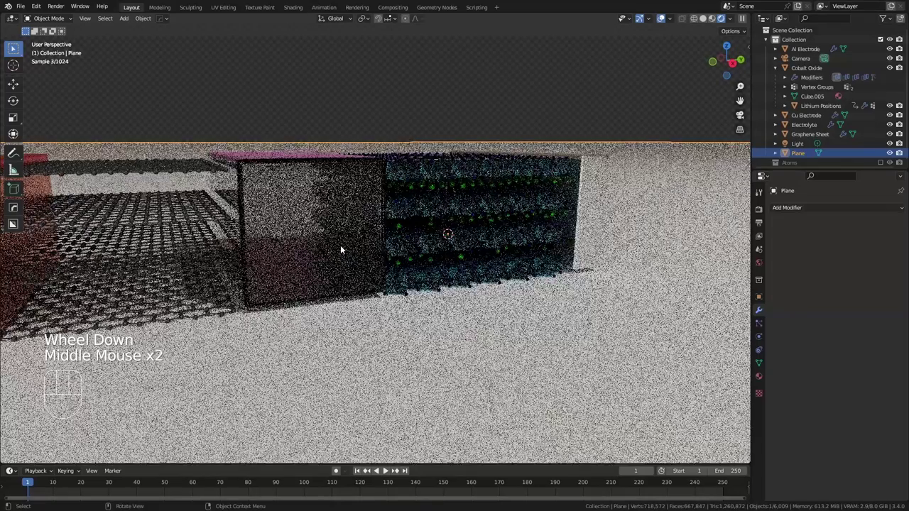
{"action": "left_click", "coordinate": [340, 245]}
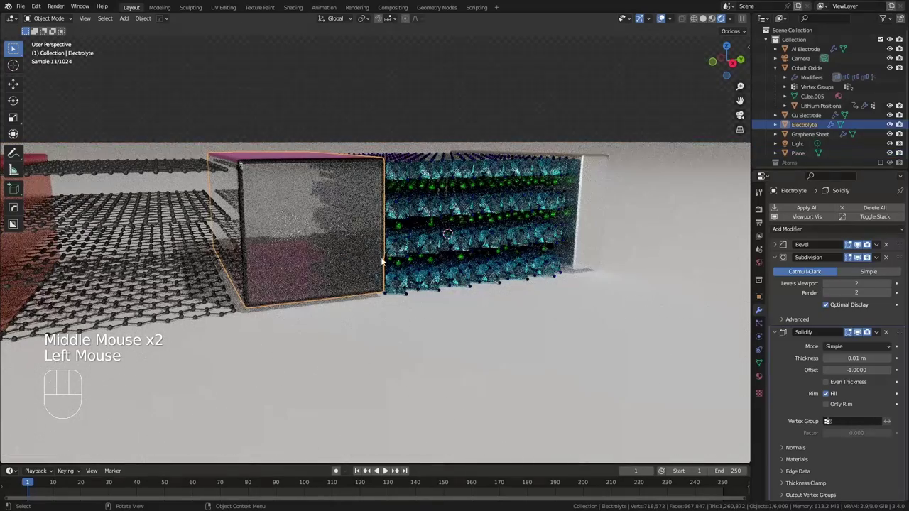
{"action": "left_click", "coordinate": [758, 377]}
{"action": "scroll", "coordinate": [818, 326], "scroll_direction": "down", "scroll_amount": 7}
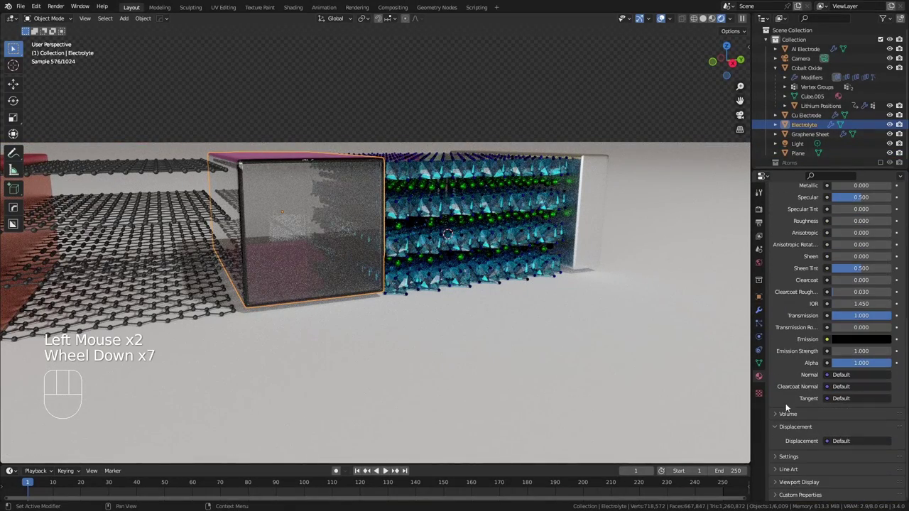
{"action": "left_click", "coordinate": [775, 413]}
{"action": "left_click", "coordinate": [839, 428]}
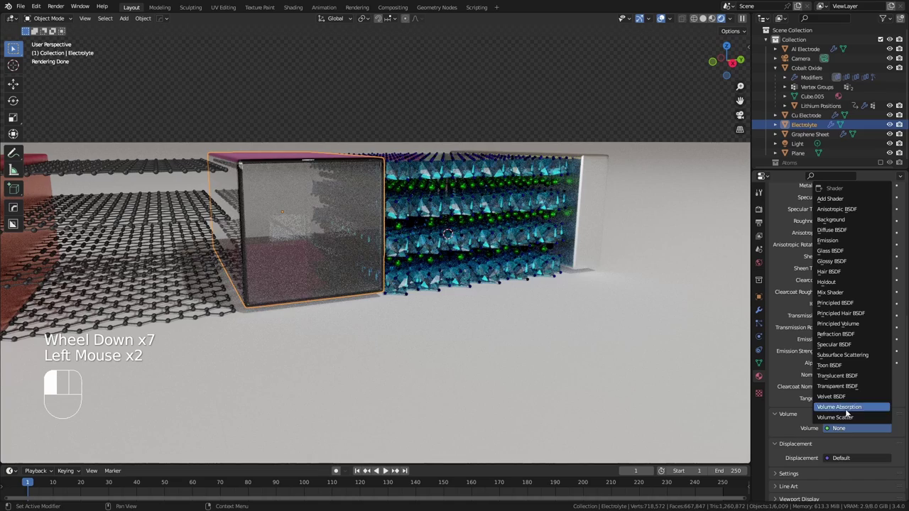
{"action": "left_click", "coordinate": [845, 408]}
Step: Set the Electrolyte's volume absorption color to saturated blue with a hue of about 0.65 and its density to 25
{"action": "left_click", "coordinate": [859, 445]}
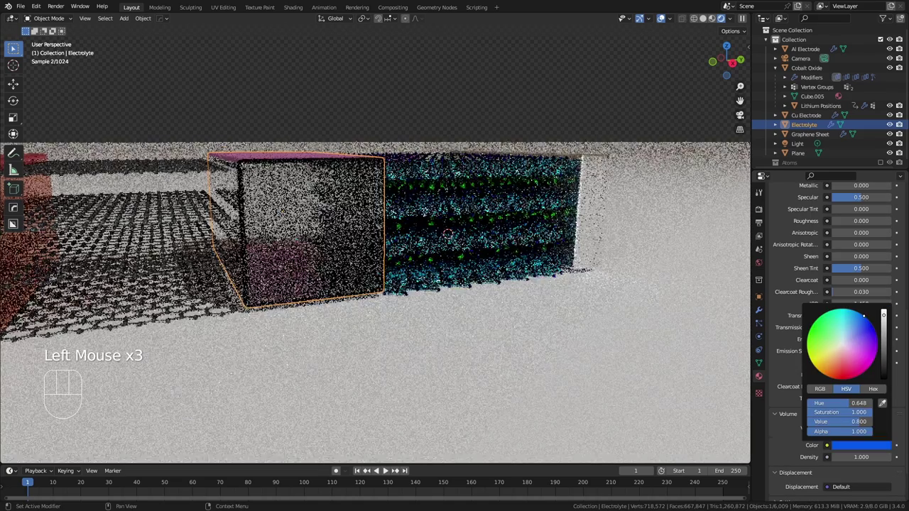
{"action": "left_click_drag", "start_coordinate": [863, 317], "coordinate": [865, 317]}
{"action": "left_click", "coordinate": [861, 457]}
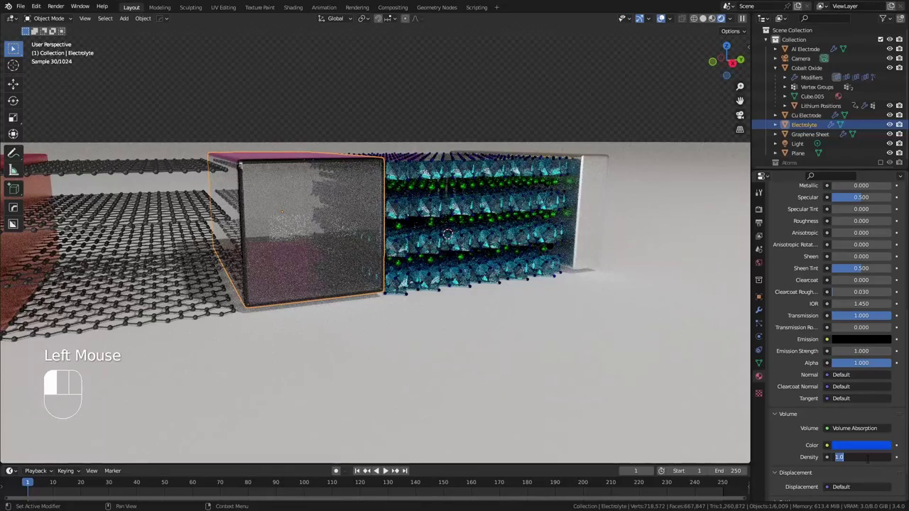
{"action": "type", "text": "2"}
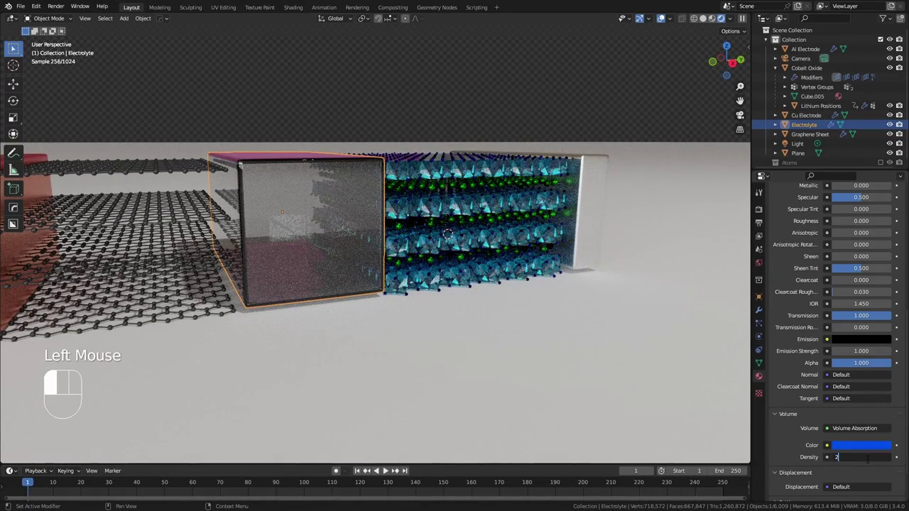
{"action": "type", "text": "5"}
{"action": "key", "text": "Return"}
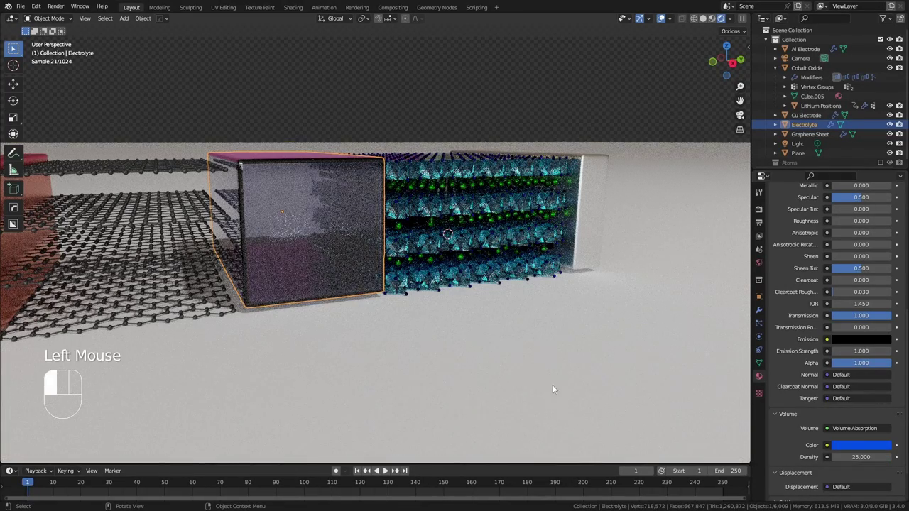
Step: Change the Electrolyte's volume absorption color to bright cyan and set its density to 50
{"action": "middle_click_drag", "start_coordinate": [458, 327], "coordinate": [353, 295]}
{"action": "left_click", "coordinate": [353, 295]}
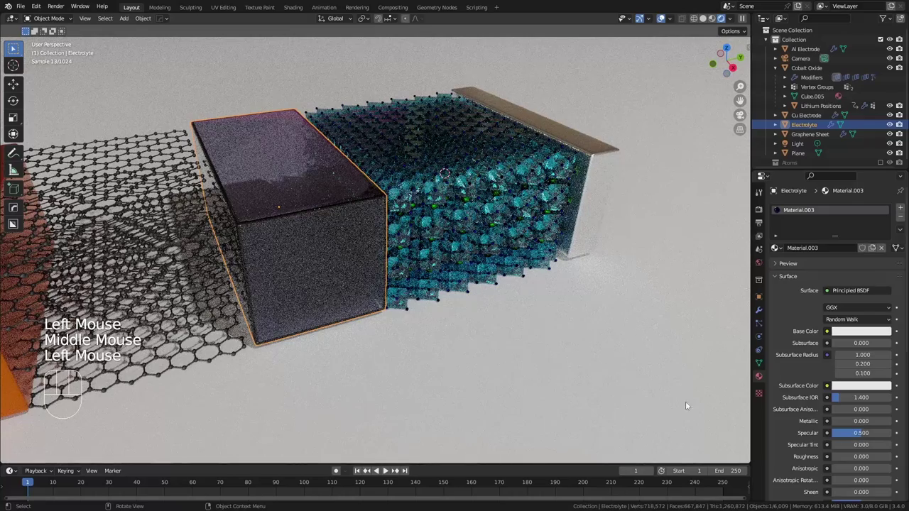
{"action": "scroll", "coordinate": [863, 426], "scroll_direction": "down", "scroll_amount": 8}
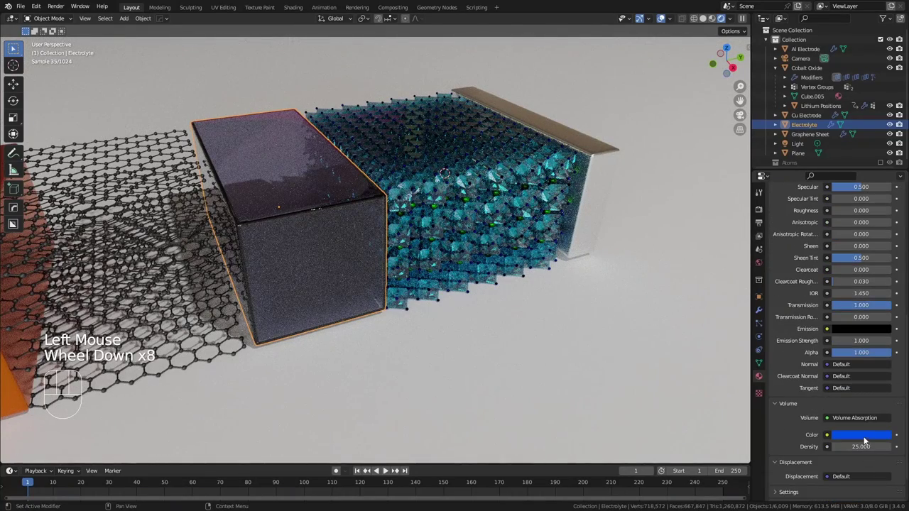
{"action": "left_click", "coordinate": [864, 434]}
{"action": "left_click", "coordinate": [846, 323]}
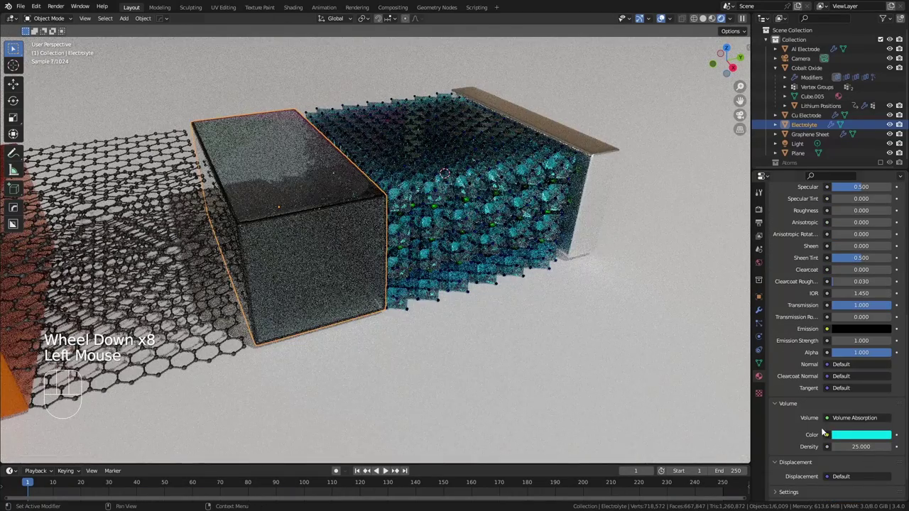
{"action": "double_click", "coordinate": [861, 446]}
{"action": "type", "text": "5"}
{"action": "key", "text": "Return"}
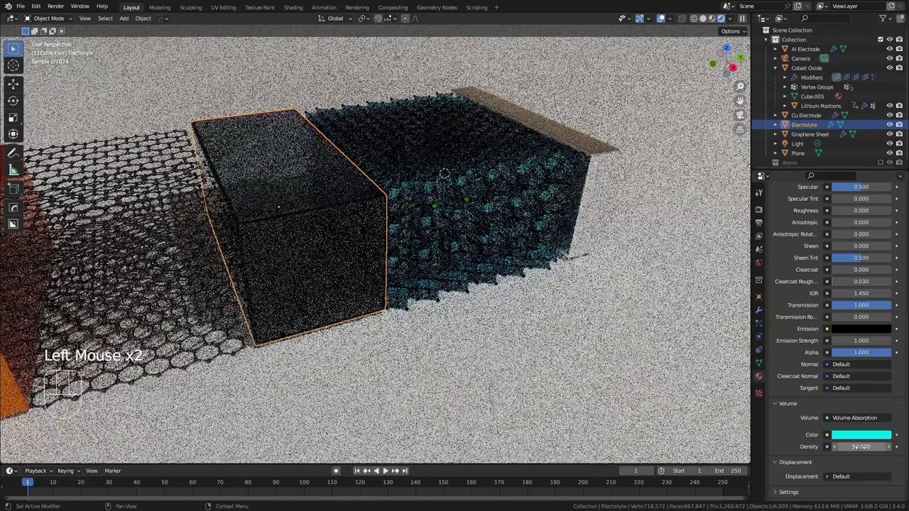
Step: Try a thickness of 0.001 m on the Electrolyte's Solidify modifier and undo the change
{"action": "left_click", "coordinate": [758, 311]}
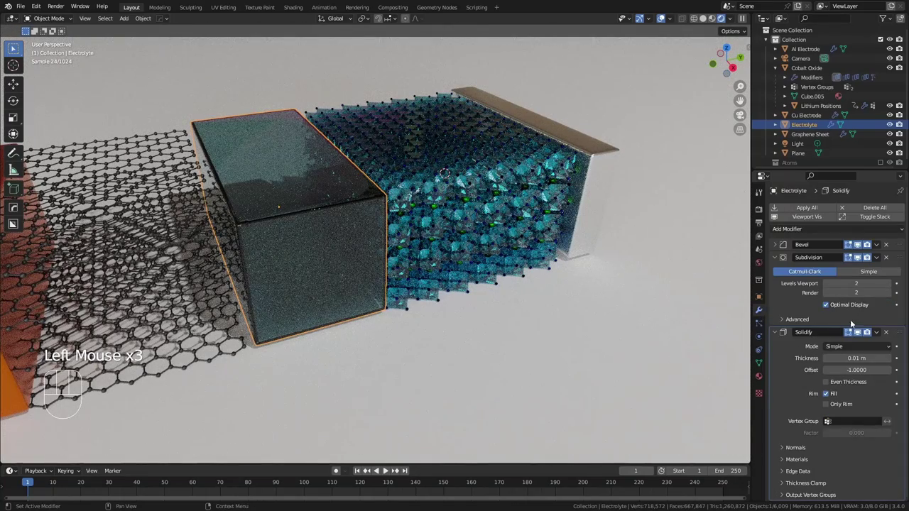
{"action": "left_click", "coordinate": [854, 357]}
{"action": "type", "text": "00"}
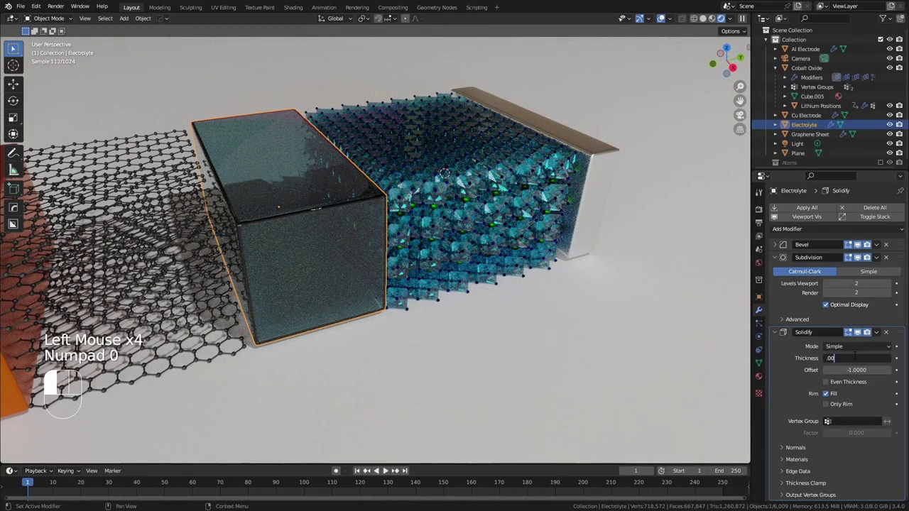
{"action": "key", "text": "Return"}
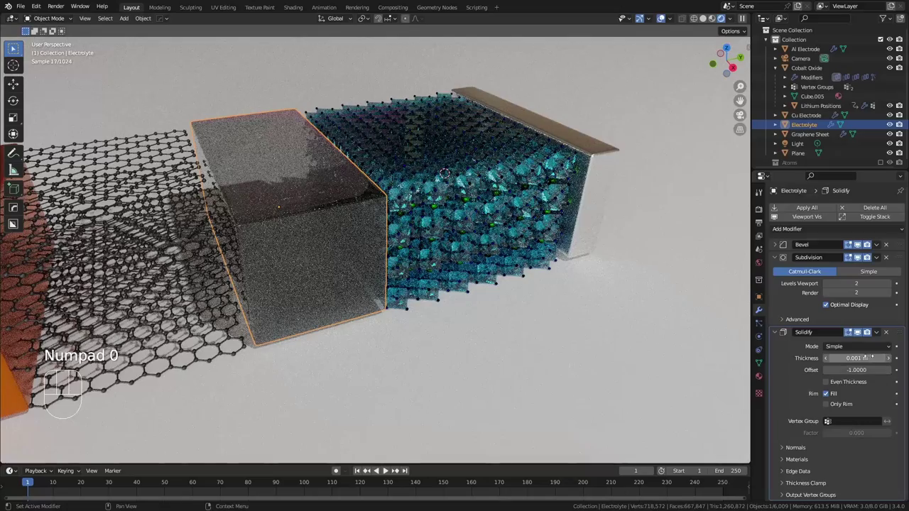
{"action": "key", "text": "ctrl+z"}
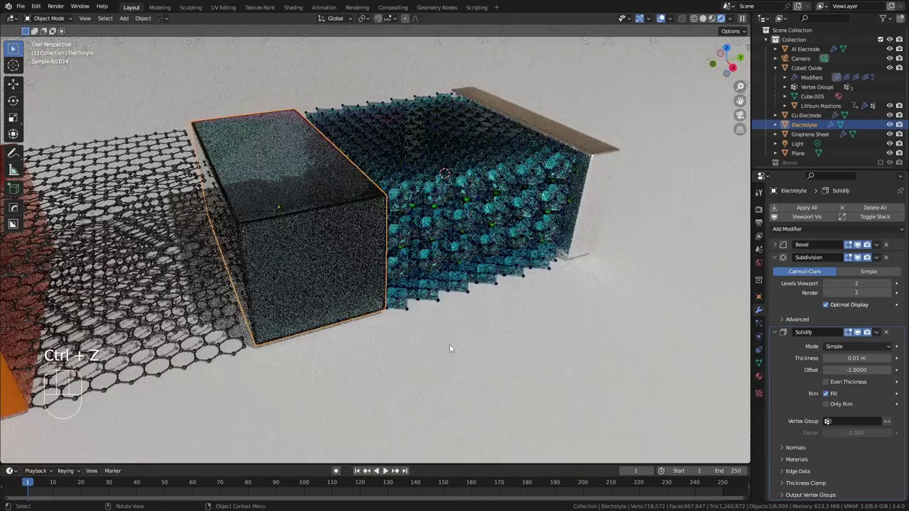
Step: Duplicate the Electrolyte block in place and rename the copy Separator
{"action": "left_click", "coordinate": [345, 294]}
{"action": "middle_click_drag", "start_coordinate": [362, 286], "coordinate": [359, 232], "text": "shift"}
{"action": "scroll", "coordinate": [404, 280], "scroll_direction": "down", "scroll_amount": 3}
{"action": "scroll", "coordinate": [356, 192], "scroll_direction": "up", "scroll_amount": 2}
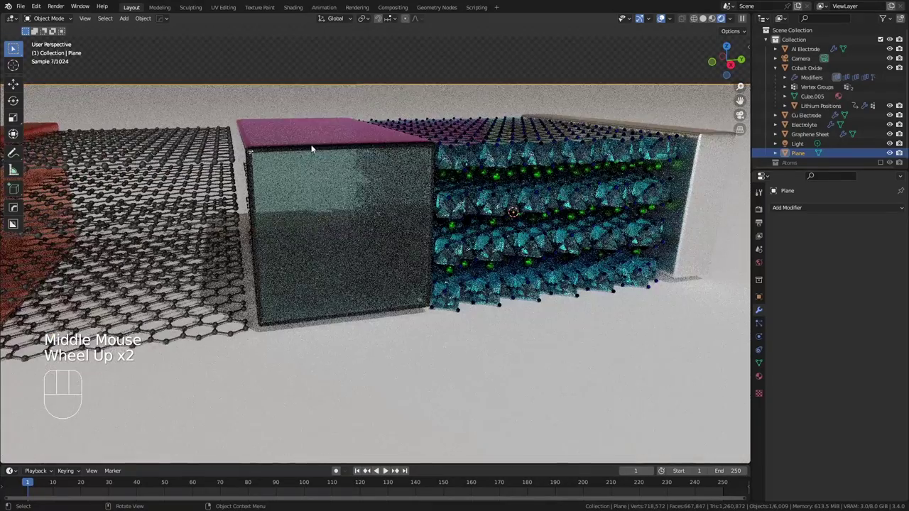
{"action": "left_click", "coordinate": [323, 157]}
{"action": "scroll", "coordinate": [316, 153], "scroll_direction": "down", "scroll_amount": 3}
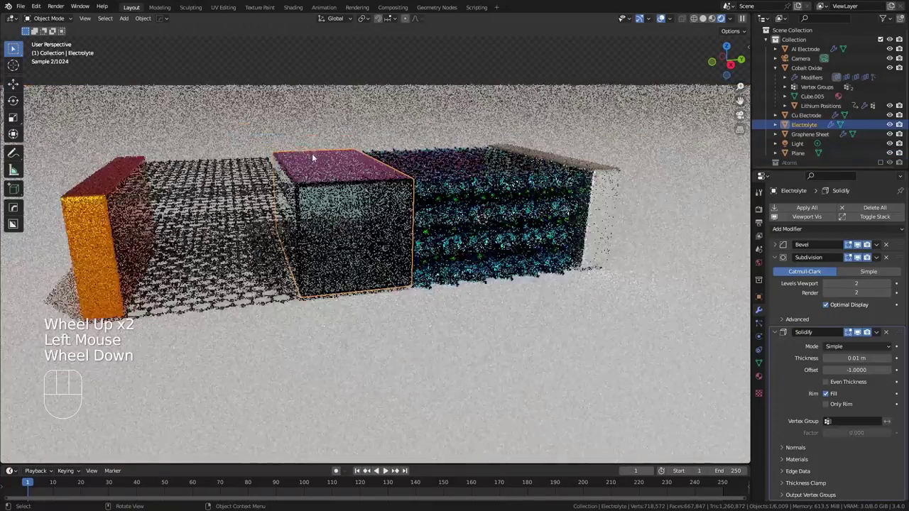
{"action": "middle_click_drag", "start_coordinate": [312, 153], "coordinate": [355, 211]}
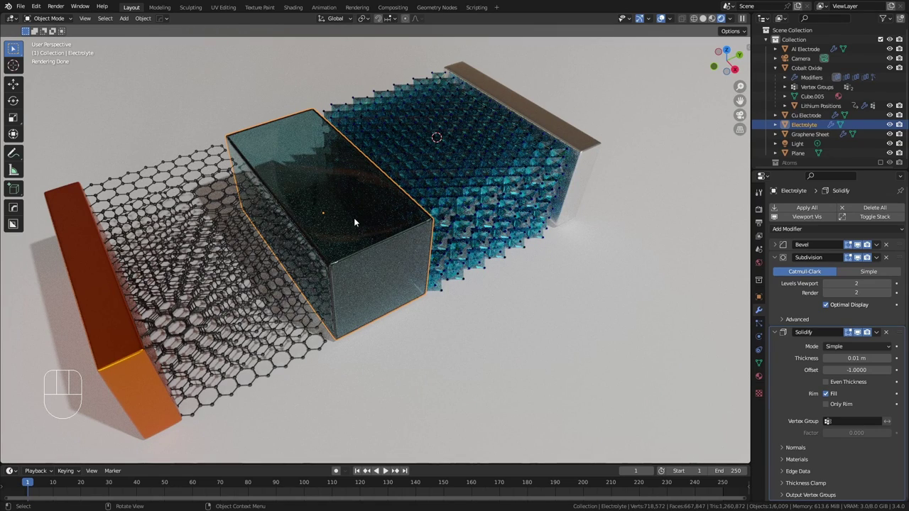
{"action": "key", "text": "shift+d"}
{"action": "left_click", "coordinate": [468, 147]}
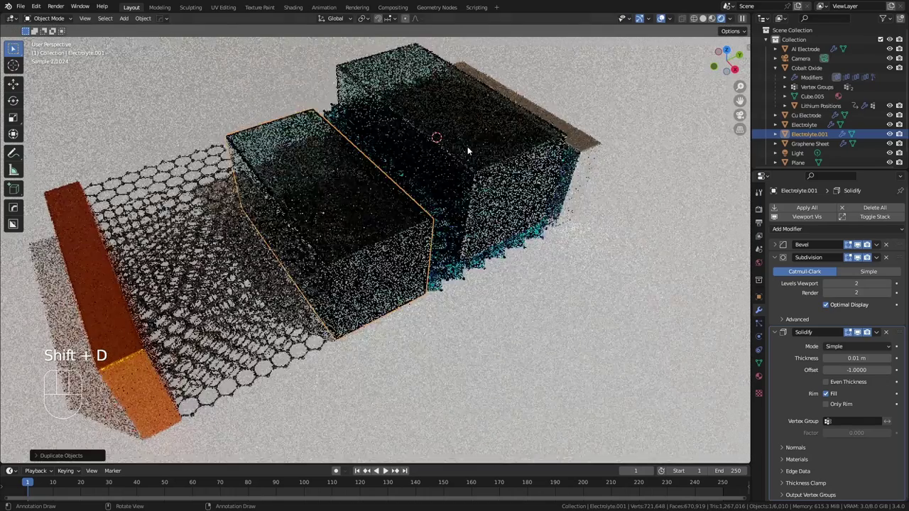
{"action": "key", "text": "F2"}
{"action": "type", "text": "Se"}
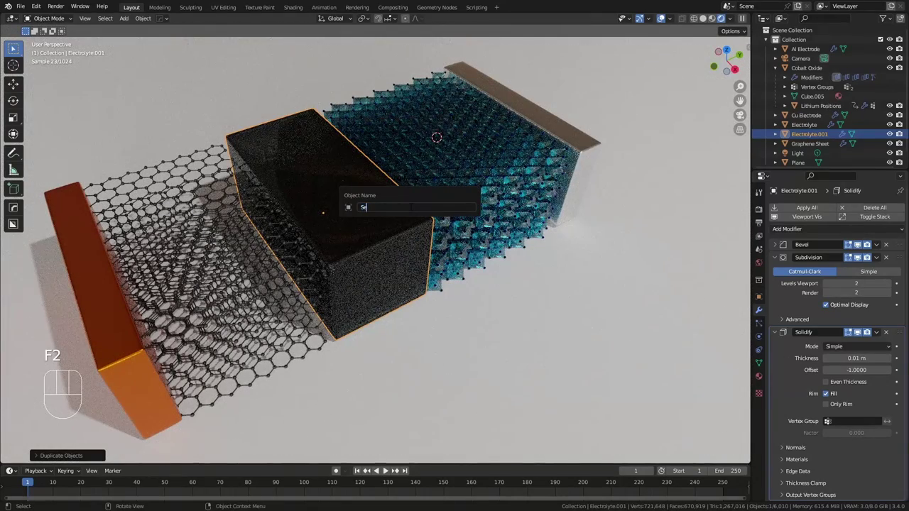
{"action": "type", "text": "parator"}
{"action": "key", "text": "Return"}
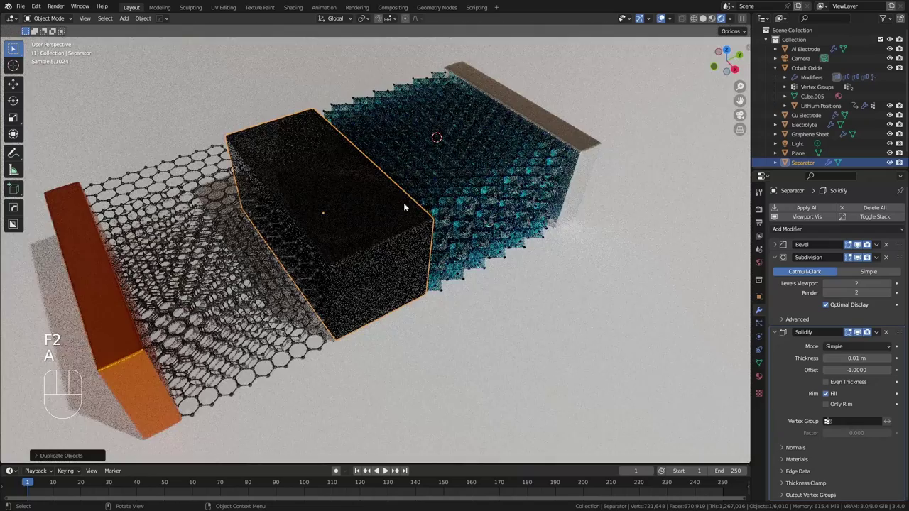
Step: Remove the Solidify, Subdivision and Bevel modifiers from the Separator
{"action": "left_click", "coordinate": [887, 333]}
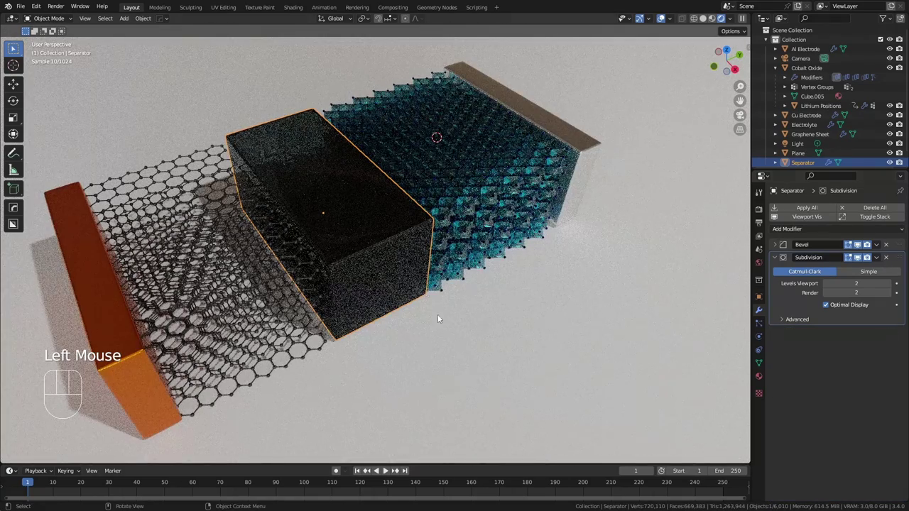
{"action": "left_click", "coordinate": [885, 258]}
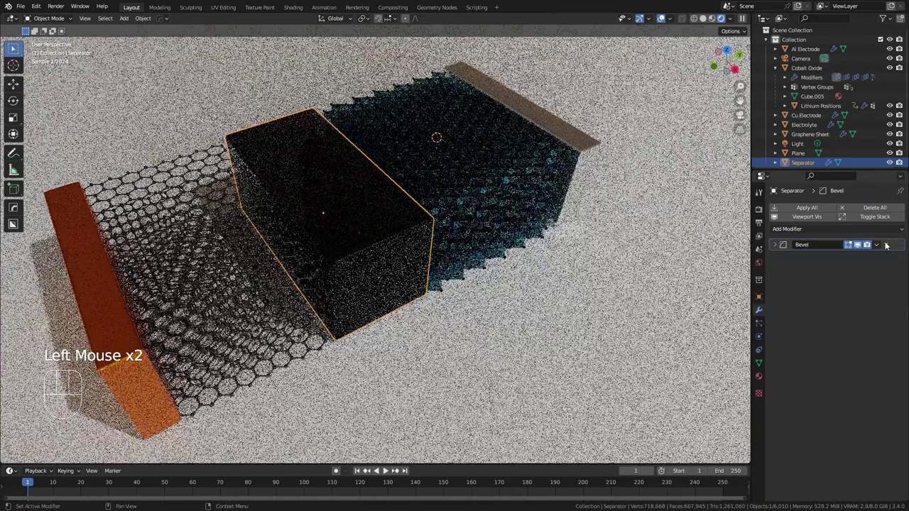
{"action": "left_click", "coordinate": [885, 244]}
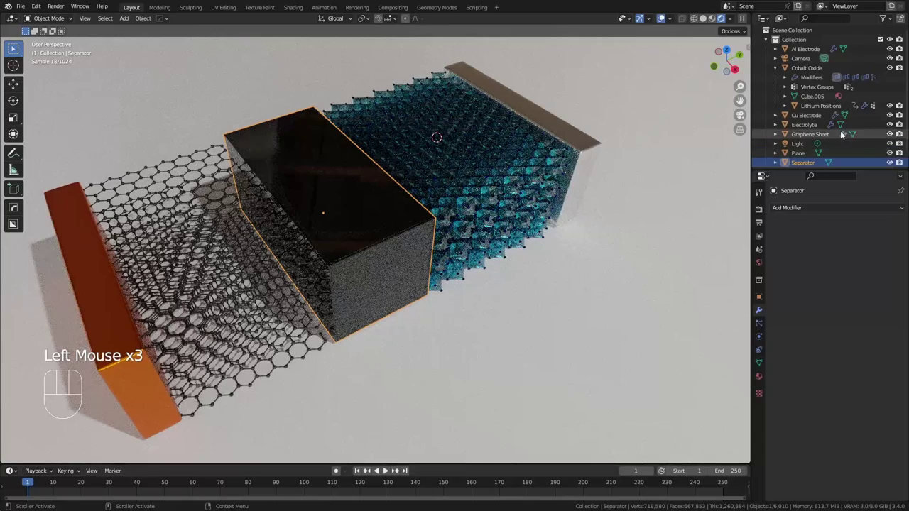
Step: Hide the Electrolyte in both viewport and renders, and remove the material from the Separator
{"action": "left_click", "coordinate": [899, 125]}
{"action": "left_click", "coordinate": [381, 232]}
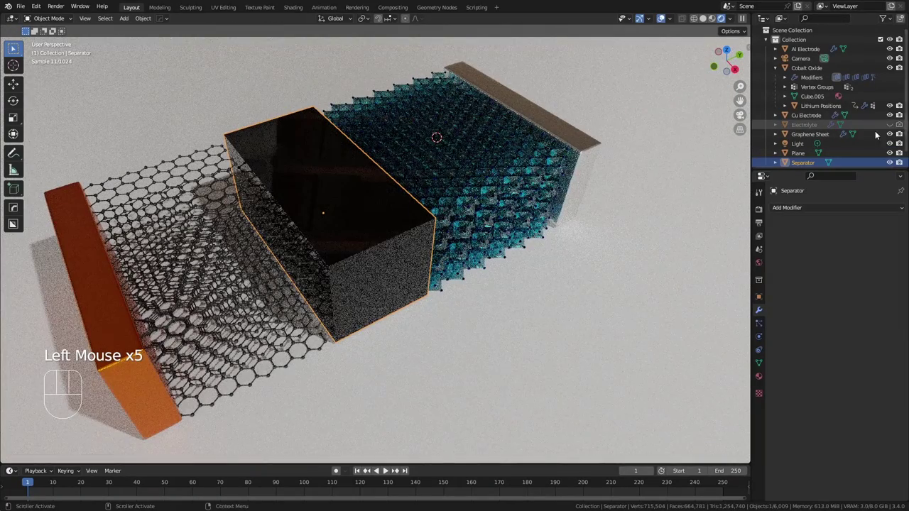
{"action": "left_click", "coordinate": [381, 232]}
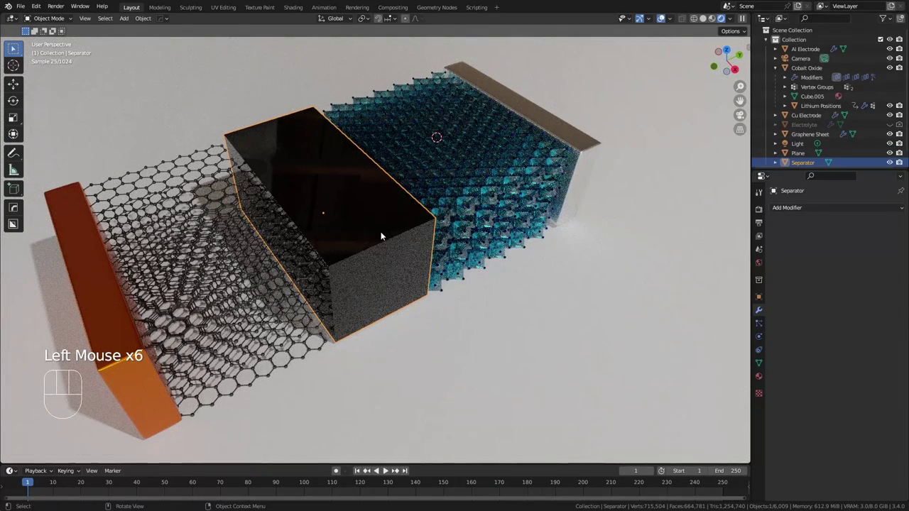
{"action": "left_click", "coordinate": [759, 377]}
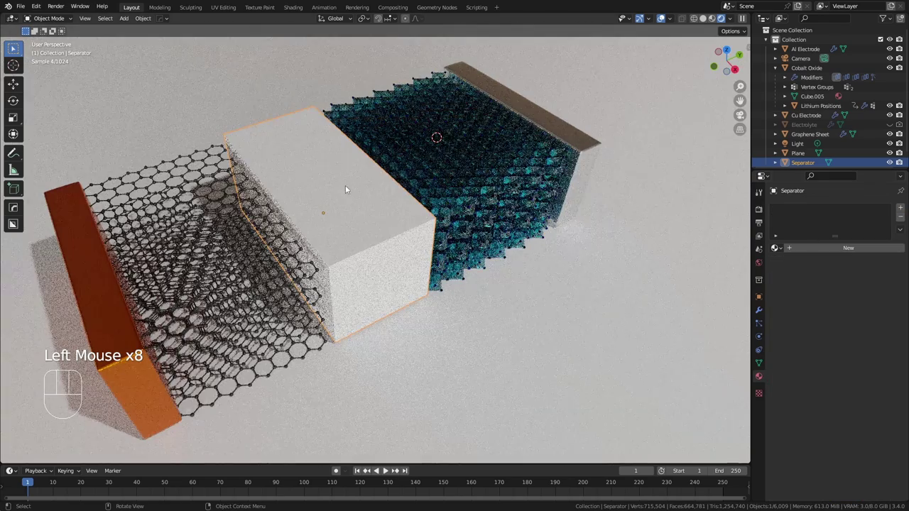
{"action": "left_click", "coordinate": [367, 232]}
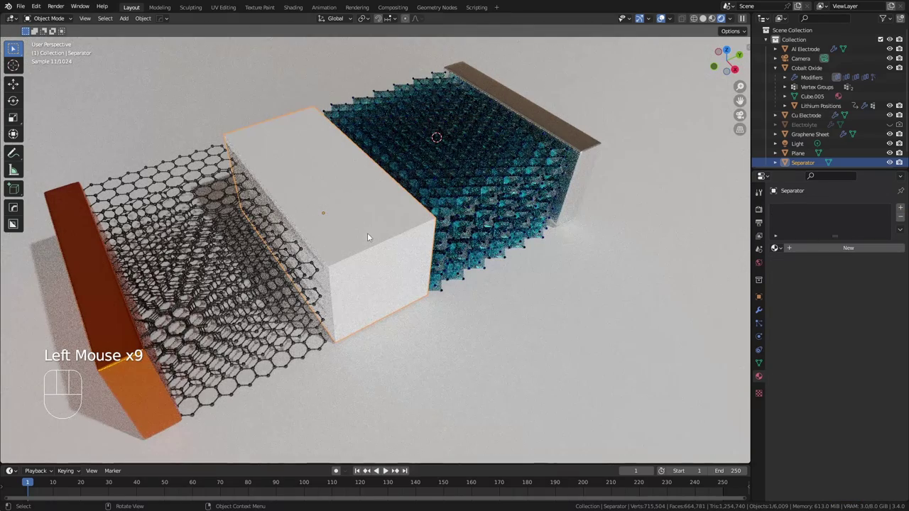
Step: Give the Separator a new Geometry Nodes tree in the Geometry Nodes workspace and disconnect Group Input from Group Output
{"action": "left_click", "coordinate": [428, 10]}
{"action": "left_click", "coordinate": [352, 276]}
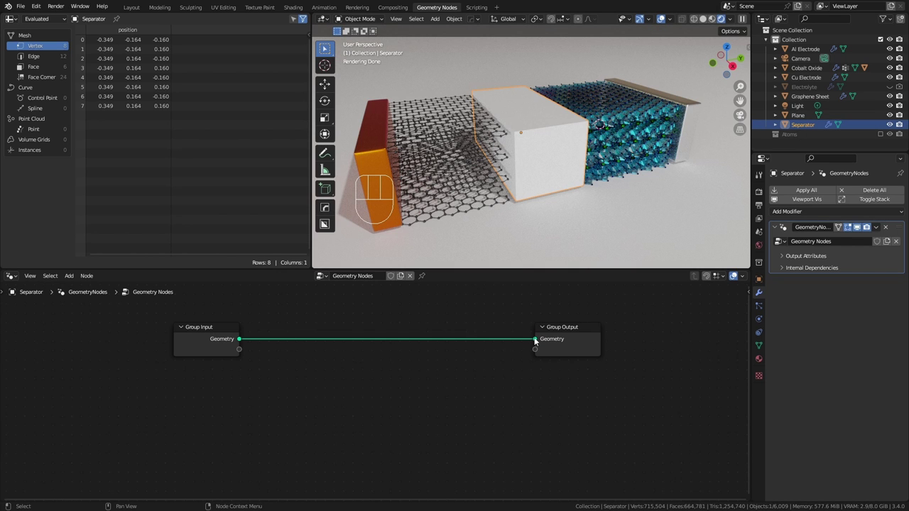
{"action": "left_click_drag", "start_coordinate": [535, 341], "coordinate": [281, 342]}
{"action": "left_click_drag", "start_coordinate": [184, 336], "coordinate": [96, 331]}
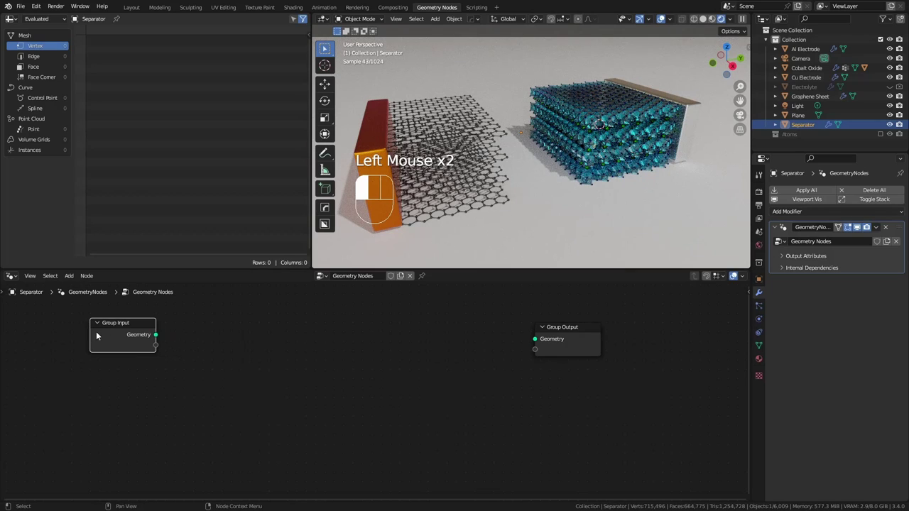
Step: Add a Volume Cube node and connect its Volume to the Group Output geometry
{"action": "key", "text": "shift+a"}
{"action": "mouse_move", "coordinate": [278, 366]}
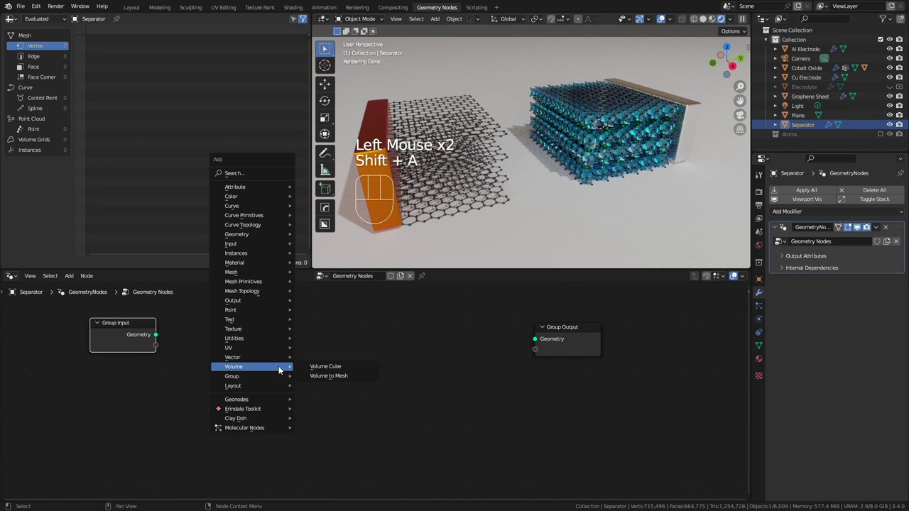
{"action": "left_click", "coordinate": [334, 366]}
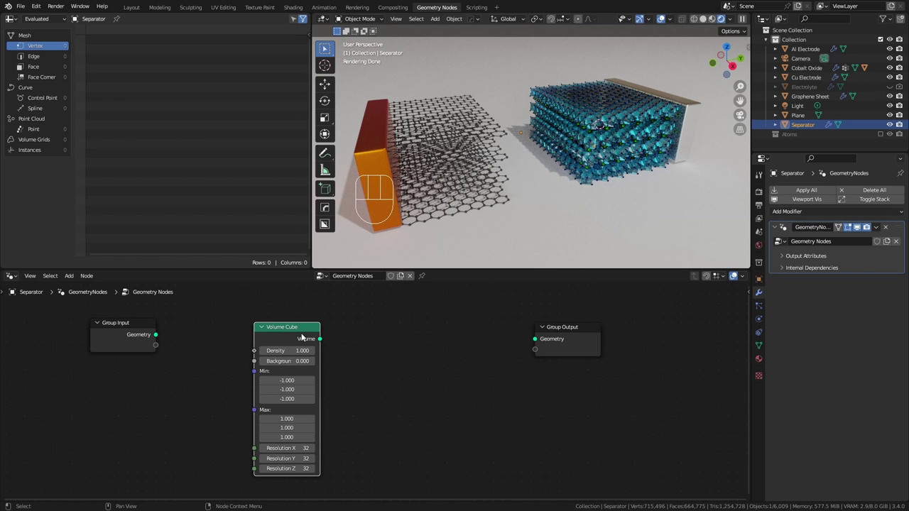
{"action": "left_click", "coordinate": [301, 338], "text": "alt+shift"}
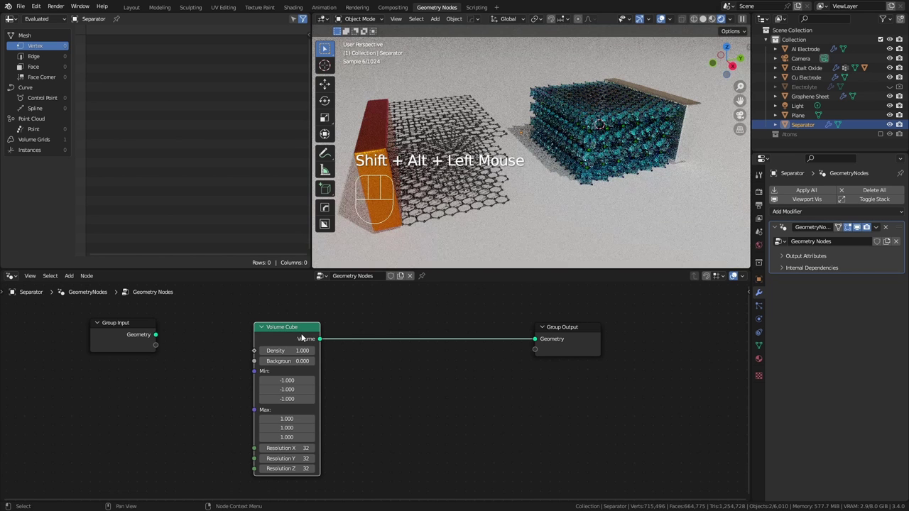
Step: Scale the Separator's volume cube down uniformly to roughly the width of the battery stacks
{"action": "scroll", "coordinate": [563, 152], "scroll_direction": "down", "scroll_amount": 6}
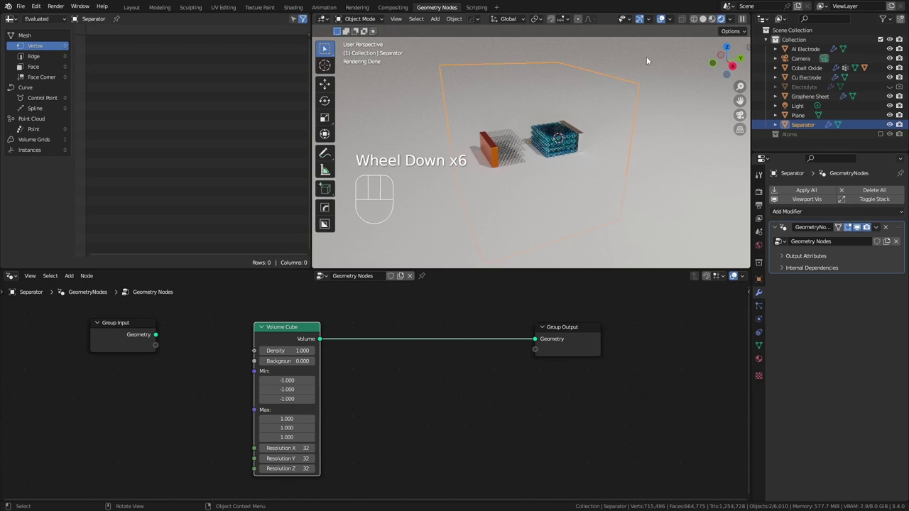
{"action": "key", "text": "s"}
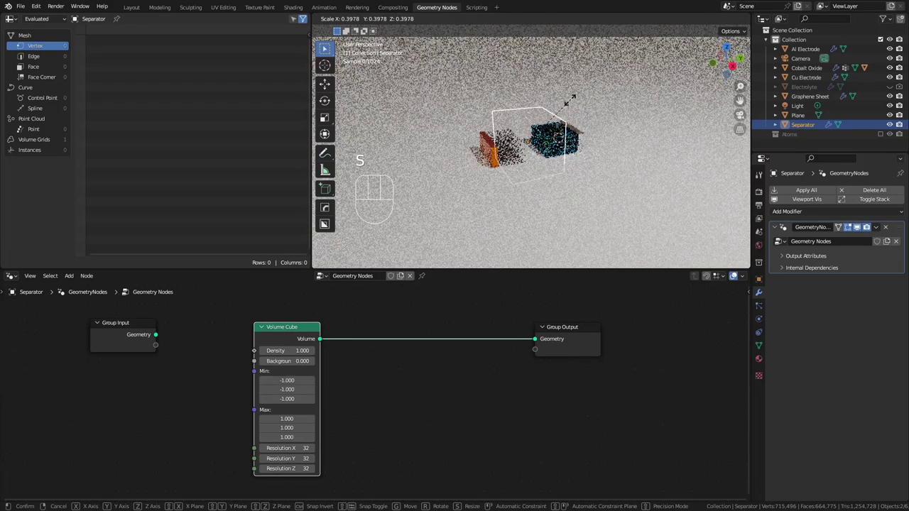
{"action": "left_click", "coordinate": [557, 119]}
Step: In top view, scale the Separator along Y to fit the gap between the graphene and cobalt oxide, and along X to the stack width
{"action": "key", "text": "KP_7"}
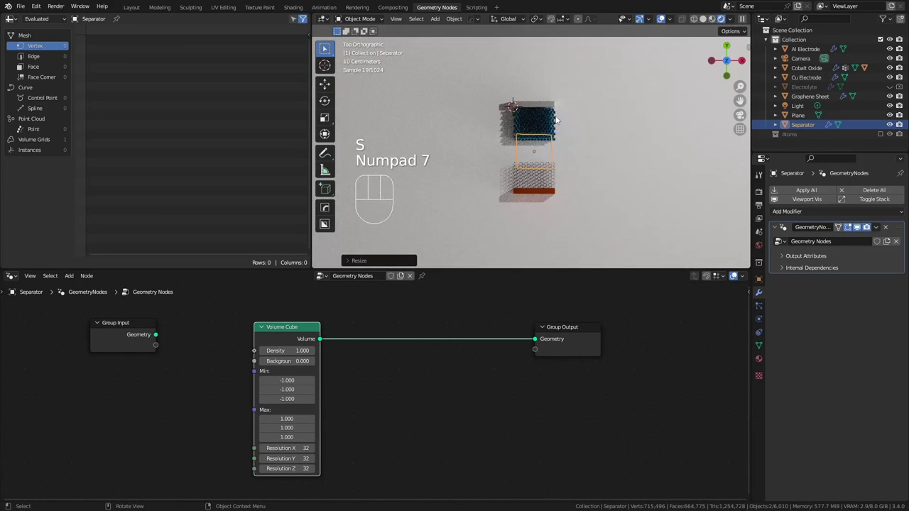
{"action": "scroll", "coordinate": [651, 104], "scroll_direction": "up", "scroll_amount": 4}
{"action": "key", "text": "s"}
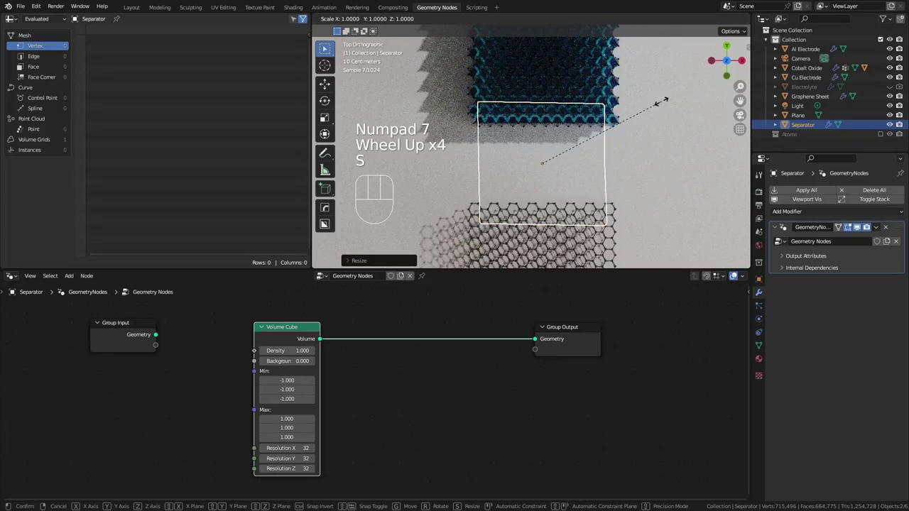
{"action": "left_click", "coordinate": [625, 118]}
{"action": "key", "text": "s"}
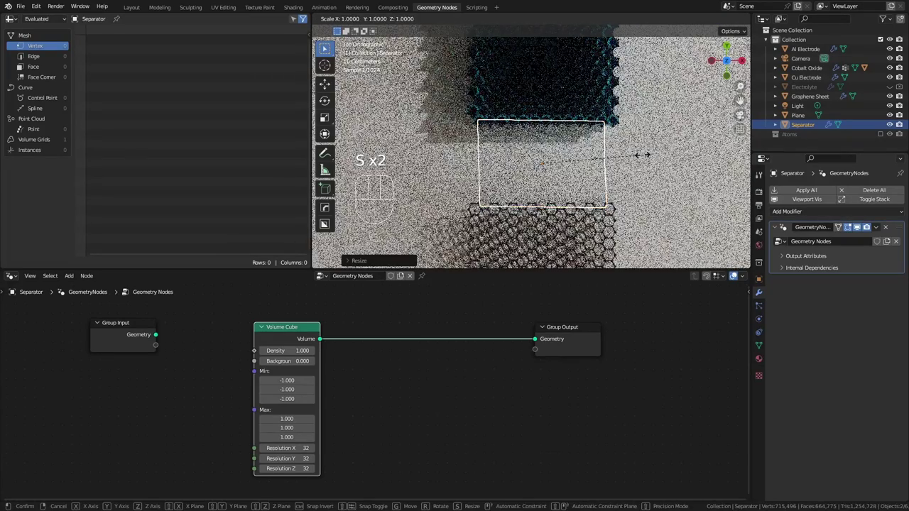
{"action": "left_click", "coordinate": [659, 155]}
Step: In right side view, scale the Separator along Z by about 0.55 to match the electrode height
{"action": "key", "text": "KP_3"}
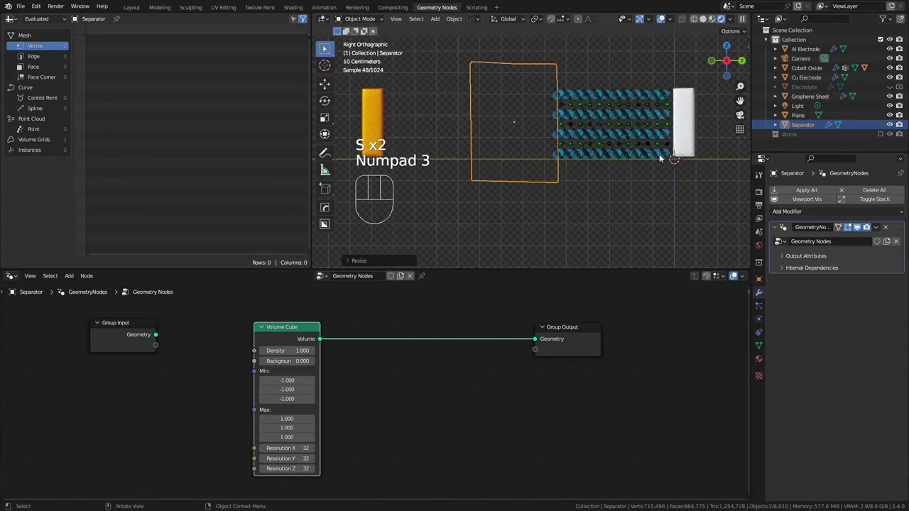
{"action": "key", "text": "s"}
{"action": "key", "text": "z"}
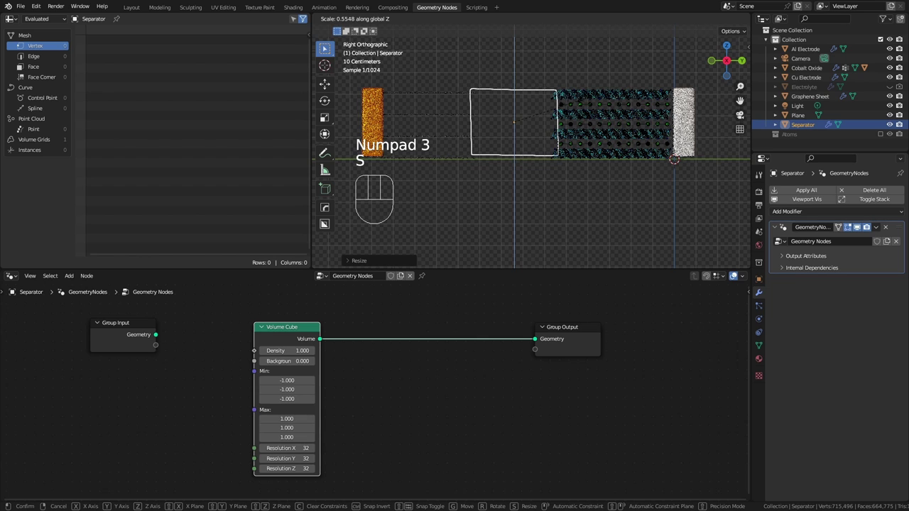
{"action": "left_click", "coordinate": [450, 115]}
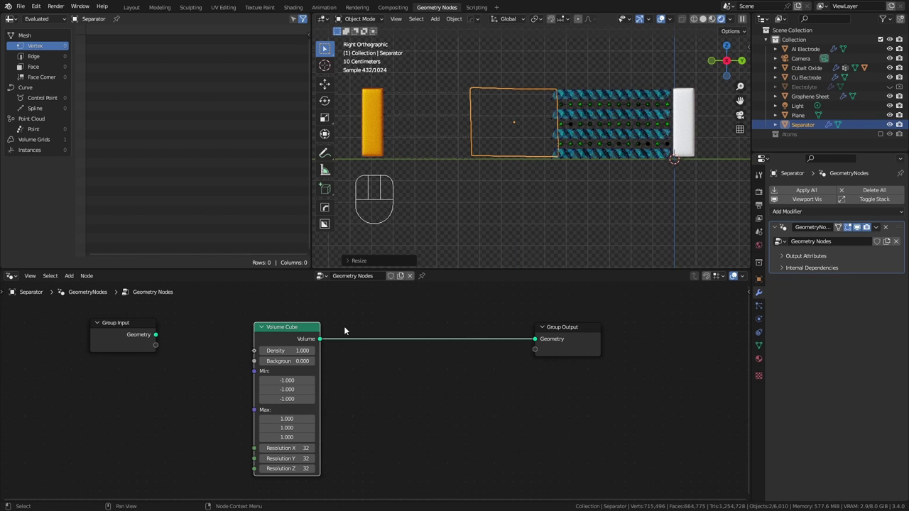
{"action": "scroll", "coordinate": [385, 362], "scroll_direction": "down", "scroll_amount": 1}
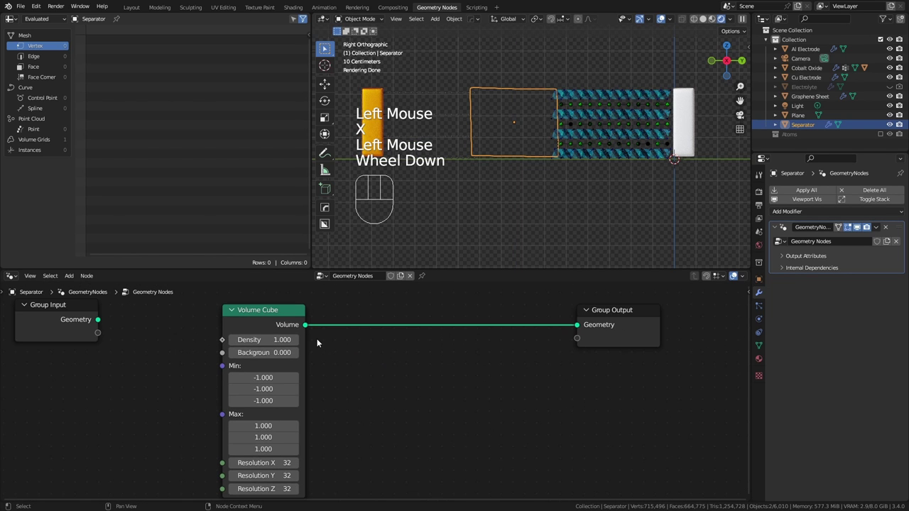
Step: Add a Volume to Mesh node and connect it between the Volume Cube and the Group Output
{"action": "left_click_drag", "start_coordinate": [305, 326], "coordinate": [380, 380]}
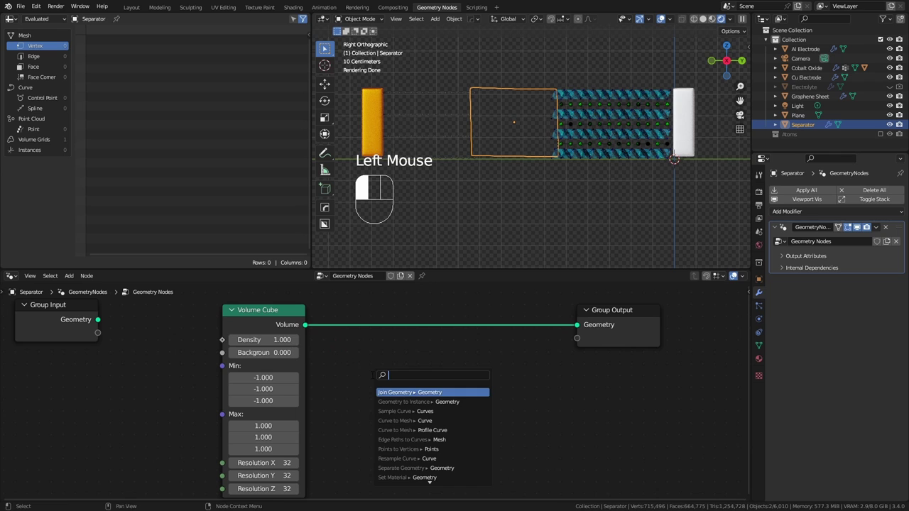
{"action": "type", "text": "volume"}
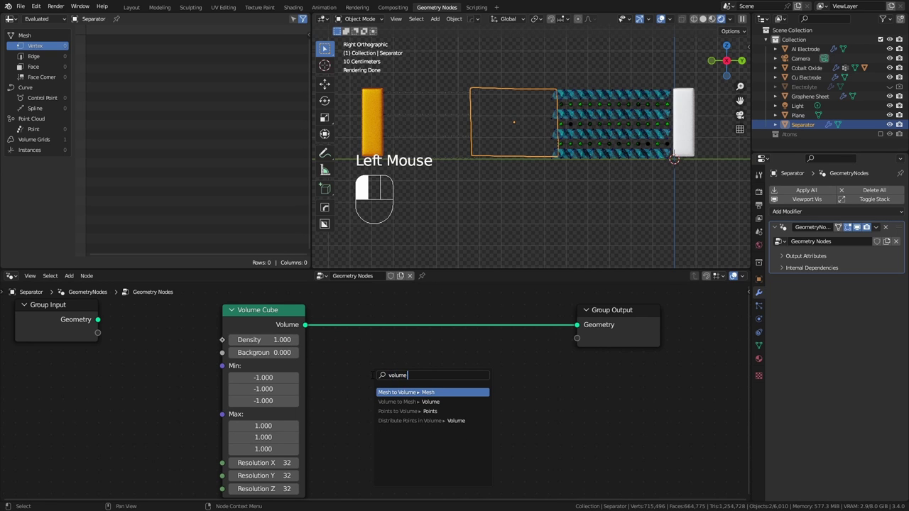
{"action": "type", "text": " to mesh"}
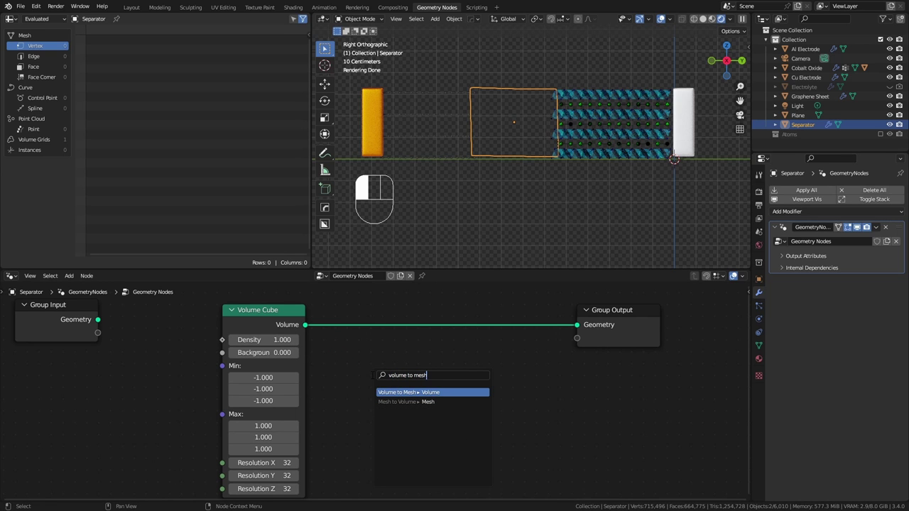
{"action": "key", "text": "Return"}
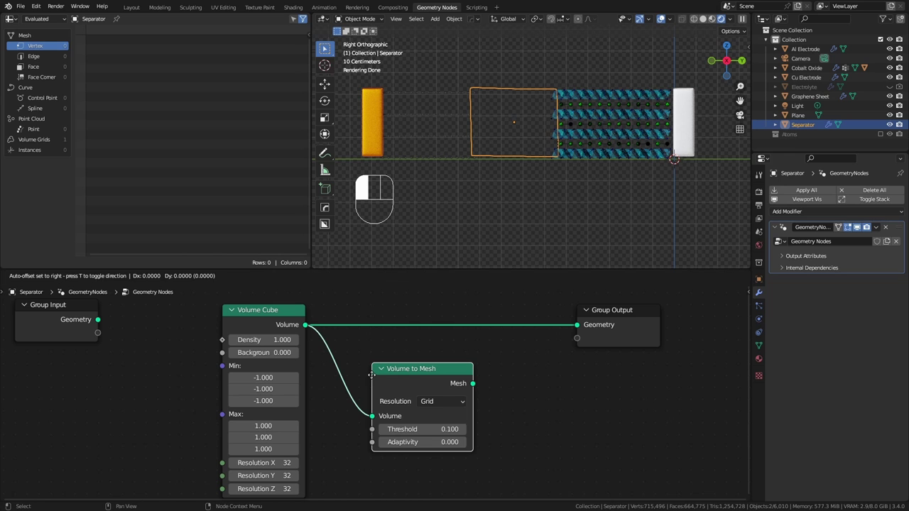
{"action": "left_click", "coordinate": [405, 381], "text": "alt+shift"}
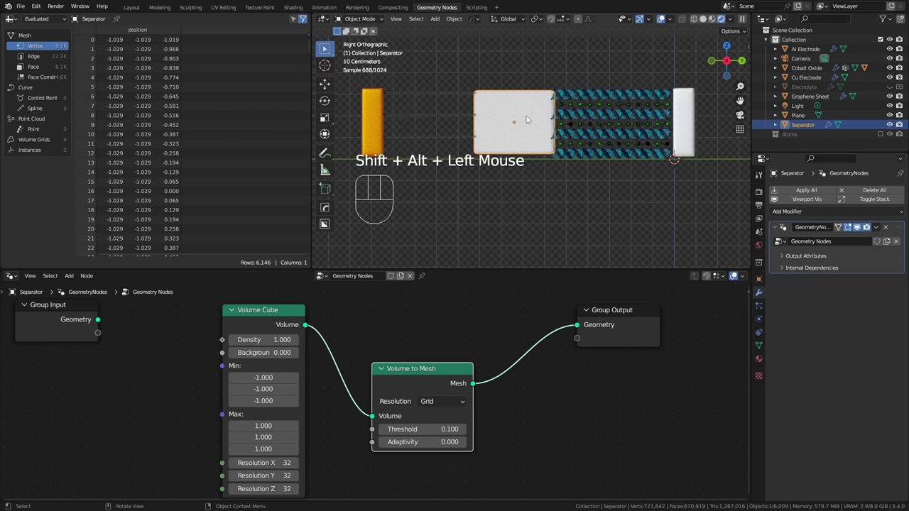
Step: Move the Separator slightly along Z and scale it up along Z to match the cobalt oxide stack's height
{"action": "scroll", "coordinate": [526, 119], "scroll_direction": "up", "scroll_amount": 3}
{"action": "key", "text": "g"}
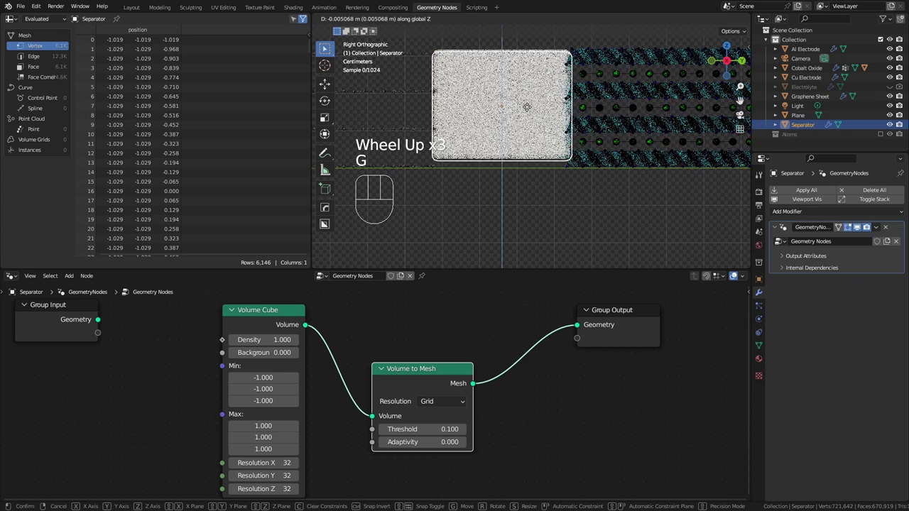
{"action": "left_click", "coordinate": [527, 107]}
{"action": "key", "text": "s"}
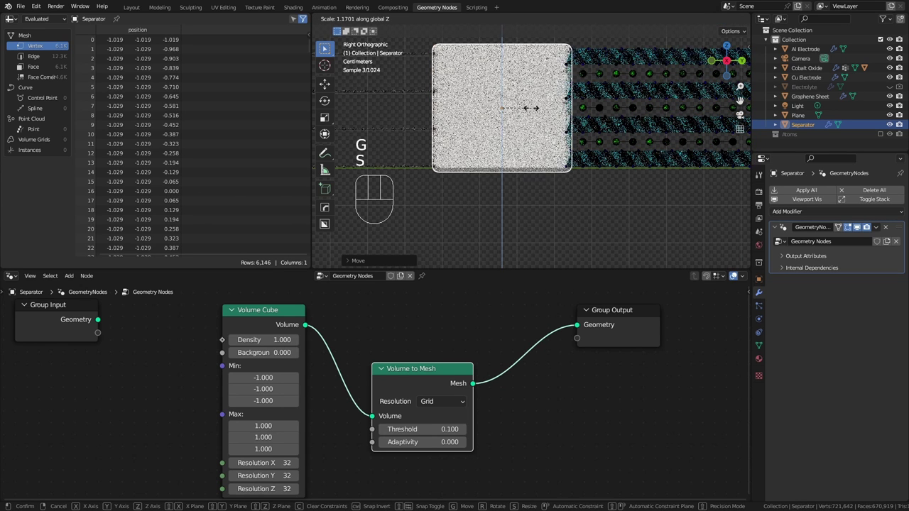
{"action": "left_click", "coordinate": [528, 108]}
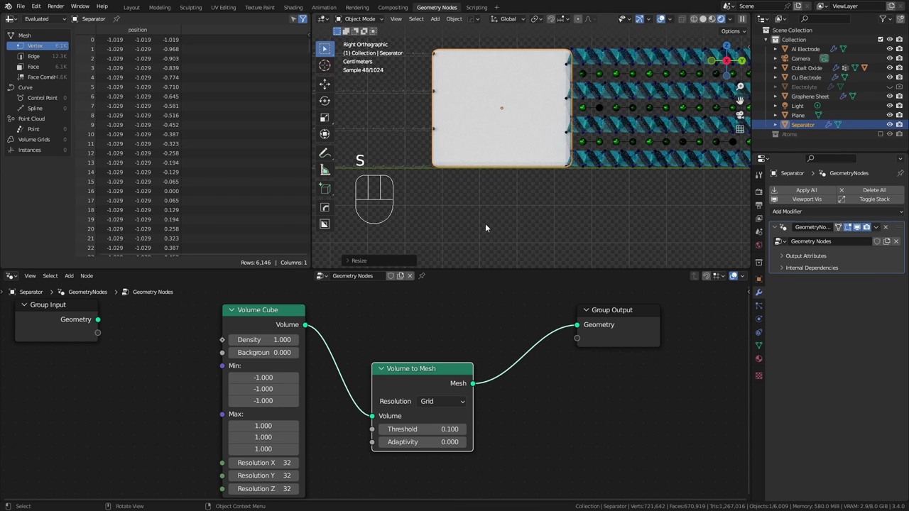
Step: Add a ColorRamp feeding the Volume Cube's Density and a Voronoi Texture whose Distance drives the ramp's Fac
{"action": "middle_click_drag", "start_coordinate": [338, 355], "coordinate": [435, 359]}
{"action": "left_click_drag", "start_coordinate": [399, 333], "coordinate": [342, 389]}
{"action": "type", "text": "coloram"}
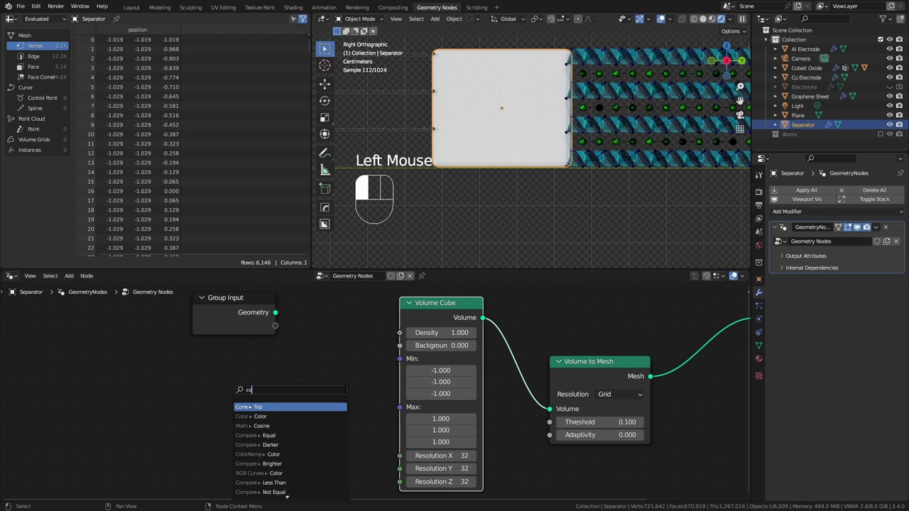
{"action": "left_click_drag", "start_coordinate": [343, 389], "coordinate": [343, 363]}
{"action": "left_click_drag", "start_coordinate": [201, 470], "coordinate": [51, 395]}
{"action": "type", "text": "voro"}
{"action": "key", "text": "Return"}
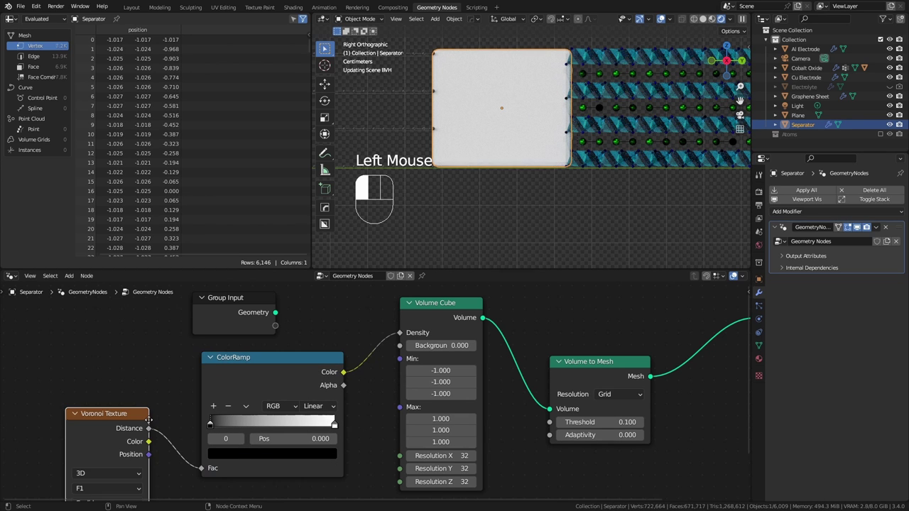
{"action": "left_click", "coordinate": [151, 364]}
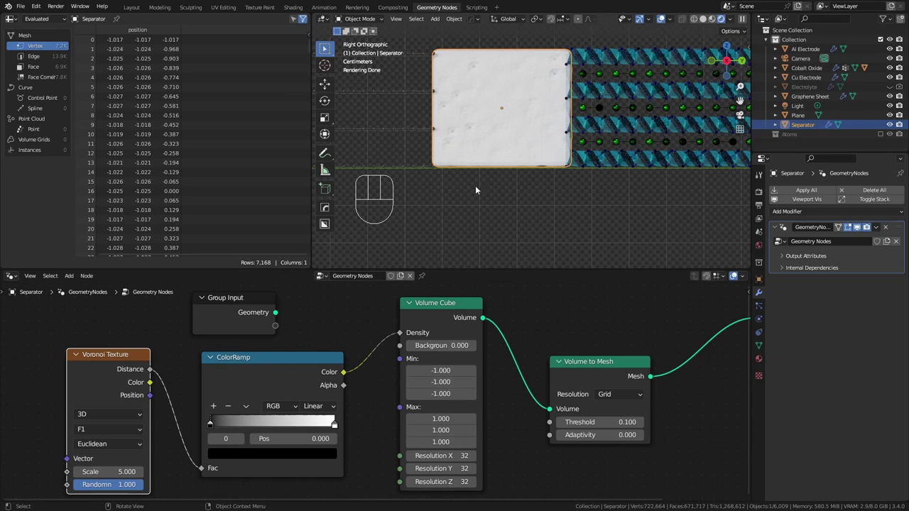
Step: Move the ColorRamp's black stop to position 0.559 and set the Voronoi Texture scale to 10
{"action": "middle_click_drag", "start_coordinate": [475, 186], "coordinate": [524, 189]}
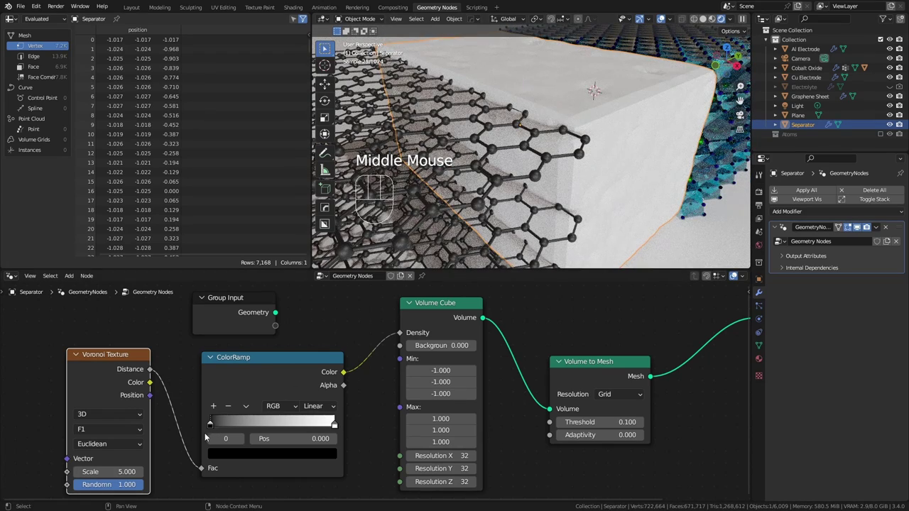
{"action": "left_click_drag", "start_coordinate": [212, 425], "coordinate": [286, 423]}
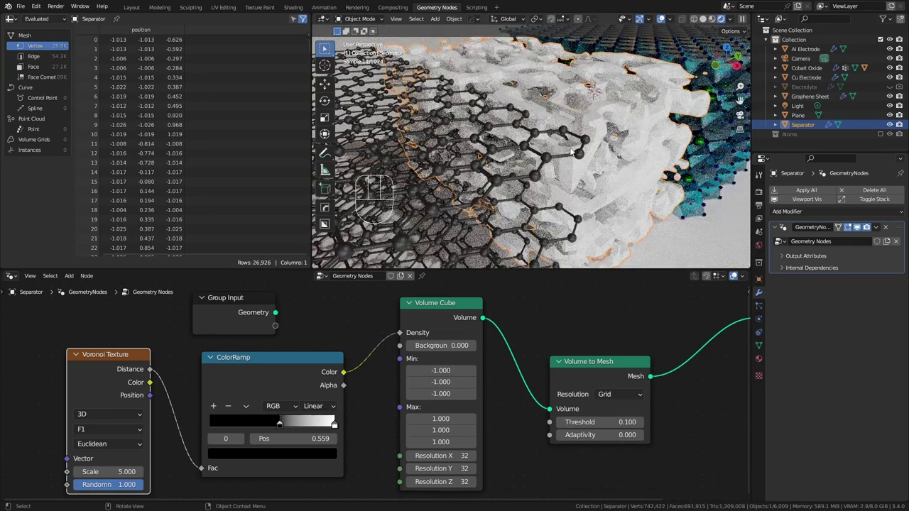
{"action": "middle_click_drag", "start_coordinate": [512, 156], "coordinate": [542, 144]}
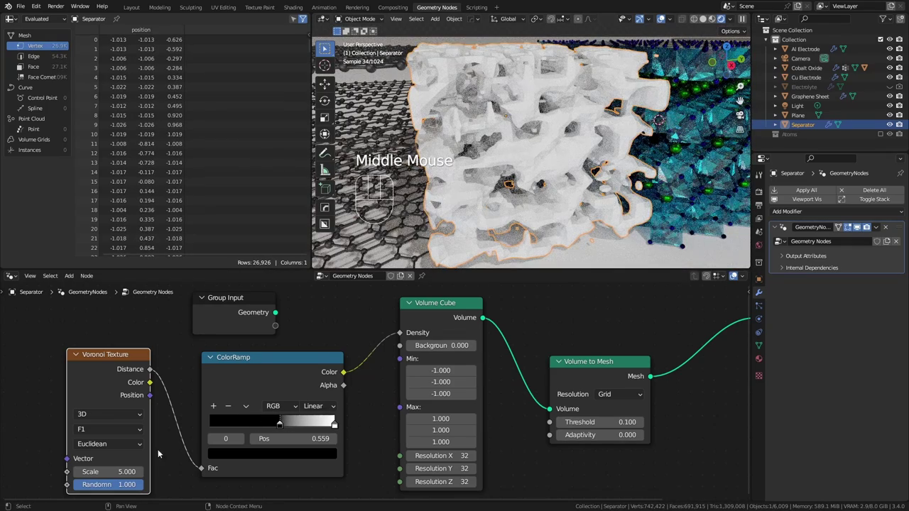
{"action": "left_click", "coordinate": [127, 472]}
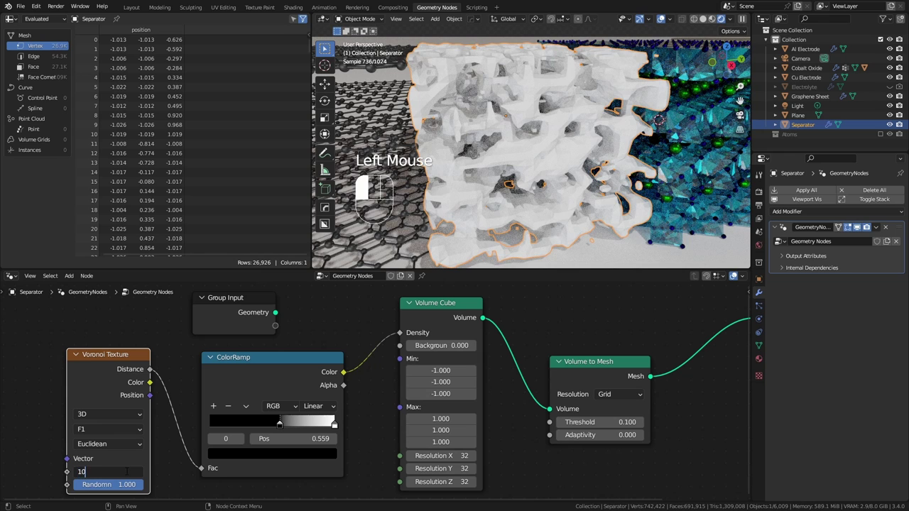
{"action": "type", "text": "10"}
{"action": "key", "text": "Return"}
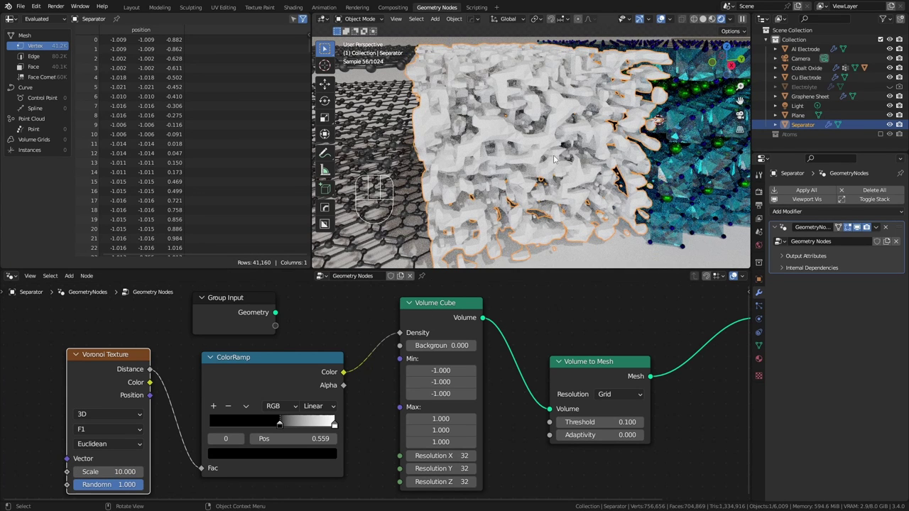
Step: Place Volume to Mesh beside the Volume Cube and insert a Set Shade Smooth node between it and the Group Output
{"action": "middle_click_drag", "start_coordinate": [534, 349], "coordinate": [419, 334]}
{"action": "middle_click_drag", "start_coordinate": [497, 369], "coordinate": [384, 409]}
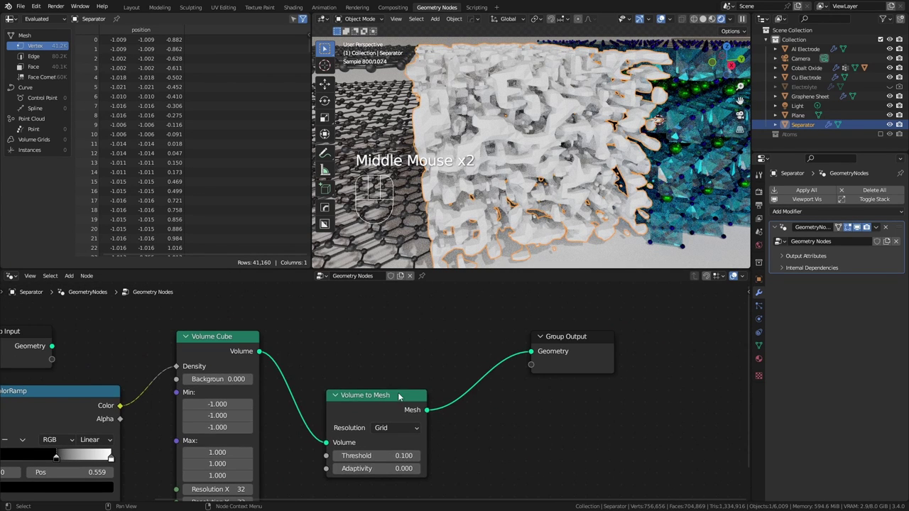
{"action": "left_click_drag", "start_coordinate": [385, 409], "coordinate": [425, 376]}
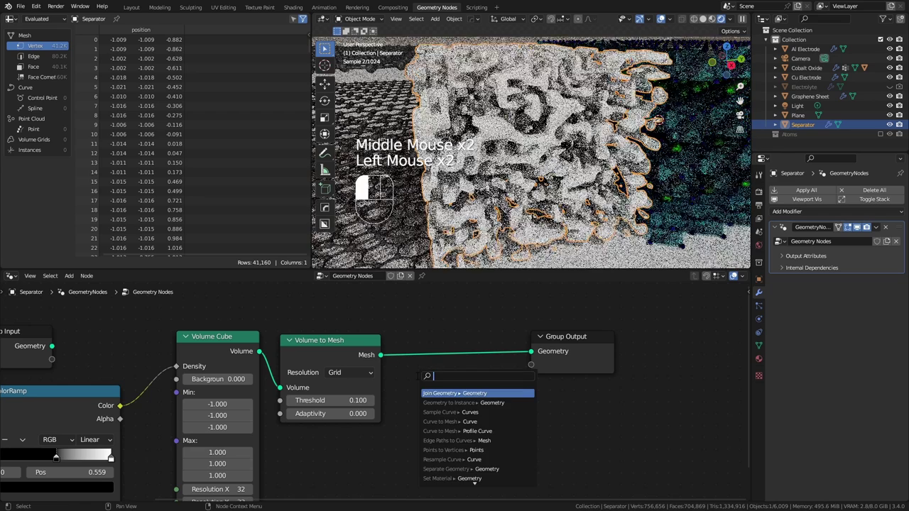
{"action": "type", "text": "set shade"}
{"action": "key", "text": "Return"}
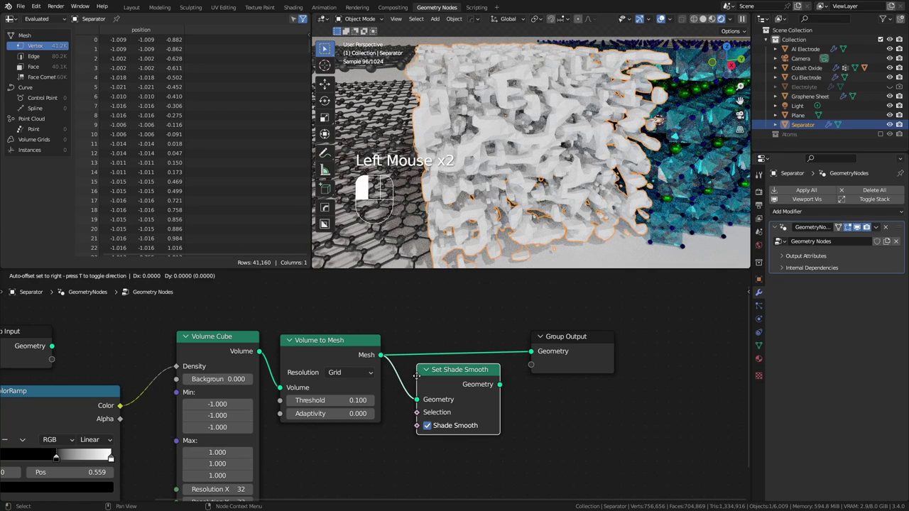
{"action": "left_click", "coordinate": [431, 381]}
{"action": "left_click_drag", "start_coordinate": [500, 384], "coordinate": [700, 326], "text": "alt+shift"}
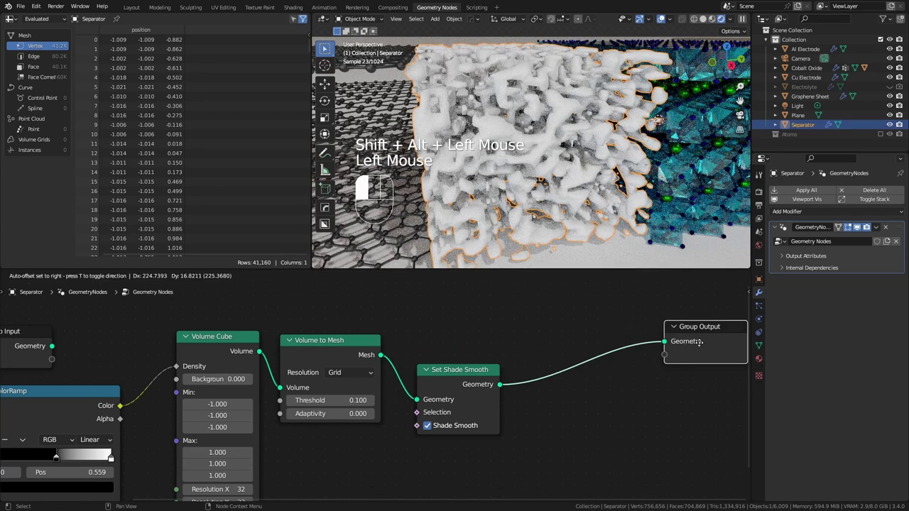
{"action": "left_click", "coordinate": [499, 387]}
Step: Insert a Set Material node between Set Shade Smooth and the Group Output, and assign the Carbon material
{"action": "left_click_drag", "start_coordinate": [500, 384], "coordinate": [561, 394]}
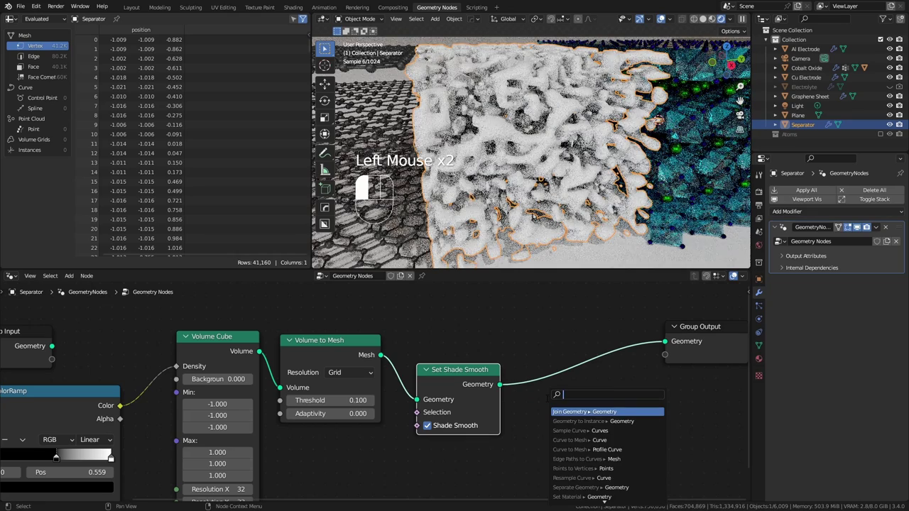
{"action": "type", "text": "set material"}
{"action": "key", "text": "Return"}
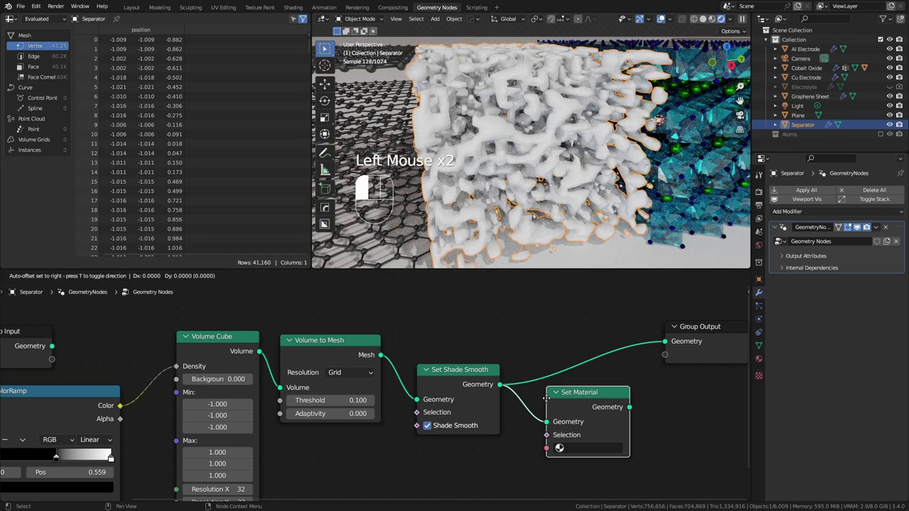
{"action": "left_click", "coordinate": [569, 396], "text": "alt+shift"}
{"action": "left_click", "coordinate": [583, 449]}
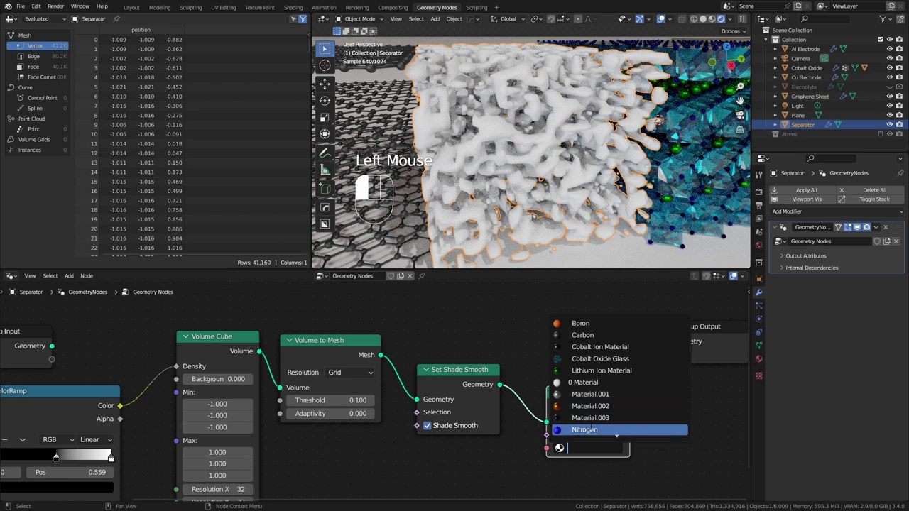
{"action": "left_click", "coordinate": [582, 334]}
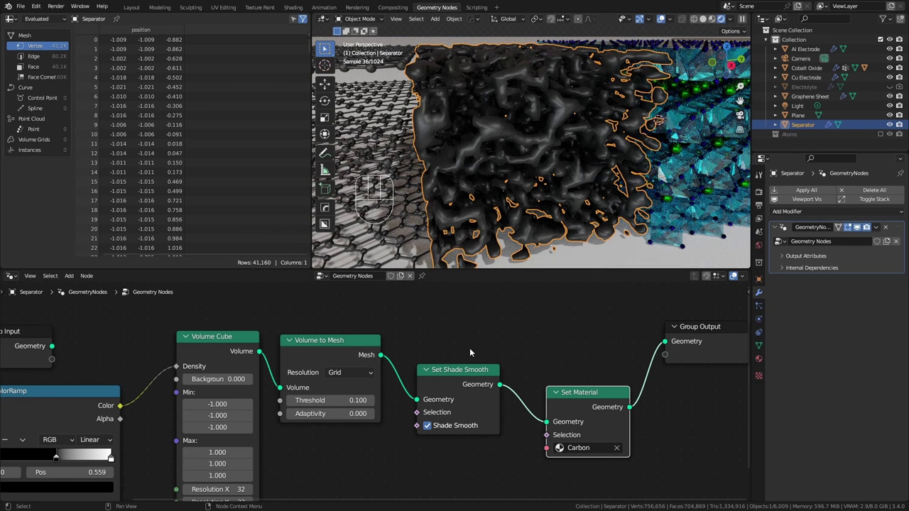
Step: Line up the Set Shade Smooth and Set Material nodes after Volume to Mesh, and clear the Carbon material
{"action": "left_click_drag", "start_coordinate": [475, 384], "coordinate": [449, 357]}
{"action": "left_click_drag", "start_coordinate": [574, 392], "coordinate": [526, 346]}
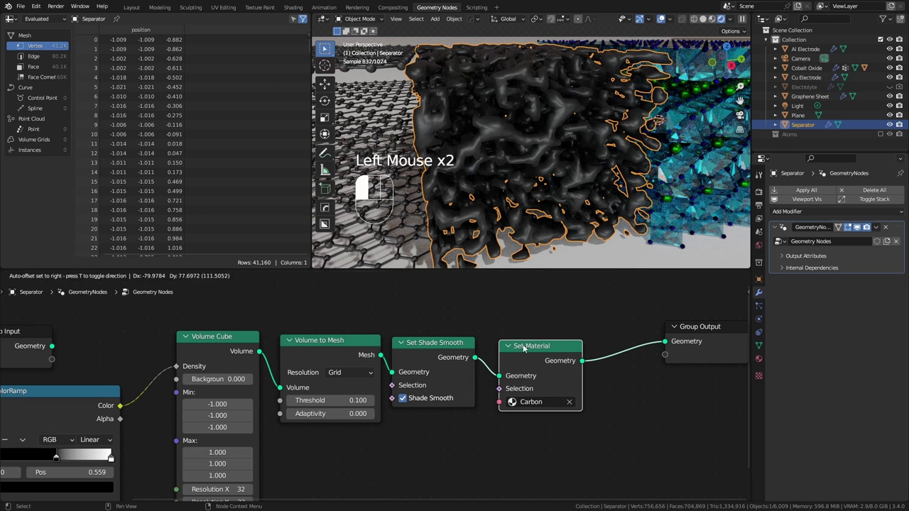
{"action": "left_click", "coordinate": [569, 402]}
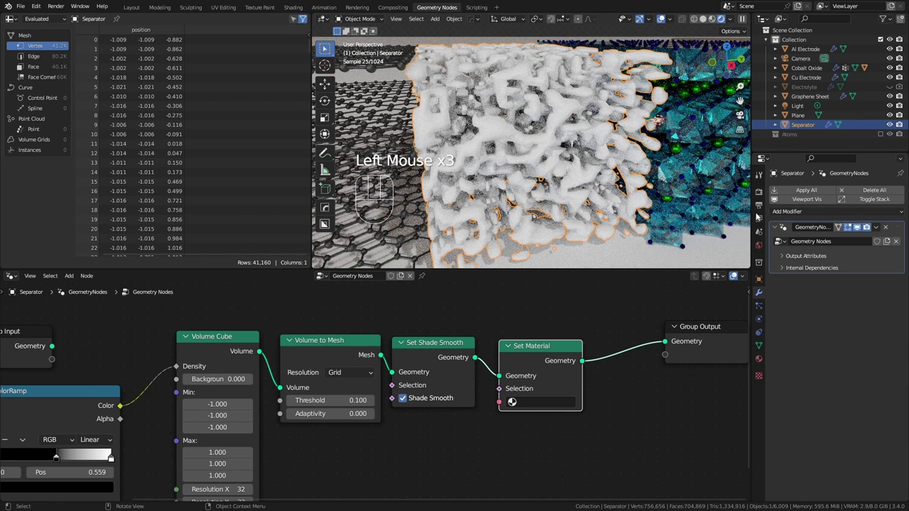
Step: Move the Group Output farther along the chain and insert a Subdivision Surface node between Set Material and it
{"action": "middle_click_drag", "start_coordinate": [575, 347], "coordinate": [395, 311]}
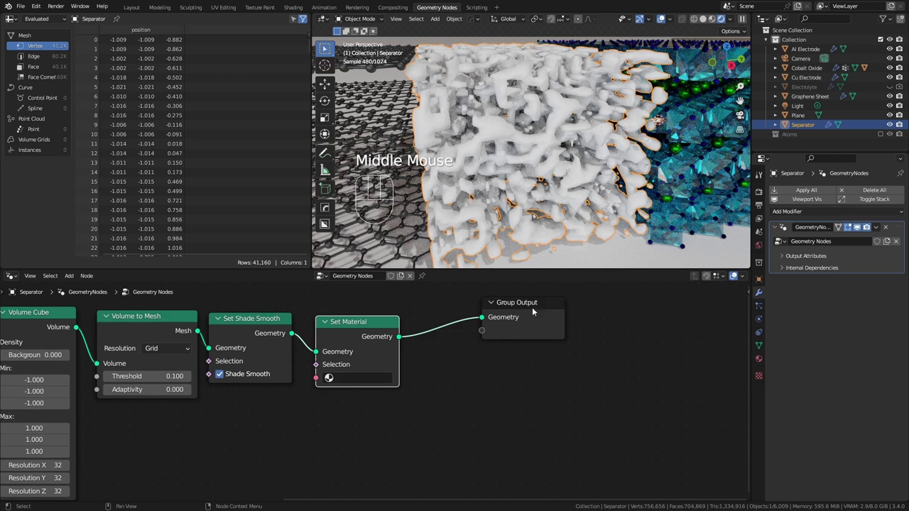
{"action": "left_click_drag", "start_coordinate": [532, 306], "coordinate": [606, 306]}
{"action": "left_click", "coordinate": [414, 344]}
{"action": "double_click", "coordinate": [461, 362]}
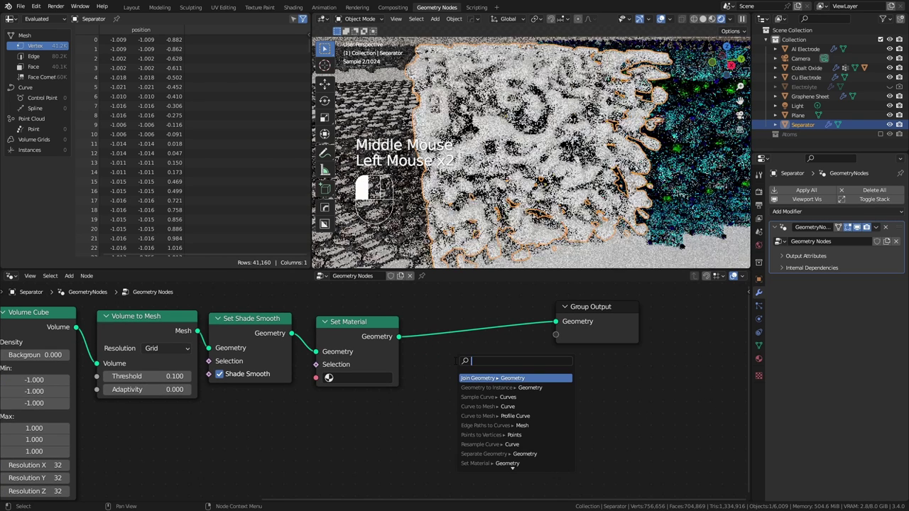
{"action": "type", "text": "subdiv"}
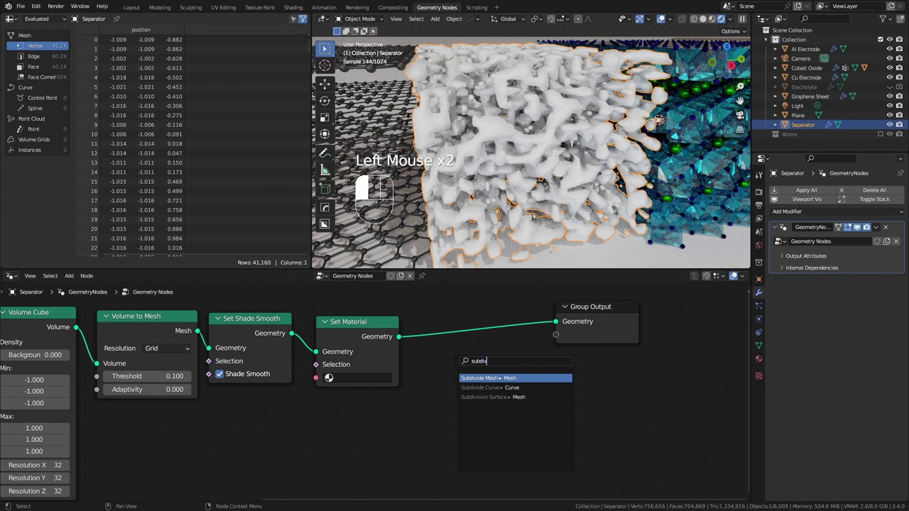
{"action": "key", "text": "Down"}
{"action": "key", "text": "Down"}
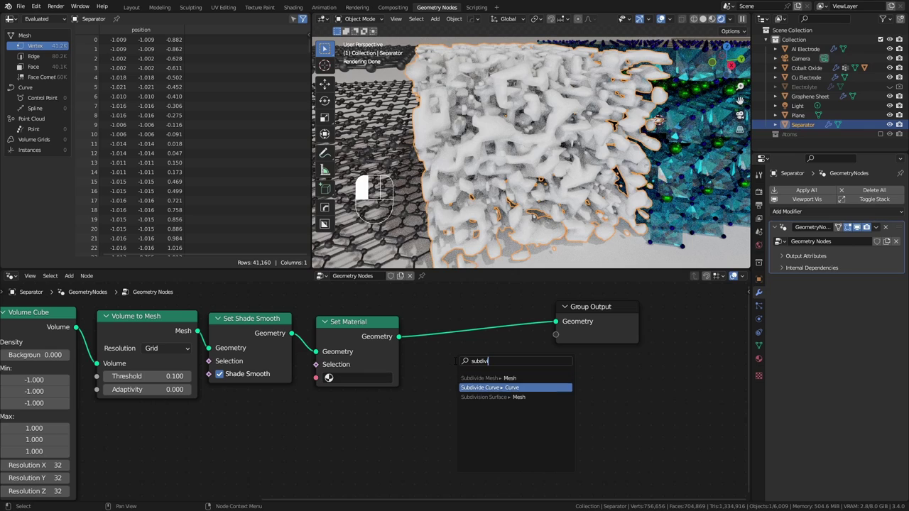
{"action": "key", "text": "Return"}
{"action": "left_click", "coordinate": [443, 361], "text": "alt+shift"}
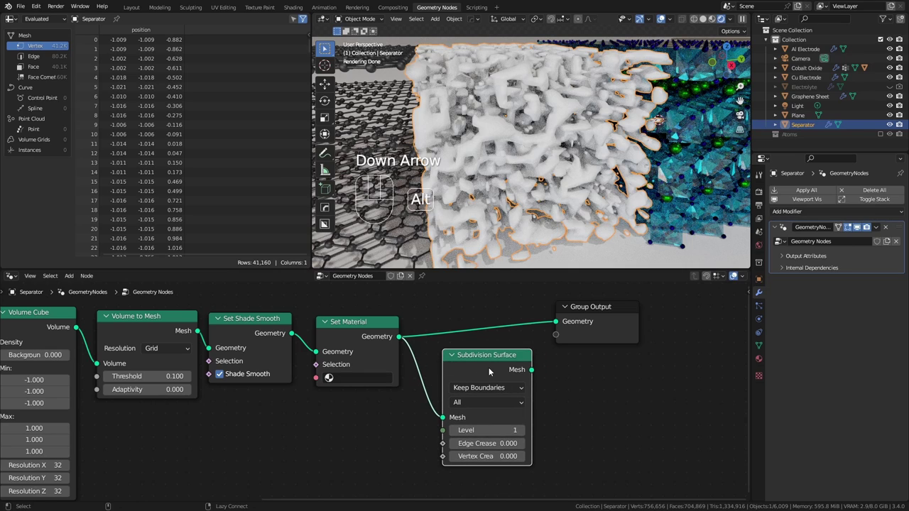
Step: Set the Subdivision Surface level to 2 and inspect the Separator between the graphene and cobalt oxide stacks
{"action": "left_click", "coordinate": [525, 430]}
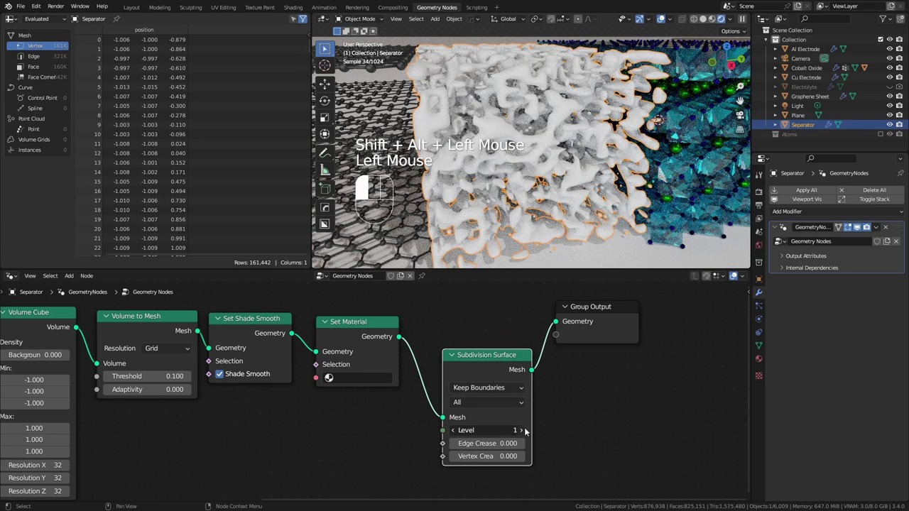
{"action": "middle_click_drag", "start_coordinate": [539, 163], "coordinate": [609, 177]}
{"action": "scroll", "coordinate": [547, 170], "scroll_direction": "down", "scroll_amount": 2}
{"action": "scroll", "coordinate": [608, 177], "scroll_direction": "down", "scroll_amount": 2}
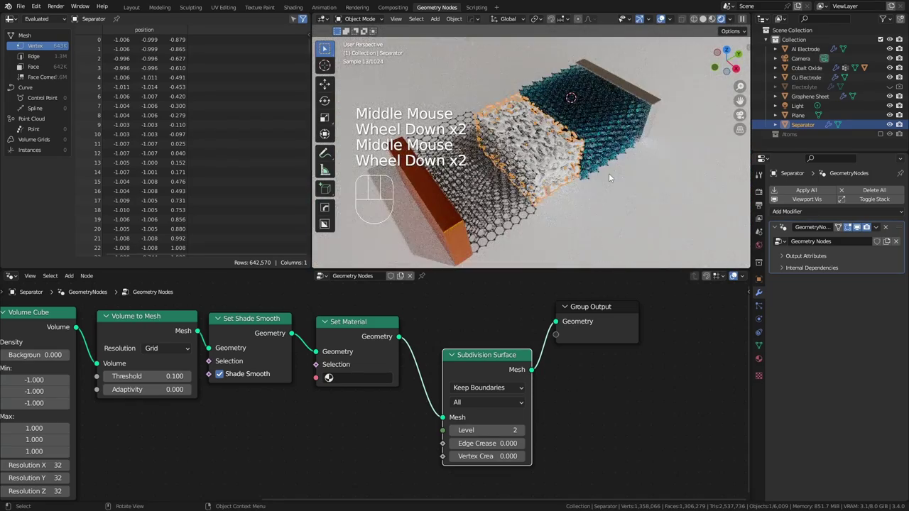
{"action": "scroll", "coordinate": [614, 181], "scroll_direction": "up", "scroll_amount": 2}
{"action": "middle_click_drag", "start_coordinate": [614, 180], "coordinate": [565, 169]}
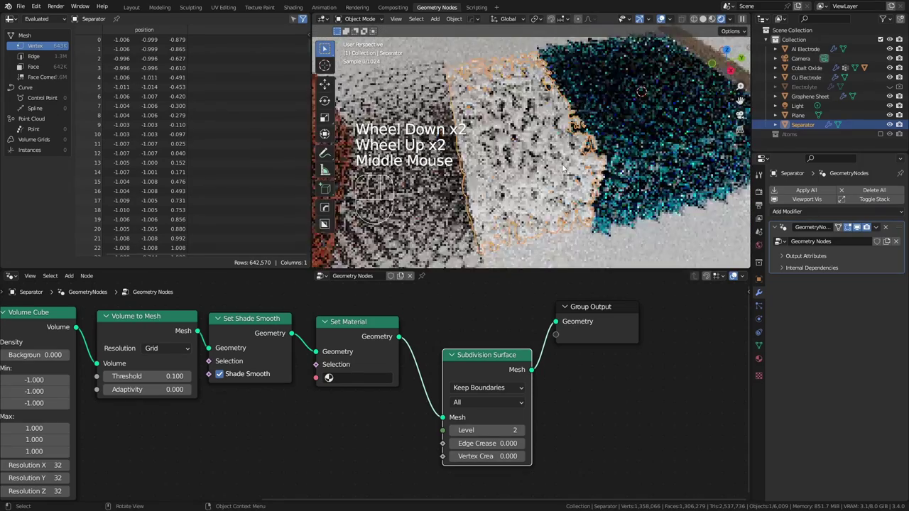
{"action": "scroll", "coordinate": [560, 167], "scroll_direction": "up", "scroll_amount": 1}
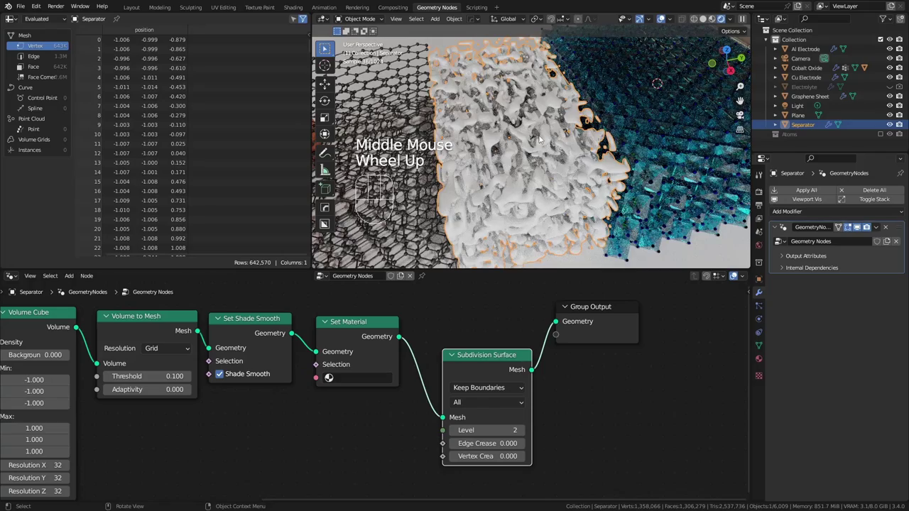
{"action": "scroll", "coordinate": [539, 140], "scroll_direction": "down", "scroll_amount": 1}
{"action": "key", "text": "s"}
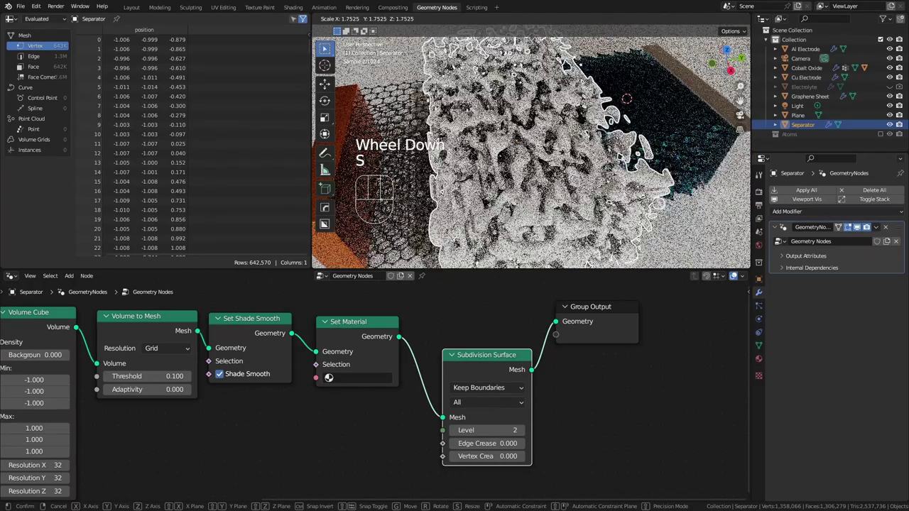
{"action": "key", "text": "x"}
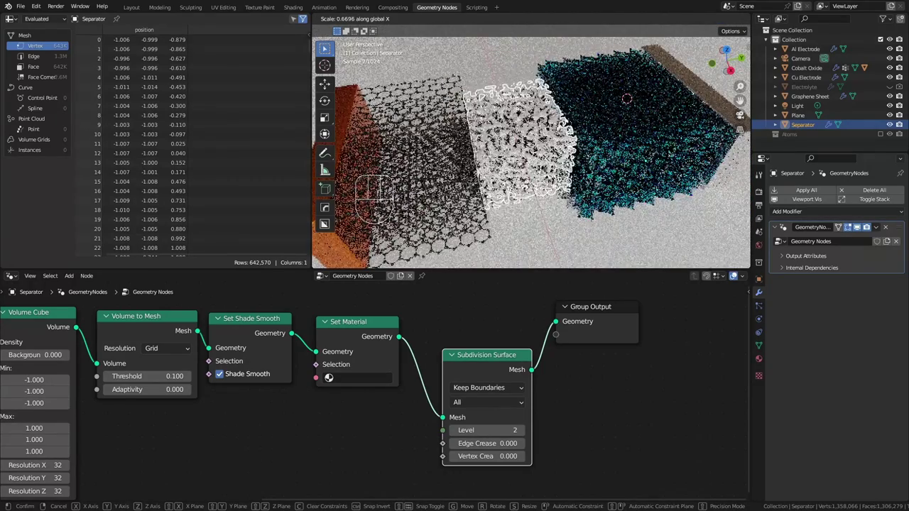
{"action": "left_click", "coordinate": [390, 264]}
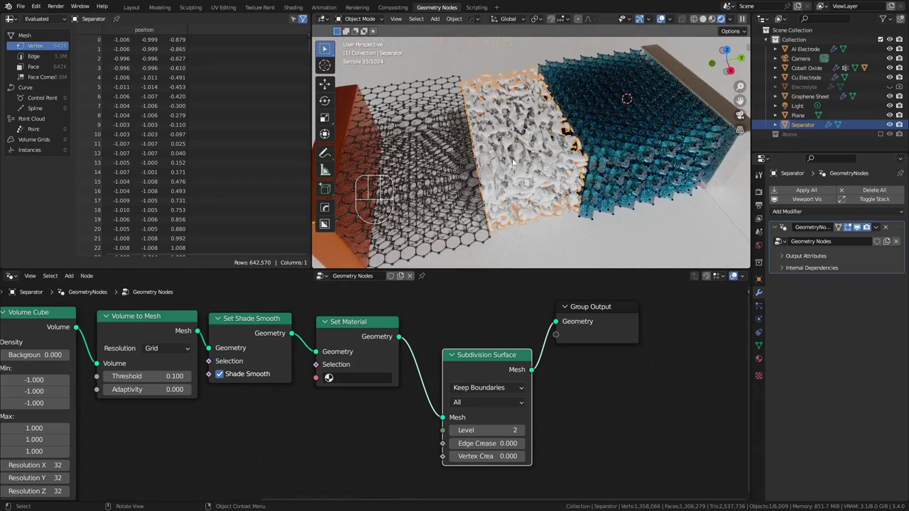
Step: Set the Volume Cube's Min Y to -0.5 and its Max Y to 0.5 in the Separator's node tree
{"action": "scroll", "coordinate": [512, 162], "scroll_direction": "up", "scroll_amount": 2}
{"action": "middle_click_drag", "start_coordinate": [44, 393], "coordinate": [202, 387]}
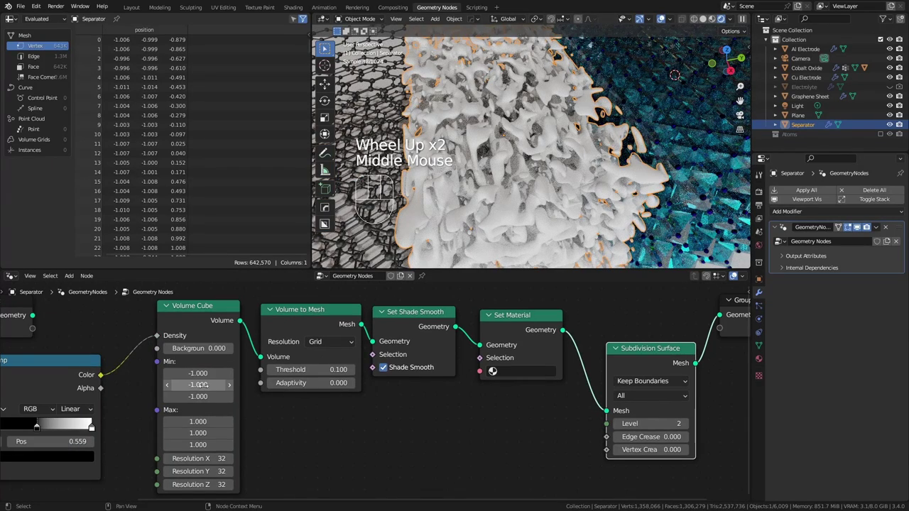
{"action": "scroll", "coordinate": [202, 384], "scroll_direction": "up", "scroll_amount": 2}
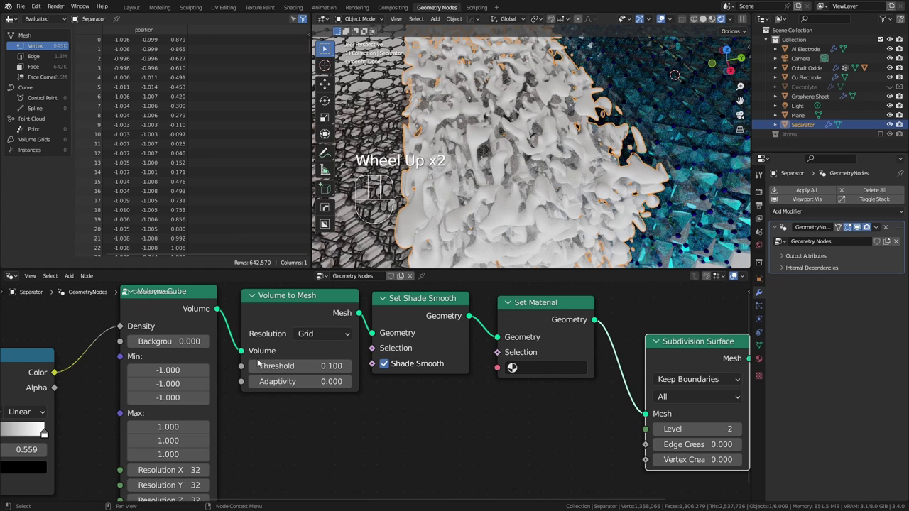
{"action": "left_click", "coordinate": [170, 383]}
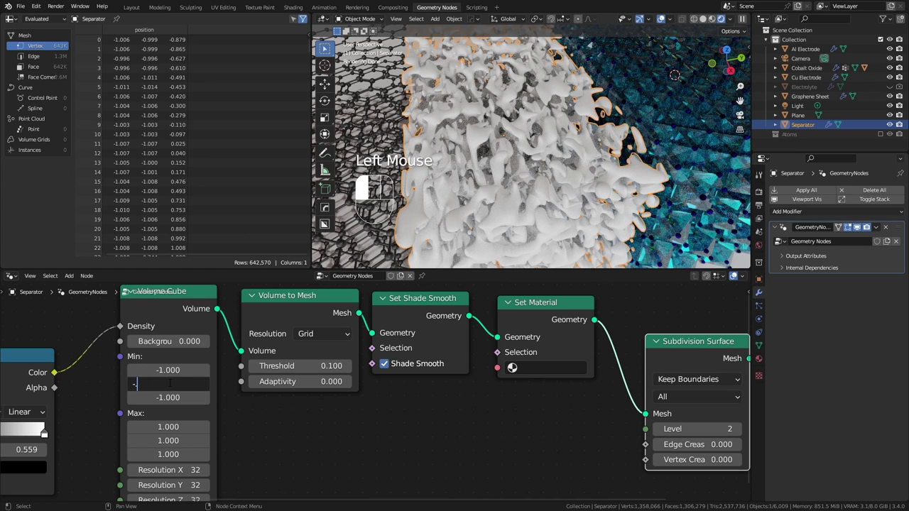
{"action": "key", "text": "Return"}
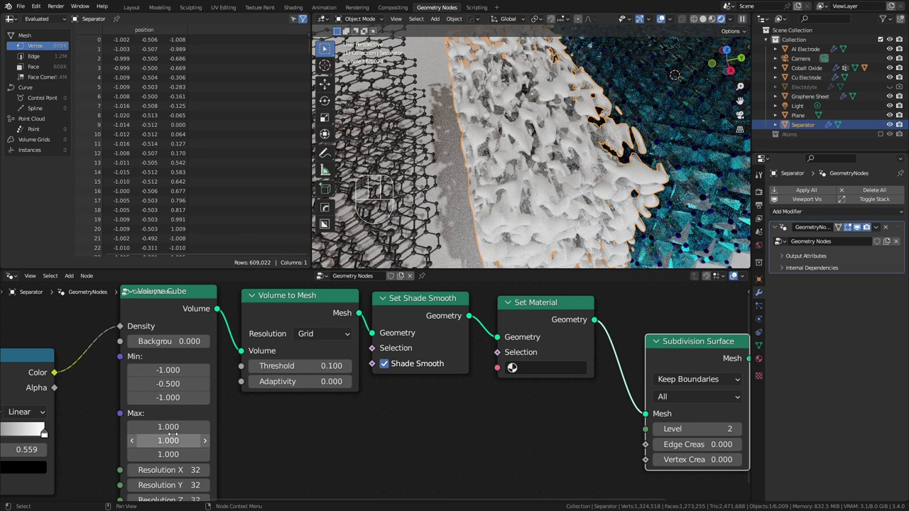
{"action": "left_click", "coordinate": [175, 440]}
{"action": "type", "text": ".5"}
{"action": "key", "text": "Return"}
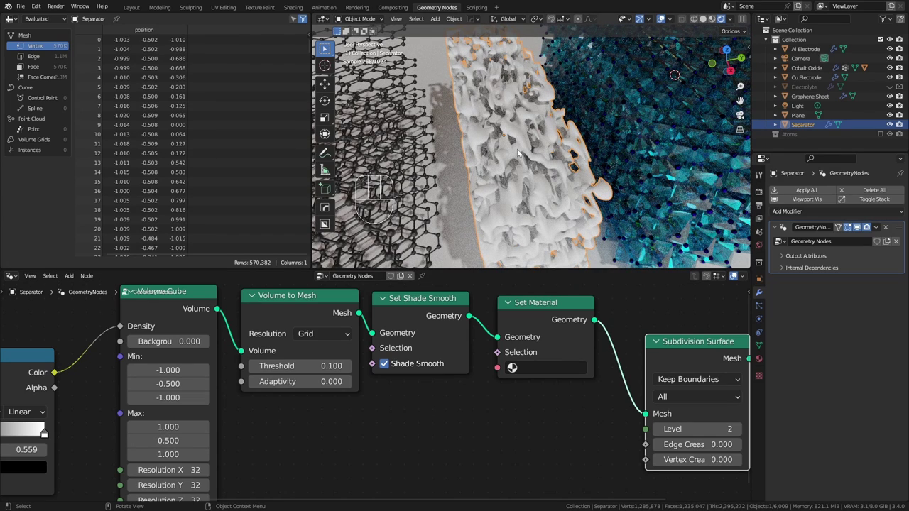
Step: Stretch the Separator along the Y axis, and set the Volume Cube's Min Y to -0.25 and Max Y to 0.25
{"action": "key", "text": "s"}
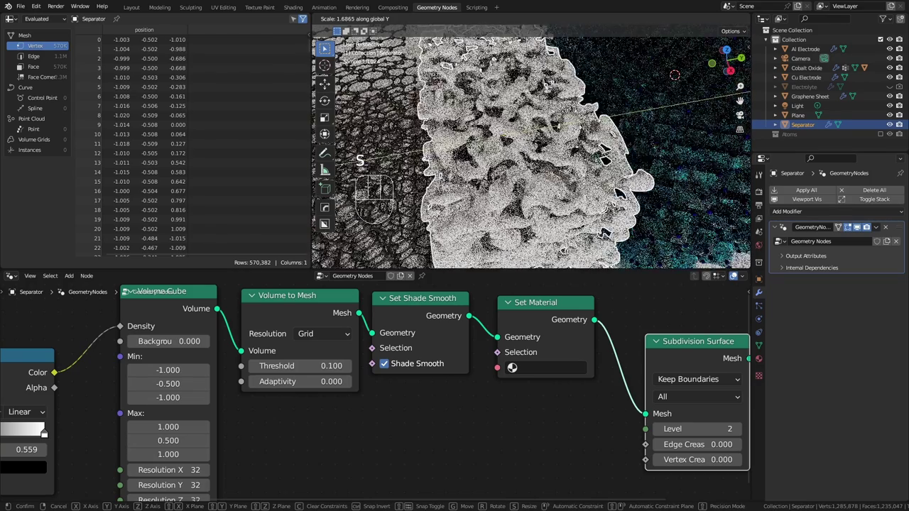
{"action": "left_click", "coordinate": [498, 187]}
{"action": "left_click", "coordinate": [168, 383]}
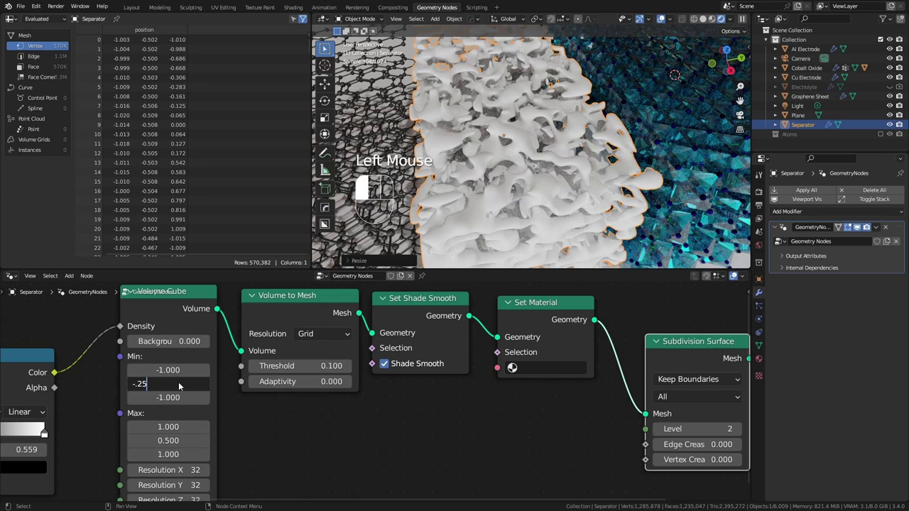
{"action": "type", "text": "-.25"}
{"action": "key", "text": "Return"}
{"action": "left_click", "coordinate": [168, 441]}
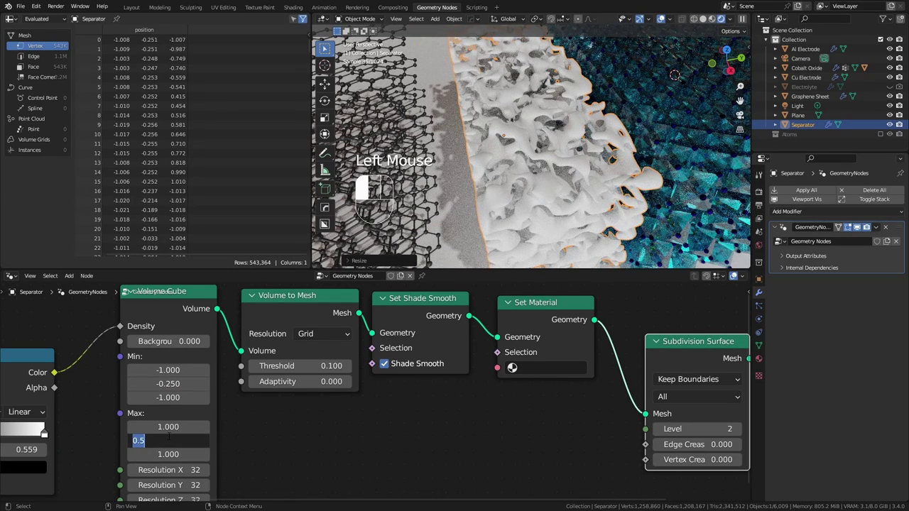
{"action": "type", "text": ".25"}
{"action": "key", "text": "Return"}
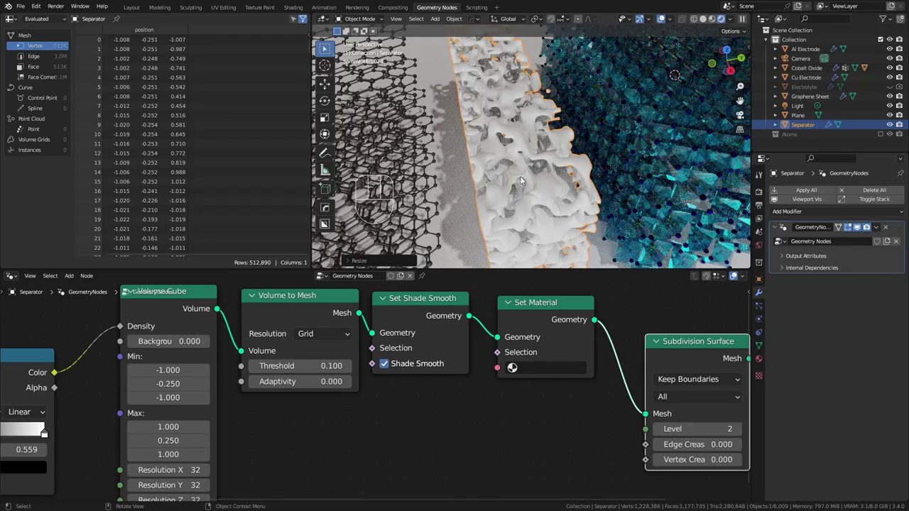
Step: Examine the Separator's thickness and fit between the graphene and cobalt oxide stacks, deselecting and reselecting it
{"action": "scroll", "coordinate": [520, 182], "scroll_direction": "down", "scroll_amount": 4}
{"action": "middle_click_drag", "start_coordinate": [529, 169], "coordinate": [597, 199]}
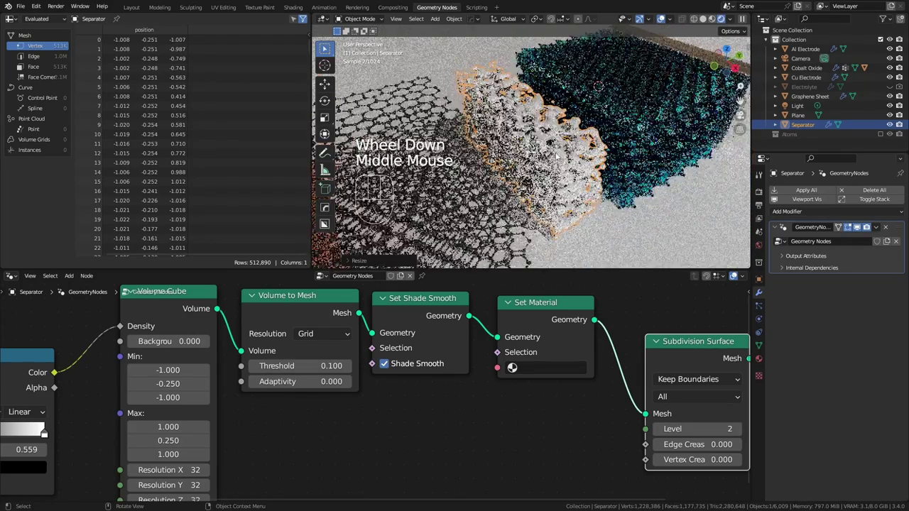
{"action": "scroll", "coordinate": [597, 199], "scroll_direction": "down", "scroll_amount": 2}
{"action": "left_click", "coordinate": [617, 209]}
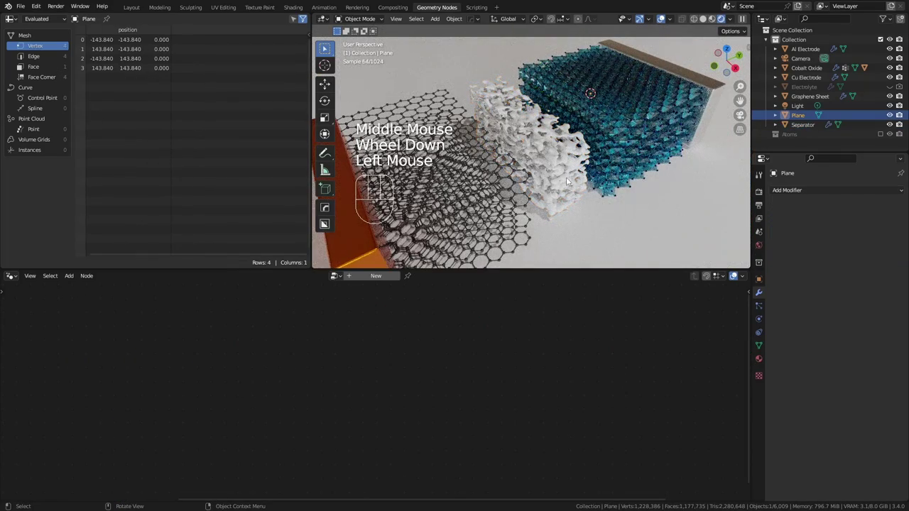
{"action": "scroll", "coordinate": [553, 167], "scroll_direction": "down", "scroll_amount": 2}
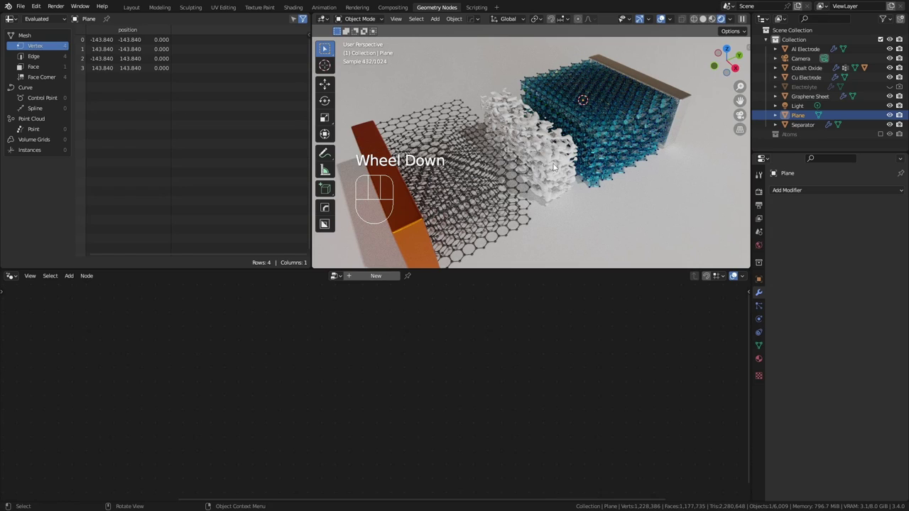
{"action": "left_click", "coordinate": [554, 167]}
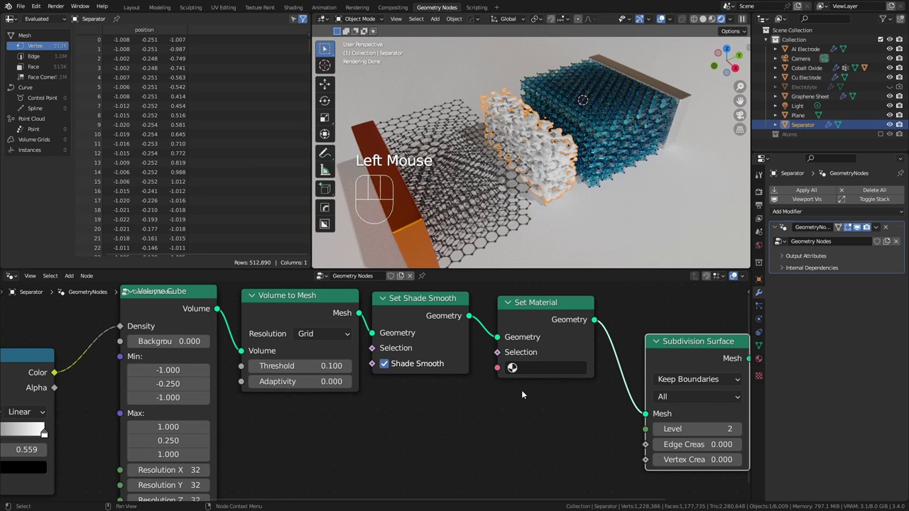
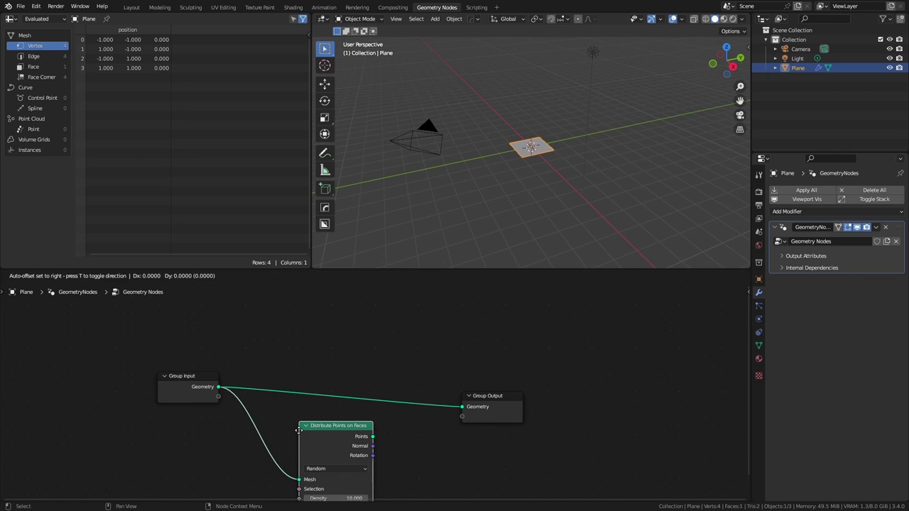
Step: Place a Distribute Points on Faces node after the Group Input and feed its points into a new Instance on Points node
{"action": "left_click", "coordinate": [324, 436]}
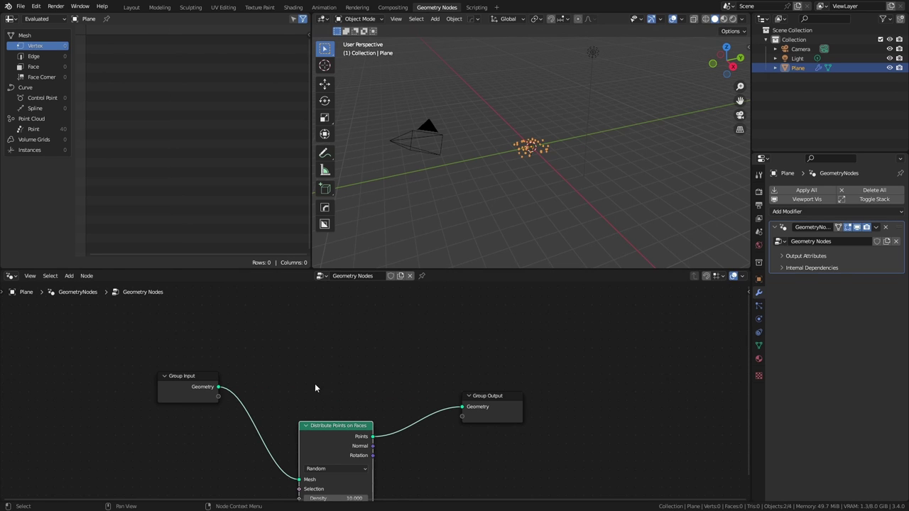
{"action": "left_click_drag", "start_coordinate": [306, 446], "coordinate": [206, 434]}
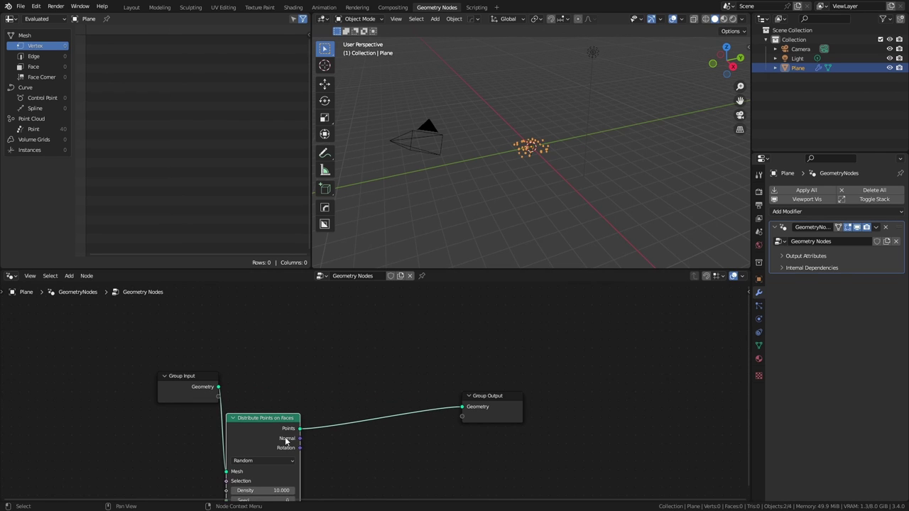
{"action": "left_click_drag", "start_coordinate": [299, 429], "coordinate": [365, 446]}
{"action": "type", "text": "inst"}
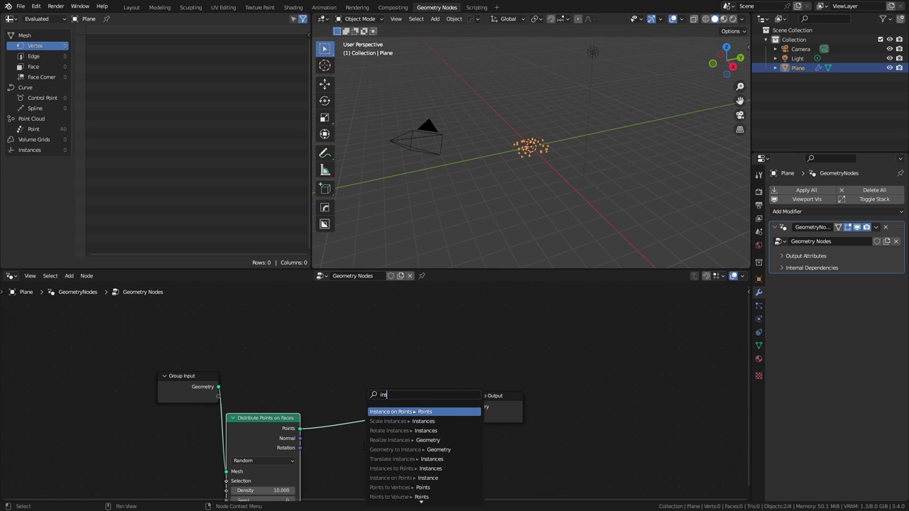
{"action": "key", "text": "Return"}
{"action": "left_click", "coordinate": [363, 446]}
{"action": "middle_click_drag", "start_coordinate": [376, 451], "coordinate": [397, 372]}
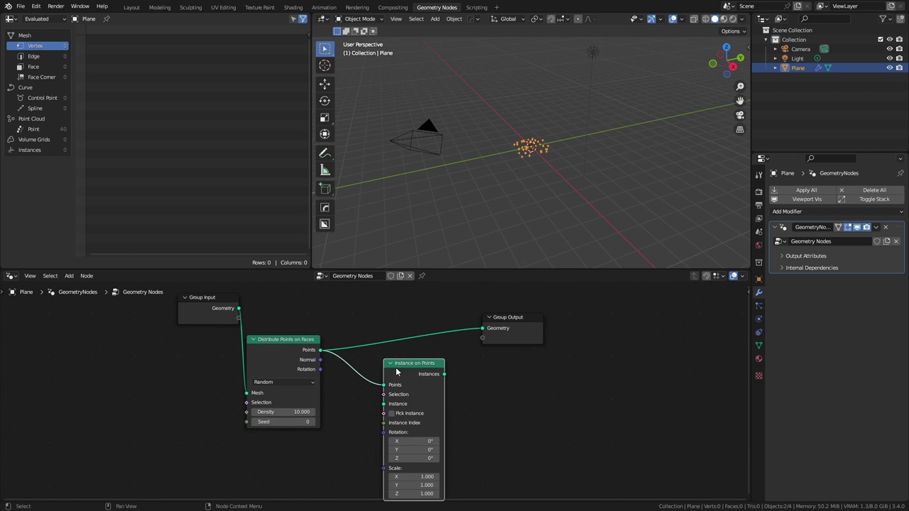
Step: Add a UV Sphere node as the Instance source and connect the Instance on Points output to the Group Output
{"action": "left_click_drag", "start_coordinate": [384, 404], "coordinate": [349, 463]}
{"action": "type", "text": "uv sphe"}
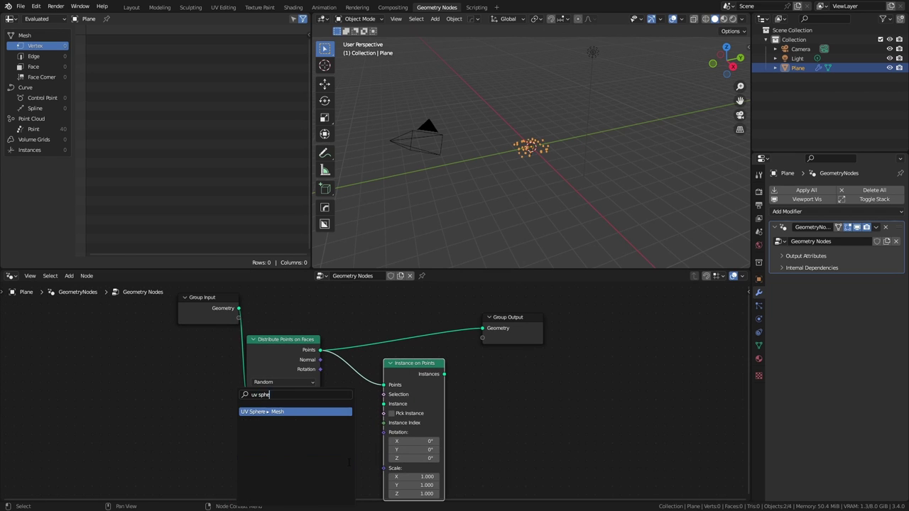
{"action": "key", "text": "Return"}
{"action": "left_click", "coordinate": [321, 459]}
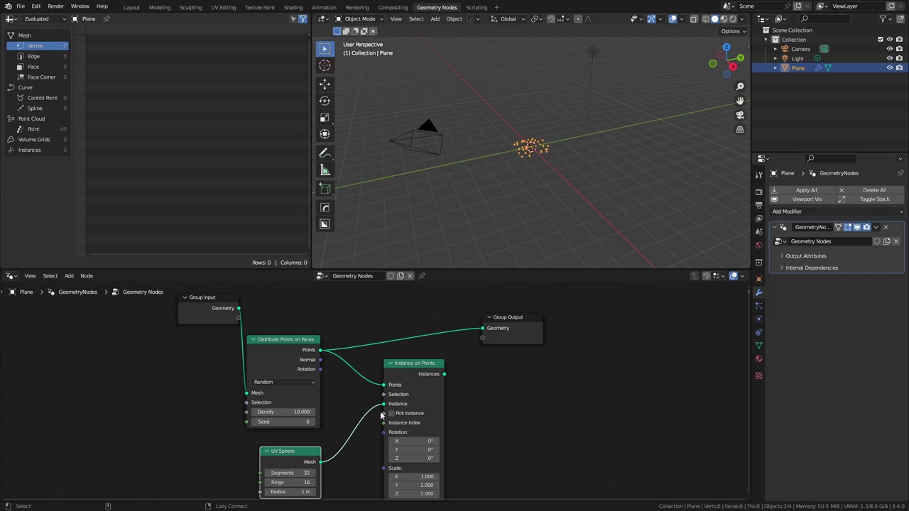
{"action": "left_click_drag", "start_coordinate": [506, 334], "coordinate": [541, 334]}
Step: Set the UV Sphere's radius to 0.1 m and inspect the instanced spheres up close
{"action": "middle_click_drag", "start_coordinate": [290, 492], "coordinate": [306, 450]}
{"action": "left_click", "coordinate": [306, 450]}
{"action": "type", "text": "0.1"}
{"action": "key", "text": "Return"}
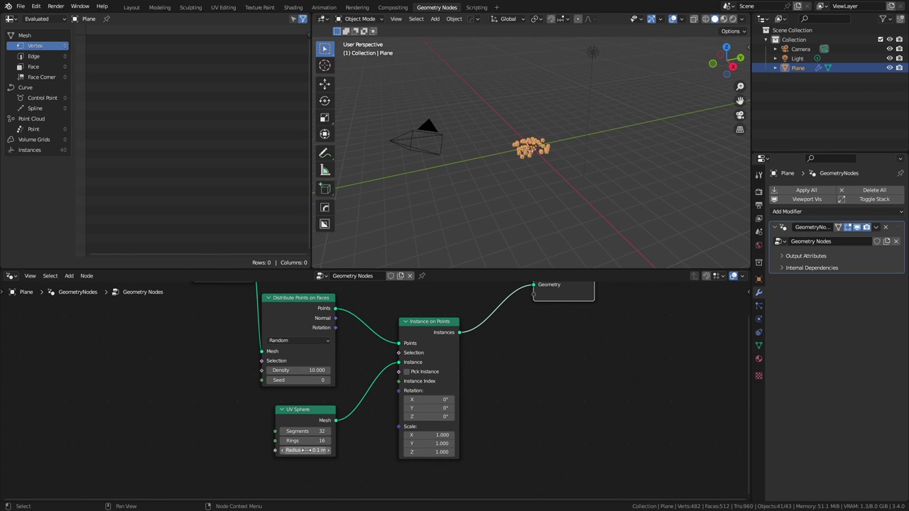
{"action": "scroll", "coordinate": [506, 171], "scroll_direction": "up", "scroll_amount": 10}
Step: Move the Group Input node farther ahead of Distribute Points on Faces to make room in the node tree
{"action": "middle_click_drag", "start_coordinate": [517, 346], "coordinate": [474, 432]}
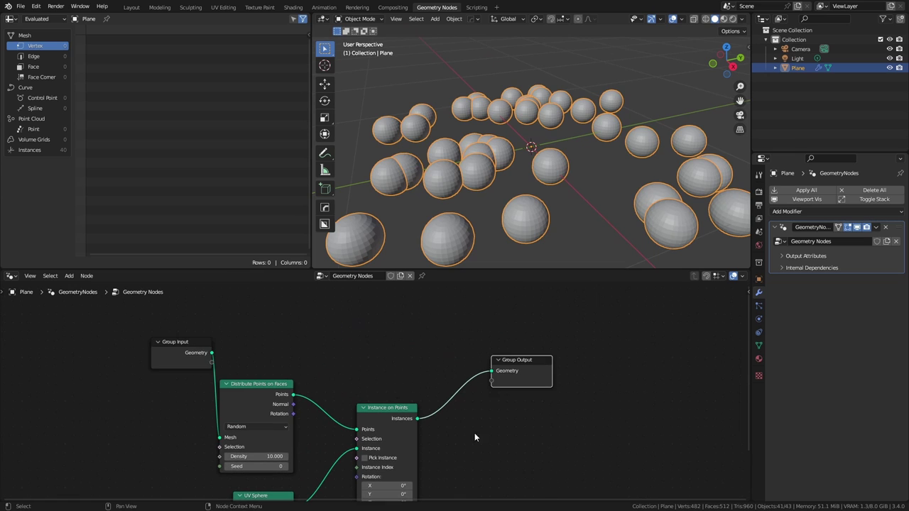
{"action": "left_click", "coordinate": [170, 362]}
{"action": "right_click", "coordinate": [165, 365]}
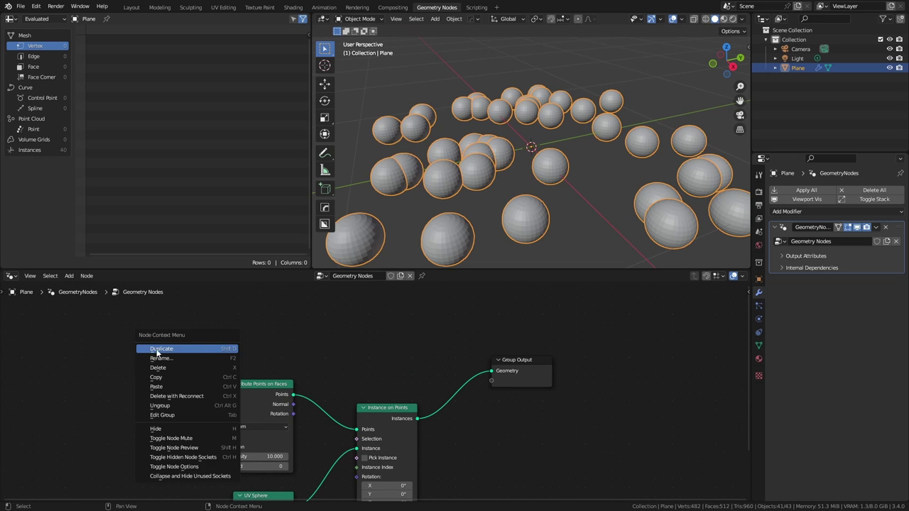
{"action": "key", "text": "g"}
{"action": "left_click", "coordinate": [240, 329]}
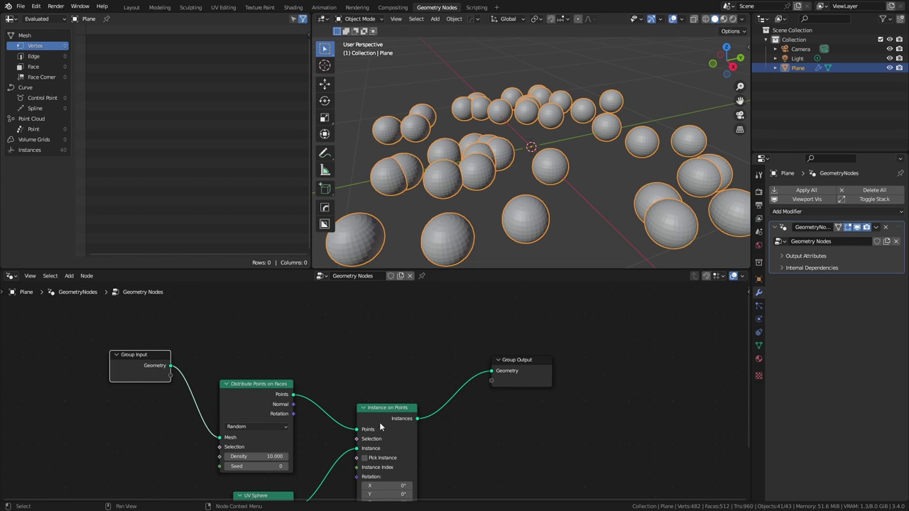
Step: Move the UV Sphere node back and insert a Set Shade Smooth node between it and the Instance input of Instance on Points
{"action": "middle_click_drag", "start_coordinate": [298, 427], "coordinate": [354, 402]}
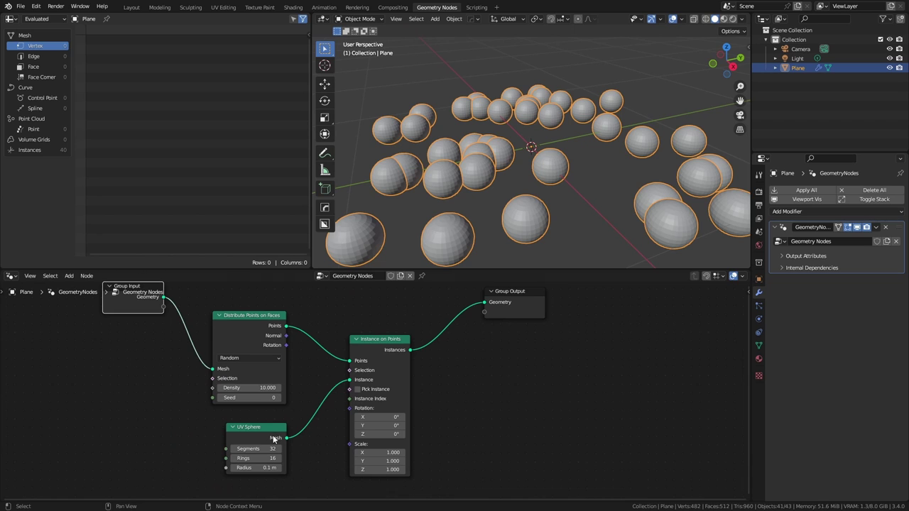
{"action": "mouse_move", "coordinate": [274, 439]}
{"action": "left_mouse_down"}
{"action": "mouse_move", "coordinate": [213, 451]}
{"action": "mouse_move", "coordinate": [276, 456]}
{"action": "left_mouse_up"}
{"action": "type", "text": "set"}
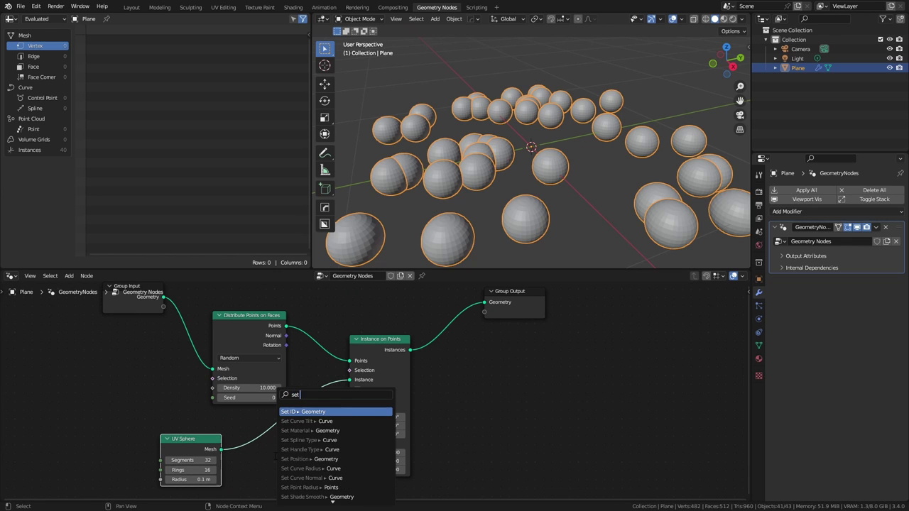
{"action": "type", "text": " shade"}
{"action": "key", "text": "Return"}
{"action": "left_click", "coordinate": [323, 458]}
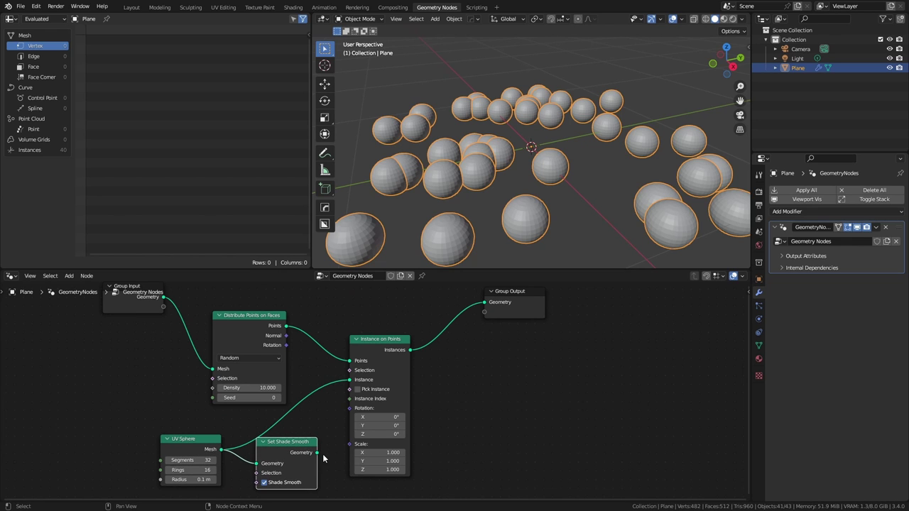
{"action": "left_click_drag", "start_coordinate": [317, 454], "coordinate": [349, 380]}
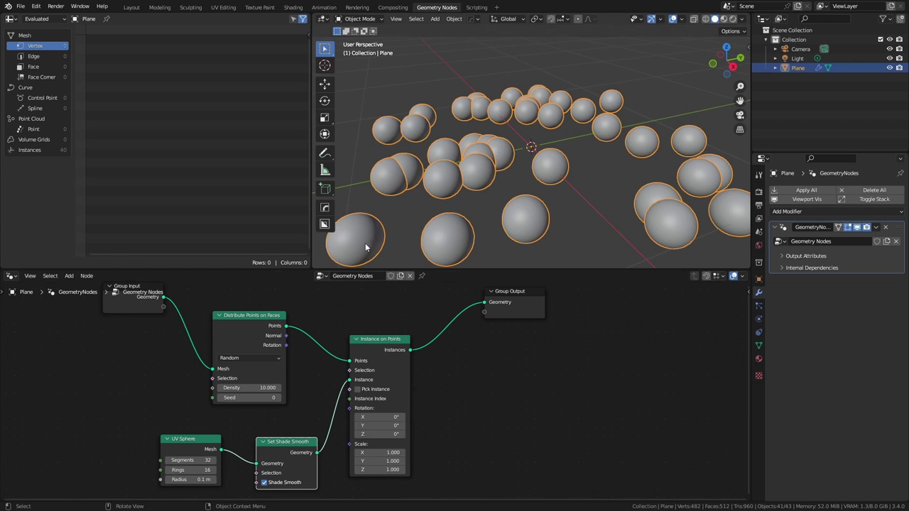
Step: Switch Distribute Points on Faces to Poisson Disk and set its Distance Min to 0.22 m
{"action": "left_click", "coordinate": [250, 357]}
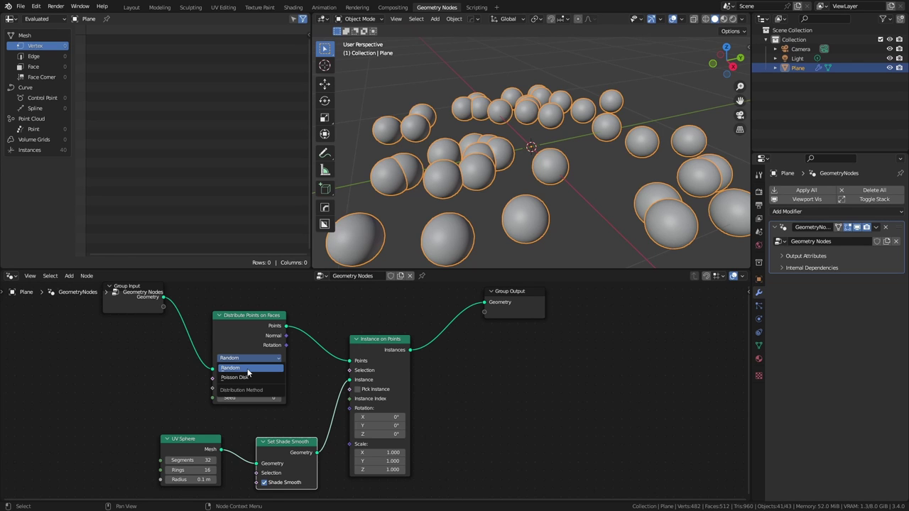
{"action": "left_click", "coordinate": [245, 377]}
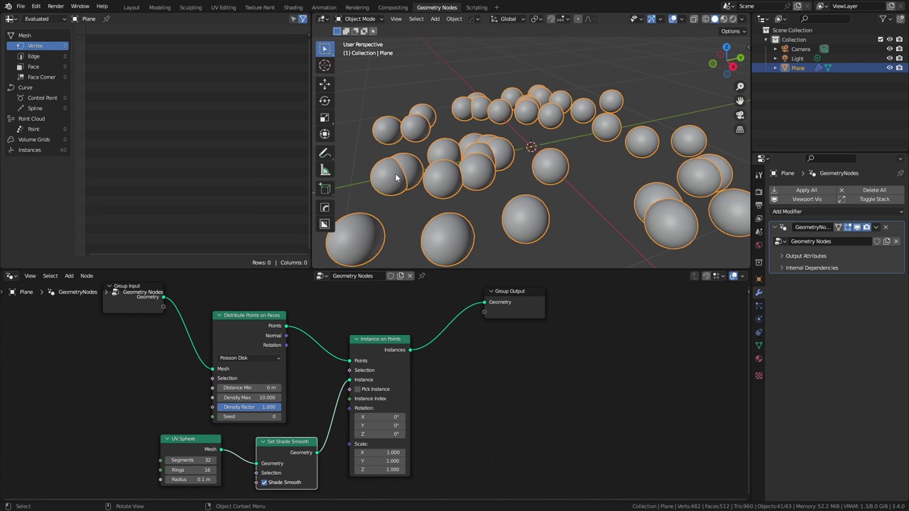
{"action": "left_click_drag", "start_coordinate": [249, 388], "coordinate": [287, 388]}
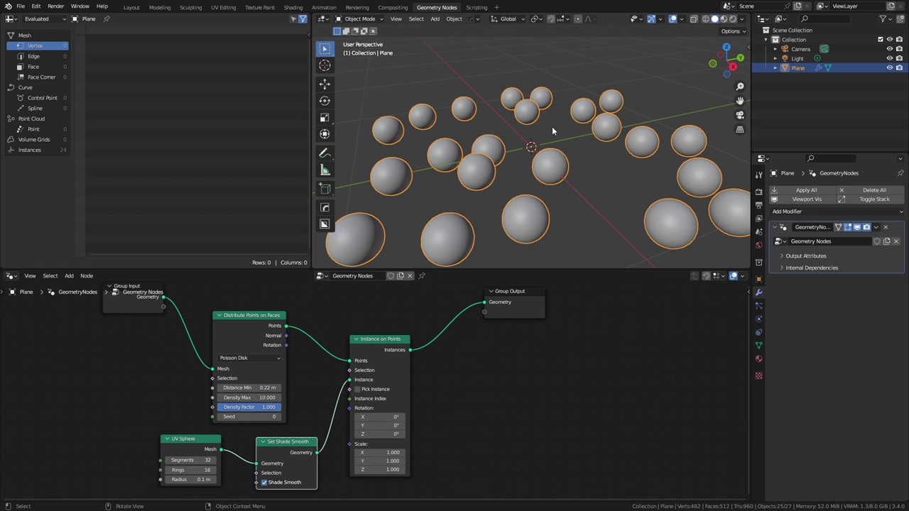
{"action": "scroll", "coordinate": [561, 142], "scroll_direction": "down", "scroll_amount": 3}
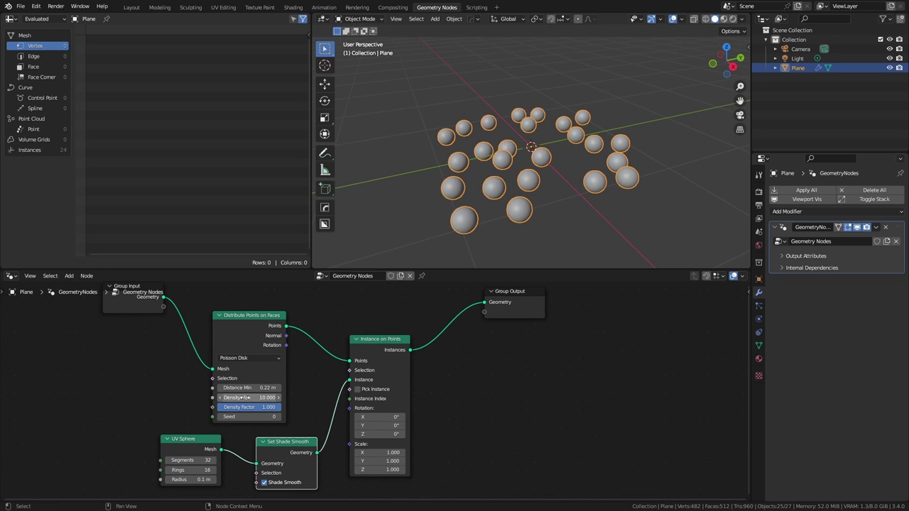
Step: Reduce the UV Sphere's radius to 0.05 m and raise the Density Max of Distribute Points on Faces to about 96.1
{"action": "left_click_drag", "start_coordinate": [244, 397], "coordinate": [270, 398]}
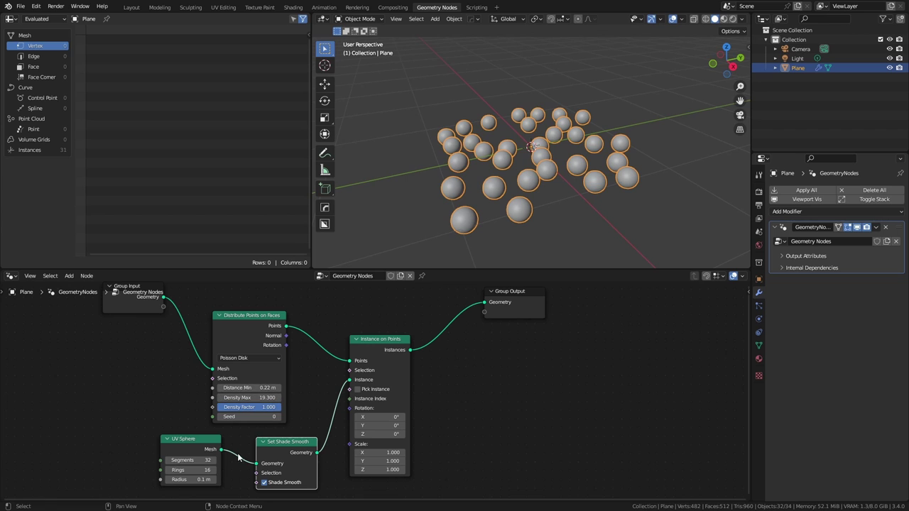
{"action": "left_click_drag", "start_coordinate": [202, 480], "coordinate": [183, 479]}
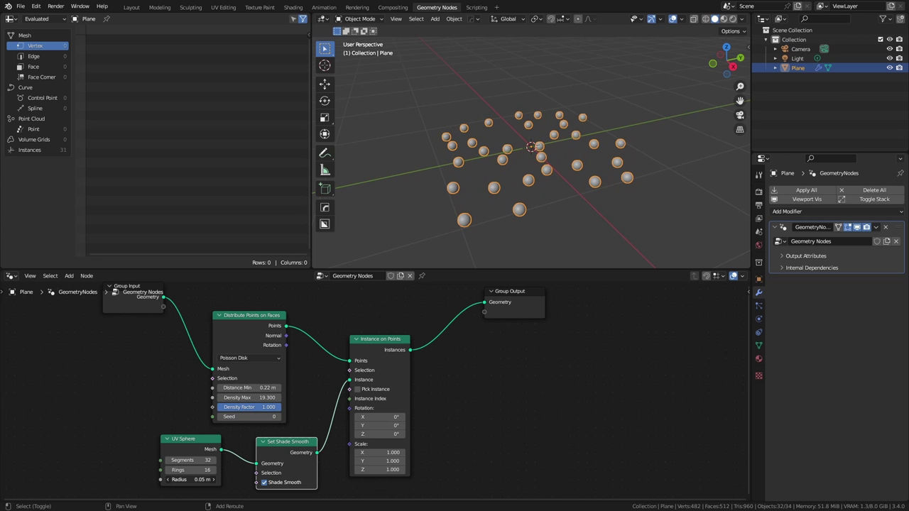
{"action": "left_click", "coordinate": [249, 398]}
{"action": "type", "text": "47"}
{"action": "key", "text": "Return"}
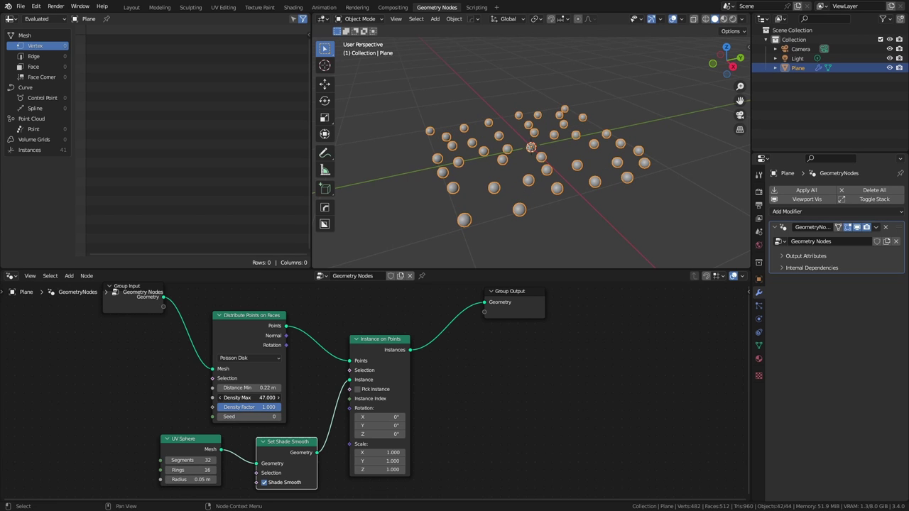
{"action": "left_click_drag", "start_coordinate": [248, 398], "coordinate": [284, 397]}
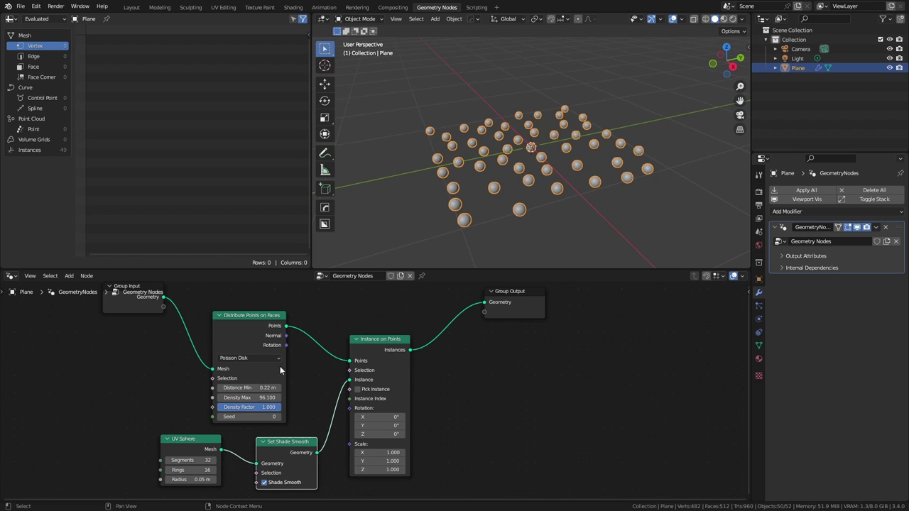
Step: Set the Distance Min of Distribute Points on Faces to 0.1 m
{"action": "scroll", "coordinate": [276, 374], "scroll_direction": "up", "scroll_amount": 1}
{"action": "scroll", "coordinate": [232, 389], "scroll_direction": "up", "scroll_amount": 1}
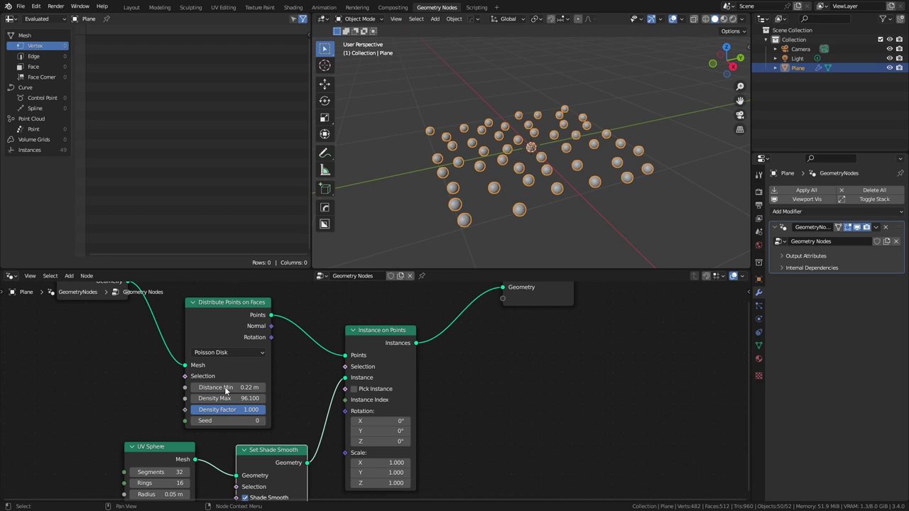
{"action": "scroll", "coordinate": [228, 390], "scroll_direction": "up", "scroll_amount": 2}
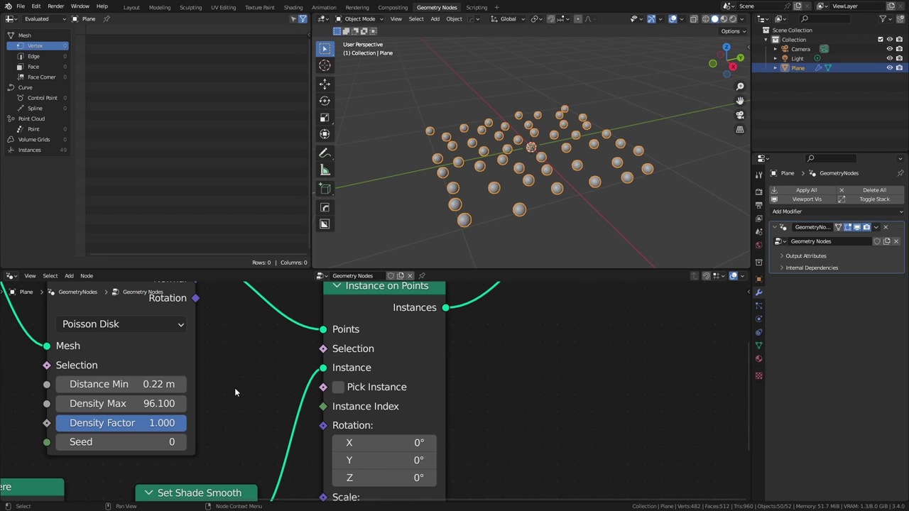
{"action": "left_click", "coordinate": [143, 386]}
{"action": "key", "text": "BackSpace"}
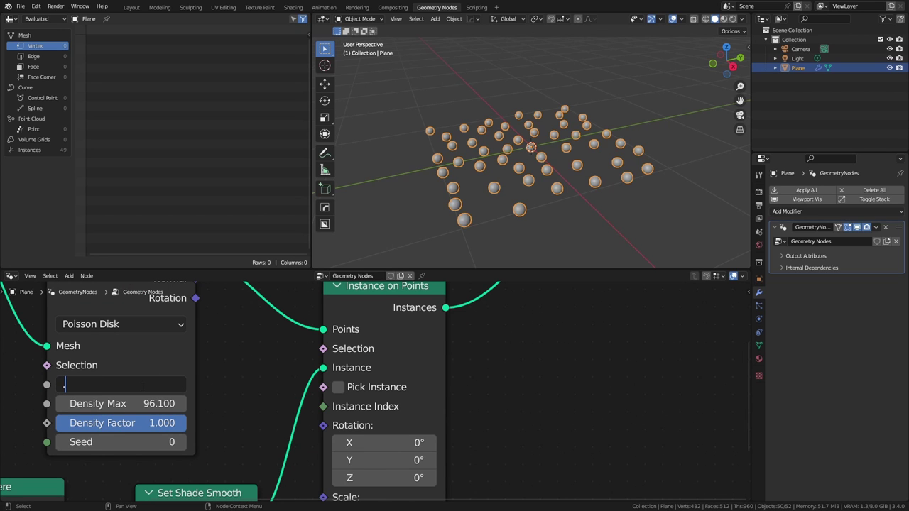
{"action": "type", "text": "0.1"}
{"action": "key", "text": "Return"}
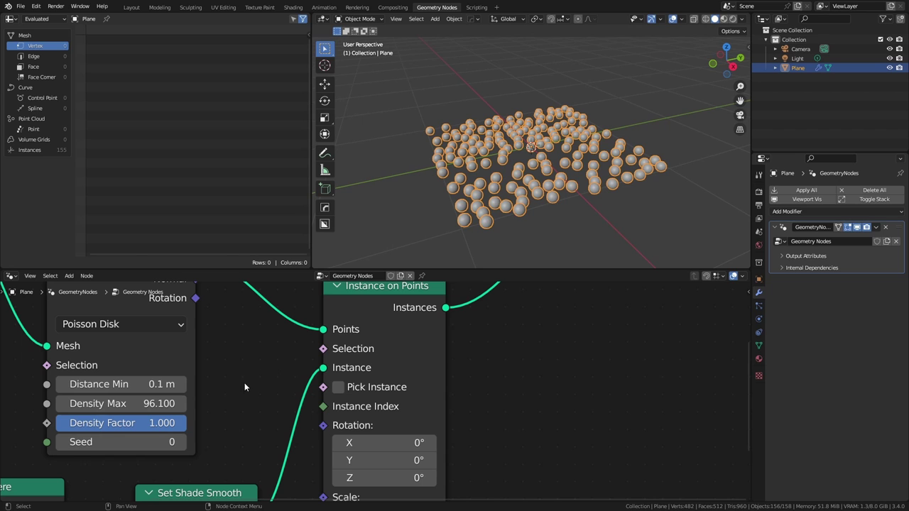
Step: Join the Group Input geometry with the Instance on Points output through a Join Geometry node, and space it and Group Output farther along
{"action": "middle_click_drag", "start_coordinate": [471, 328], "coordinate": [487, 450]}
{"action": "scroll", "coordinate": [441, 444], "scroll_direction": "down", "scroll_amount": 1}
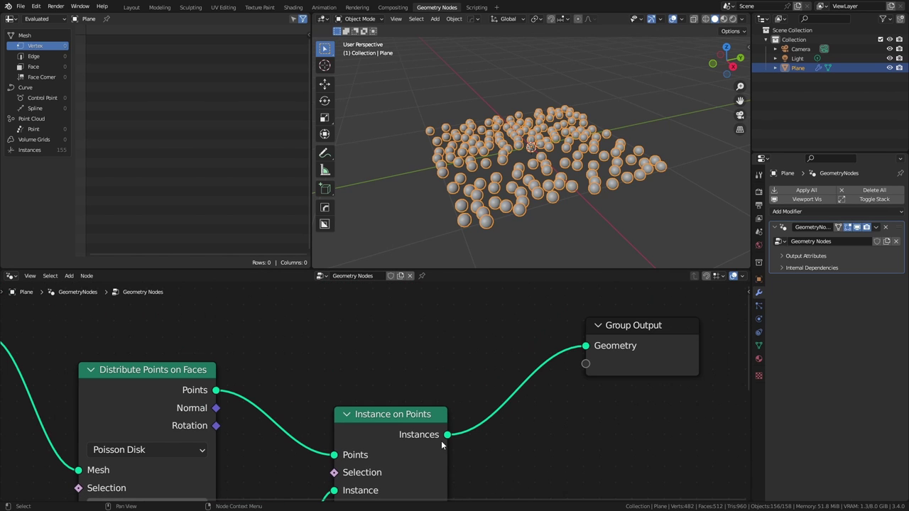
{"action": "scroll", "coordinate": [88, 347], "scroll_direction": "down", "scroll_amount": 1}
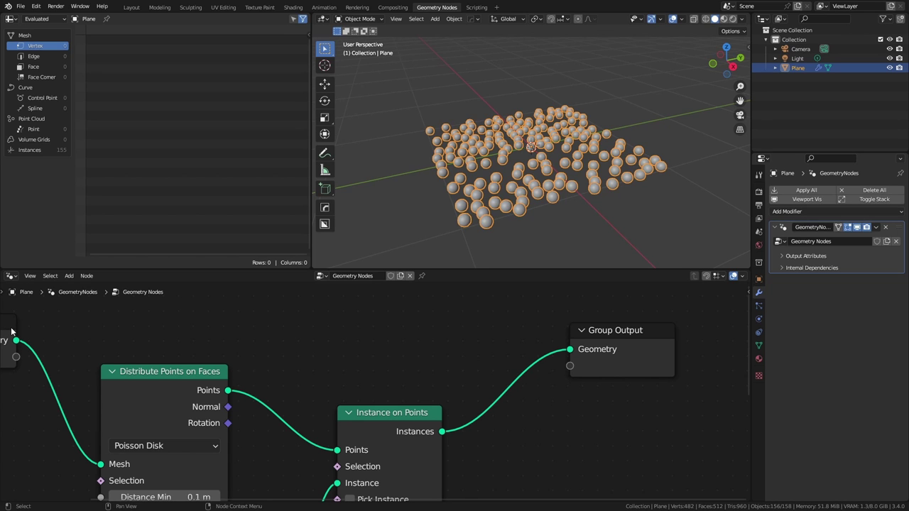
{"action": "scroll", "coordinate": [12, 331], "scroll_direction": "down", "scroll_amount": 2}
{"action": "left_click", "coordinate": [109, 357]}
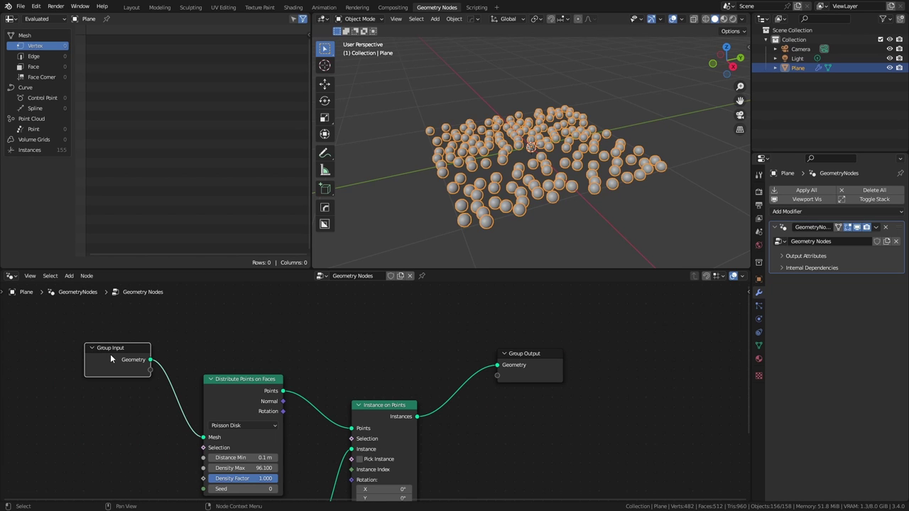
{"action": "left_click", "coordinate": [378, 409], "text": "shift"}
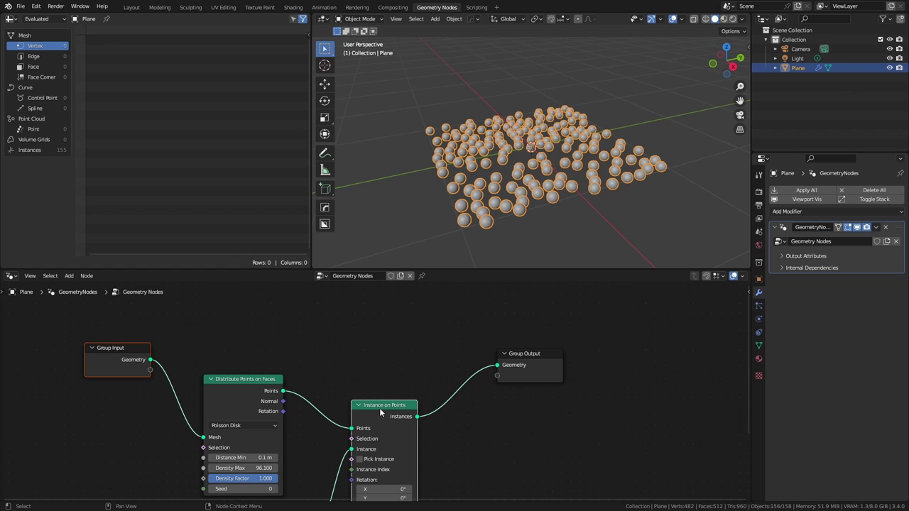
{"action": "key", "text": "ctrl+0"}
{"action": "left_click_drag", "start_coordinate": [533, 370], "coordinate": [650, 353]}
{"action": "left_click_drag", "start_coordinate": [475, 381], "coordinate": [545, 360]}
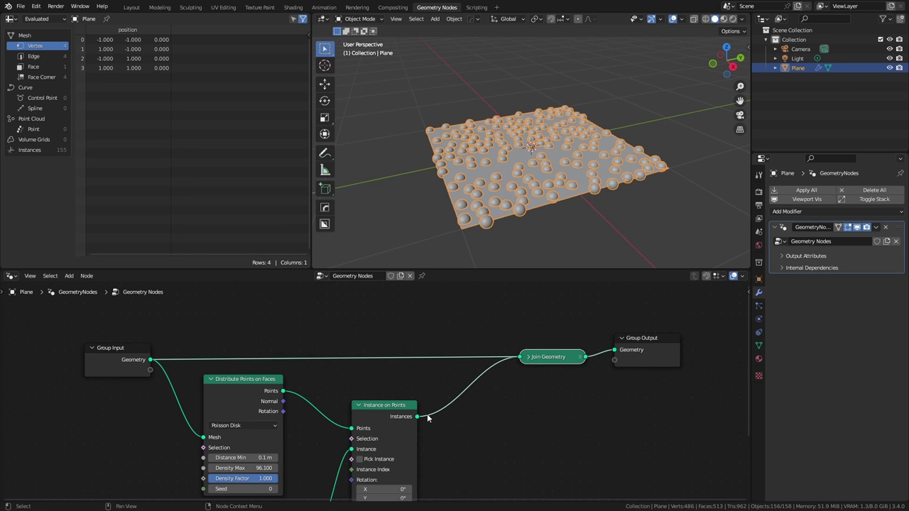
Step: Shift Instance on Points back and insert a Translate Instances node between it and Join Geometry
{"action": "mouse_move", "coordinate": [413, 418]}
{"action": "left_mouse_down"}
{"action": "mouse_move", "coordinate": [368, 402]}
{"action": "mouse_move", "coordinate": [408, 415]}
{"action": "left_mouse_up"}
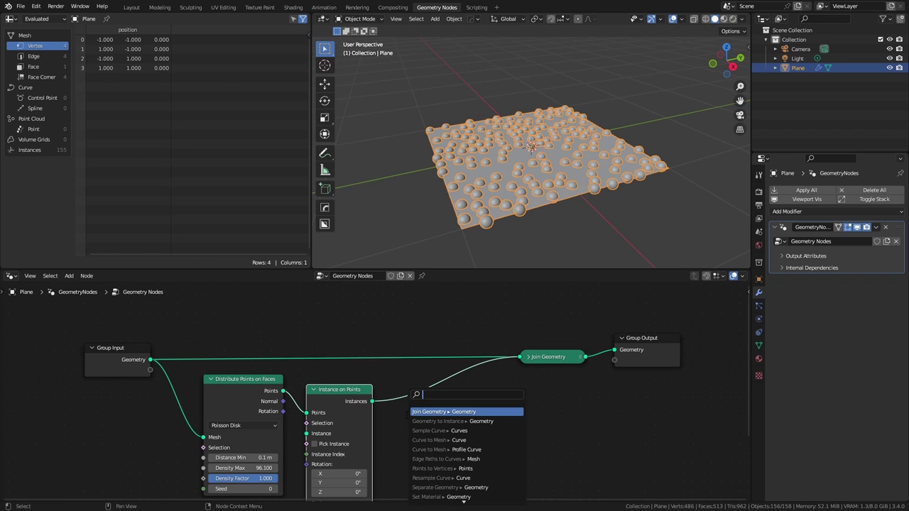
{"action": "type", "text": "translate"}
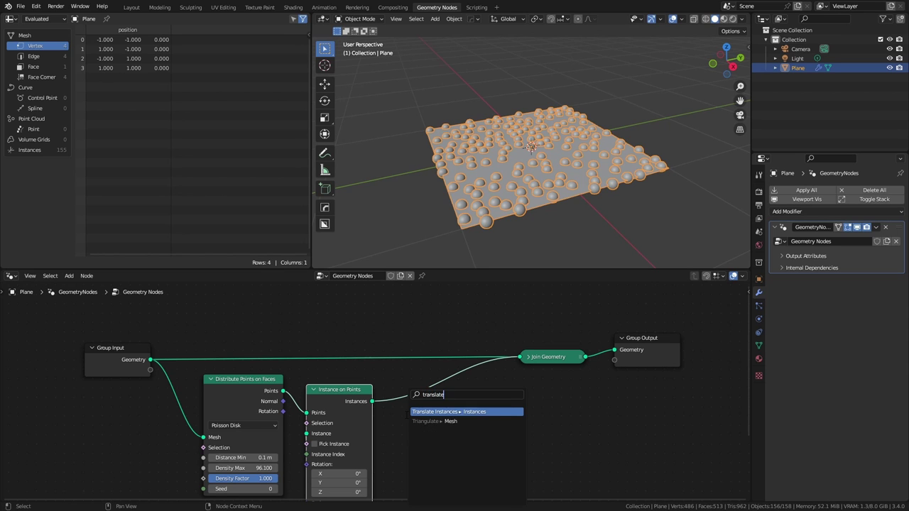
{"action": "key", "text": "Return"}
{"action": "right_click_drag", "start_coordinate": [412, 386], "coordinate": [416, 399], "text": "ctrl"}
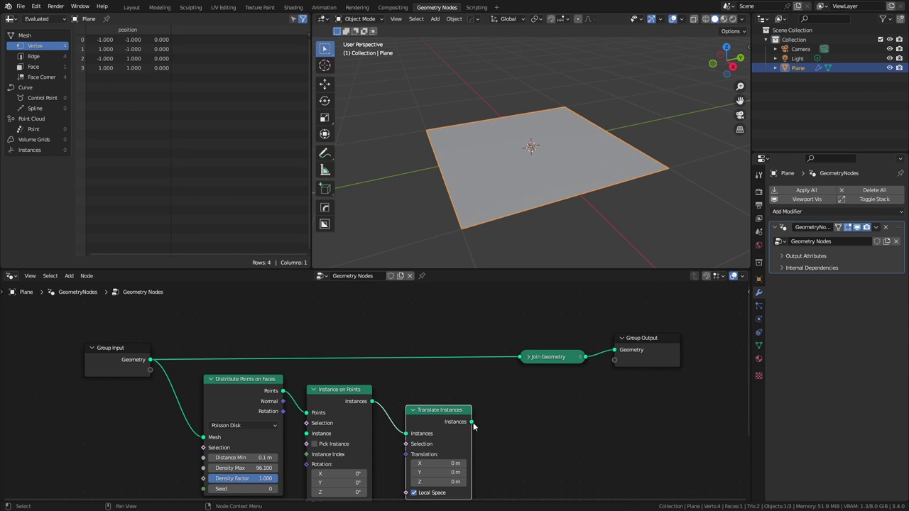
{"action": "left_click_drag", "start_coordinate": [471, 422], "coordinate": [520, 358]}
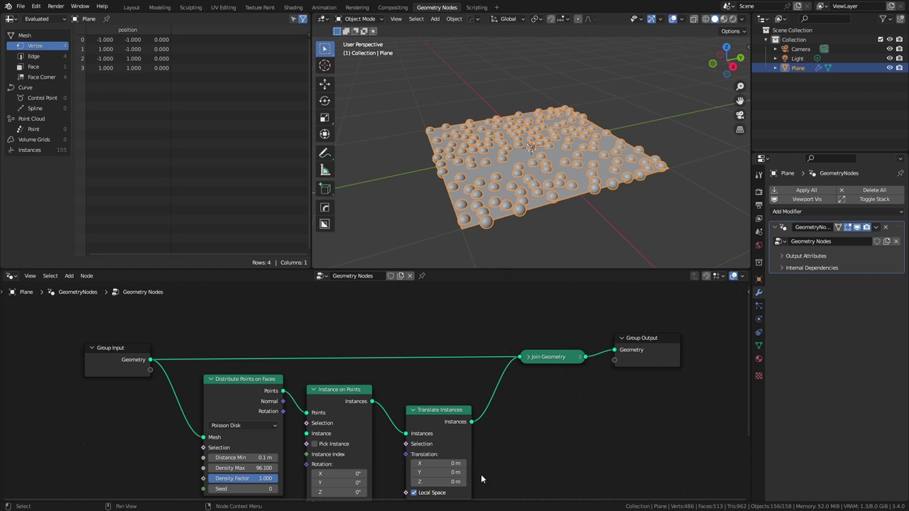
Step: Set the Z translation of Translate Instances to 0.1 m and check the spheres against the plane from the side
{"action": "left_click", "coordinate": [444, 482]}
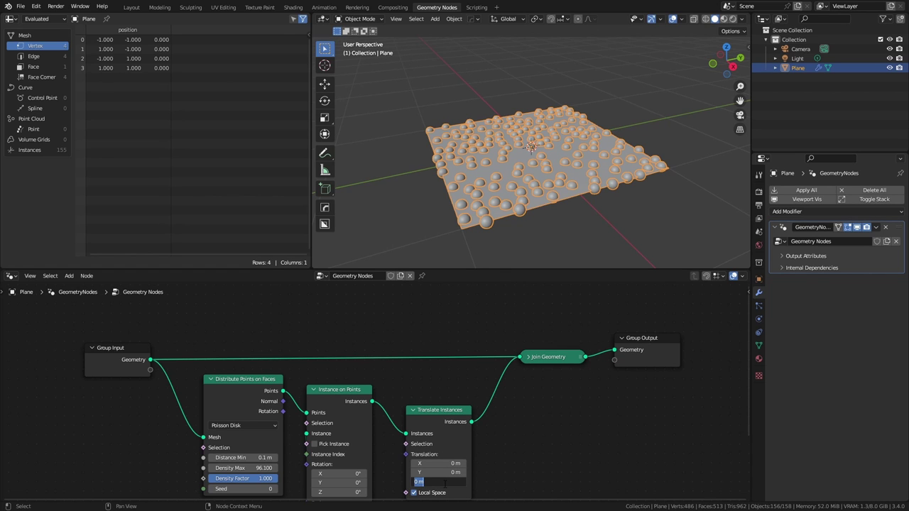
{"action": "type", "text": "0.1"}
{"action": "key", "text": "Return"}
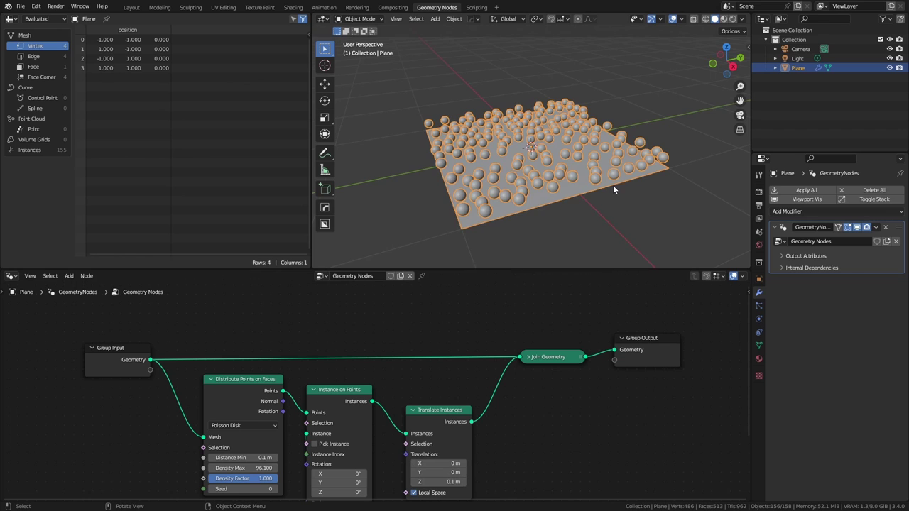
{"action": "middle_click_drag", "start_coordinate": [613, 184], "coordinate": [594, 159]}
{"action": "scroll", "coordinate": [592, 157], "scroll_direction": "up", "scroll_amount": 4}
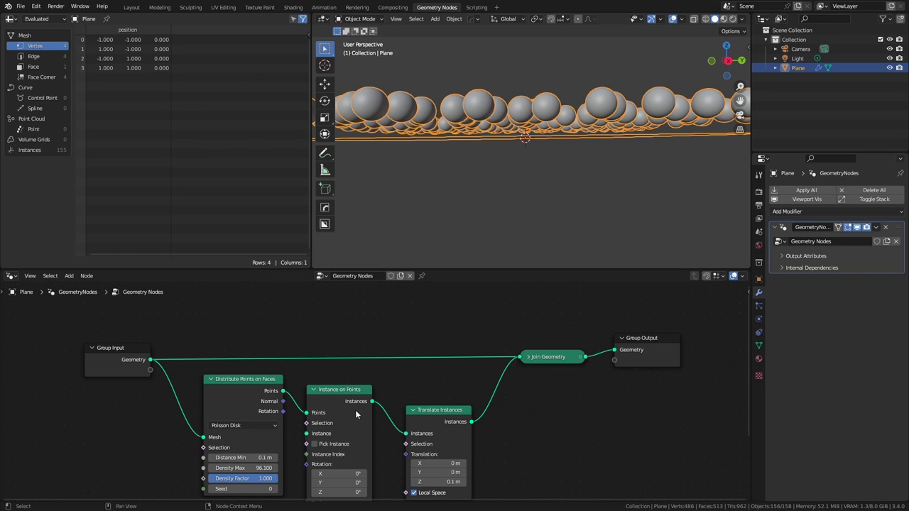
Step: Set the Z translation of Translate Instances to 0.05 m, matching the sphere radius, and inspect the spheres on the plane
{"action": "middle_click_drag", "start_coordinate": [355, 409], "coordinate": [431, 282]}
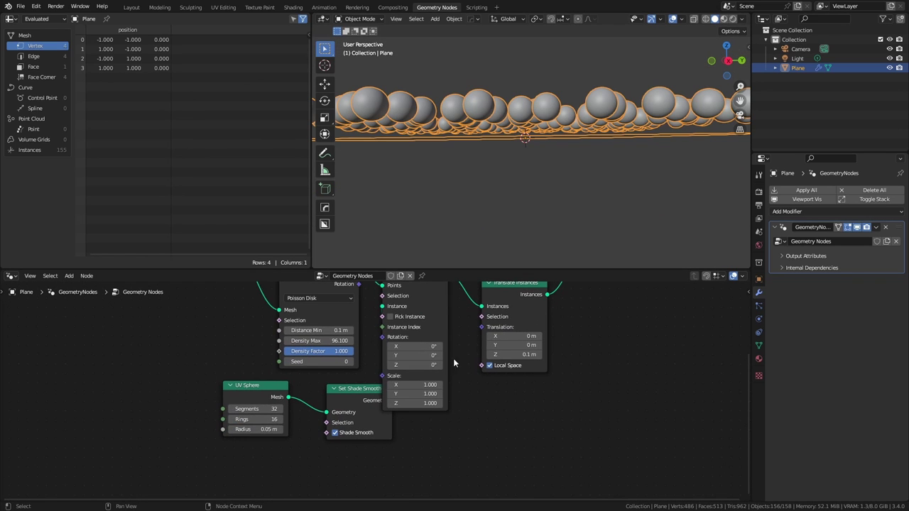
{"action": "left_click", "coordinate": [501, 355]}
{"action": "type", "text": "0.05"}
{"action": "key", "text": "Return"}
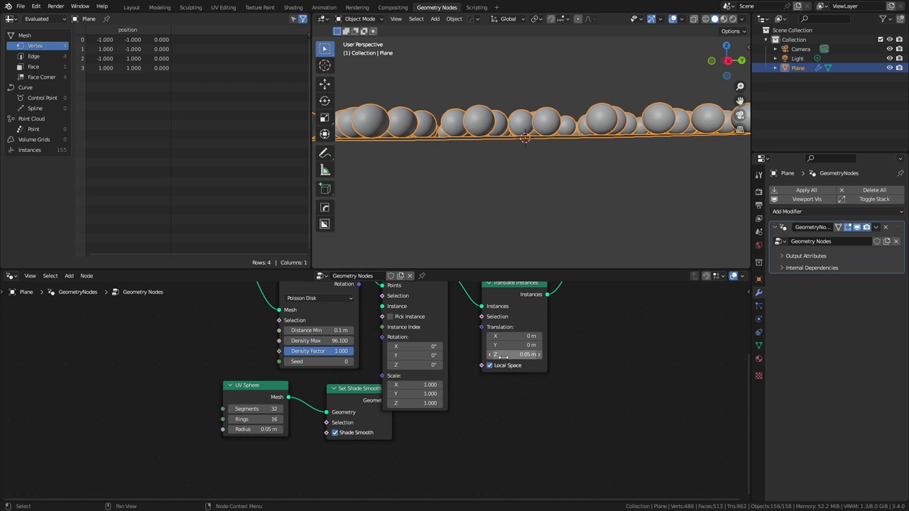
{"action": "middle_click_drag", "start_coordinate": [349, 185], "coordinate": [416, 213]}
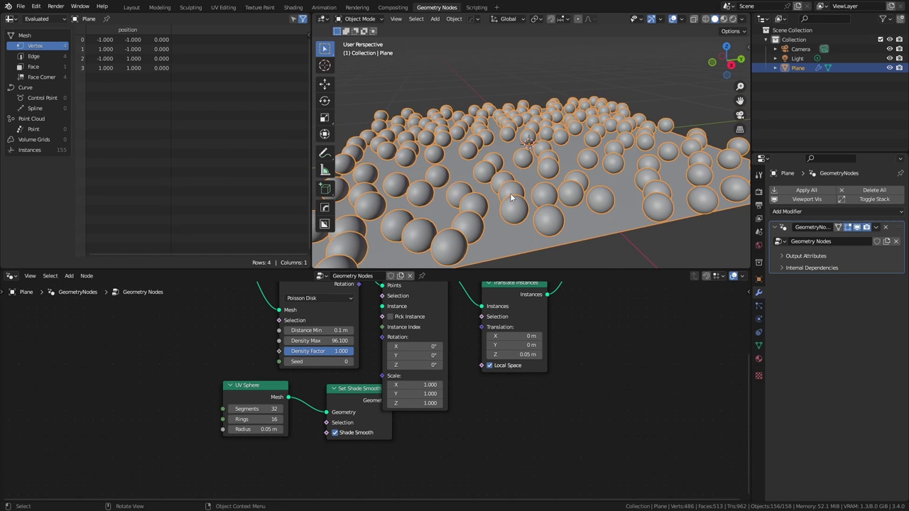
Step: Add a Solidify modifier to the plane with a thickness of 0.08 m
{"action": "left_click", "coordinate": [782, 212]}
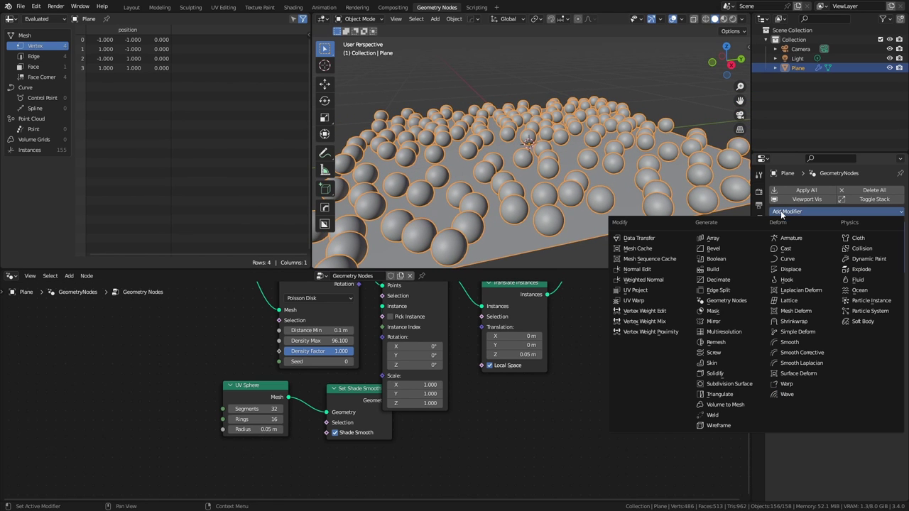
{"action": "left_click", "coordinate": [725, 374]}
{"action": "mouse_move", "coordinate": [856, 306]}
{"action": "left_mouse_down"}
{"action": "mouse_move", "coordinate": [881, 306]}
{"action": "mouse_move", "coordinate": [867, 306]}
{"action": "left_mouse_up"}
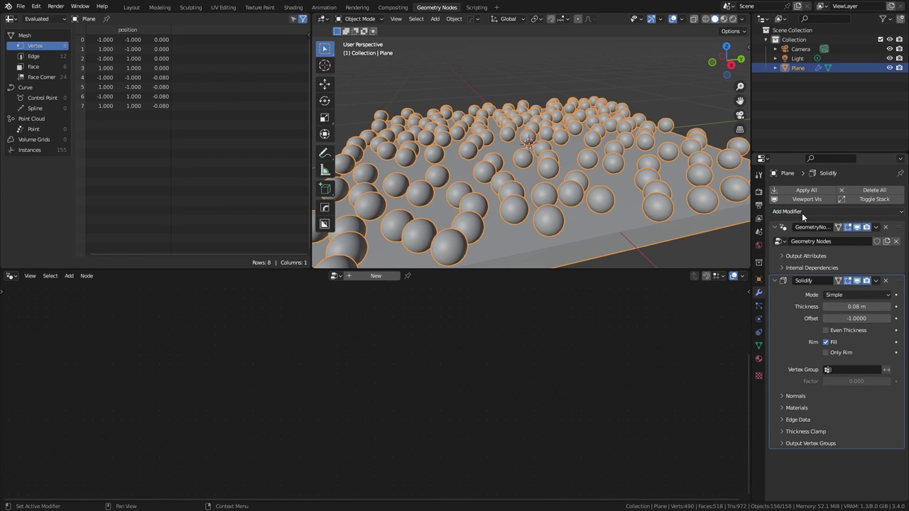
Step: Add a Bevel modifier to the plane with an amount of 0.01 m and 3 segments
{"action": "left_click", "coordinate": [801, 213]}
{"action": "left_click", "coordinate": [743, 244]}
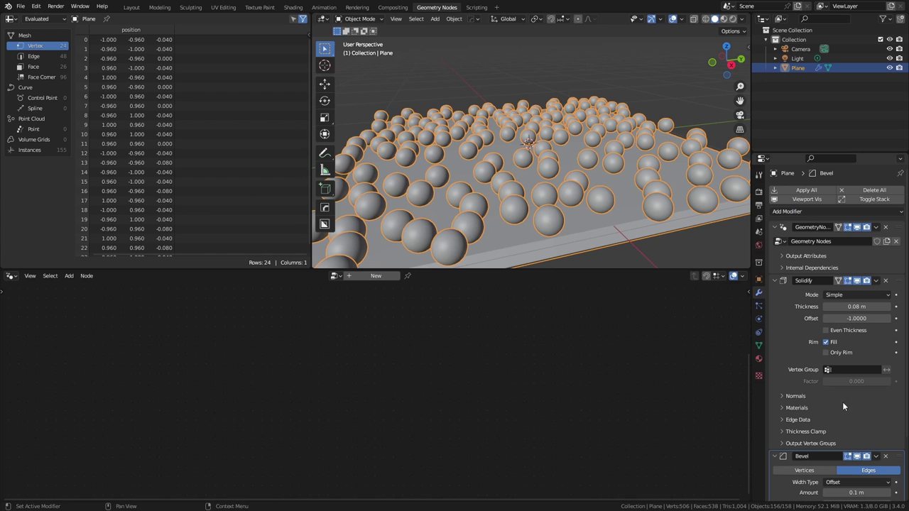
{"action": "left_click", "coordinate": [871, 492]}
{"action": "type", "text": "0.01"}
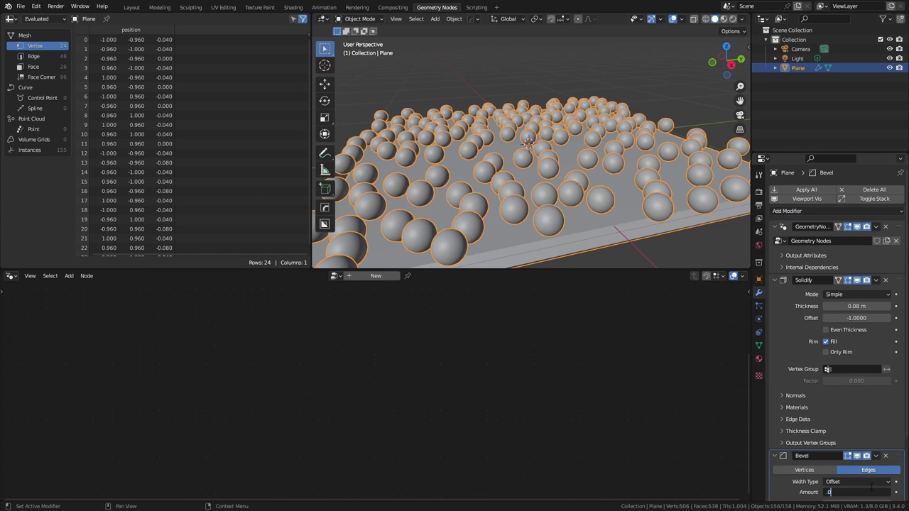
{"action": "key", "text": "Return"}
{"action": "scroll", "coordinate": [881, 481], "scroll_direction": "down", "scroll_amount": 2}
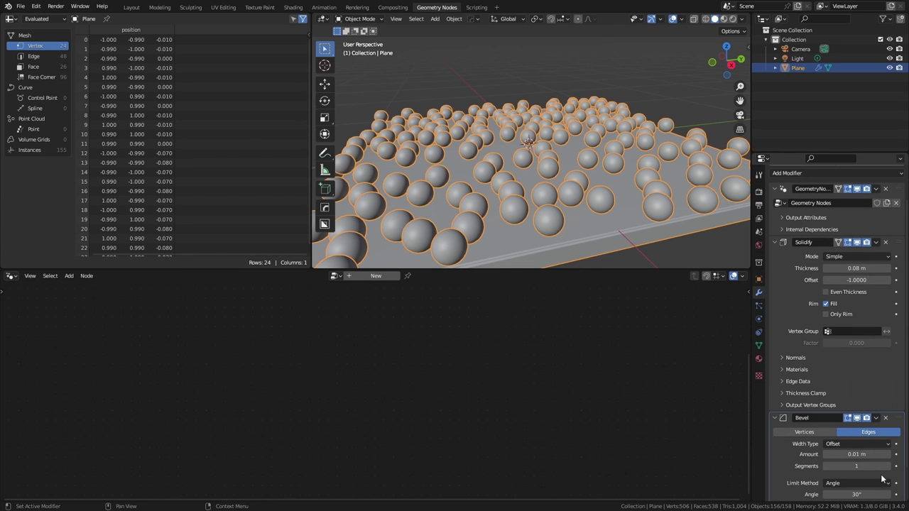
{"action": "left_click", "coordinate": [888, 467]}
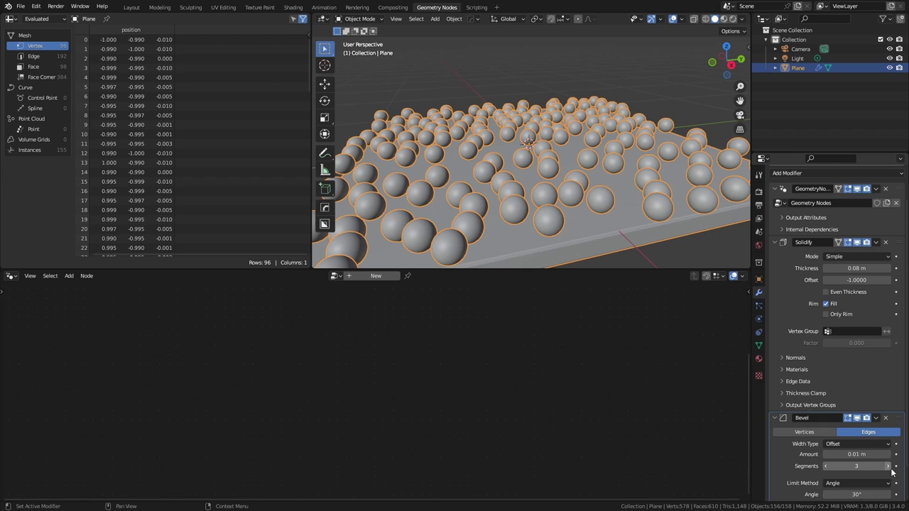
{"action": "scroll", "coordinate": [641, 237], "scroll_direction": "down", "scroll_amount": 4}
{"action": "left_click", "coordinate": [629, 228]}
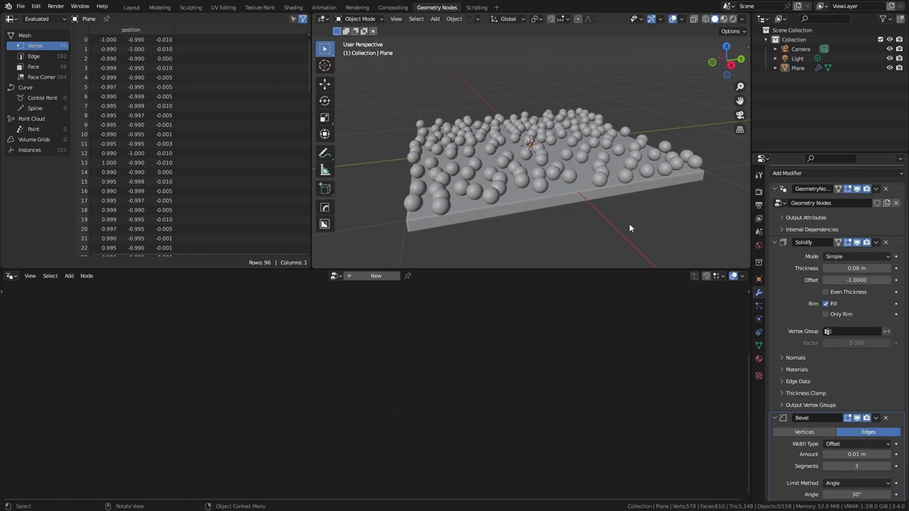
{"action": "left_click", "coordinate": [561, 190]}
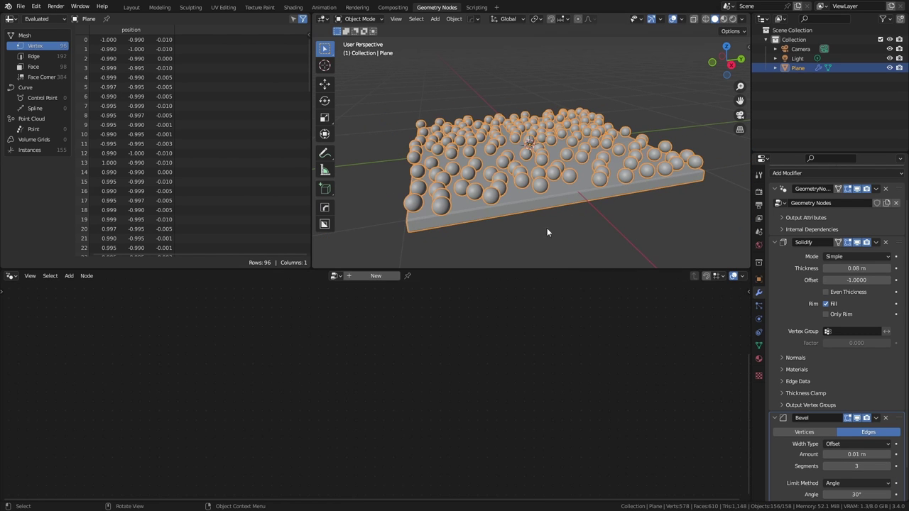
Step: Show the viewport in rendered shading and set the render engine to Cycles with GPU Compute as the device
{"action": "left_click", "coordinate": [733, 18]}
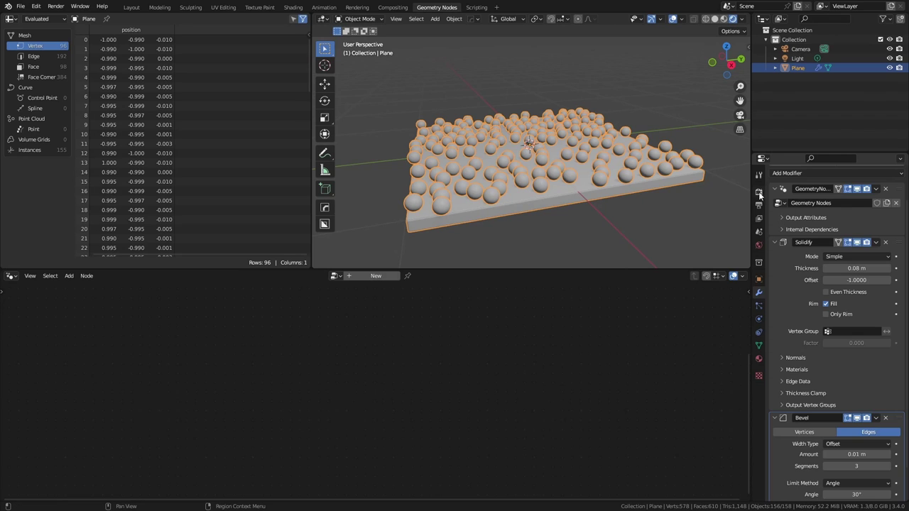
{"action": "left_click", "coordinate": [759, 191]}
{"action": "scroll", "coordinate": [844, 185], "scroll_direction": "up", "scroll_amount": 2}
{"action": "left_click", "coordinate": [848, 184]}
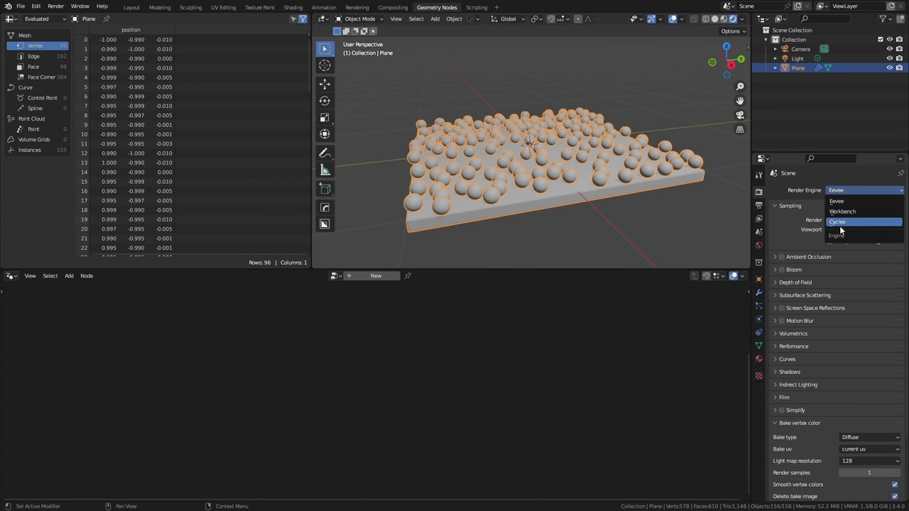
{"action": "left_click", "coordinate": [839, 226]}
{"action": "left_click", "coordinate": [844, 215]}
{"action": "left_click", "coordinate": [847, 236]}
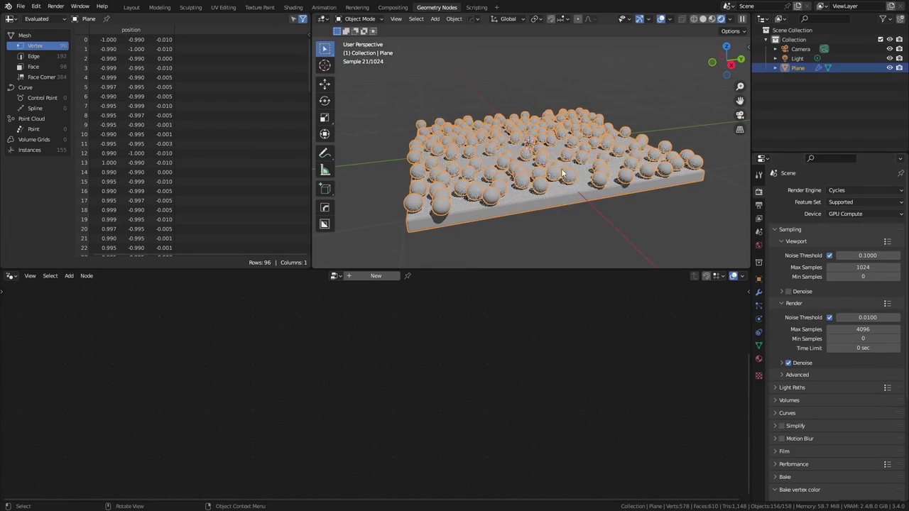
{"action": "middle_click_drag", "start_coordinate": [568, 179], "coordinate": [582, 178]}
{"action": "scroll", "coordinate": [594, 182], "scroll_direction": "down", "scroll_amount": 2}
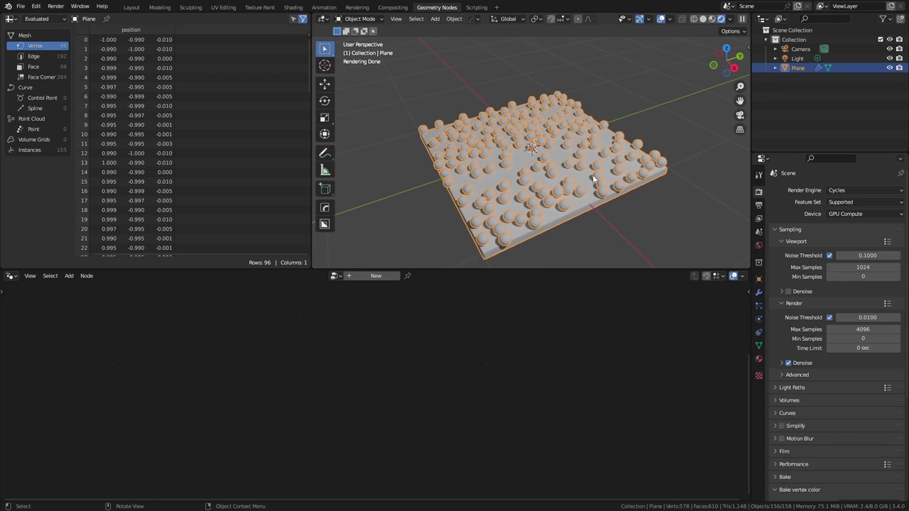
Step: Hide the plane and add a cylinder mesh at the scene's origin
{"action": "key", "text": "h"}
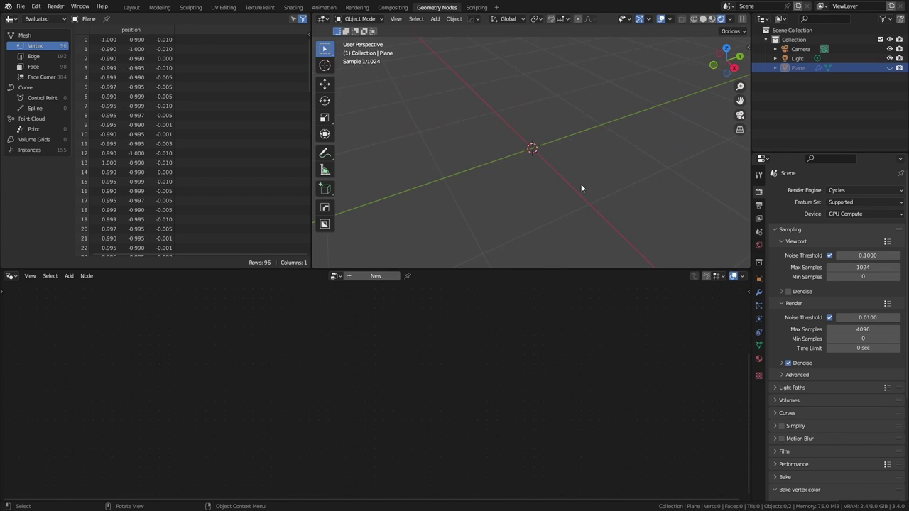
{"action": "key", "text": "shift+a"}
{"action": "mouse_move", "coordinate": [507, 124]}
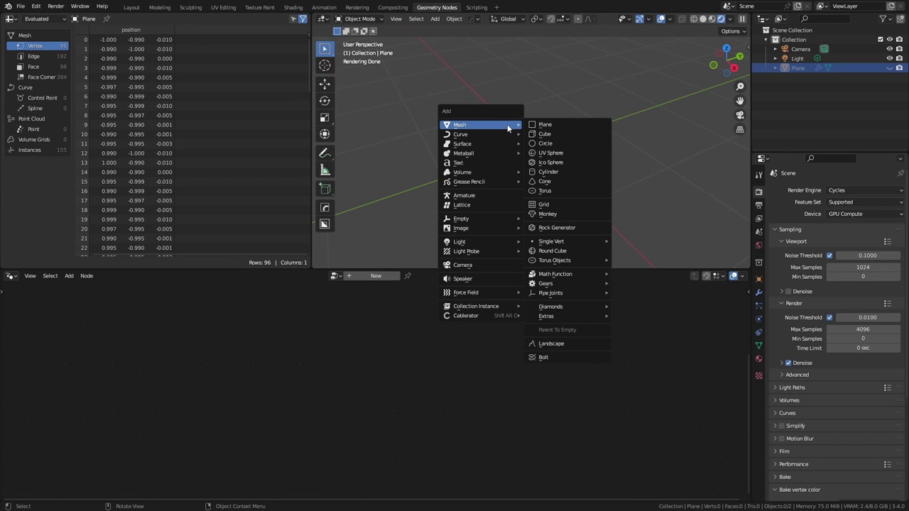
{"action": "left_click", "coordinate": [566, 171]}
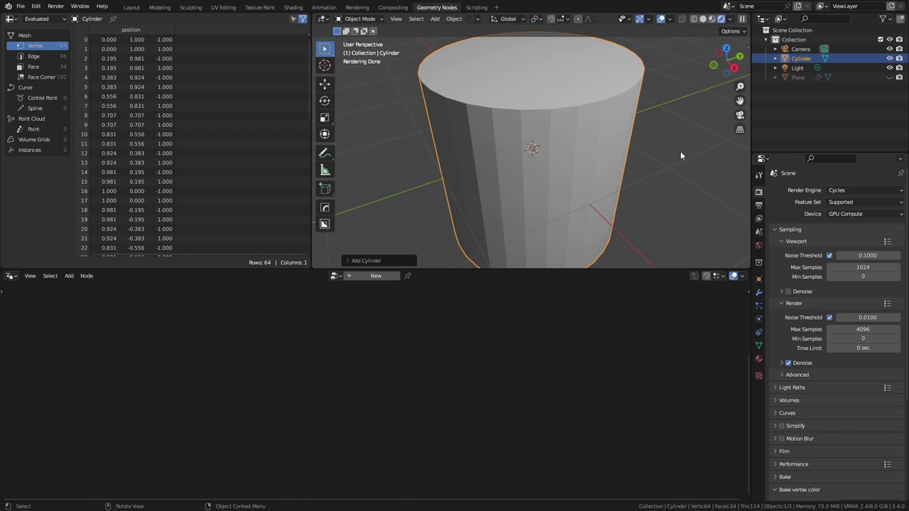
Step: Flatten the cylinder's mesh in Edit Mode by scaling it along Z to about 0.37
{"action": "scroll", "coordinate": [679, 150], "scroll_direction": "down", "scroll_amount": 2}
{"action": "key", "text": "Tab"}
{"action": "key", "text": "s"}
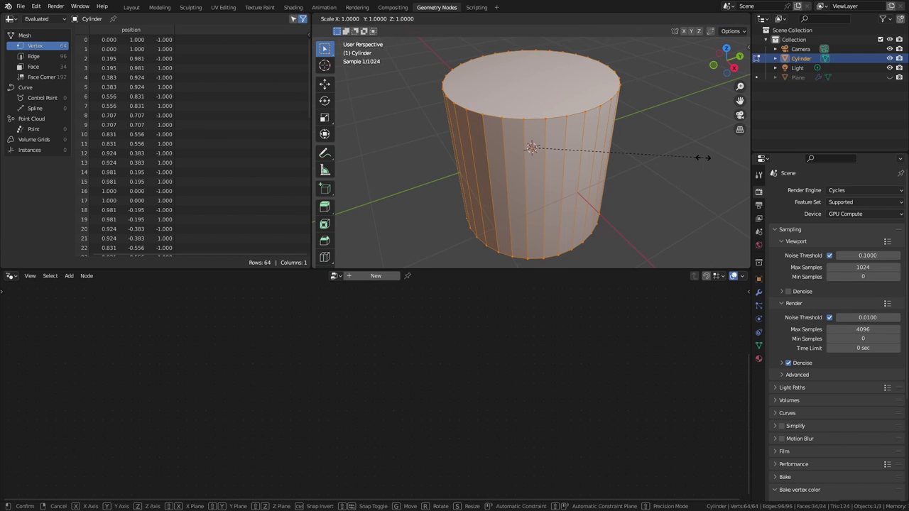
{"action": "key", "text": "z"}
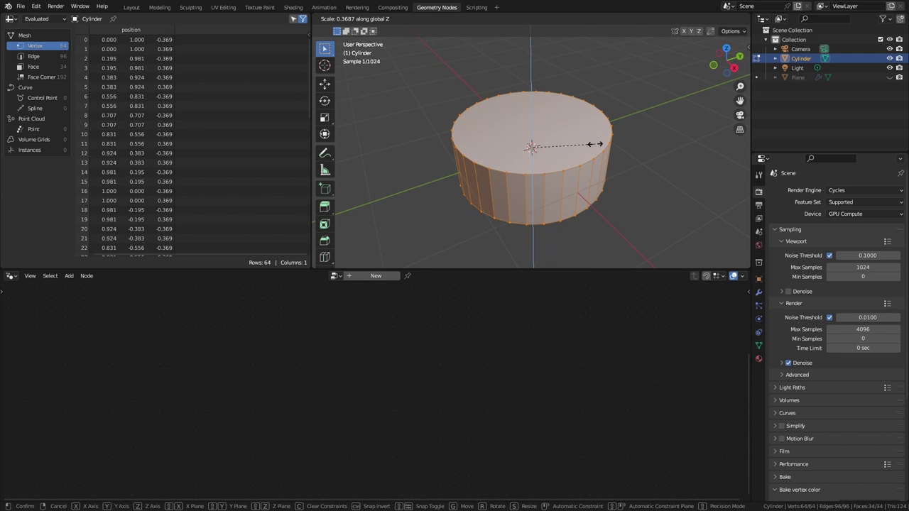
{"action": "left_click", "coordinate": [595, 144]}
{"action": "middle_click_drag", "start_coordinate": [591, 177], "coordinate": [573, 140]}
{"action": "key", "text": "Tab"}
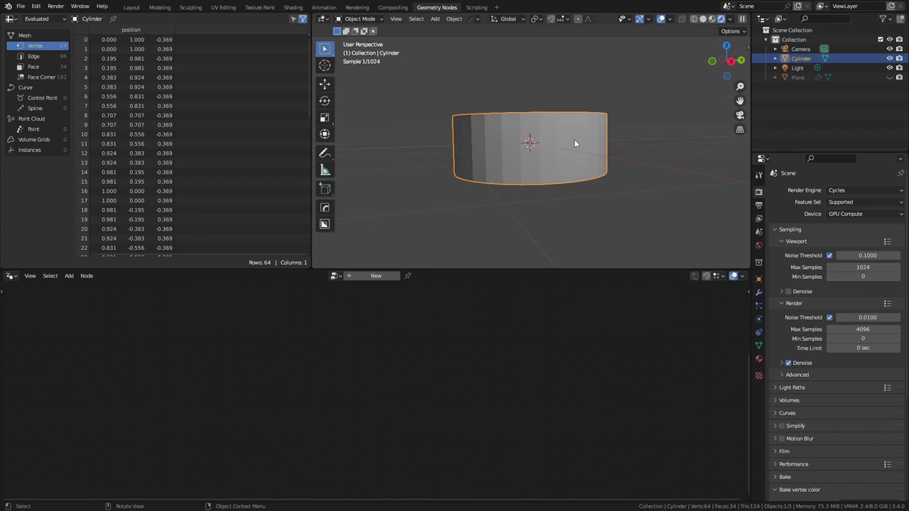
Step: Create a new geometry node tree on the cylinder and feed the Group Input geometry into a Mesh to Volume node
{"action": "left_click", "coordinate": [354, 277]}
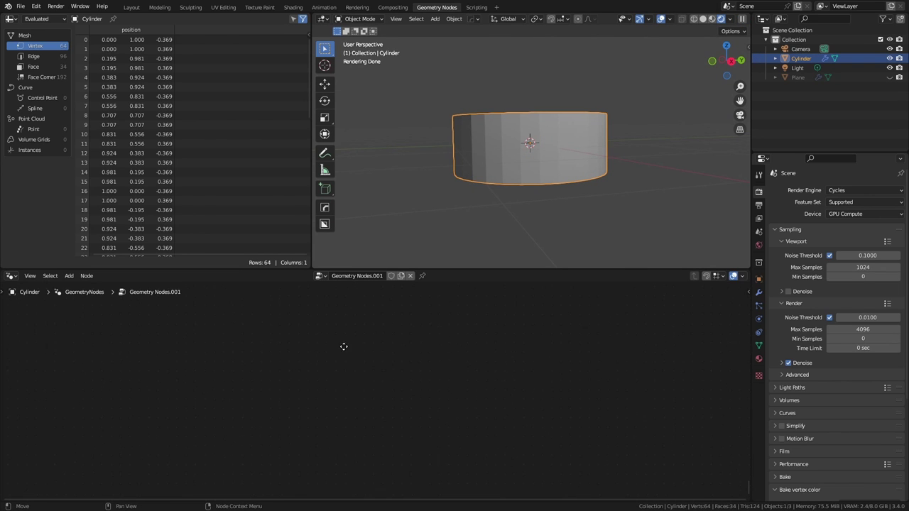
{"action": "middle_click_drag", "start_coordinate": [343, 349], "coordinate": [216, 461]}
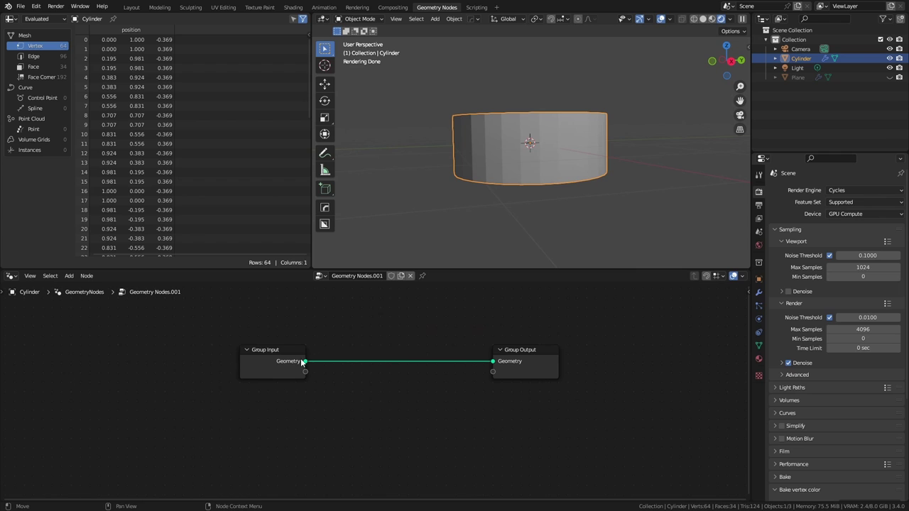
{"action": "left_click_drag", "start_coordinate": [267, 350], "coordinate": [306, 397]}
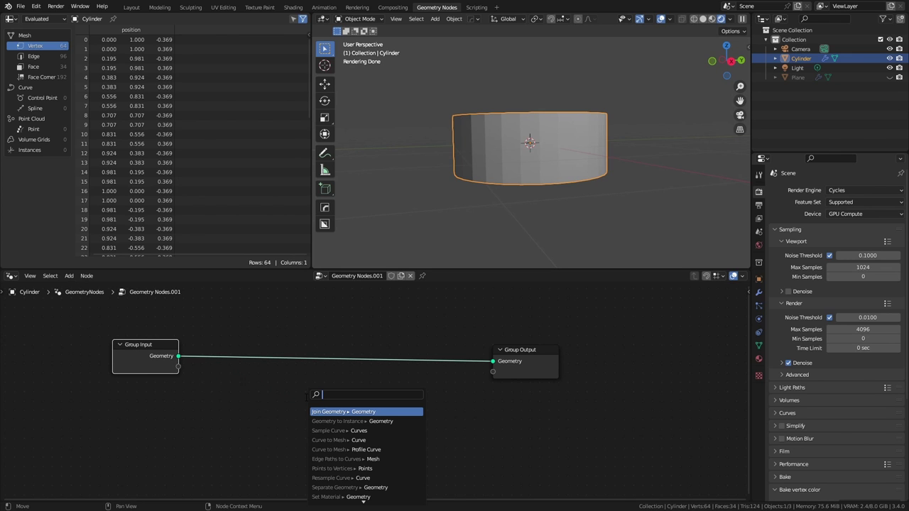
{"action": "type", "text": "mesh to volum"}
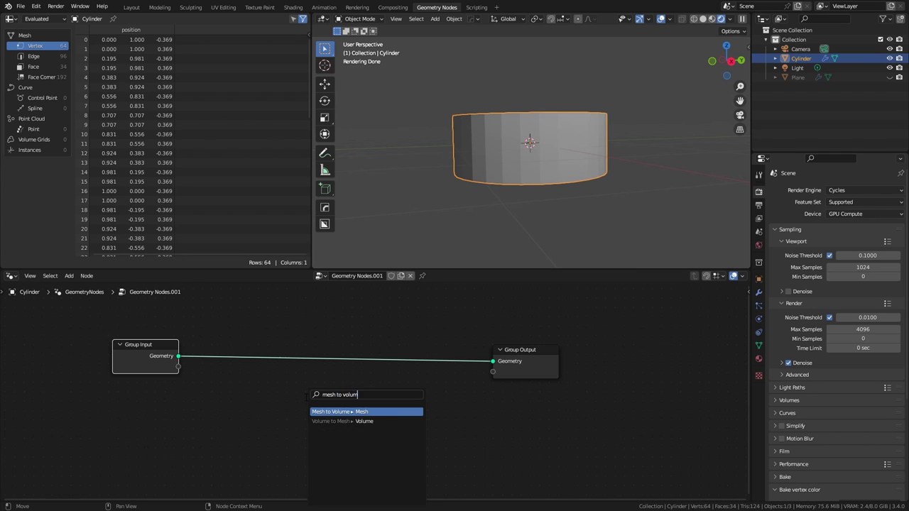
{"action": "key", "text": "Return"}
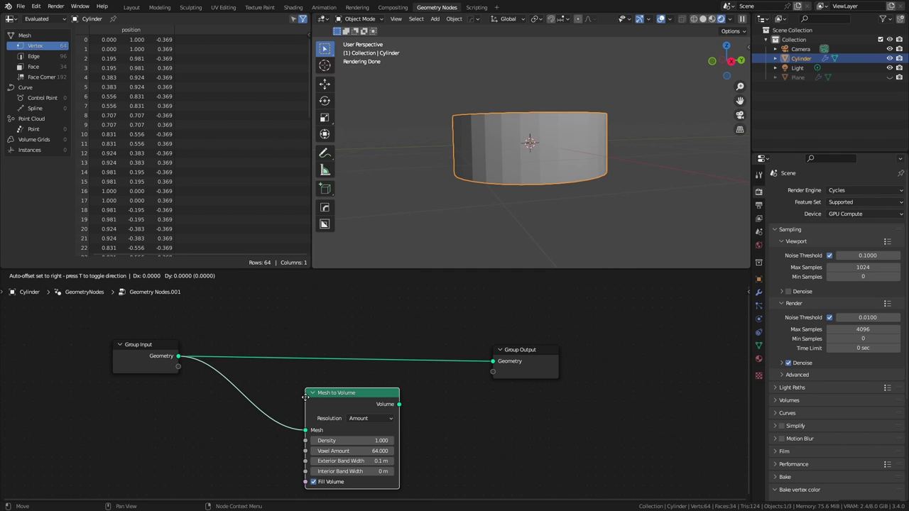
{"action": "left_click", "coordinate": [227, 389]}
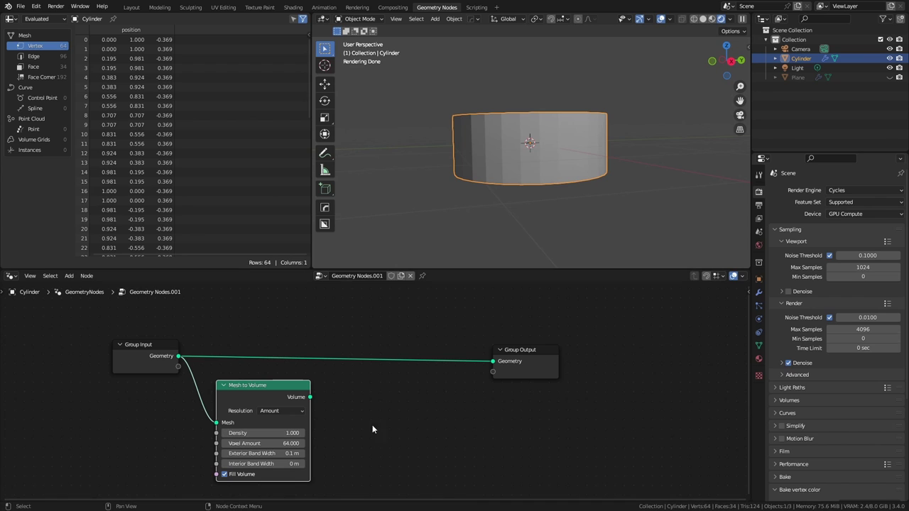
Step: Add a Distribute Points in Volume node after Mesh to Volume and connect its points to the Group Output
{"action": "left_click_drag", "start_coordinate": [310, 397], "coordinate": [353, 395]}
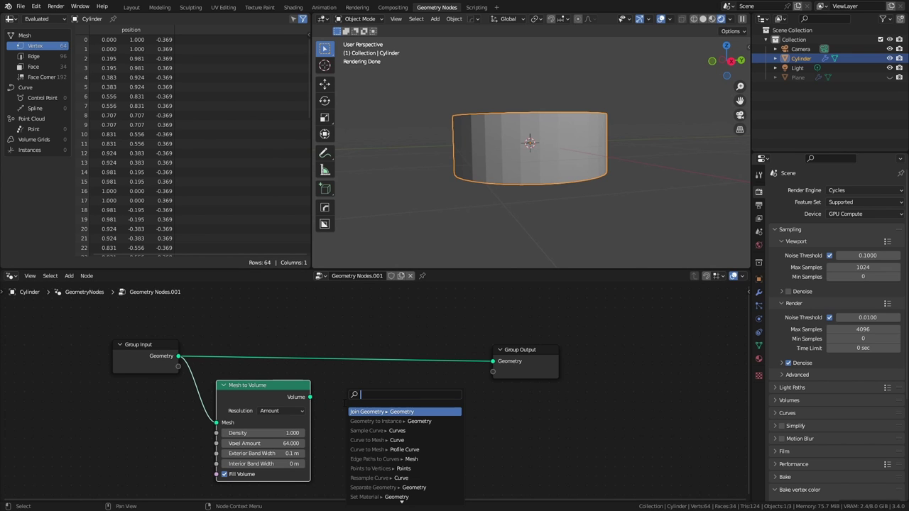
{"action": "type", "text": "distribute"}
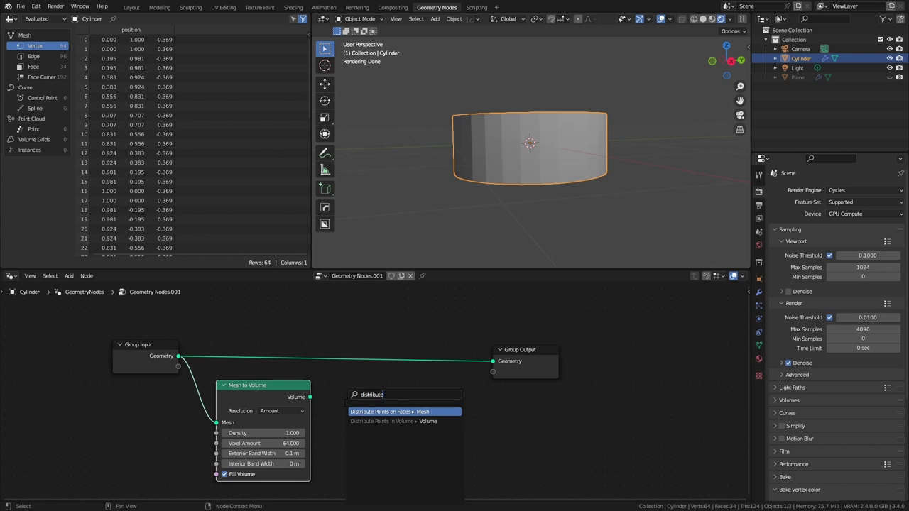
{"action": "key", "text": "Down"}
{"action": "key", "text": "Return"}
{"action": "left_click", "coordinate": [368, 380]}
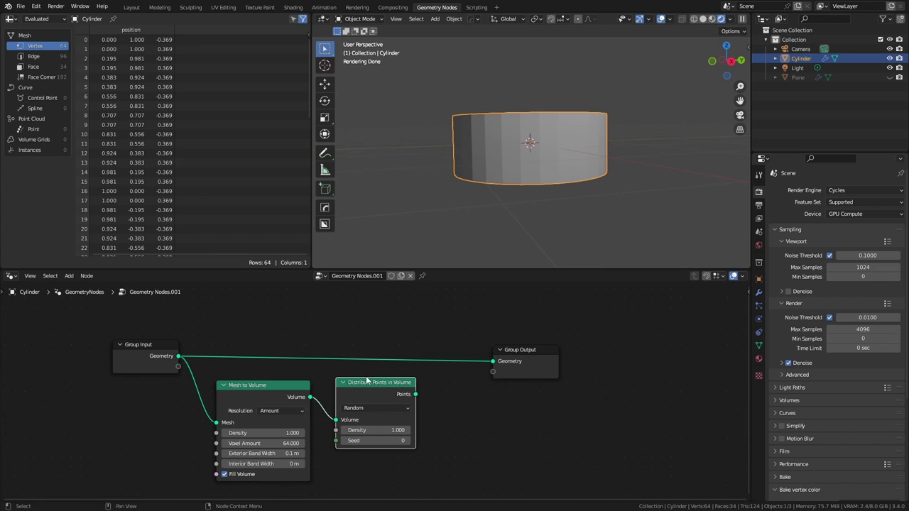
{"action": "left_click_drag", "start_coordinate": [132, 350], "coordinate": [92, 339]}
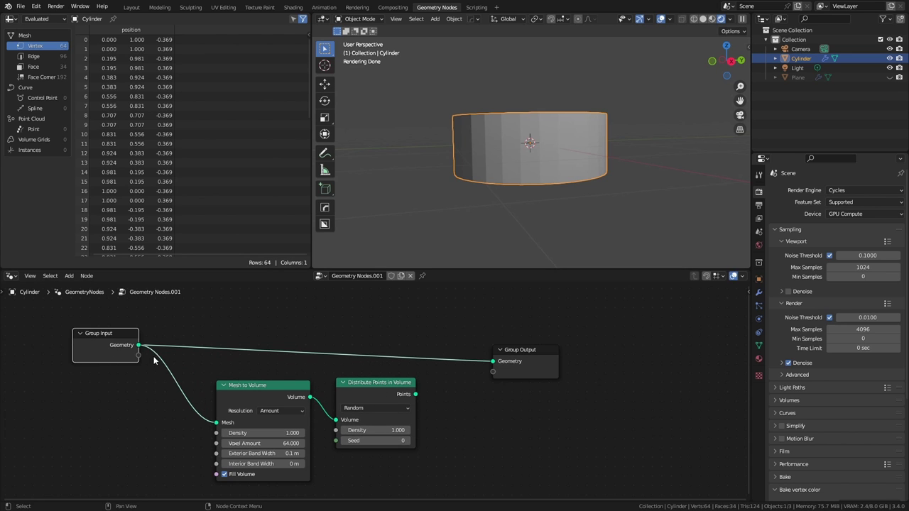
{"action": "left_click_drag", "start_coordinate": [238, 390], "coordinate": [188, 374]}
{"action": "left_click_drag", "start_coordinate": [380, 389], "coordinate": [493, 361]}
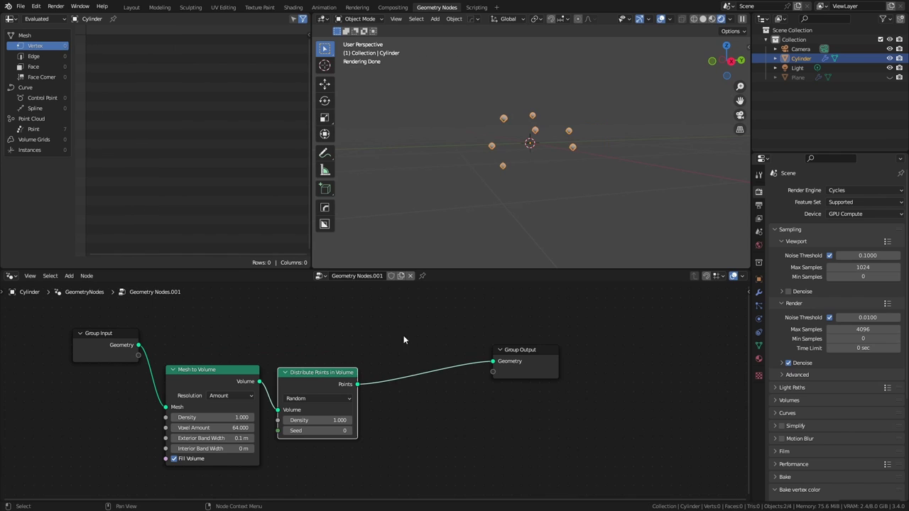
Step: Raise the point distribution density to 10 and finally to 50
{"action": "left_click", "coordinate": [317, 421]}
{"action": "type", "text": "10"}
{"action": "key", "text": "Return"}
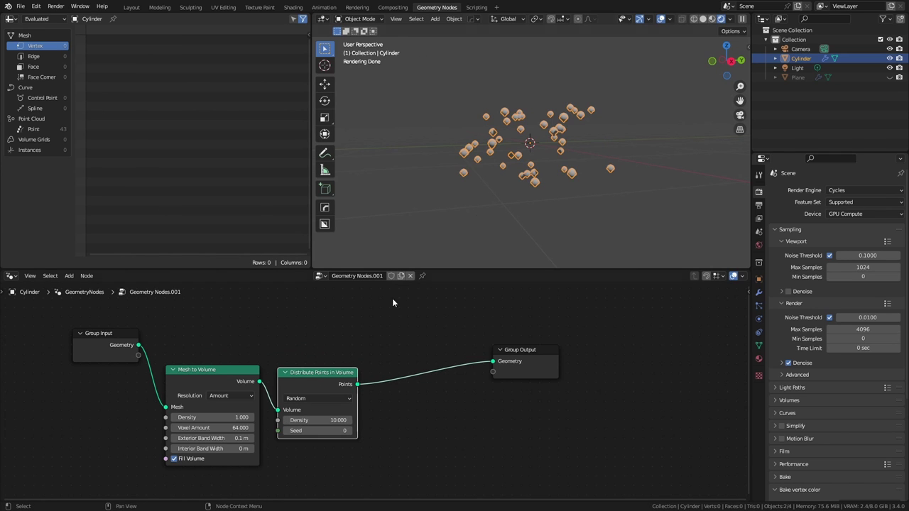
{"action": "left_click", "coordinate": [328, 420]}
{"action": "type", "text": "50"}
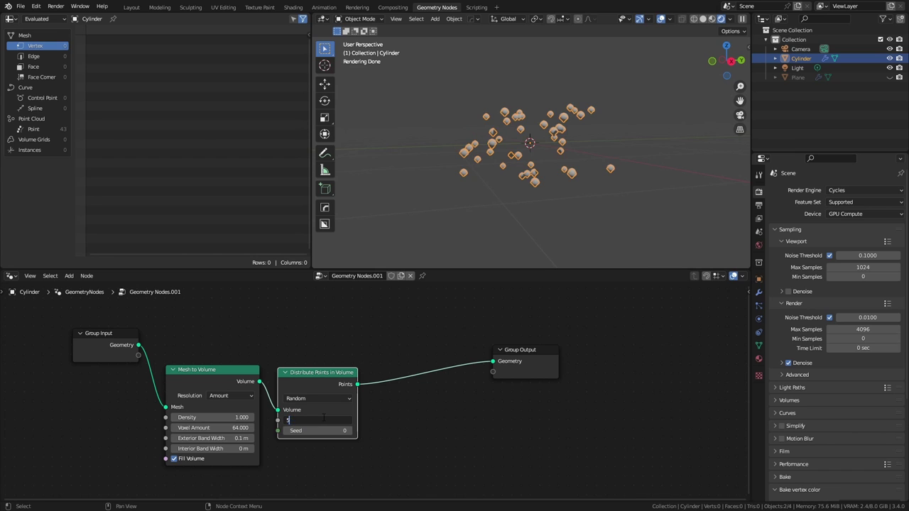
{"action": "key", "text": "Return"}
Step: Try the Grid distribution method with 0.1 spacing on all axes, inspect the points and switch back to Random
{"action": "left_click", "coordinate": [316, 399]}
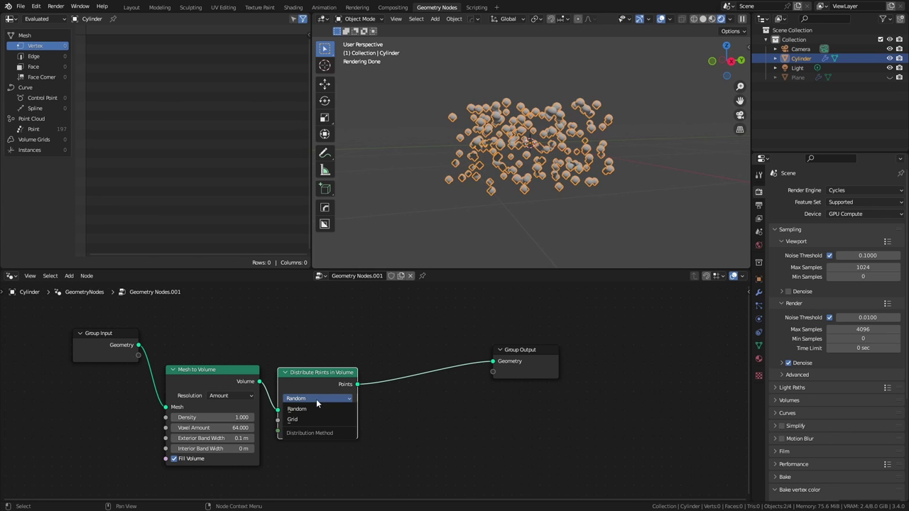
{"action": "left_click", "coordinate": [306, 418]}
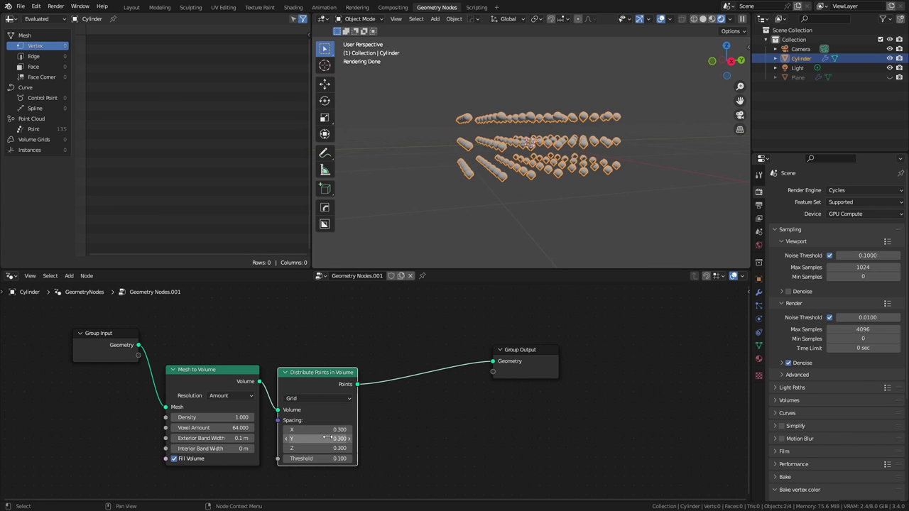
{"action": "middle_click_drag", "start_coordinate": [540, 171], "coordinate": [560, 210]}
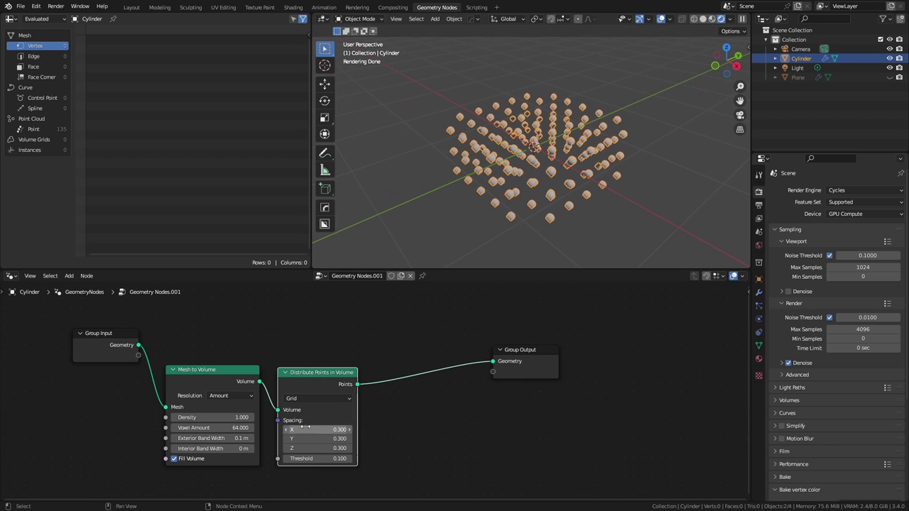
{"action": "left_click_drag", "start_coordinate": [311, 428], "coordinate": [311, 448]}
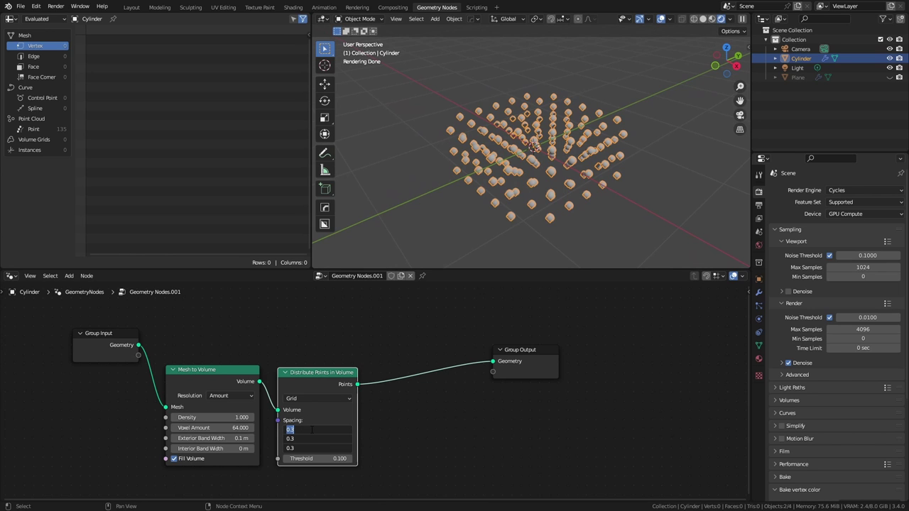
{"action": "type", "text": ".1"}
{"action": "key", "text": "Return"}
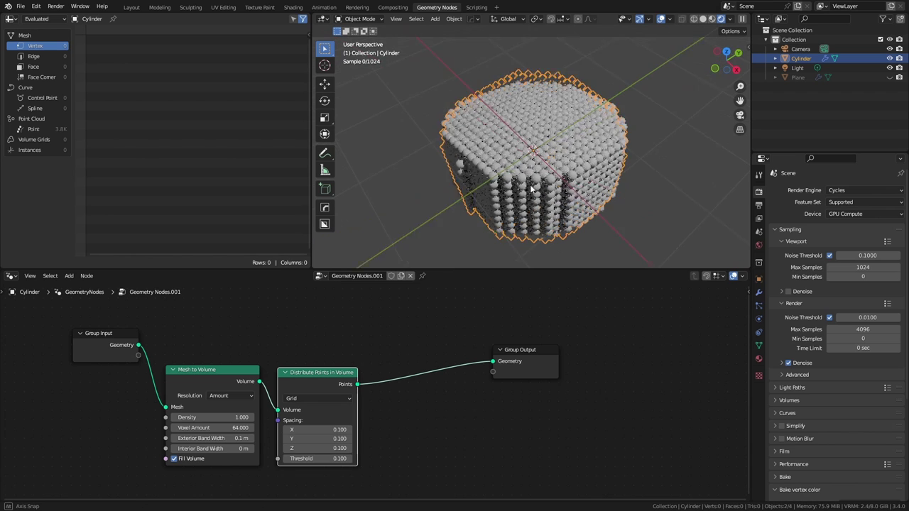
{"action": "middle_click_drag", "start_coordinate": [531, 189], "coordinate": [534, 135]}
{"action": "scroll", "coordinate": [533, 199], "scroll_direction": "up", "scroll_amount": 3}
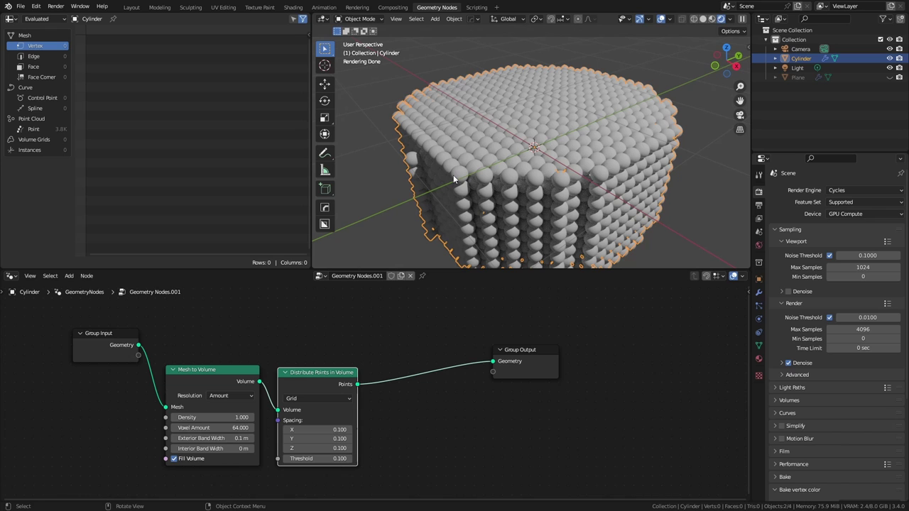
{"action": "left_click", "coordinate": [331, 400]}
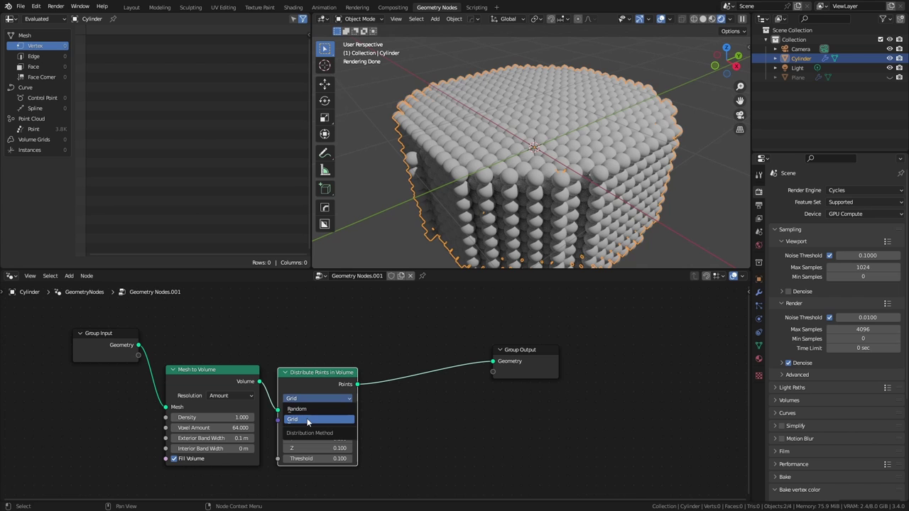
{"action": "left_click", "coordinate": [303, 410]}
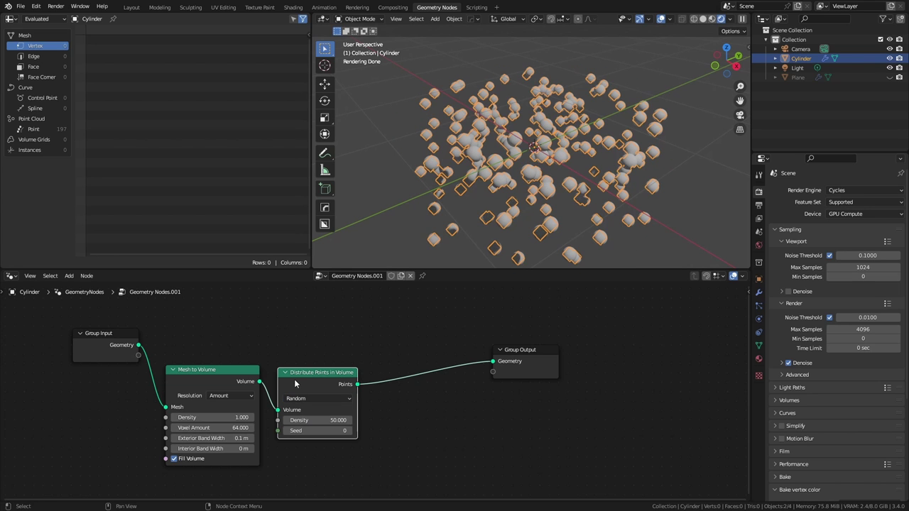
Step: Duplicate the Distribute Points in Volume node with its volume link kept and set the copy's seed to 1
{"action": "left_click_drag", "start_coordinate": [295, 383], "coordinate": [342, 327]}
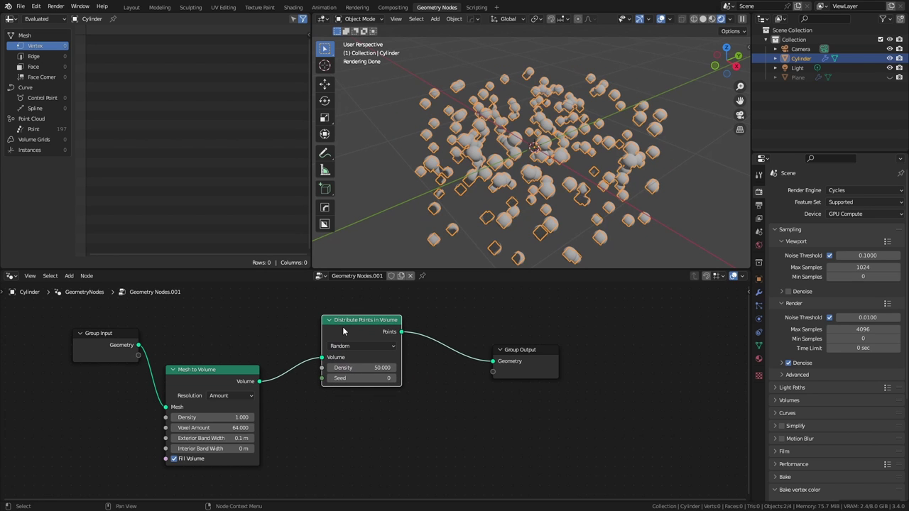
{"action": "key", "text": "shift+d"}
{"action": "left_click", "coordinate": [310, 418]}
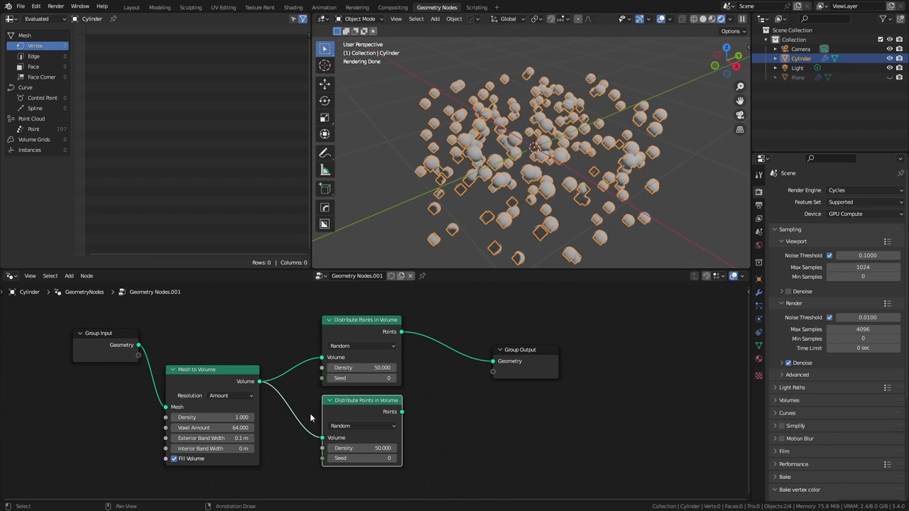
{"action": "left_click", "coordinate": [394, 459]}
Step: Spread out the nodes and expose the upper Distribute Points in Volume node's Density as a Group Input parameter
{"action": "left_click_drag", "start_coordinate": [523, 370], "coordinate": [570, 332]}
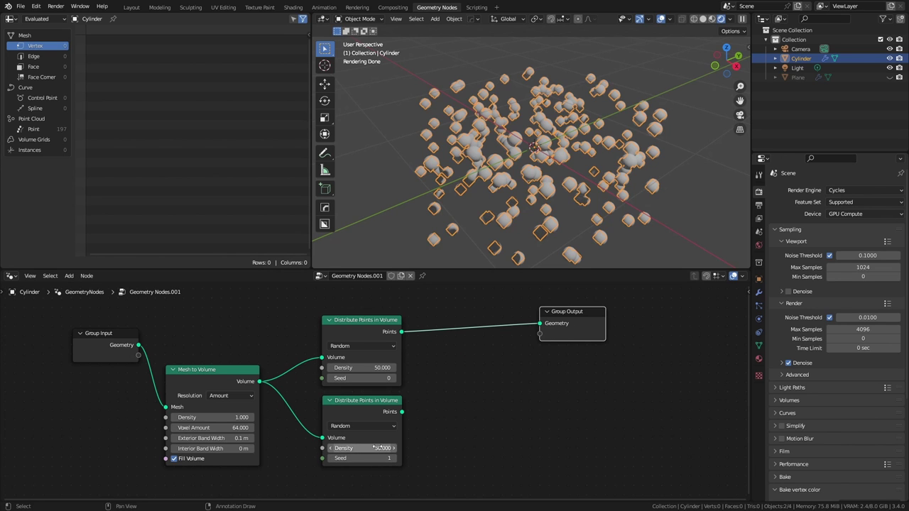
{"action": "left_click_drag", "start_coordinate": [110, 353], "coordinate": [43, 361]}
{"action": "left_click_drag", "start_coordinate": [207, 373], "coordinate": [211, 324]}
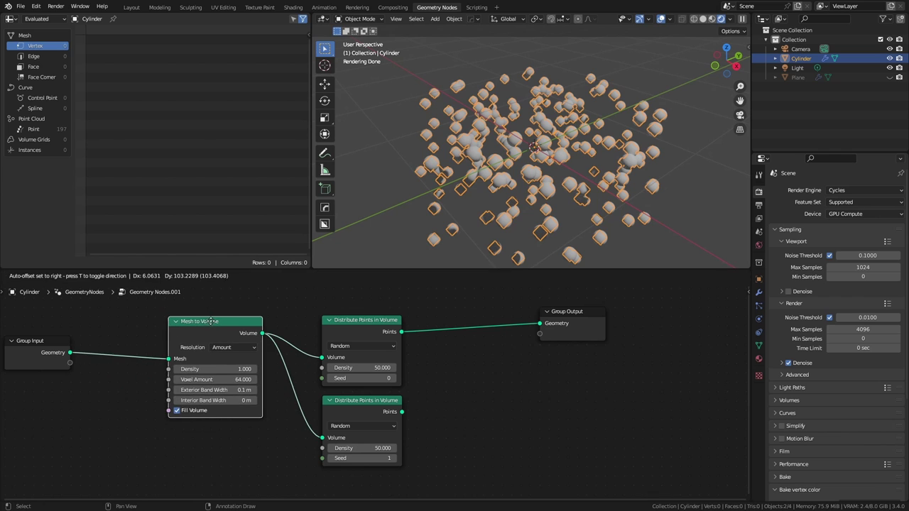
{"action": "middle_click_drag", "start_coordinate": [37, 356], "coordinate": [193, 363]}
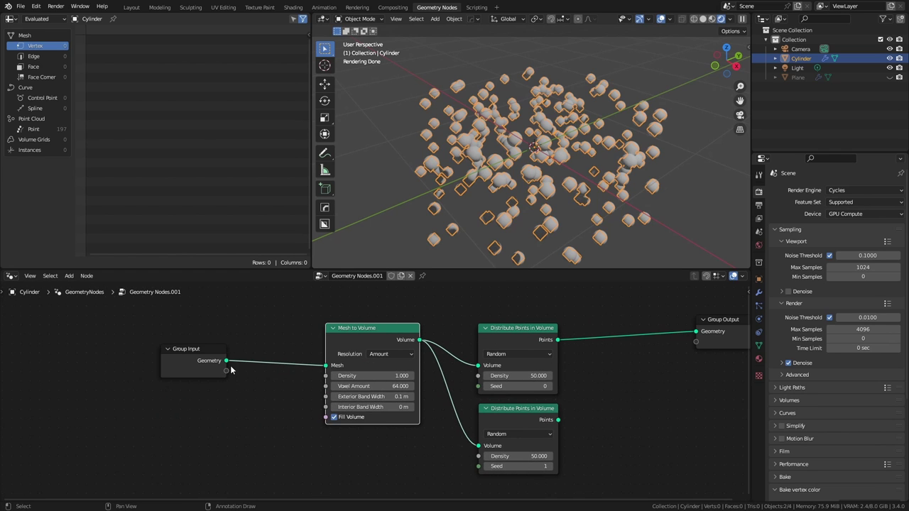
{"action": "scroll", "coordinate": [341, 388], "scroll_direction": "up", "scroll_amount": 2}
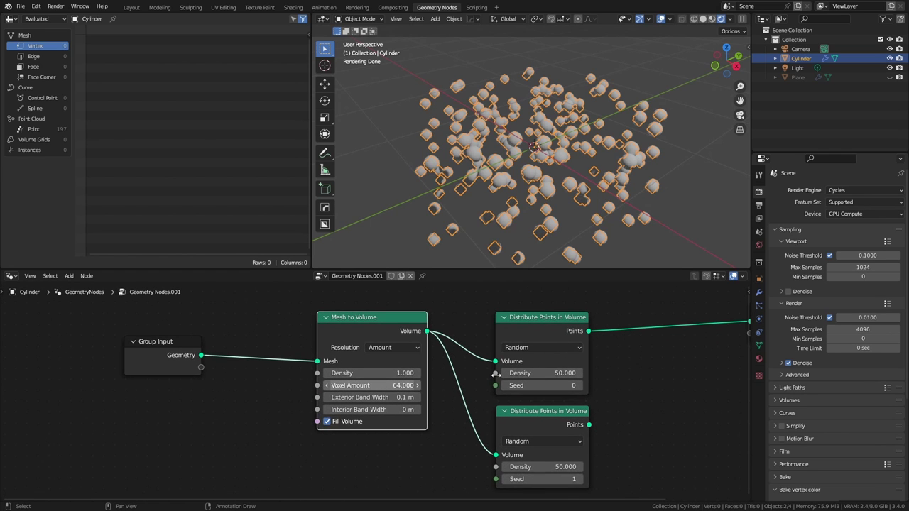
{"action": "scroll", "coordinate": [503, 373], "scroll_direction": "up", "scroll_amount": 1}
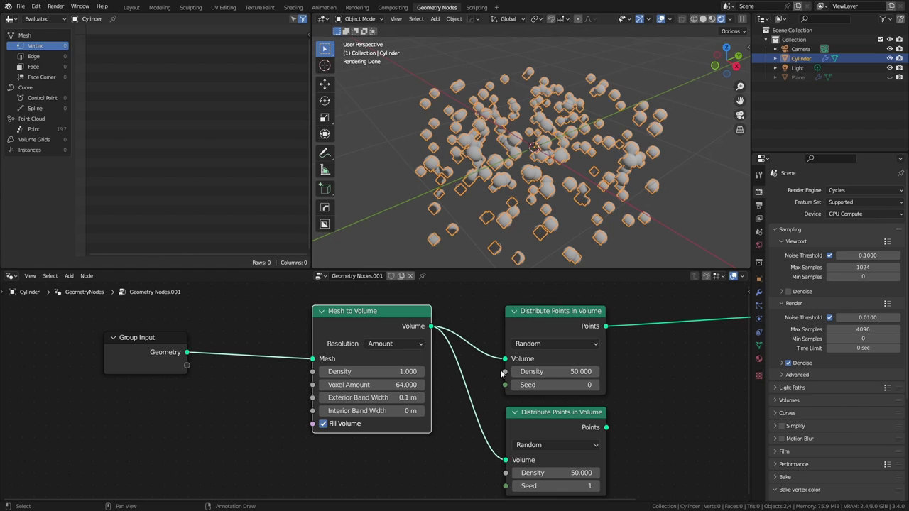
{"action": "left_click_drag", "start_coordinate": [504, 371], "coordinate": [186, 365]}
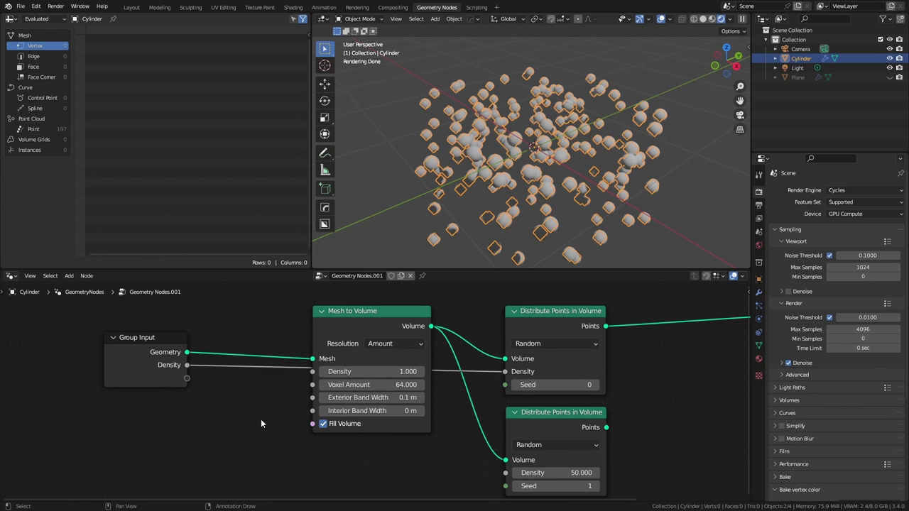
Step: Expose the lower Distribute Points in Volume node's Density and the upper node's Seed as Group Input parameters
{"action": "middle_click_drag", "start_coordinate": [261, 419], "coordinate": [120, 362]}
{"action": "middle_click_drag", "start_coordinate": [347, 417], "coordinate": [371, 426]}
{"action": "left_click_drag", "start_coordinate": [372, 424], "coordinate": [56, 338]}
{"action": "middle_click_drag", "start_coordinate": [146, 390], "coordinate": [323, 399]}
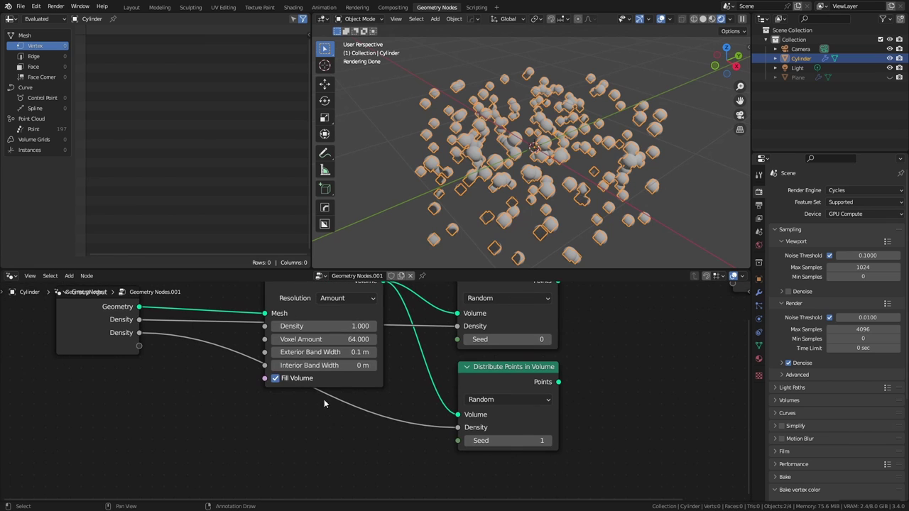
{"action": "left_click_drag", "start_coordinate": [456, 339], "coordinate": [240, 418]}
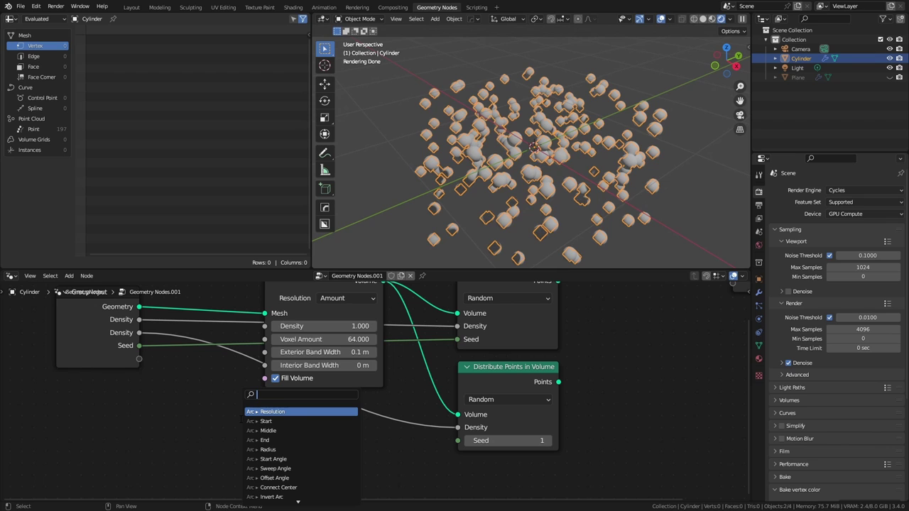
Step: Insert an Add math node fed by the Group Input Seed, set its value to 1 and link it to the lower distribution node's Seed
{"action": "type", "text": "add"}
{"action": "key", "text": "Return"}
{"action": "left_click", "coordinate": [236, 417]}
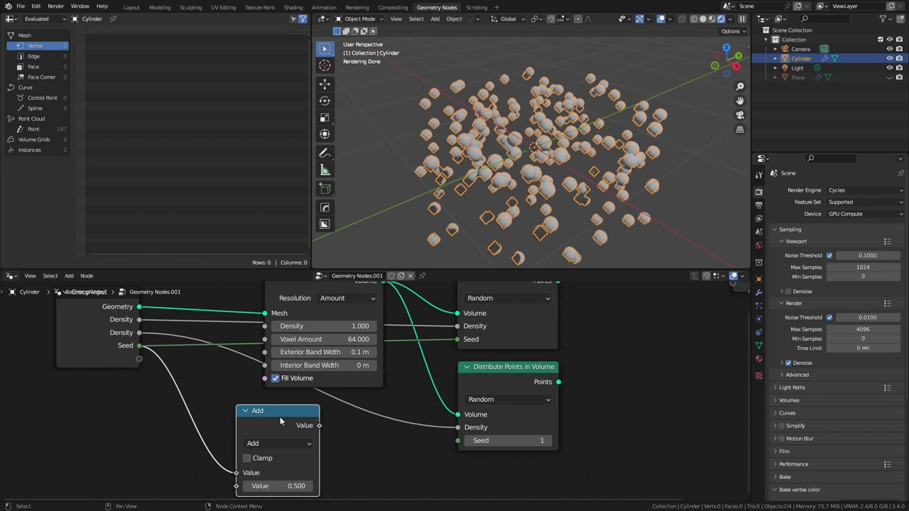
{"action": "double_click", "coordinate": [274, 486]}
{"action": "type", "text": "1"}
{"action": "key", "text": "Return"}
{"action": "left_click_drag", "start_coordinate": [319, 426], "coordinate": [459, 441]}
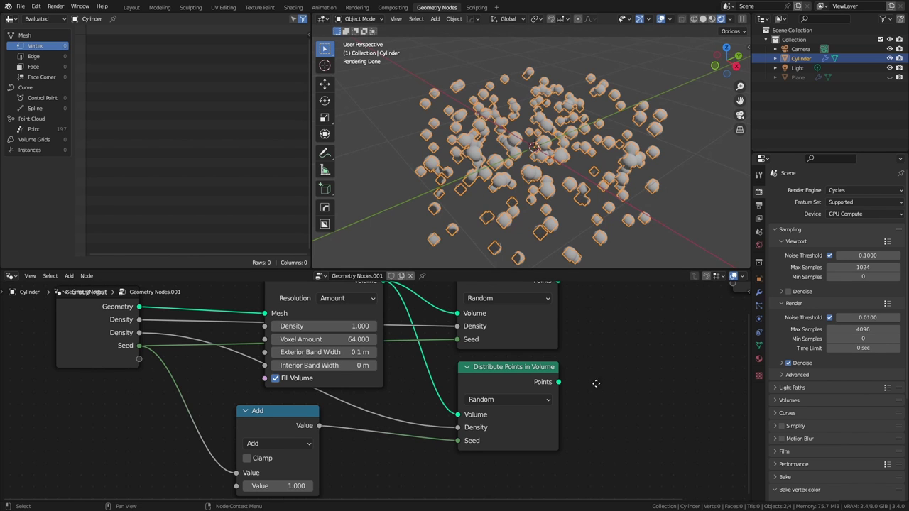
Step: Add an Instance on Points node fed by the points of the upper Distribute Points in Volume node
{"action": "middle_click_drag", "start_coordinate": [660, 313], "coordinate": [510, 362]}
{"action": "left_click_drag", "start_coordinate": [355, 426], "coordinate": [421, 372]}
{"action": "type", "text": "ins"}
{"action": "key", "text": "Return"}
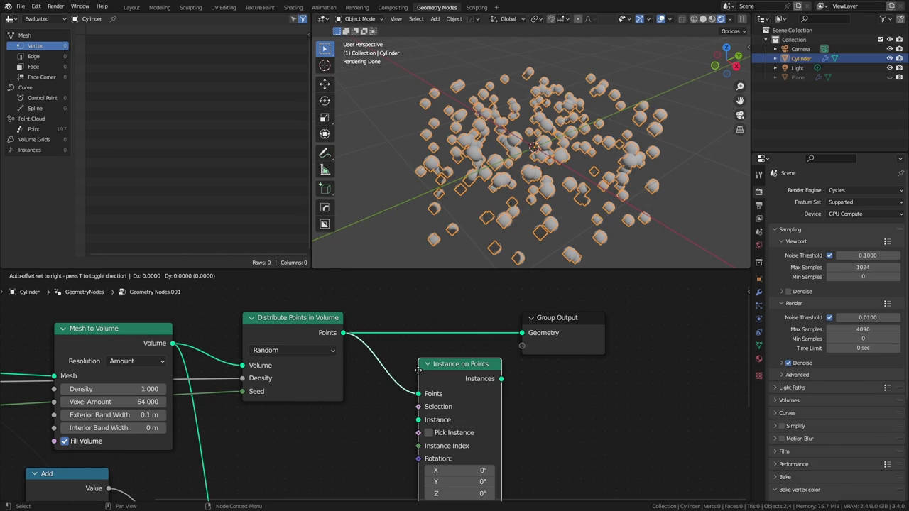
{"action": "left_click", "coordinate": [405, 358]}
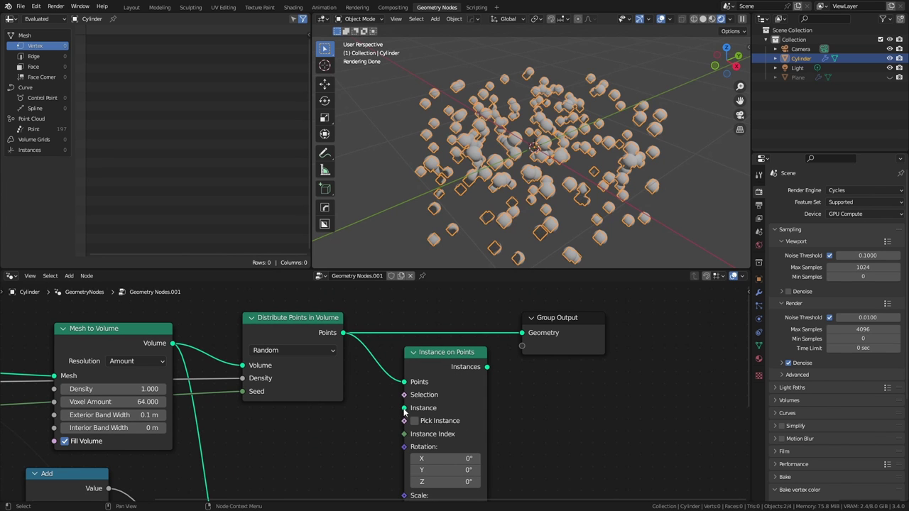
Step: Add a UV Sphere with a 0.1 m radius as the instance and link the instances to the Group Output
{"action": "left_click_drag", "start_coordinate": [404, 407], "coordinate": [361, 440]}
{"action": "type", "text": "uv sphere"}
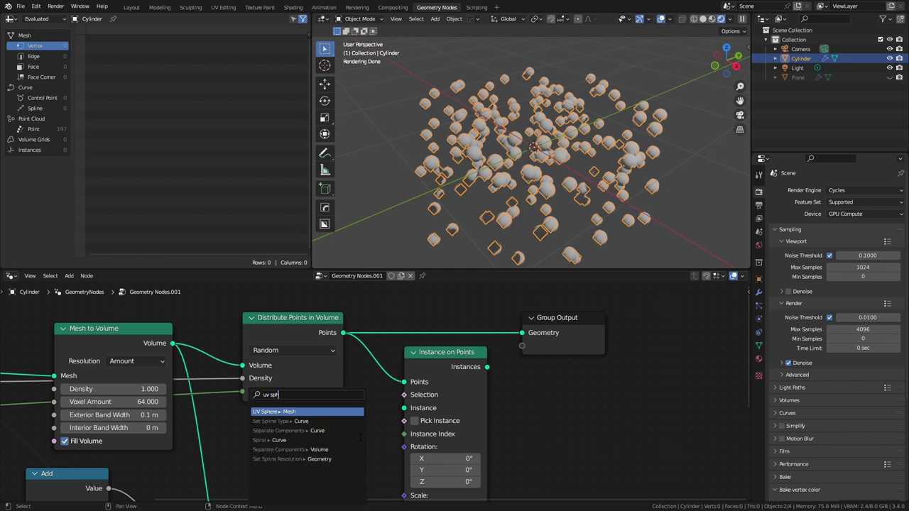
{"action": "key", "text": "Return"}
{"action": "left_click", "coordinate": [346, 426]}
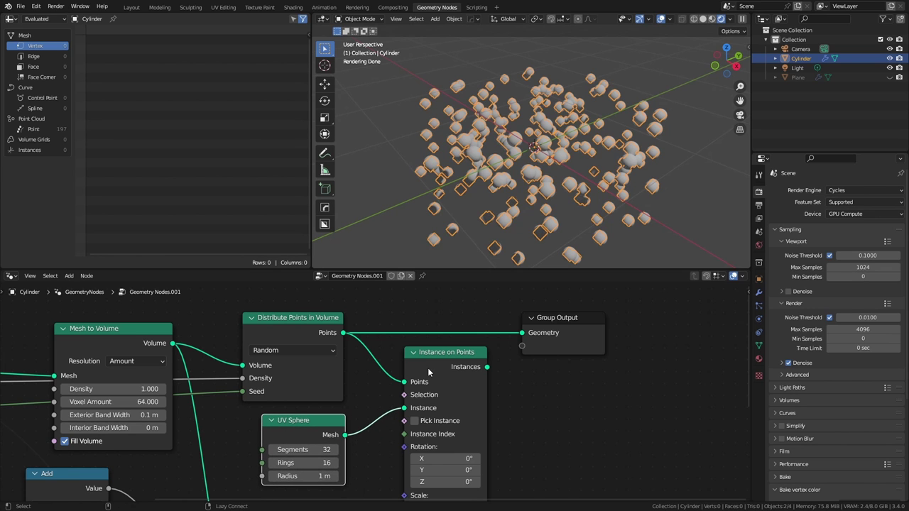
{"action": "left_click", "coordinate": [324, 476]}
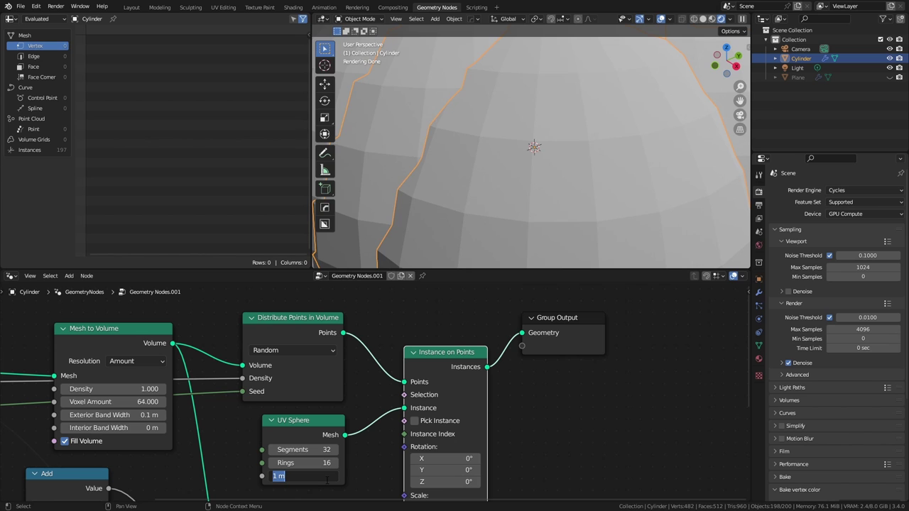
{"action": "type", "text": ".1"}
{"action": "key", "text": "Return"}
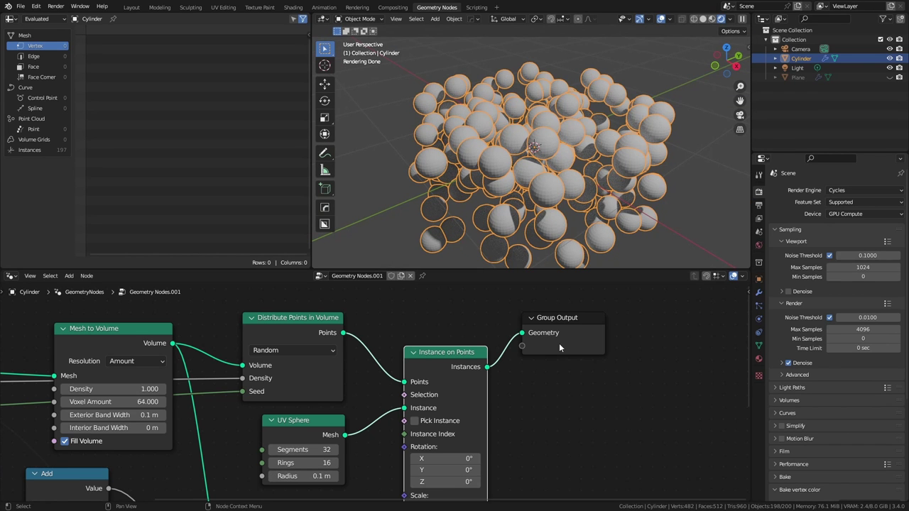
Step: Expose the UV Sphere's Radius as a Group Input parameter
{"action": "middle_click_drag", "start_coordinate": [306, 476], "coordinate": [427, 423]}
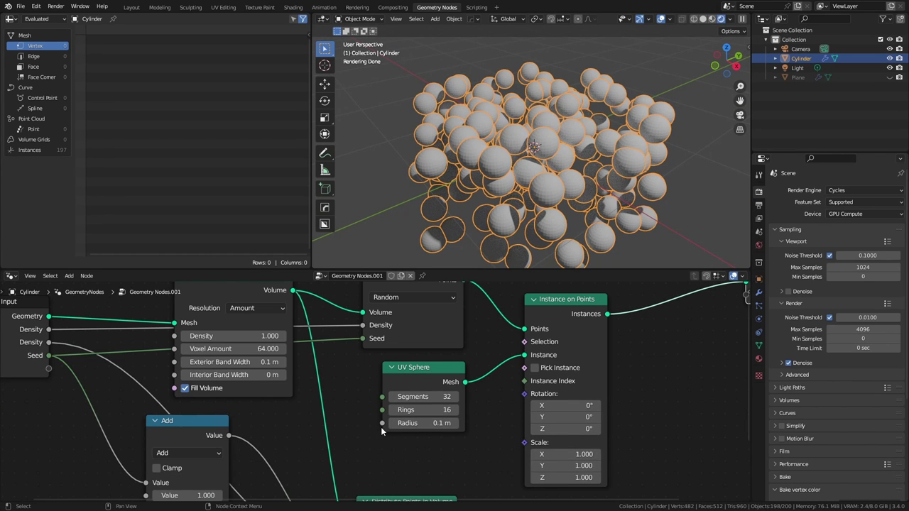
{"action": "left_click_drag", "start_coordinate": [382, 423], "coordinate": [49, 368]}
{"action": "scroll", "coordinate": [434, 422], "scroll_direction": "down", "scroll_amount": 1}
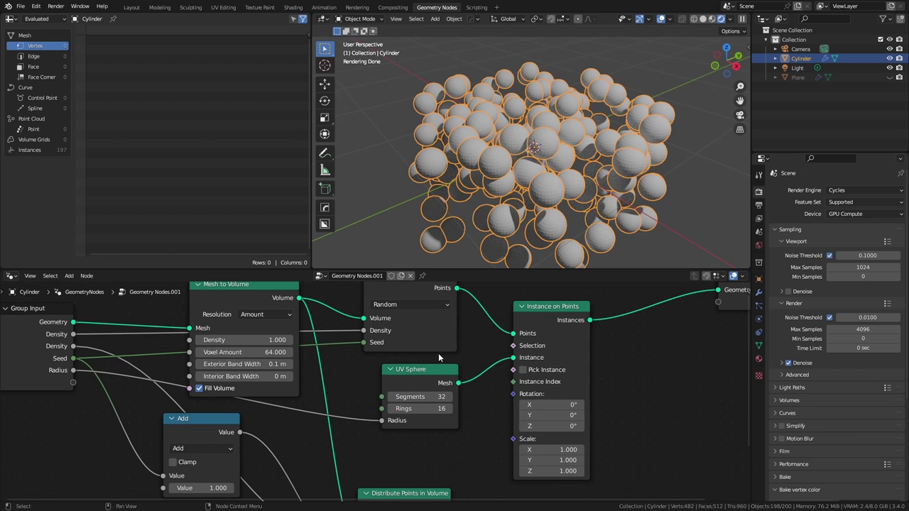
{"action": "scroll", "coordinate": [534, 403], "scroll_direction": "down", "scroll_amount": 1}
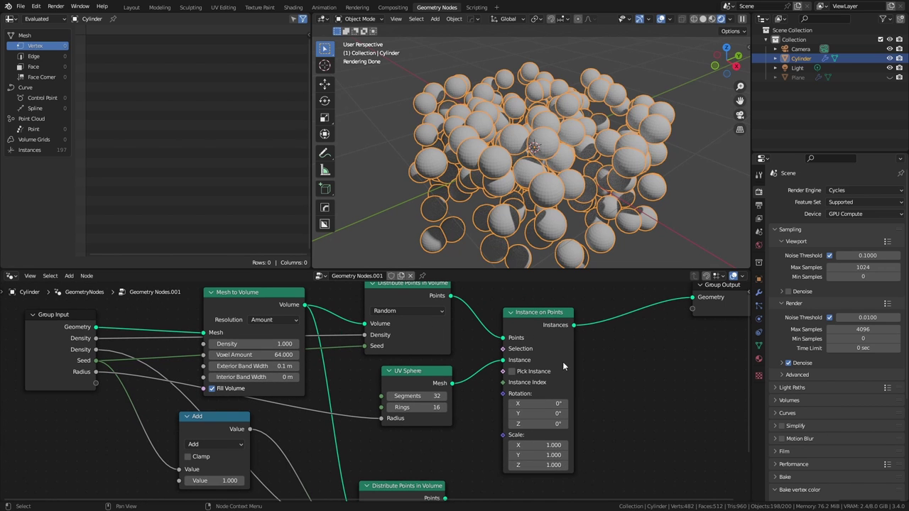
Step: Duplicate the UV Sphere and Instance on Points nodes below the originals and feed the copy with the lower distribution node's points
{"action": "scroll", "coordinate": [563, 367], "scroll_direction": "down", "scroll_amount": 1}
{"action": "left_click", "coordinate": [530, 327]}
{"action": "left_click", "coordinate": [419, 372], "text": "shift"}
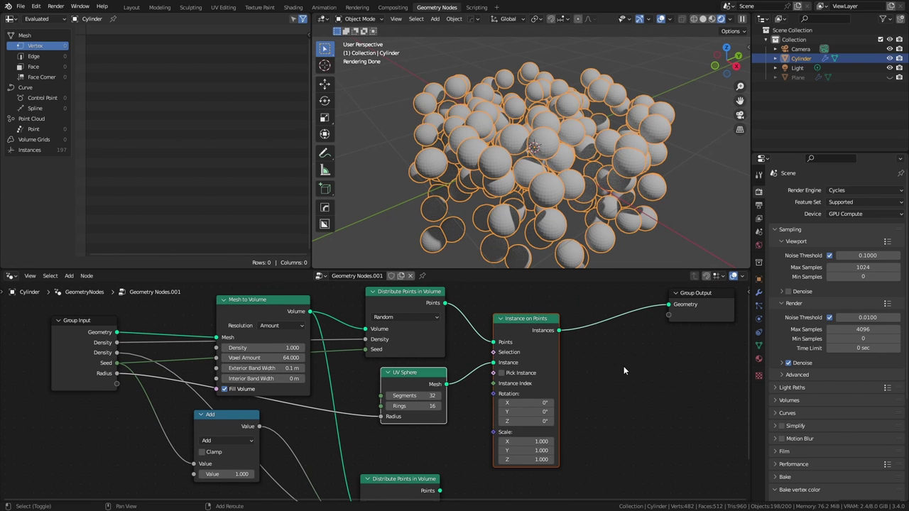
{"action": "key", "text": "g"}
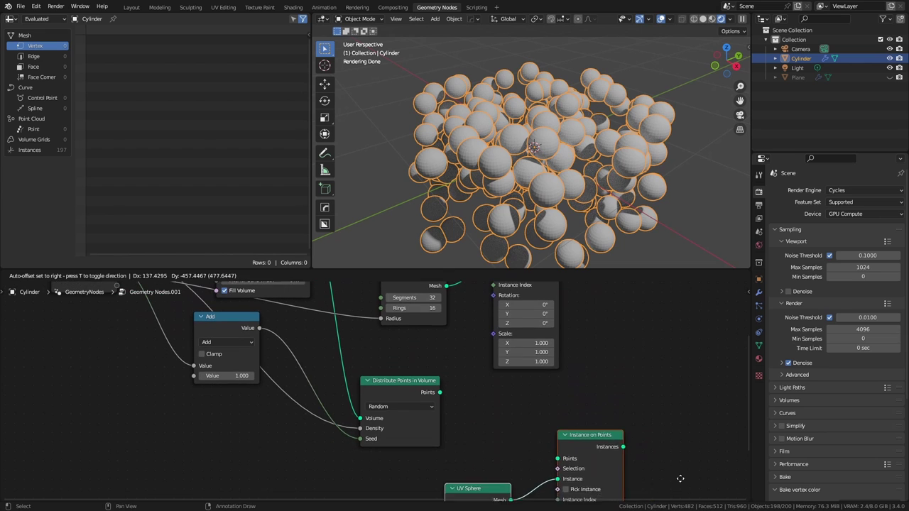
{"action": "left_click", "coordinate": [616, 448]}
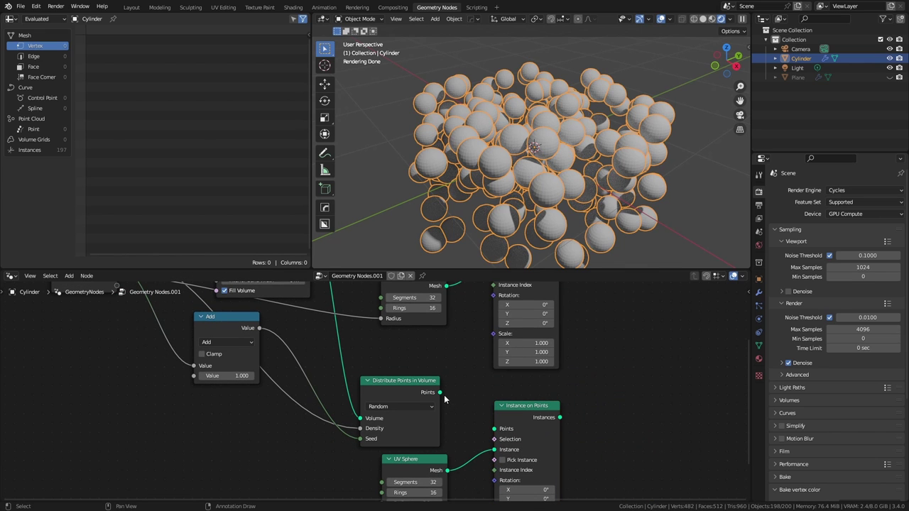
{"action": "middle_click_drag", "start_coordinate": [594, 385], "coordinate": [487, 462]}
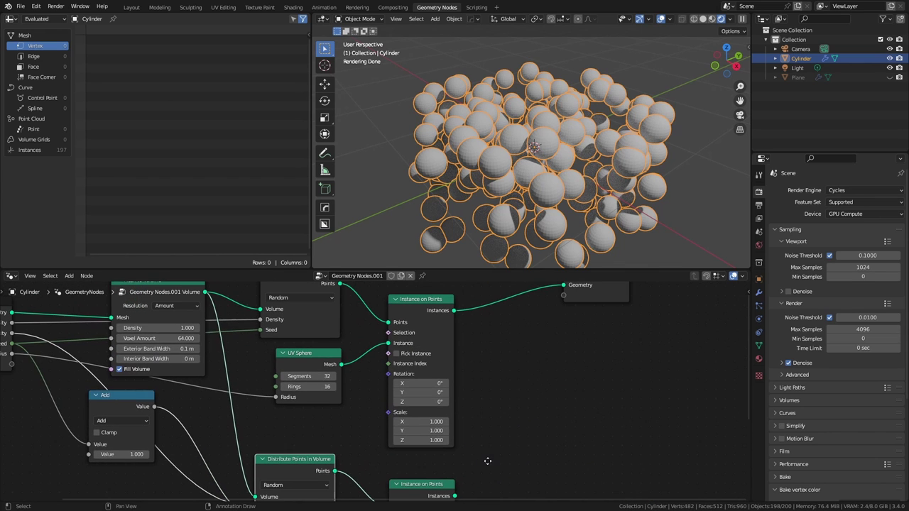
Step: Add a Set Material node after the upper Instance on Points node and a duplicate of it after the lower one
{"action": "key", "text": "shift+a"}
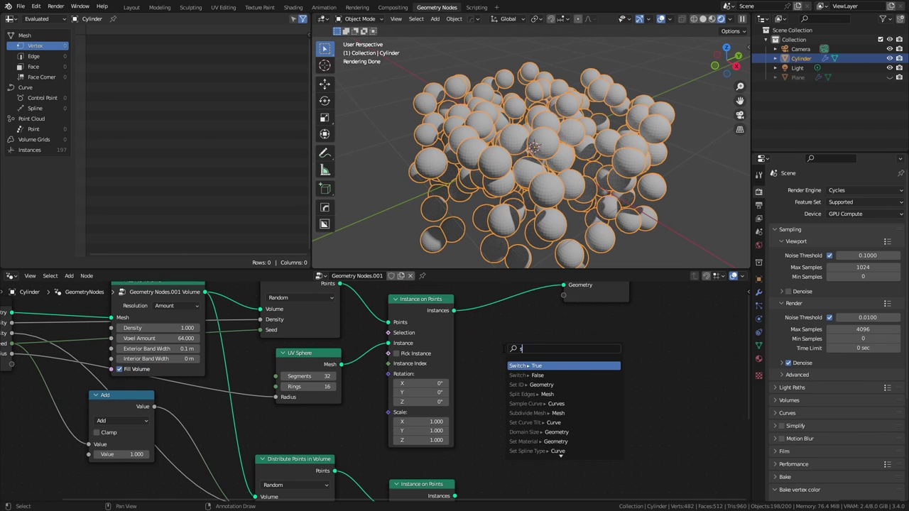
{"action": "type", "text": "set materi"}
{"action": "key", "text": "Return"}
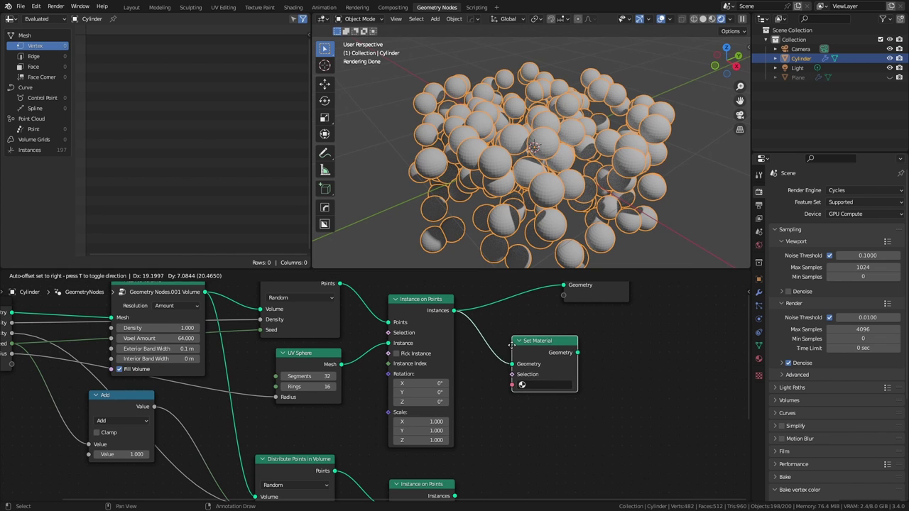
{"action": "left_click", "coordinate": [522, 347]}
{"action": "key", "text": "shift+d"}
{"action": "left_click", "coordinate": [522, 442]}
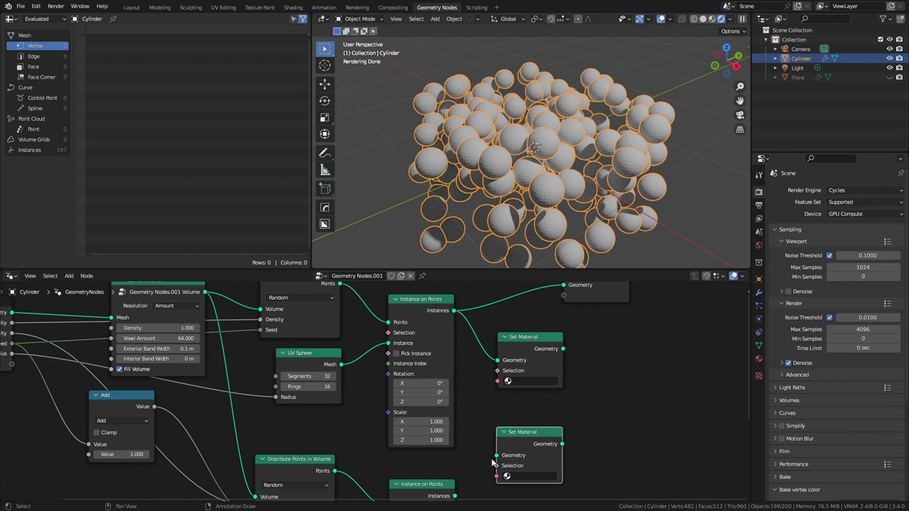
{"action": "left_click_drag", "start_coordinate": [454, 496], "coordinate": [497, 456]}
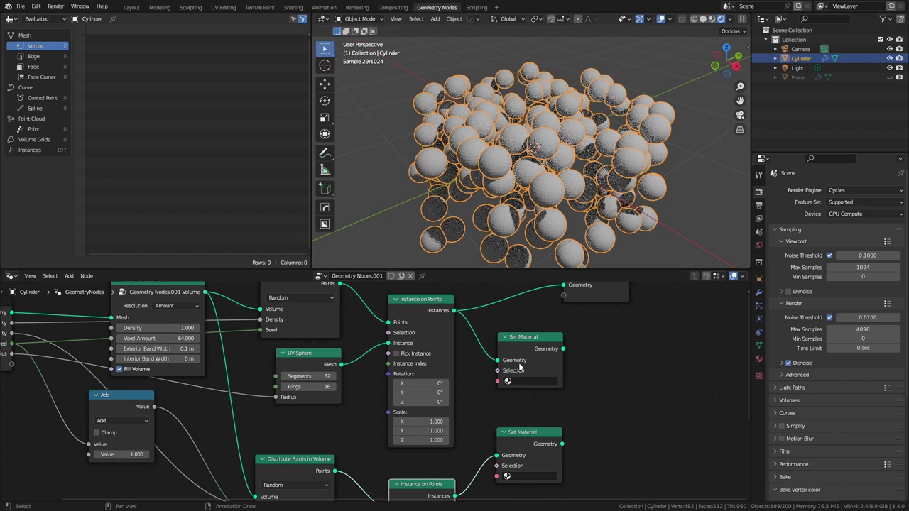
Step: Combine the outputs of both Set Material nodes with a Join Geometry node
{"action": "left_click", "coordinate": [532, 448], "text": "shift"}
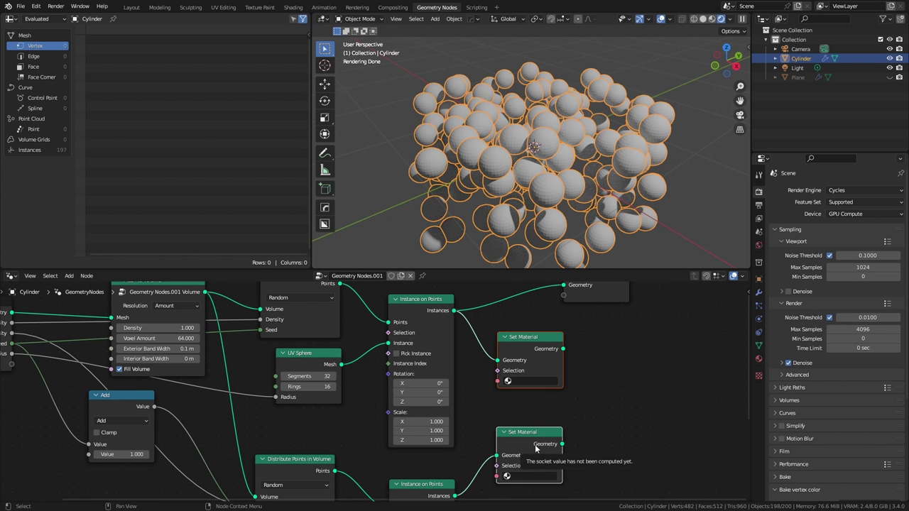
{"action": "key", "text": "ctrl+0"}
{"action": "middle_click_drag", "start_coordinate": [591, 418], "coordinate": [464, 448]}
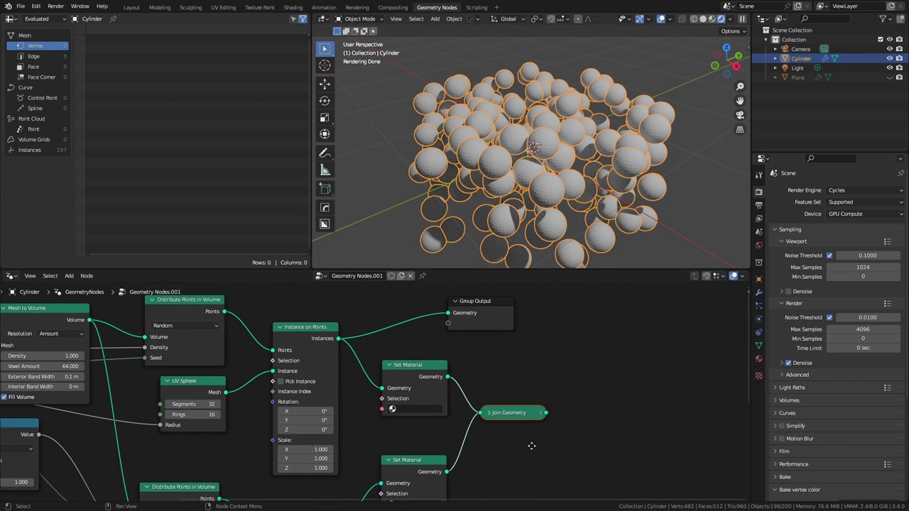
Step: Move the Group Output aside, add a Set Shade Smooth node after Join Geometry and link it to the Group Output
{"action": "left_click_drag", "start_coordinate": [419, 305], "coordinate": [660, 316]}
{"action": "left_click_drag", "start_coordinate": [536, 418], "coordinate": [568, 389]}
{"action": "type", "text": "set sahde"}
{"action": "key", "text": "Return"}
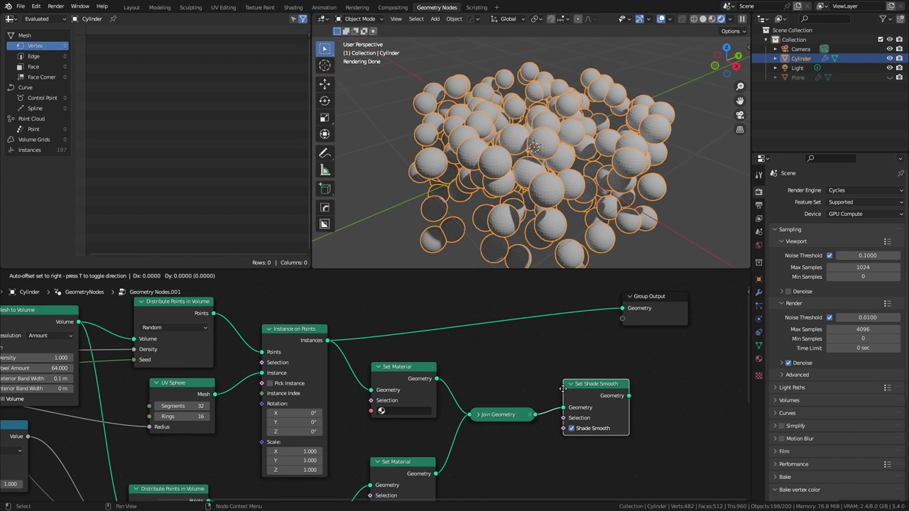
{"action": "left_click", "coordinate": [563, 389]}
{"action": "left_click_drag", "start_coordinate": [629, 395], "coordinate": [686, 345]}
Step: Move the Group Input node closer to the lower branch and expose the lower UV Sphere's Radius as a parameter
{"action": "middle_click_drag", "start_coordinate": [510, 434], "coordinate": [555, 331]}
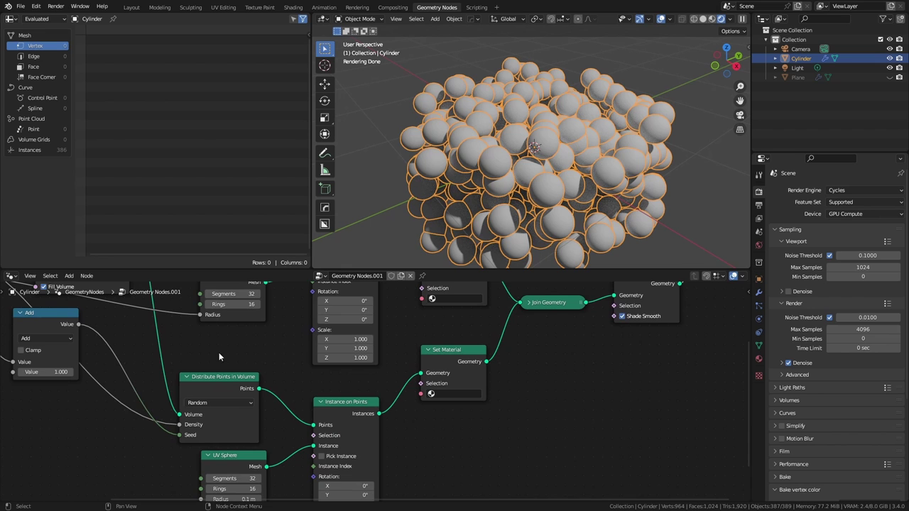
{"action": "middle_click_drag", "start_coordinate": [218, 352], "coordinate": [445, 366]}
{"action": "scroll", "coordinate": [274, 352], "scroll_direction": "down", "scroll_amount": 1}
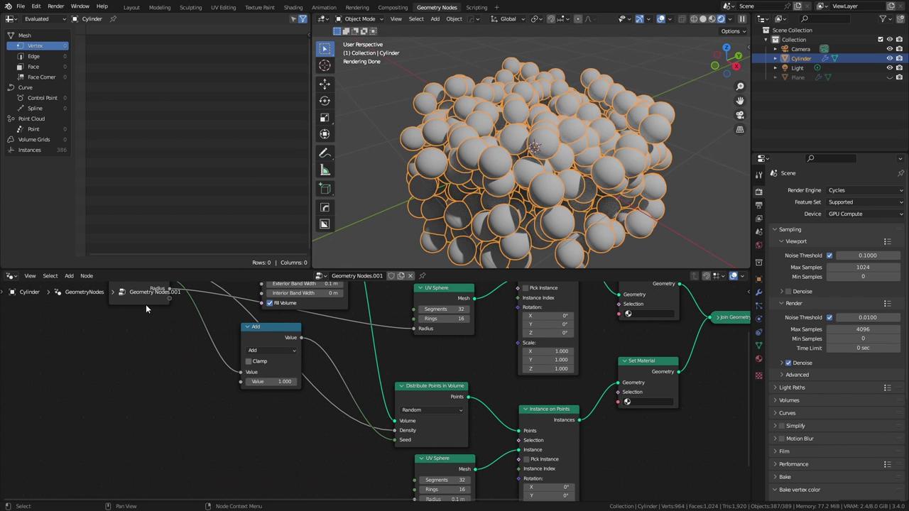
{"action": "scroll", "coordinate": [149, 301], "scroll_direction": "down", "scroll_amount": 1}
{"action": "left_click_drag", "start_coordinate": [158, 302], "coordinate": [245, 445]}
{"action": "middle_click_drag", "start_coordinate": [383, 482], "coordinate": [356, 440]}
{"action": "left_click_drag", "start_coordinate": [381, 448], "coordinate": [235, 401]}
Step: Expose the Material of both Set Material nodes as Group Input parameters and move the Group Input node back clear of the others
{"action": "middle_click_drag", "start_coordinate": [396, 359], "coordinate": [339, 416]}
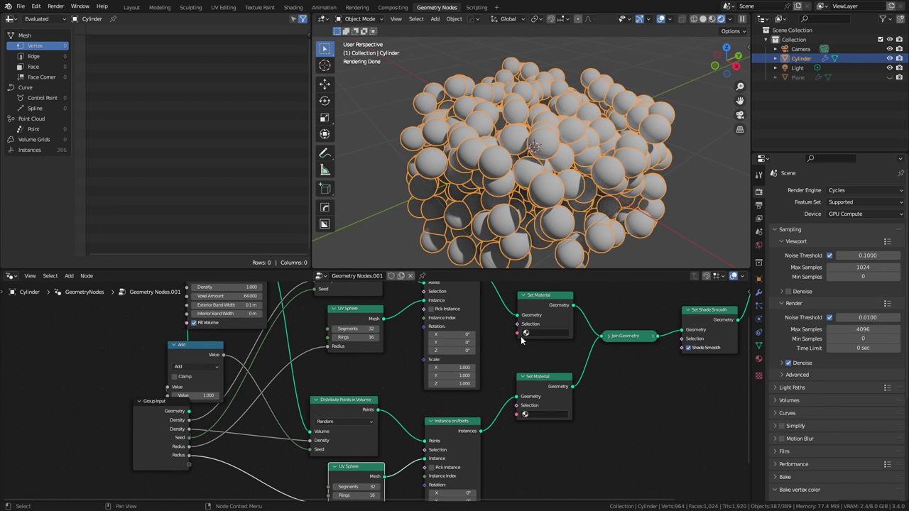
{"action": "left_click_drag", "start_coordinate": [517, 333], "coordinate": [187, 464]}
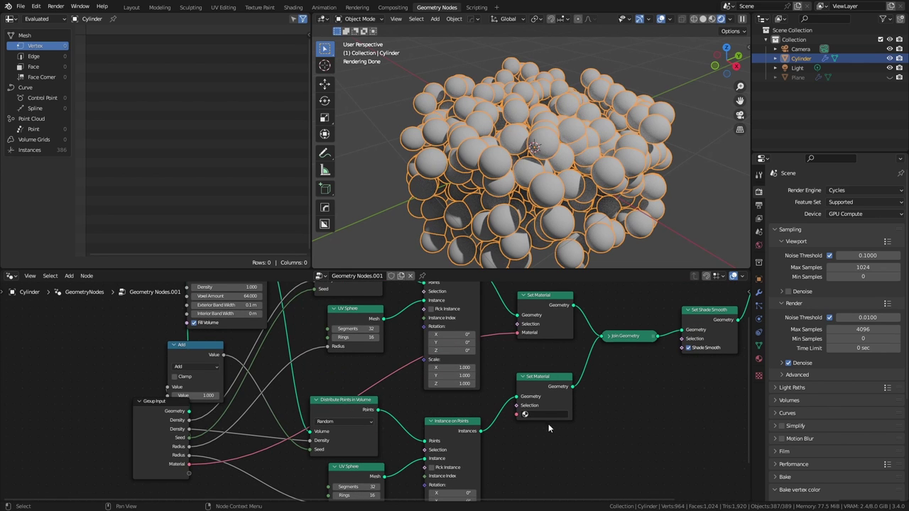
{"action": "left_click_drag", "start_coordinate": [517, 415], "coordinate": [188, 472]}
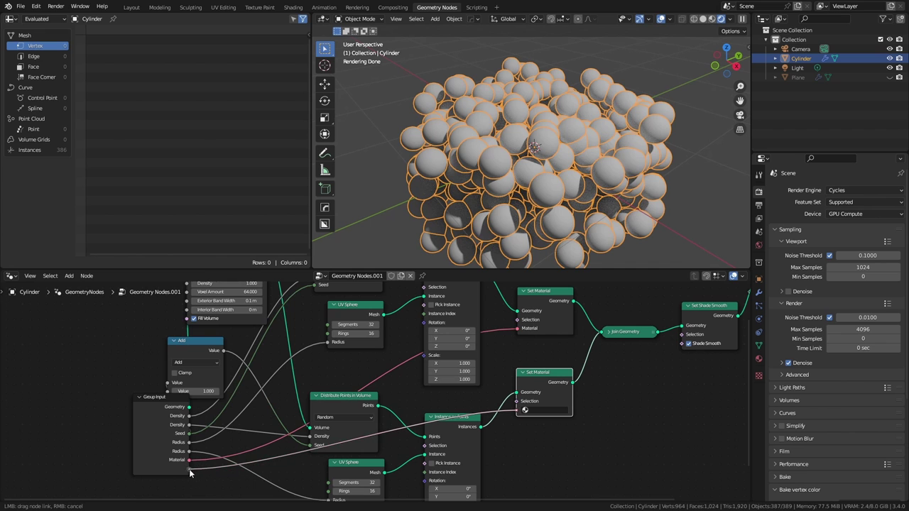
{"action": "left_click_drag", "start_coordinate": [157, 438], "coordinate": [70, 331]}
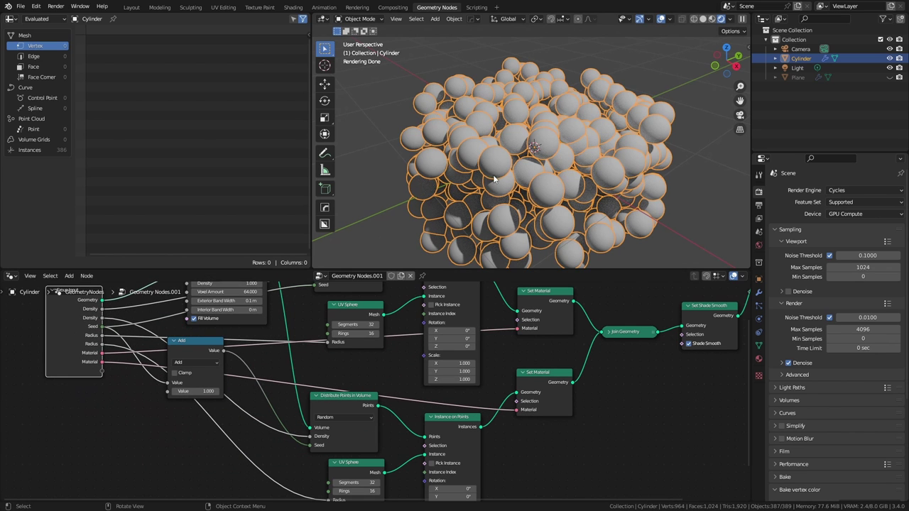
Step: Display the Cylinder's modifier parameters and rename the node group's two Density inputs to Density 1 and Density 2
{"action": "scroll", "coordinate": [509, 189], "scroll_direction": "down", "scroll_amount": 2}
{"action": "left_click", "coordinate": [759, 292]}
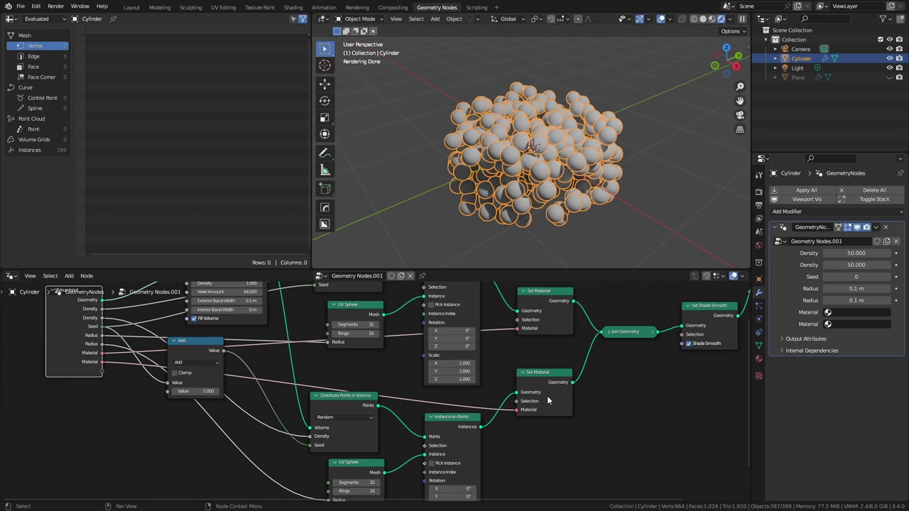
{"action": "key", "text": "n"}
{"action": "middle_click_drag", "start_coordinate": [614, 372], "coordinate": [531, 392]}
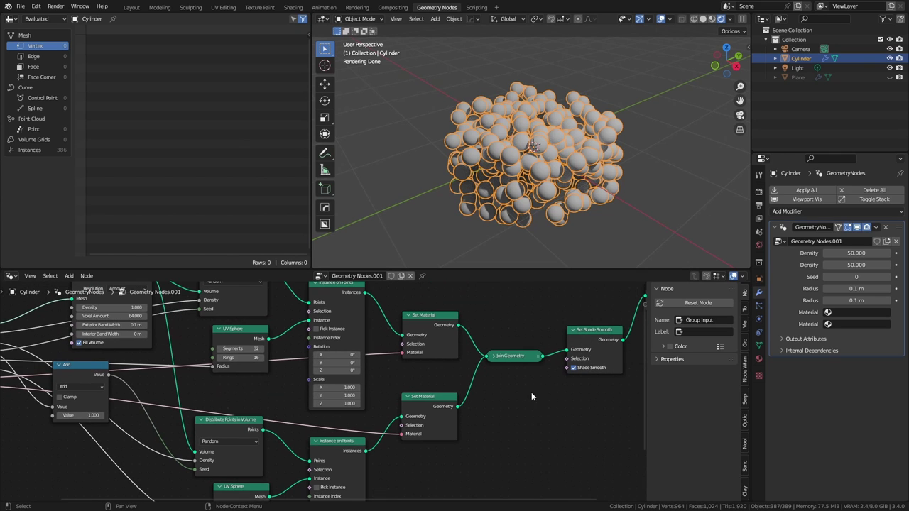
{"action": "left_click", "coordinate": [744, 344]}
{"action": "left_click", "coordinate": [678, 314]}
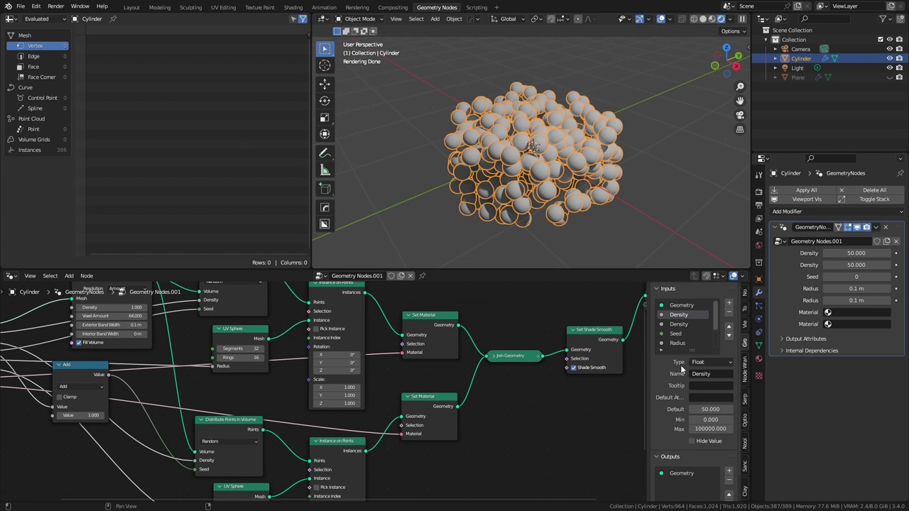
{"action": "left_click", "coordinate": [719, 374]}
{"action": "left_click", "coordinate": [680, 323]}
{"action": "left_click", "coordinate": [716, 372]}
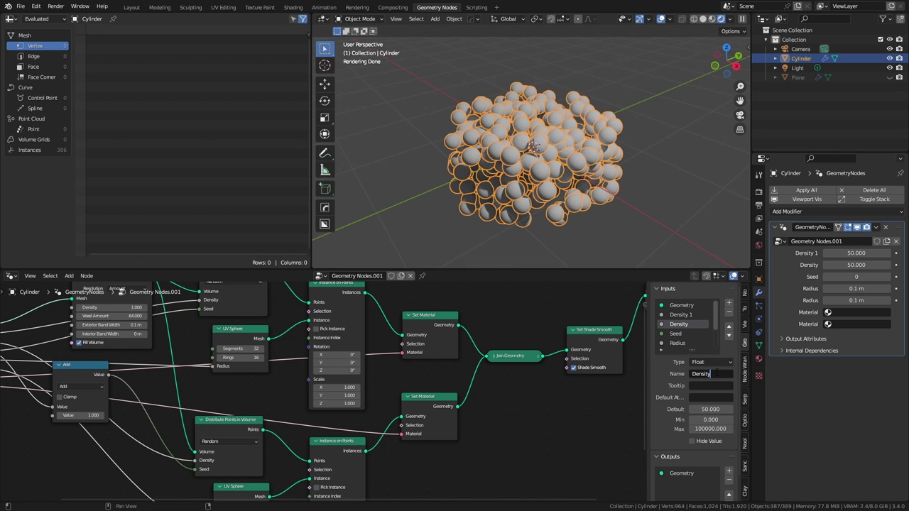
{"action": "type", "text": "2"}
{"action": "left_click", "coordinate": [676, 334]}
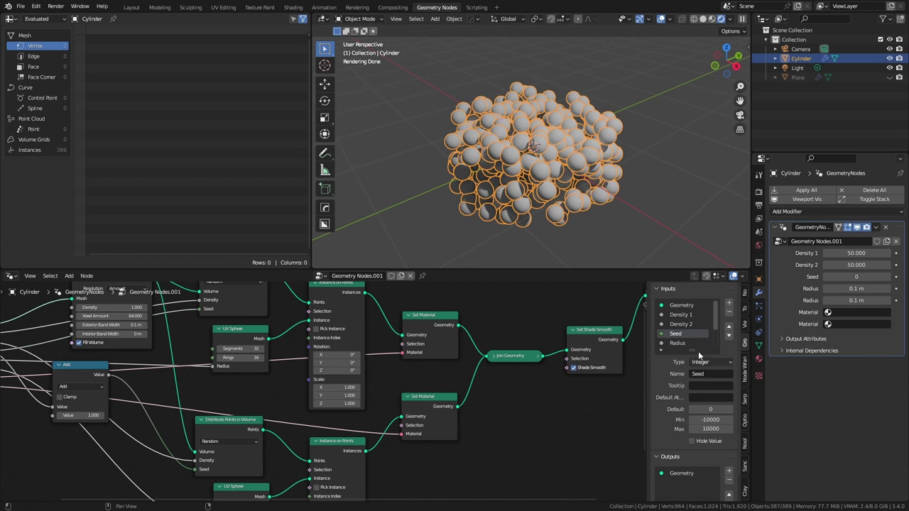
Step: Rename the node group's two Radius inputs to Radius 1 and Radius 2
{"action": "scroll", "coordinate": [710, 325], "scroll_direction": "down", "scroll_amount": 2}
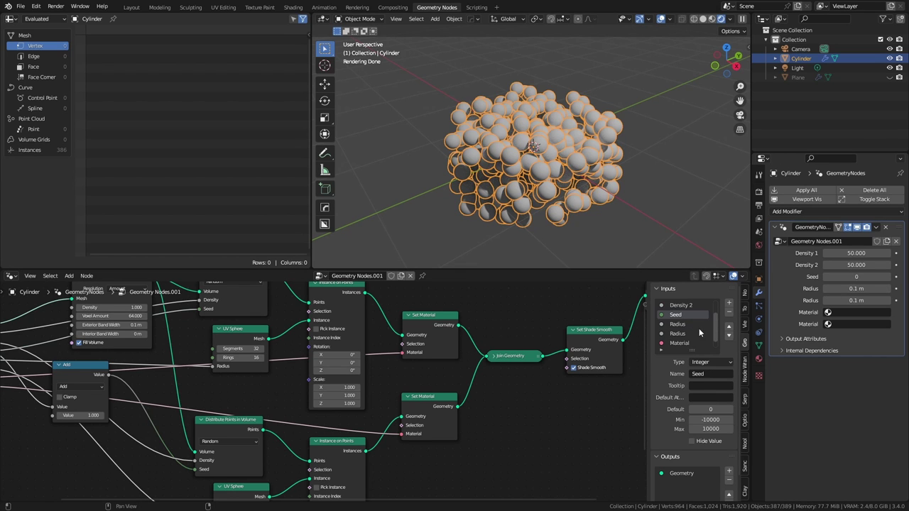
{"action": "left_click", "coordinate": [680, 326]}
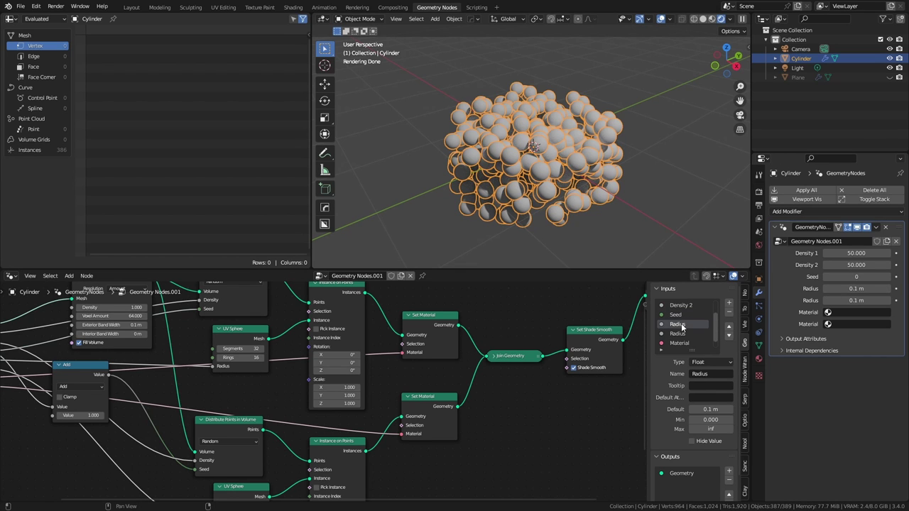
{"action": "left_click", "coordinate": [713, 374]}
{"action": "type", "text": "1"}
{"action": "left_click", "coordinate": [679, 333]}
{"action": "left_click", "coordinate": [715, 374]}
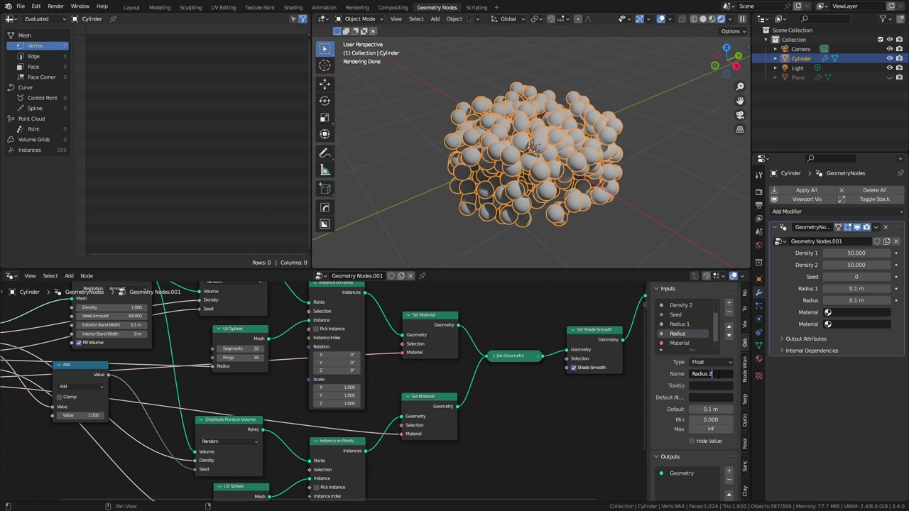
{"action": "type", "text": "2"}
Step: Rename the node group's two Material inputs to Material 1 and Material 2
{"action": "left_click", "coordinate": [679, 343]}
{"action": "left_click", "coordinate": [713, 374]}
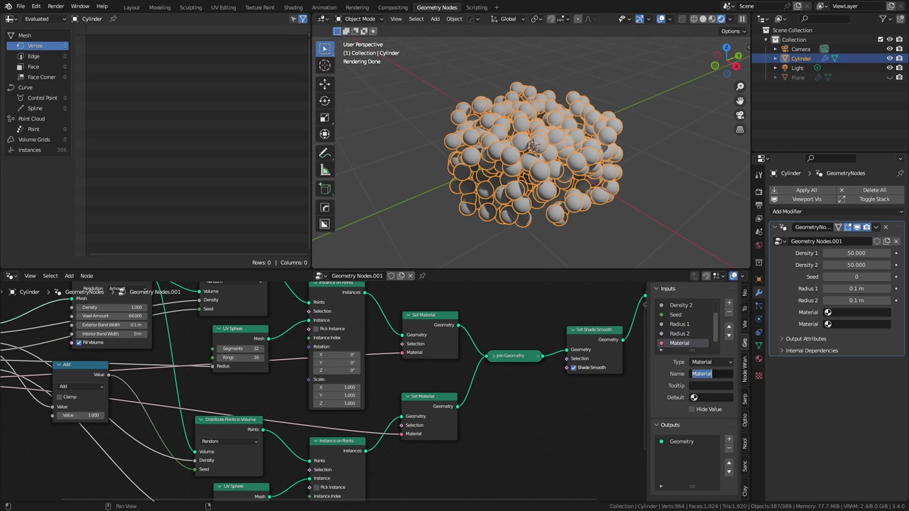
{"action": "type", "text": "1"}
{"action": "key", "text": "Return"}
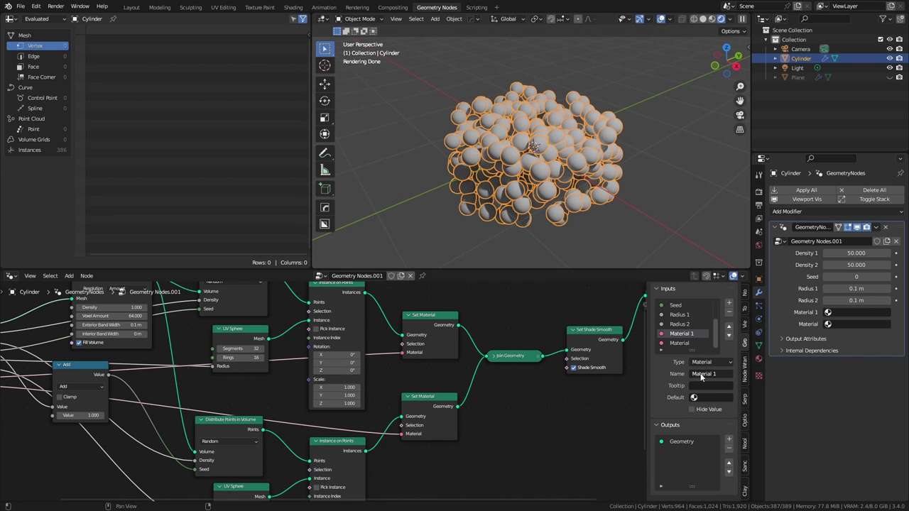
{"action": "left_click", "coordinate": [679, 343]}
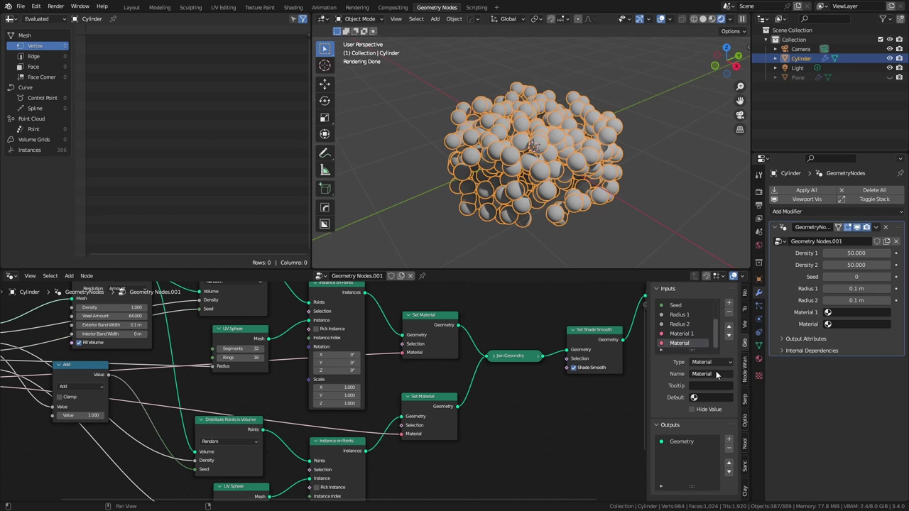
{"action": "left_click", "coordinate": [712, 374]}
{"action": "left_click", "coordinate": [717, 374]}
{"action": "type", "text": "2"}
{"action": "key", "text": "Return"}
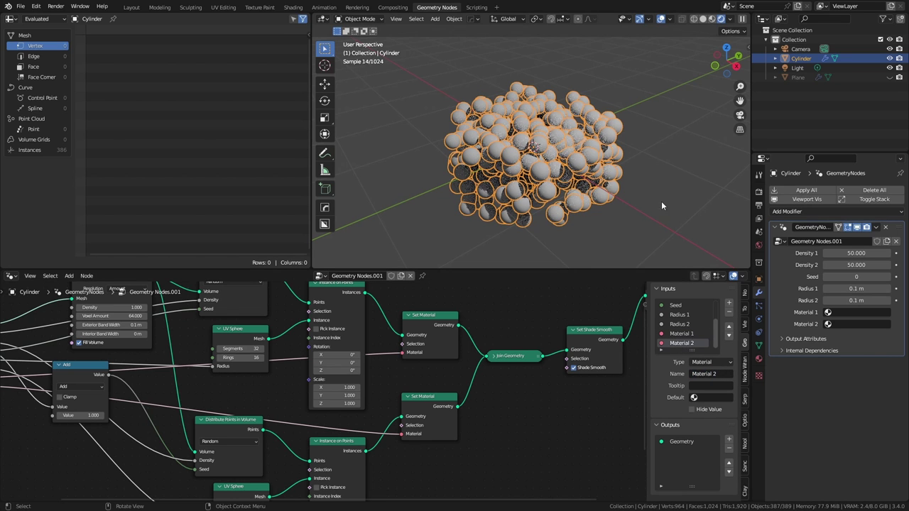
Step: Create a new material on the Cylinder and give it a light orange base color with reduced saturation
{"action": "left_click", "coordinate": [758, 359]}
{"action": "left_click", "coordinate": [838, 230]}
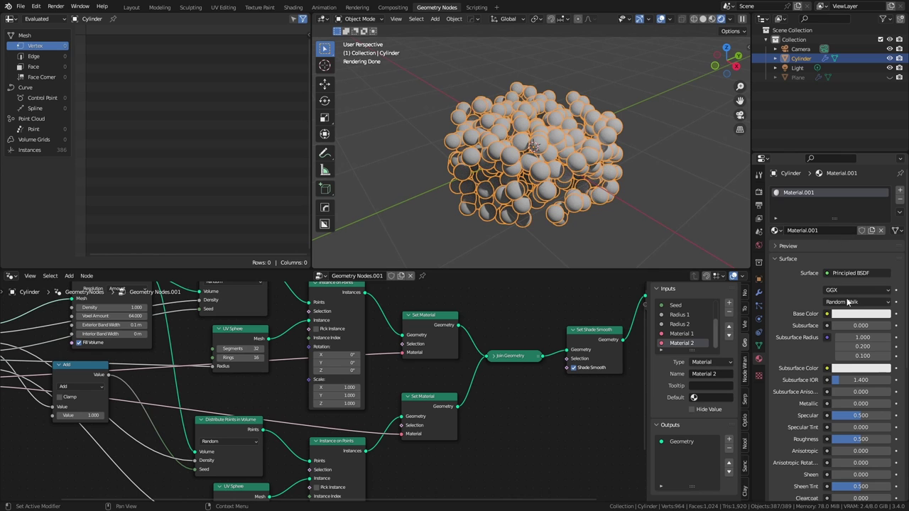
{"action": "left_click", "coordinate": [856, 314]}
{"action": "left_click", "coordinate": [825, 240]}
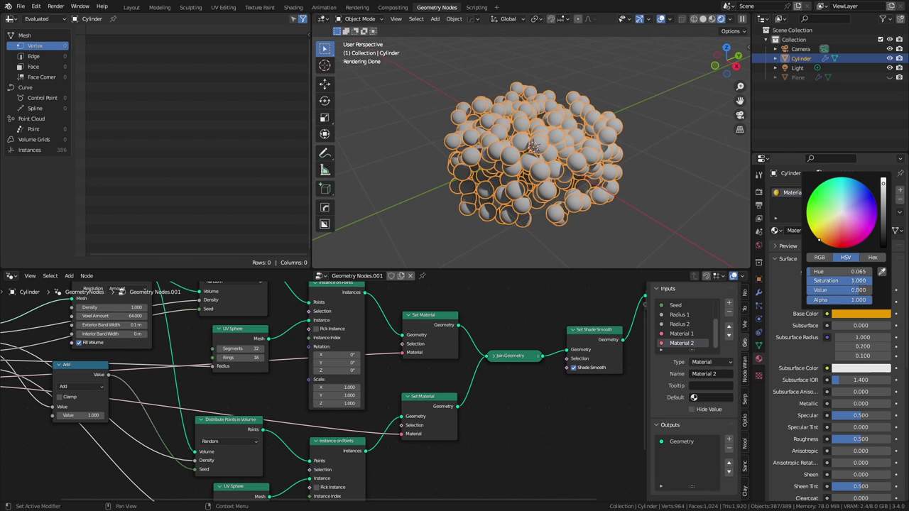
{"action": "left_click_drag", "start_coordinate": [853, 281], "coordinate": [844, 282]}
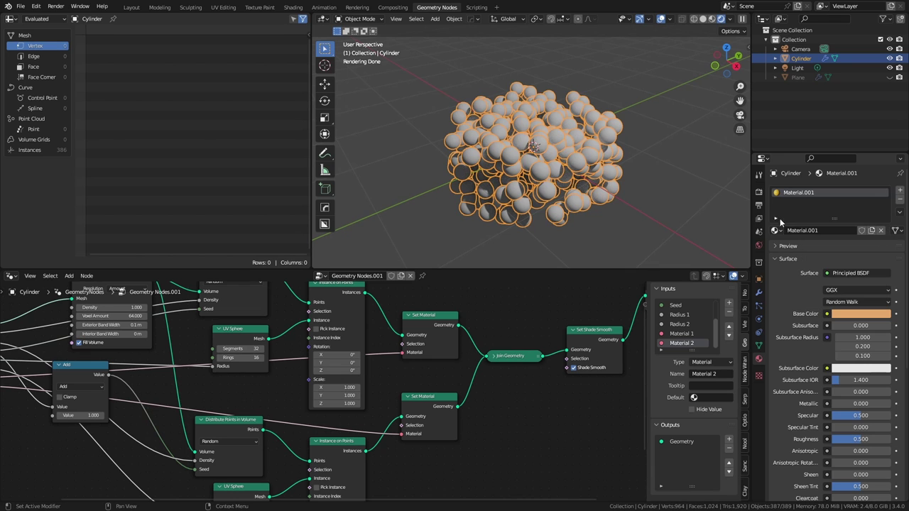
Step: Add a second material slot to the Cylinder with a new material and darken its base color to dark grey
{"action": "left_click", "coordinate": [899, 191]}
{"action": "left_click", "coordinate": [816, 244]}
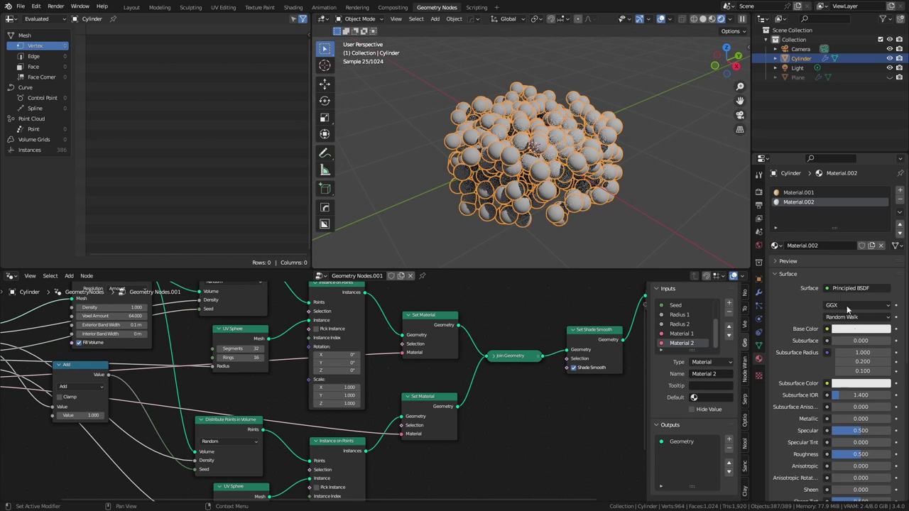
{"action": "left_click", "coordinate": [860, 330]}
{"action": "left_click", "coordinate": [884, 227]}
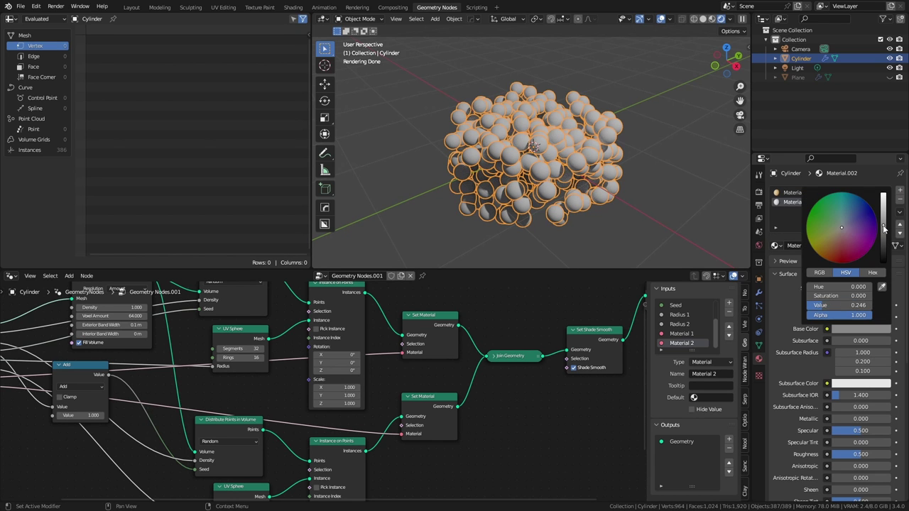
{"action": "left_click", "coordinate": [884, 242]}
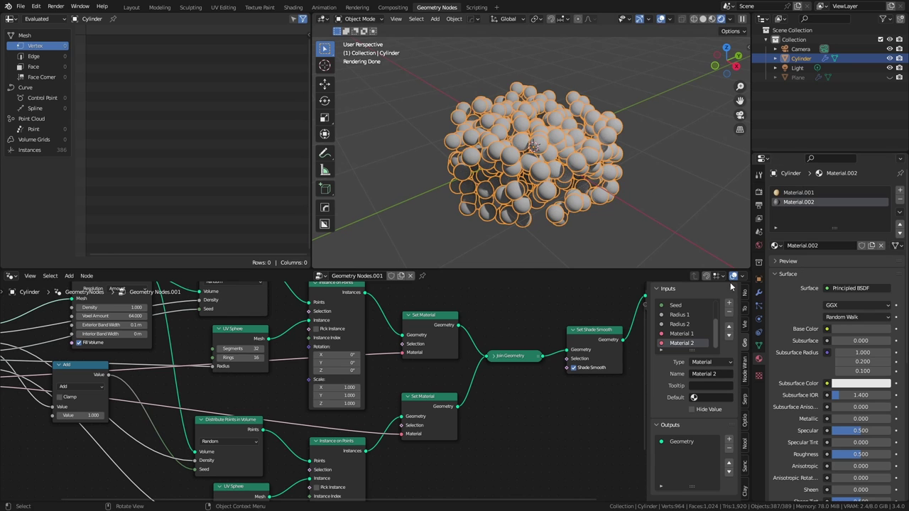
Step: Assign Material.001 to the modifier's Material 1 input and Material.002 to its Material 2 input
{"action": "left_click", "coordinate": [759, 293]}
{"action": "left_click", "coordinate": [840, 312]}
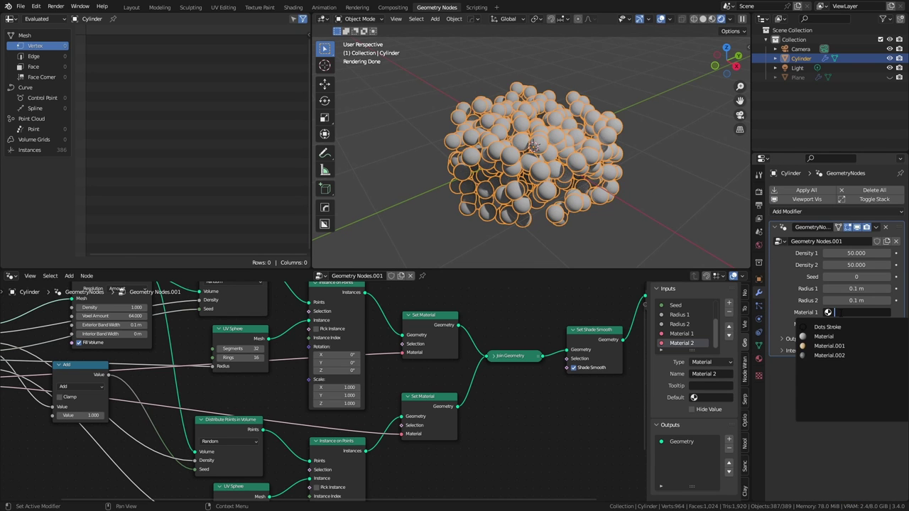
{"action": "left_click", "coordinate": [837, 345]}
{"action": "left_click", "coordinate": [852, 325]}
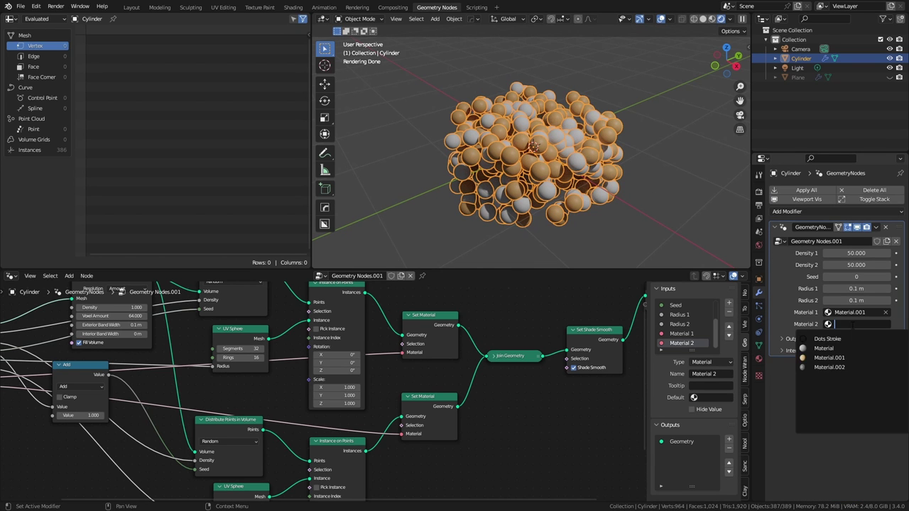
{"action": "left_click", "coordinate": [840, 367]}
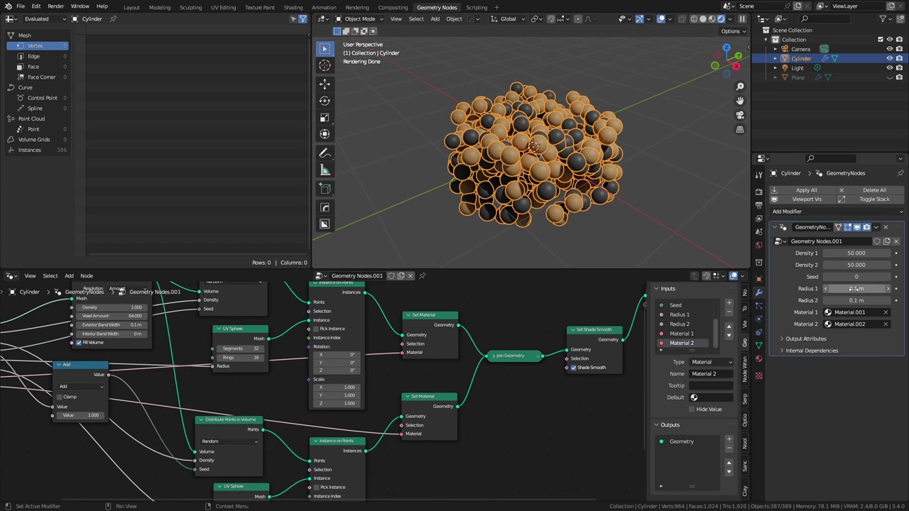
Step: Set the modifier's Density 2 to 10 and Radius 2 to 0.2 m
{"action": "mouse_move", "coordinate": [843, 265]}
{"action": "left_mouse_down"}
{"action": "mouse_move", "coordinate": [877, 265]}
{"action": "mouse_move", "coordinate": [855, 263]}
{"action": "left_mouse_up"}
{"action": "left_click", "coordinate": [856, 263]}
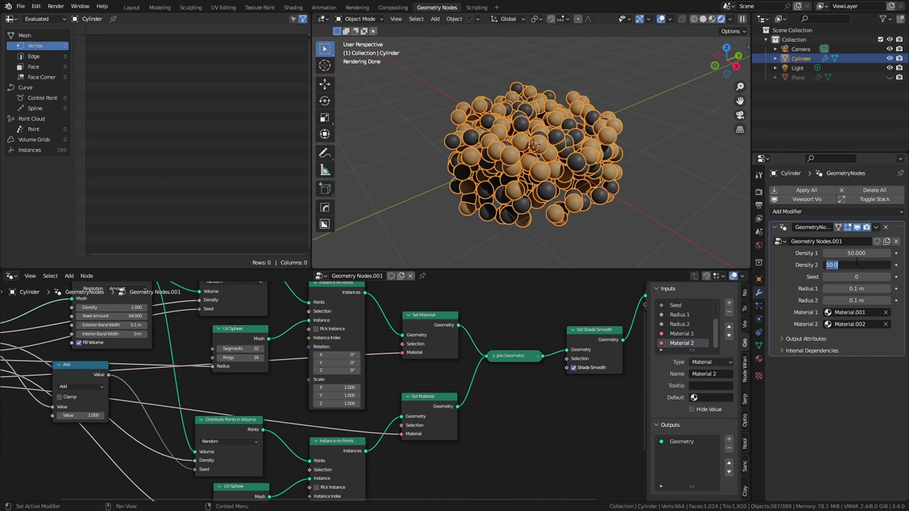
{"action": "type", "text": "10"}
{"action": "key", "text": "Return"}
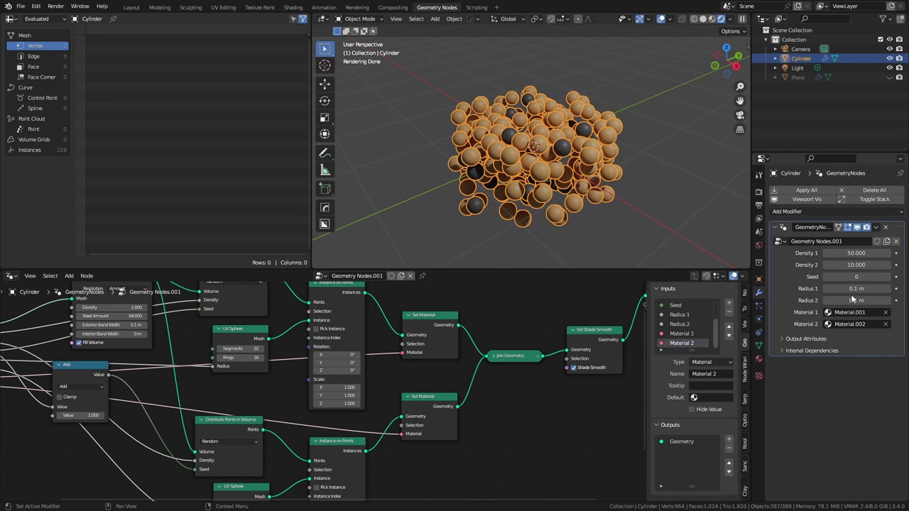
{"action": "left_click_drag", "start_coordinate": [824, 300], "coordinate": [838, 301]}
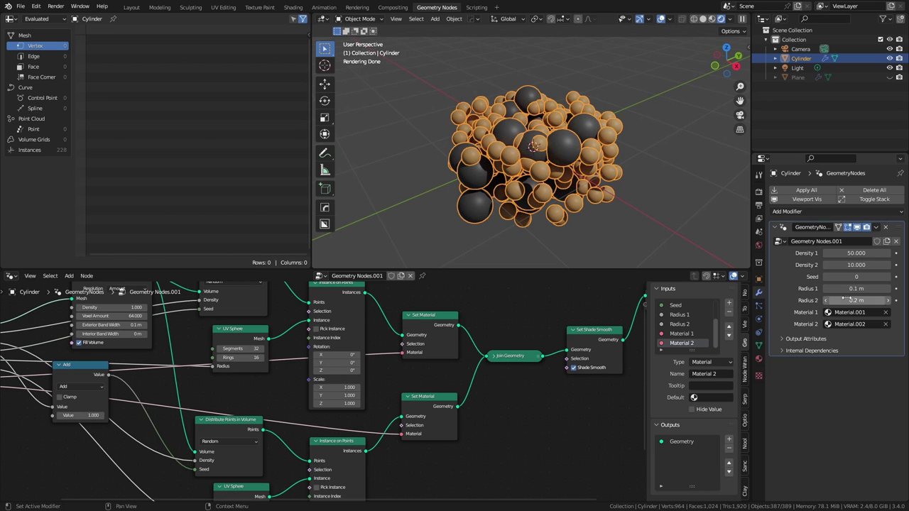
Step: Raise the modifier's Seed step by step to 8 to vary the sphere distribution
{"action": "left_click", "coordinate": [888, 277]}
{"action": "left_click", "coordinate": [889, 277]}
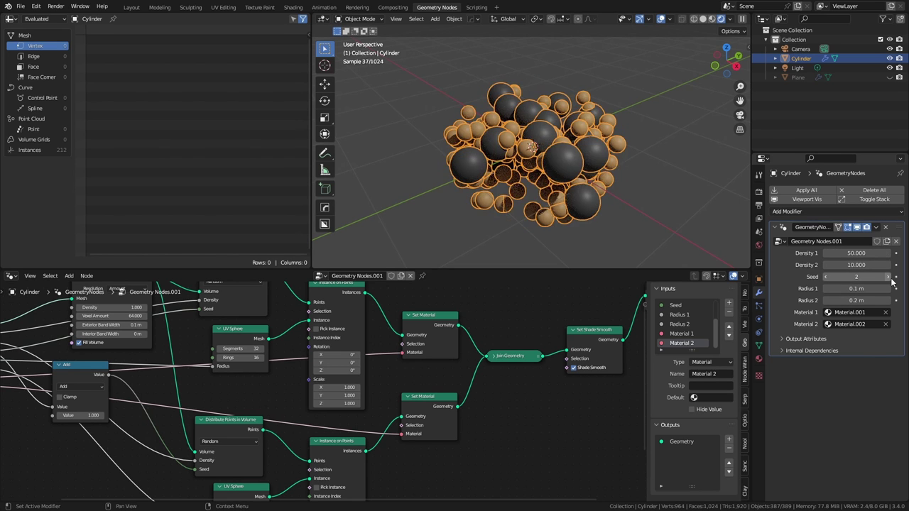
{"action": "left_click", "coordinate": [888, 277]}
{"action": "left_click", "coordinate": [888, 277]}
{"action": "left_click", "coordinate": [888, 277]}
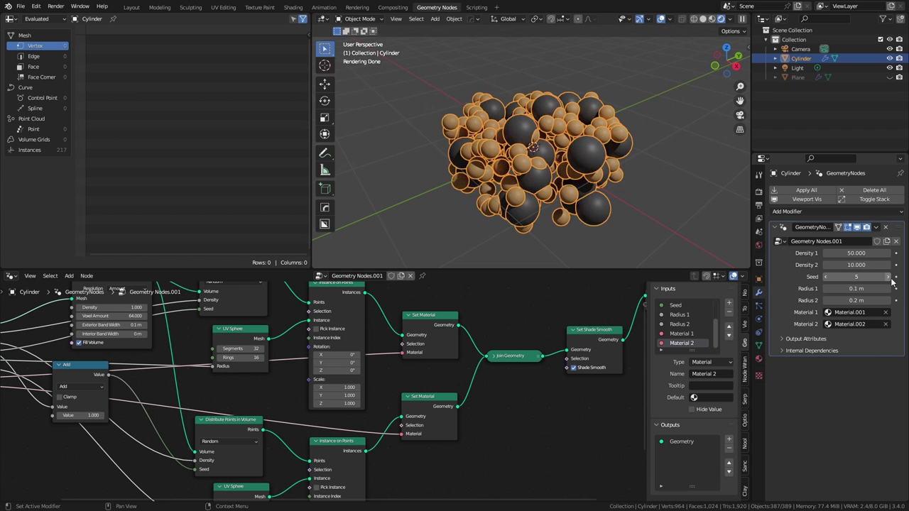
{"action": "left_click", "coordinate": [888, 277]}
{"action": "left_click", "coordinate": [889, 277]}
{"action": "left_click", "coordinate": [889, 277]}
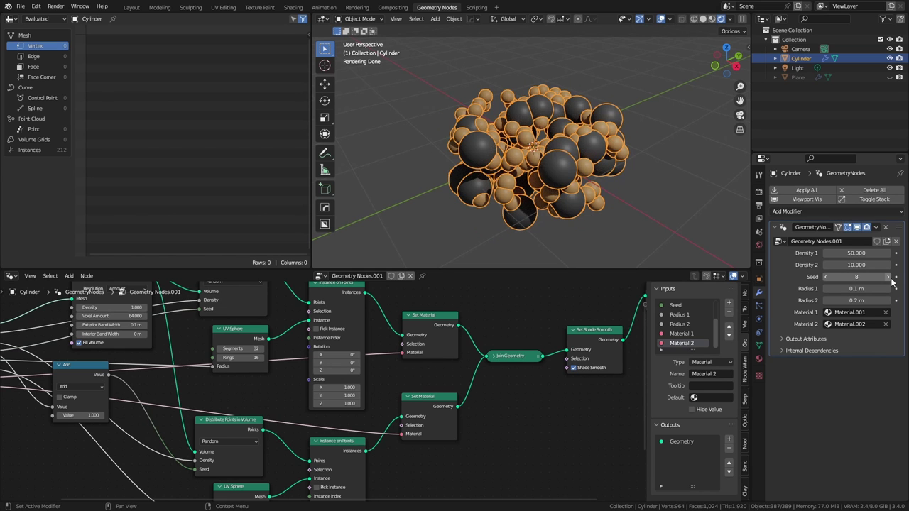
Step: Set the roughness of Material.002 to 0.65 and of Material.001 to 0.6, and deselect the Cylinder
{"action": "left_click", "coordinate": [758, 358]}
{"action": "left_click", "coordinate": [879, 454]}
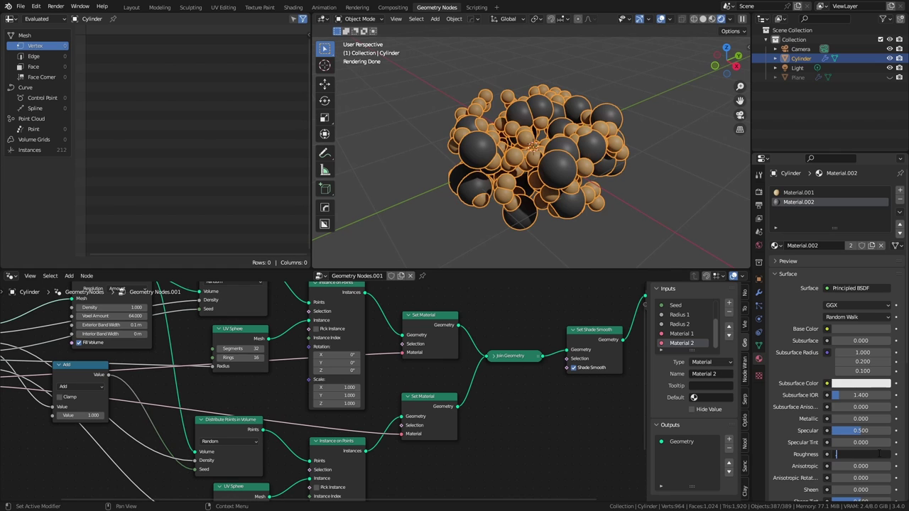
{"action": "type", "text": ".65"}
{"action": "key", "text": "Return"}
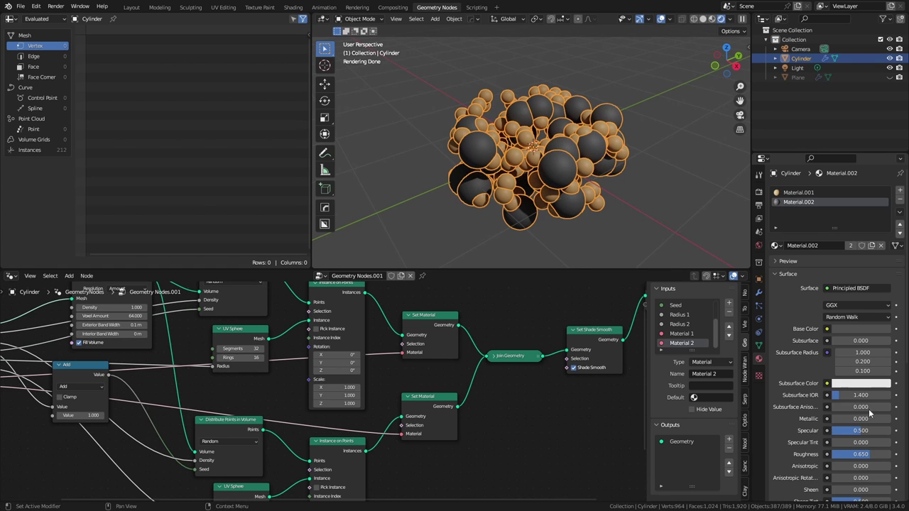
{"action": "left_click", "coordinate": [796, 199]}
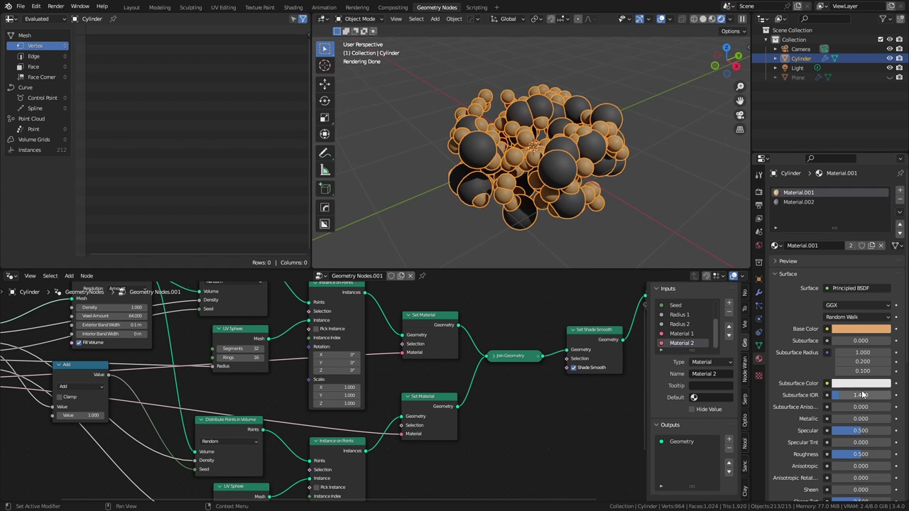
{"action": "left_click", "coordinate": [868, 454]}
{"action": "type", "text": ".6"}
{"action": "key", "text": "Return"}
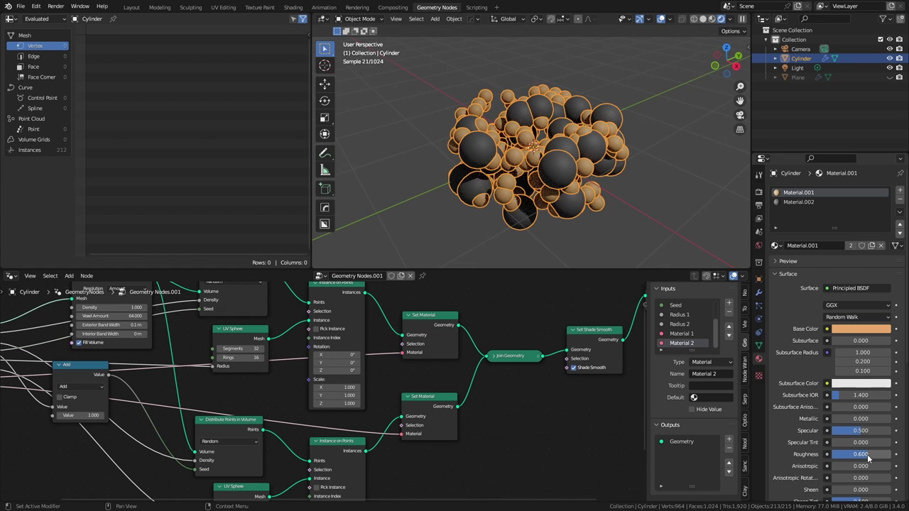
{"action": "left_click", "coordinate": [655, 145]}
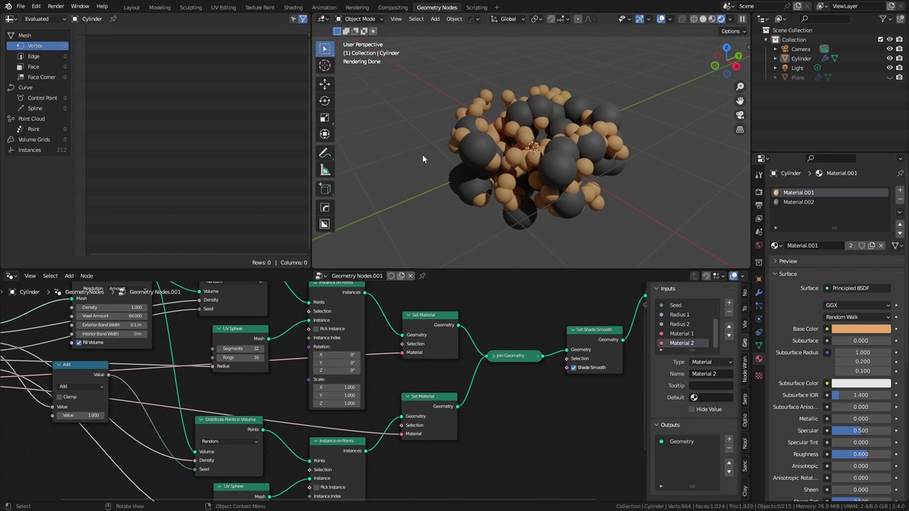
Step: Switch the spreadsheet area to the Asset Browser and apply the second Abandoned Factory HDRI from the HDRIs catalog to the scene
{"action": "left_click", "coordinate": [9, 19]}
{"action": "left_click", "coordinate": [8, 19]}
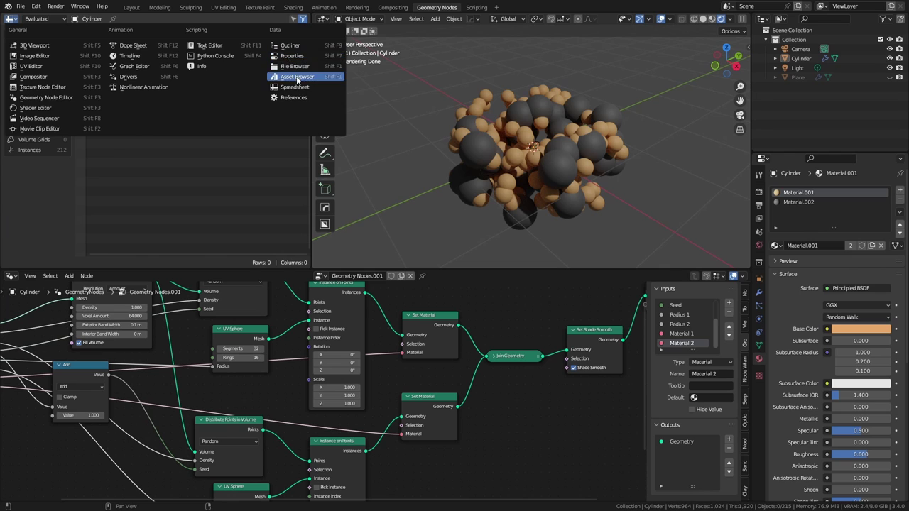
{"action": "left_click", "coordinate": [297, 76]}
{"action": "left_click", "coordinate": [46, 33]}
{"action": "left_click", "coordinate": [32, 61]}
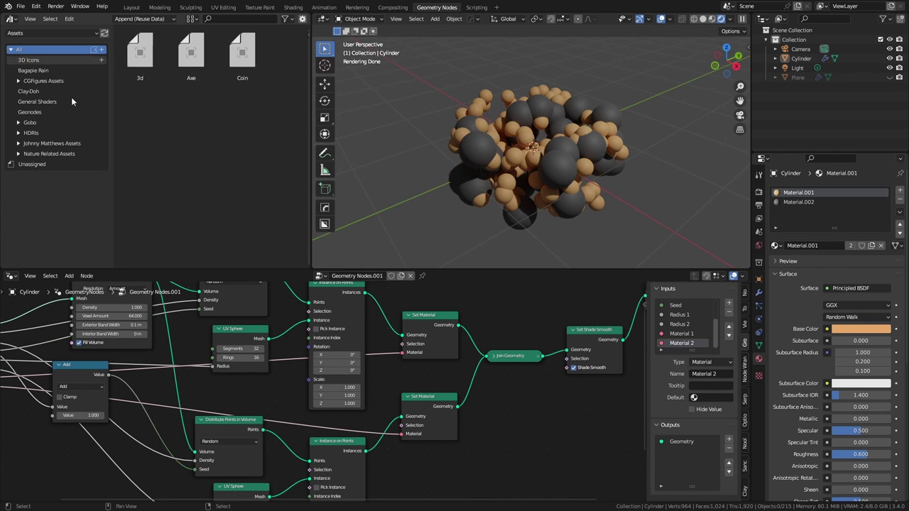
{"action": "left_click", "coordinate": [32, 133]}
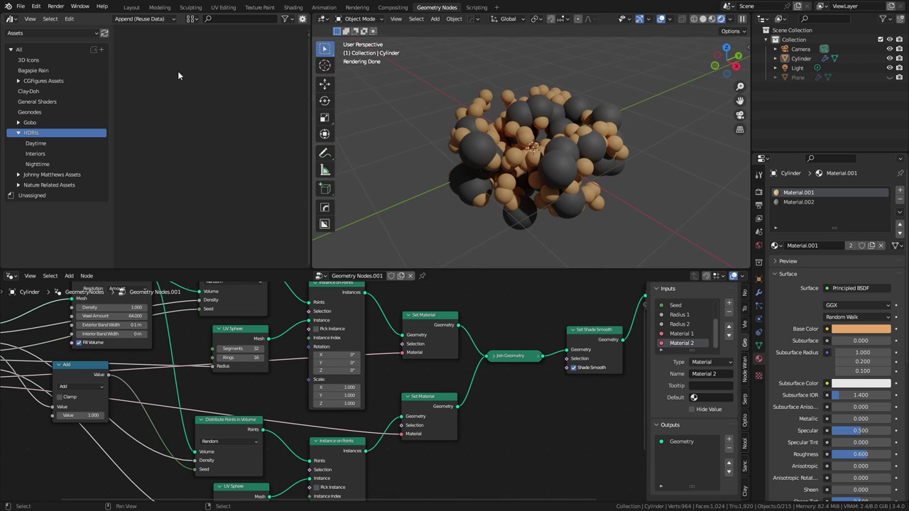
{"action": "left_click_drag", "start_coordinate": [186, 58], "coordinate": [416, 128]}
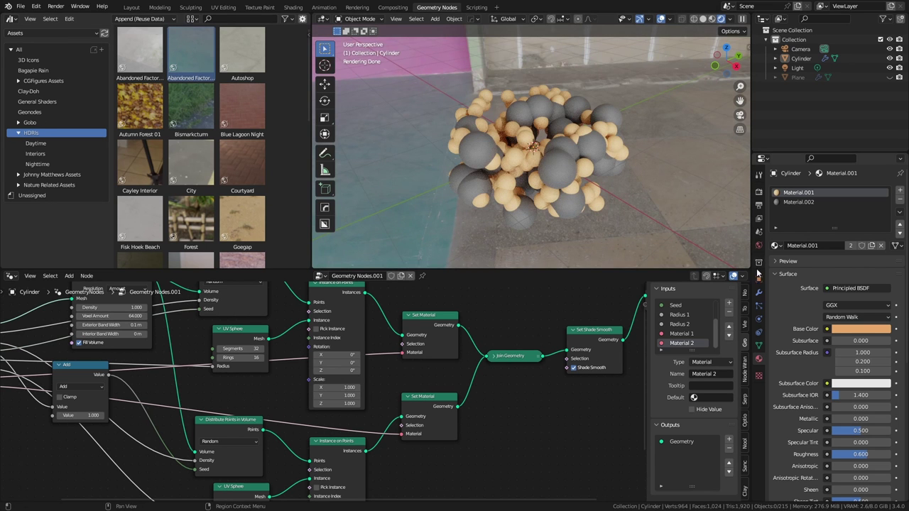
Step: Enable a transparent film background in the render settings and collapse the Film section
{"action": "left_click", "coordinate": [759, 192]}
{"action": "left_click", "coordinate": [776, 453]}
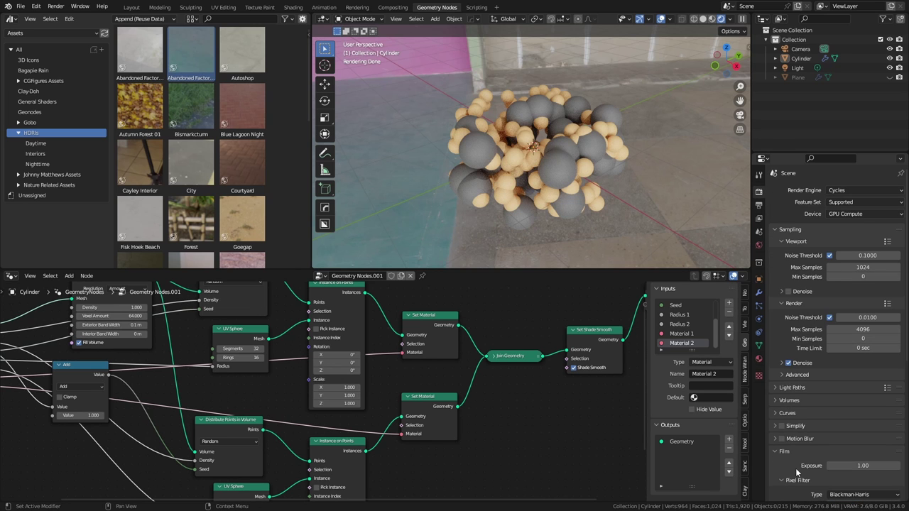
{"action": "scroll", "coordinate": [796, 479], "scroll_direction": "down", "scroll_amount": 2}
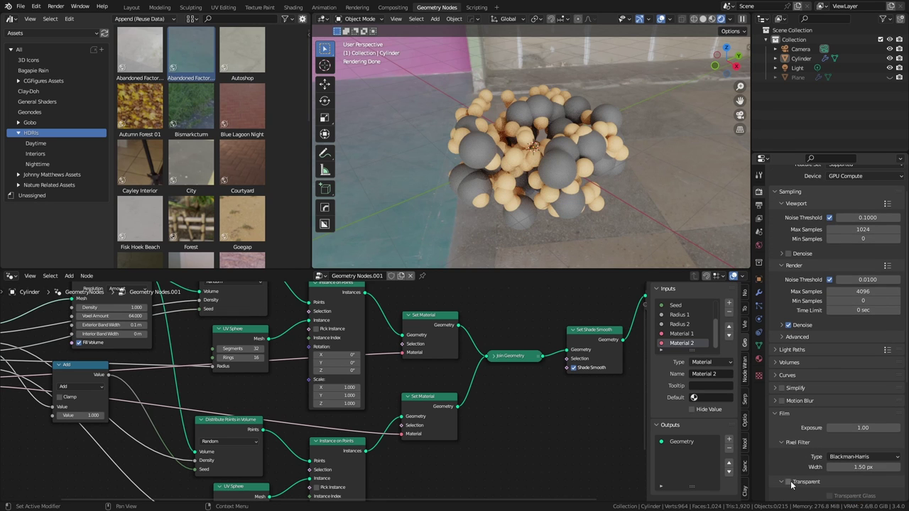
{"action": "left_click", "coordinate": [789, 482]}
{"action": "left_click", "coordinate": [784, 413]}
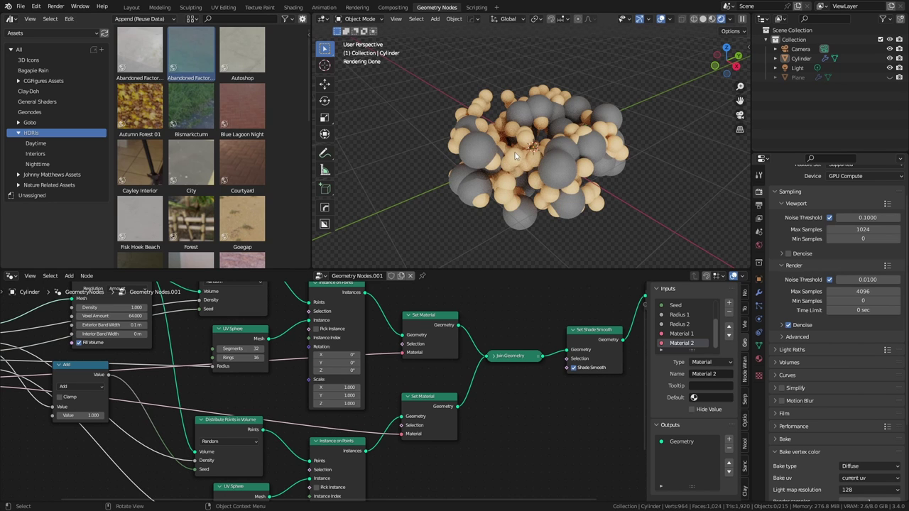
Step: Darken the base color of the Cylinder's Material.002 to near black, leaving the object deselected
{"action": "left_click", "coordinate": [500, 177]}
{"action": "left_click", "coordinate": [759, 358]}
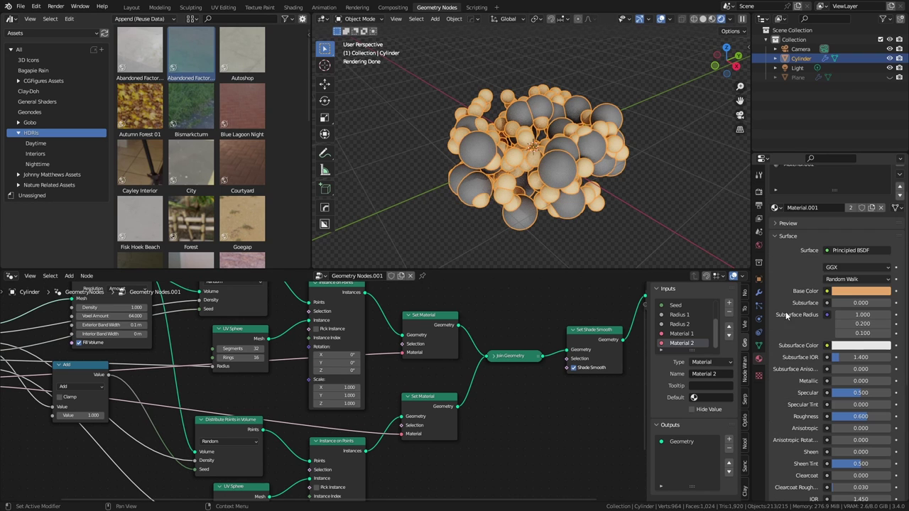
{"action": "left_click", "coordinate": [809, 193]}
{"action": "left_click", "coordinate": [806, 202]}
{"action": "left_click", "coordinate": [860, 328]}
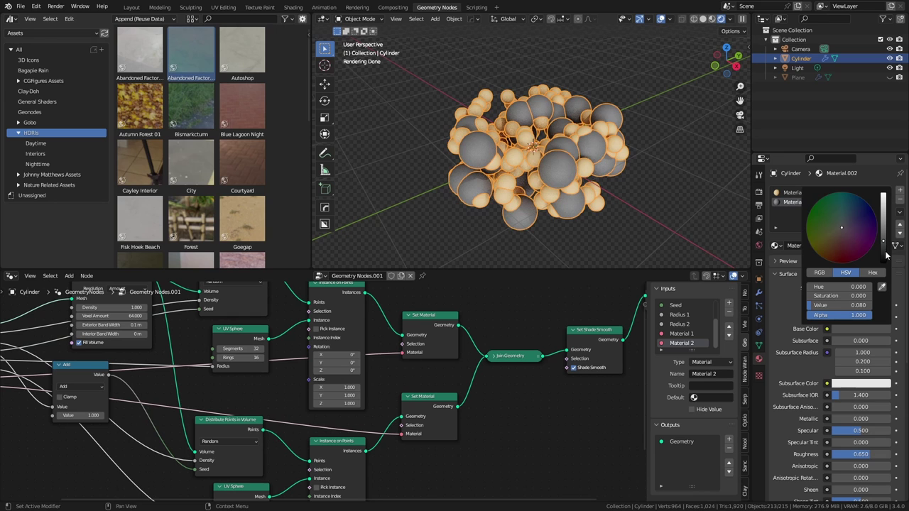
{"action": "left_click", "coordinate": [655, 209]}
{"action": "mouse_move", "coordinate": [563, 151]}
{"action": "middle_mouse_down"}
{"action": "mouse_move", "coordinate": [641, 118]}
{"action": "mouse_move", "coordinate": [602, 121]}
{"action": "mouse_move", "coordinate": [569, 142]}
{"action": "middle_mouse_up"}
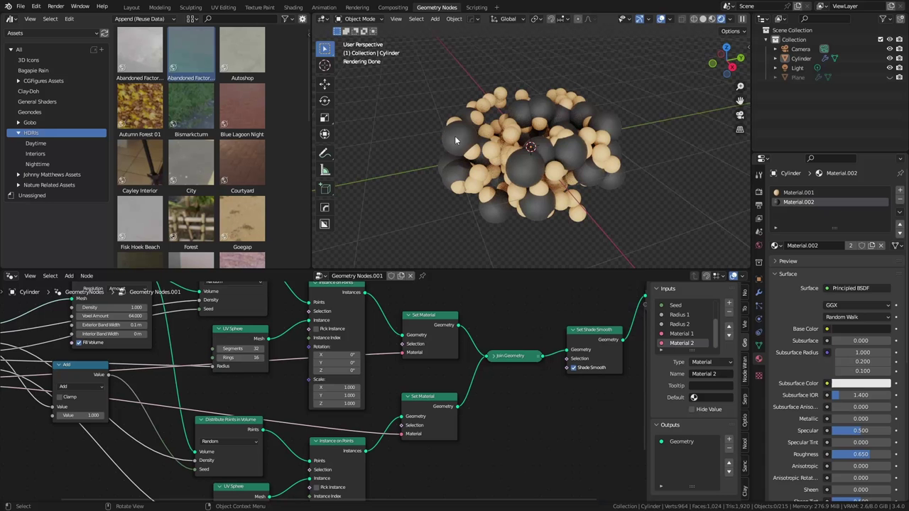
Step: Add a cylinder mesh and flatten it along Z to about a quarter of its height
{"action": "key", "text": "shift+a"}
{"action": "mouse_move", "coordinate": [483, 131]}
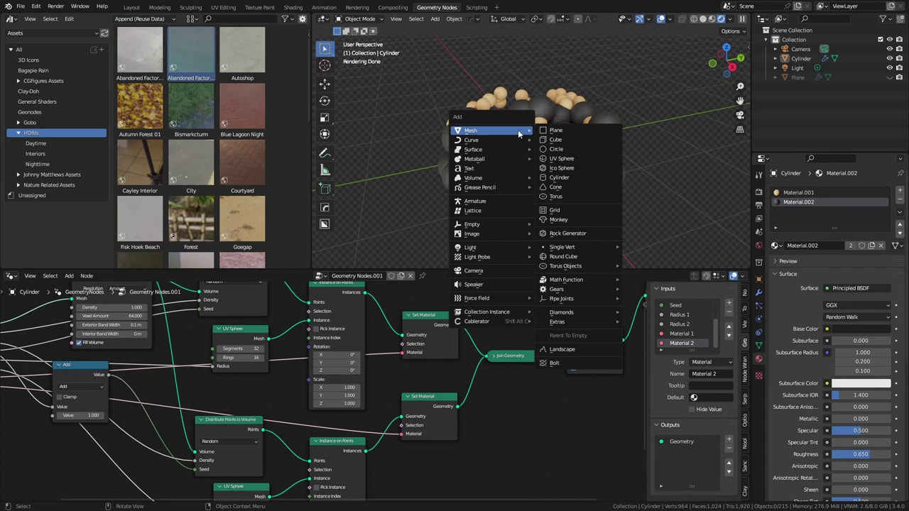
{"action": "left_click", "coordinate": [579, 177]}
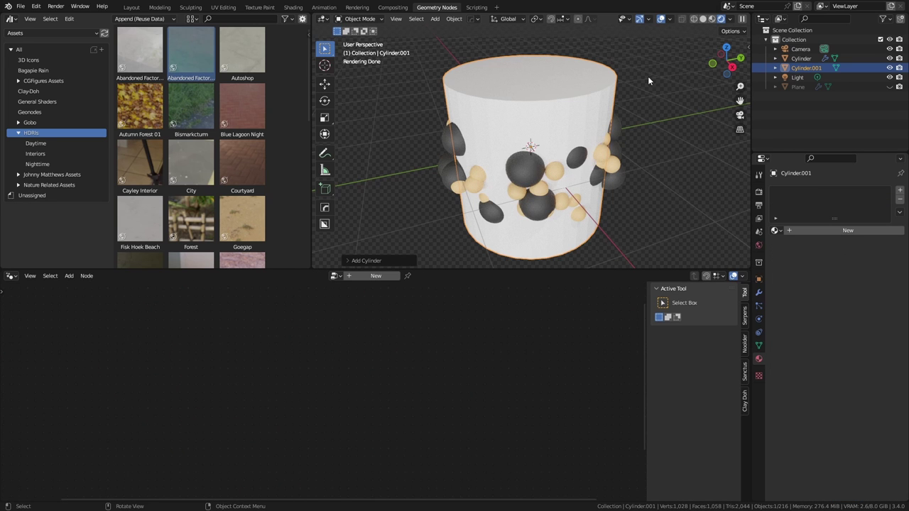
{"action": "key", "text": "alt+z"}
{"action": "key", "text": "s"}
{"action": "key", "text": "z"}
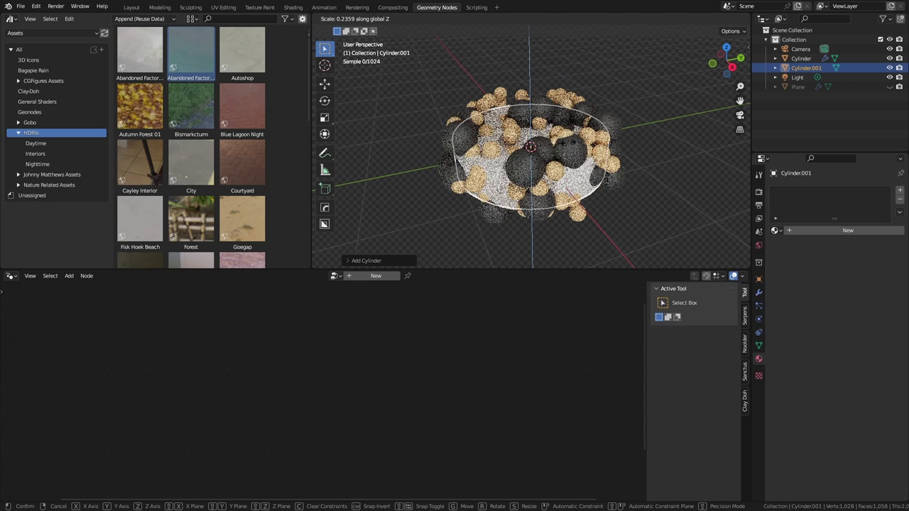
{"action": "left_click", "coordinate": [568, 145]}
Step: Move the flattened disc up along Z onto the top of the sphere cluster and scale it wider than the cluster
{"action": "key", "text": "g"}
{"action": "key", "text": "z"}
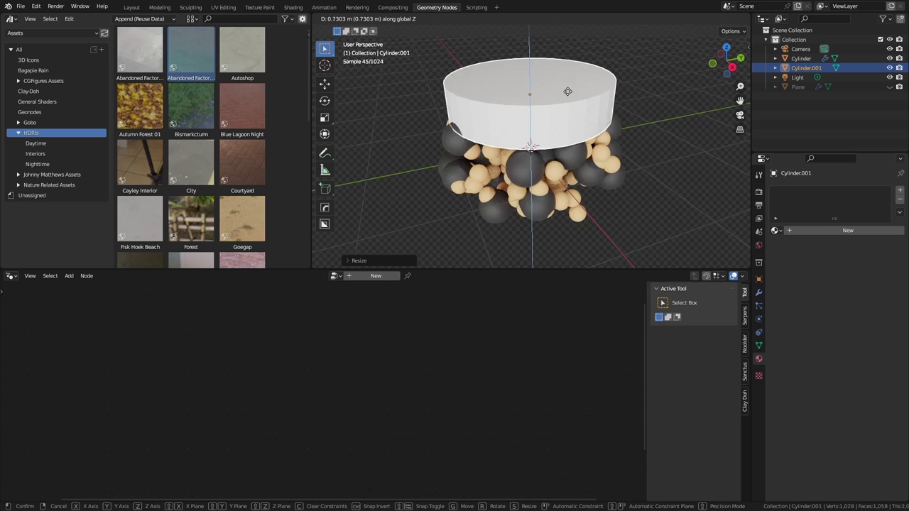
{"action": "left_click", "coordinate": [605, 104]}
{"action": "key", "text": "s"}
{"action": "left_click", "coordinate": [655, 120]}
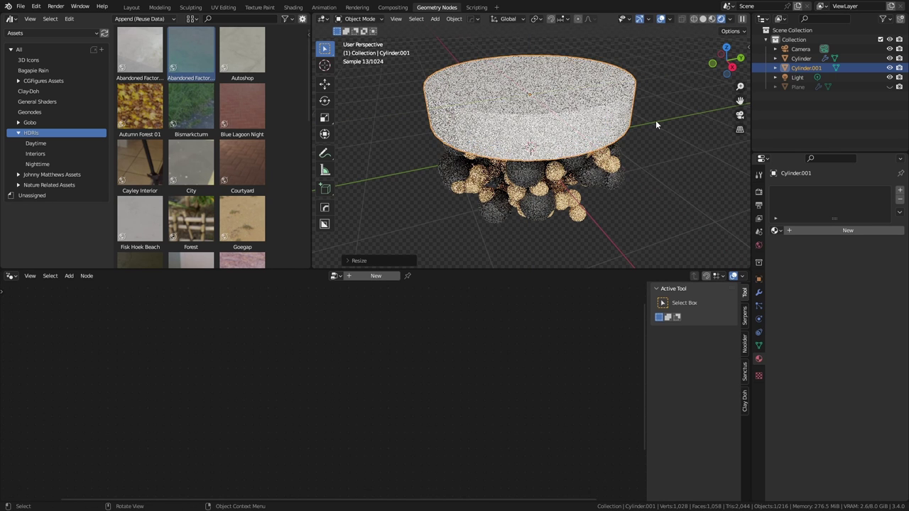
{"action": "key", "text": "s"}
{"action": "key", "text": "g"}
{"action": "key", "text": "z"}
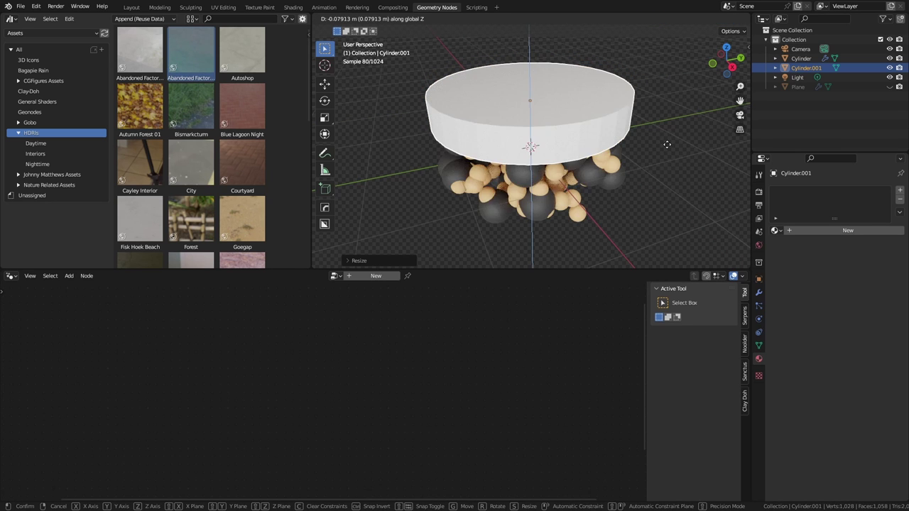
{"action": "left_click", "coordinate": [661, 177]}
Step: Add a Bevel modifier to the disc and apply the object's scale
{"action": "middle_click_drag", "start_coordinate": [662, 177], "coordinate": [650, 128]}
{"action": "left_click", "coordinate": [758, 292]}
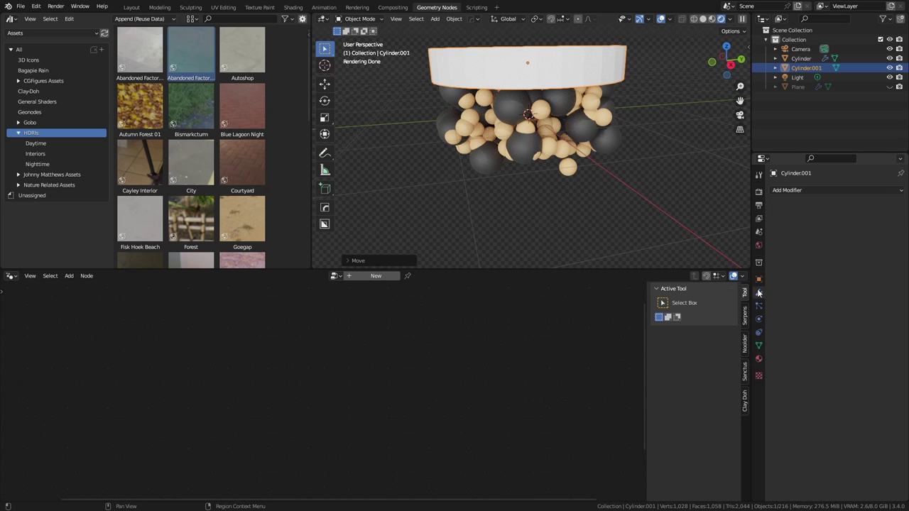
{"action": "left_click", "coordinate": [801, 187]}
{"action": "left_click", "coordinate": [727, 221]}
{"action": "key", "text": "ctrl+a"}
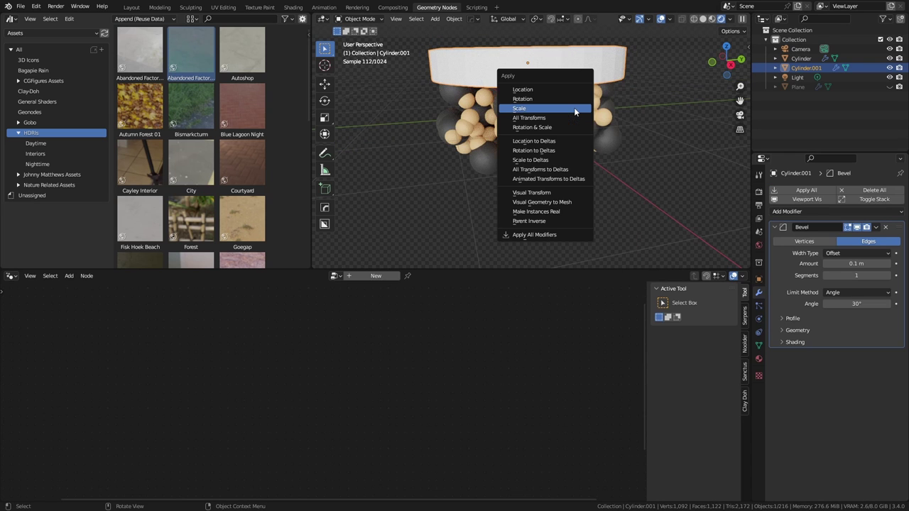
{"action": "left_click", "coordinate": [572, 108]}
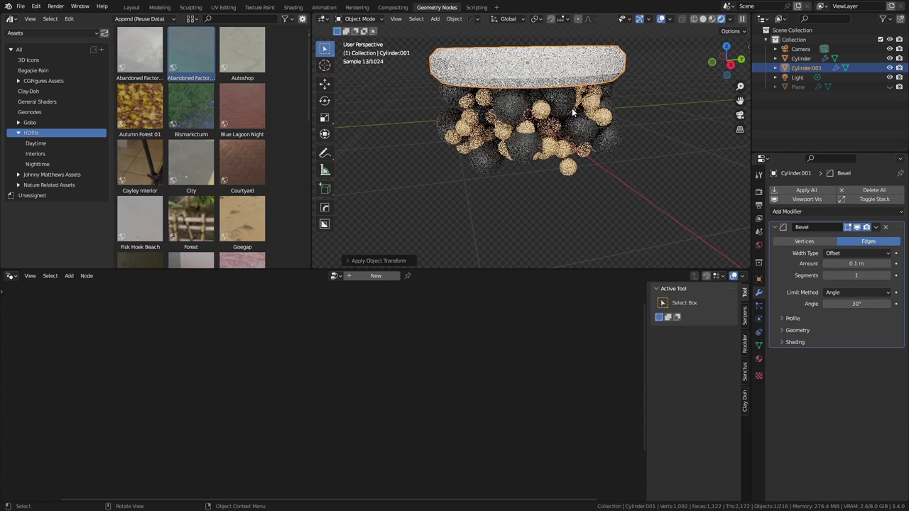
Step: Set the bevel amount to 0.01 m with 3 segments and add a level 2 Subdivision modifier
{"action": "double_click", "coordinate": [856, 263]}
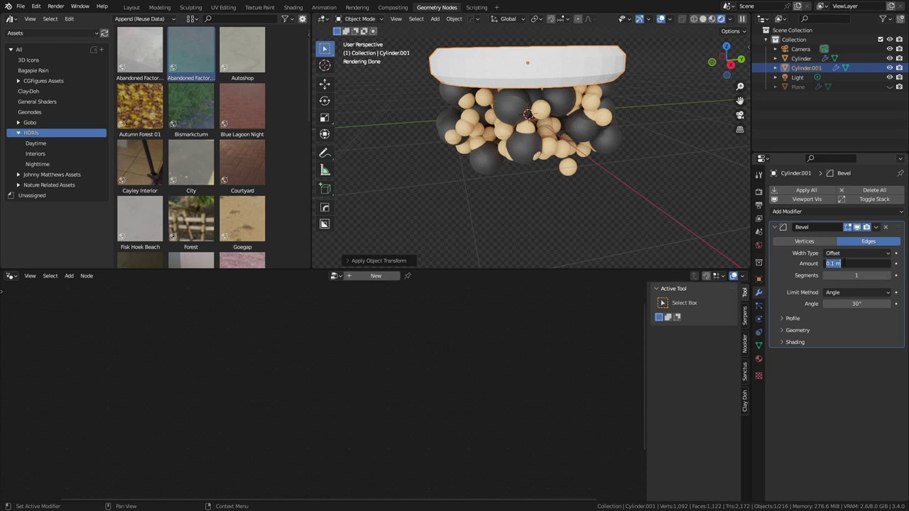
{"action": "type", "text": ".01"}
{"action": "key", "text": "Return"}
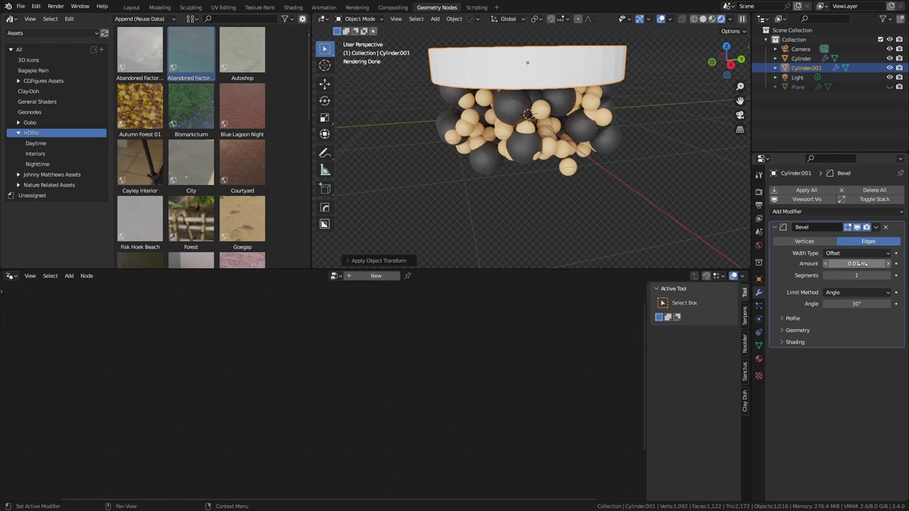
{"action": "left_click", "coordinate": [889, 275]}
{"action": "left_click", "coordinate": [889, 275]}
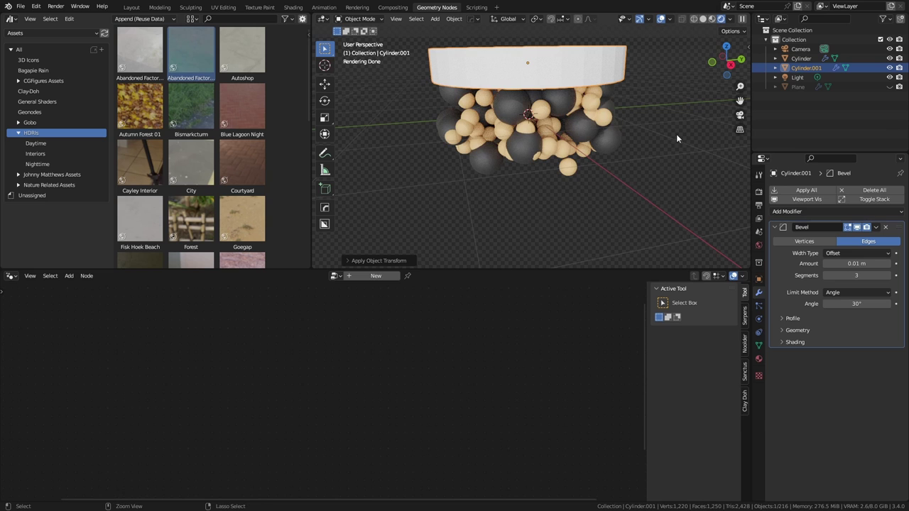
{"action": "key", "text": "ctrl+2"}
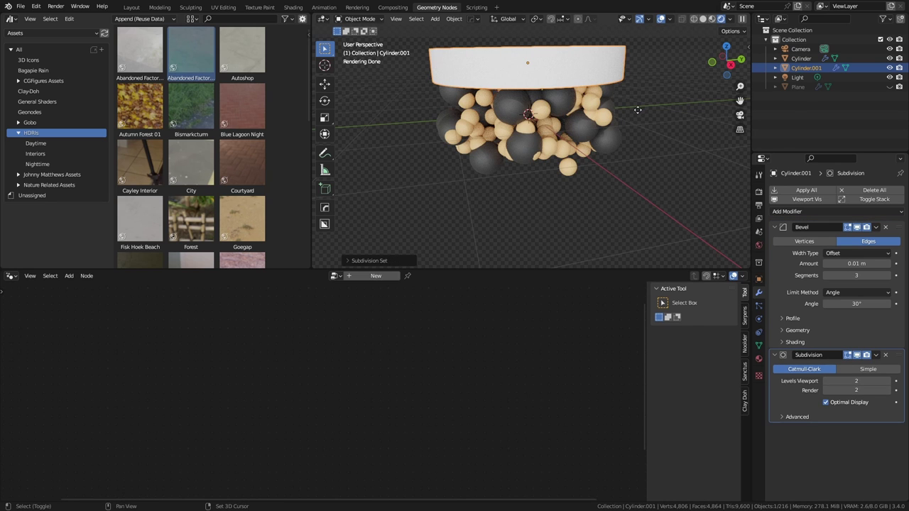
Step: Duplicate the disc and move the copy straight down along Z to close off the bottom of the sphere cluster
{"action": "key", "text": "shift+d"}
{"action": "key", "text": "z"}
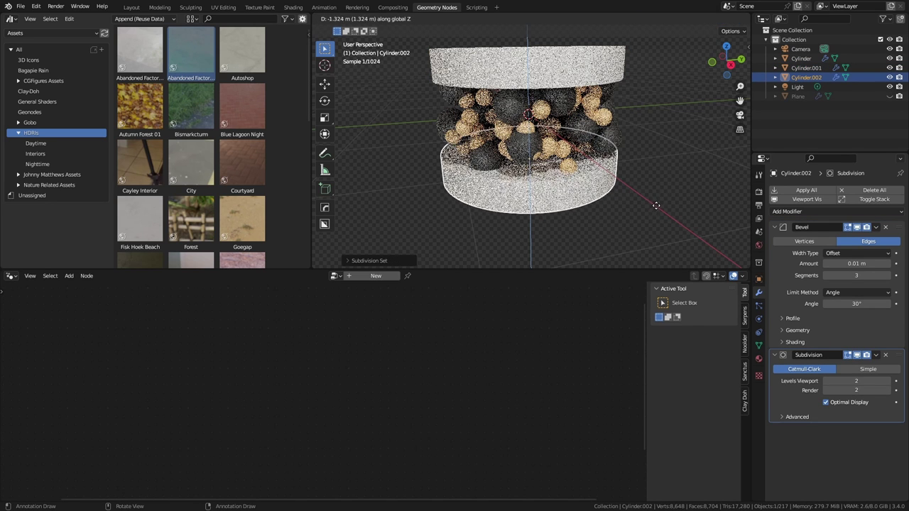
{"action": "left_click", "coordinate": [653, 209]}
Step: Give the upper disc a new material with Metallic 1 and Roughness 0.2
{"action": "left_click", "coordinate": [564, 80]}
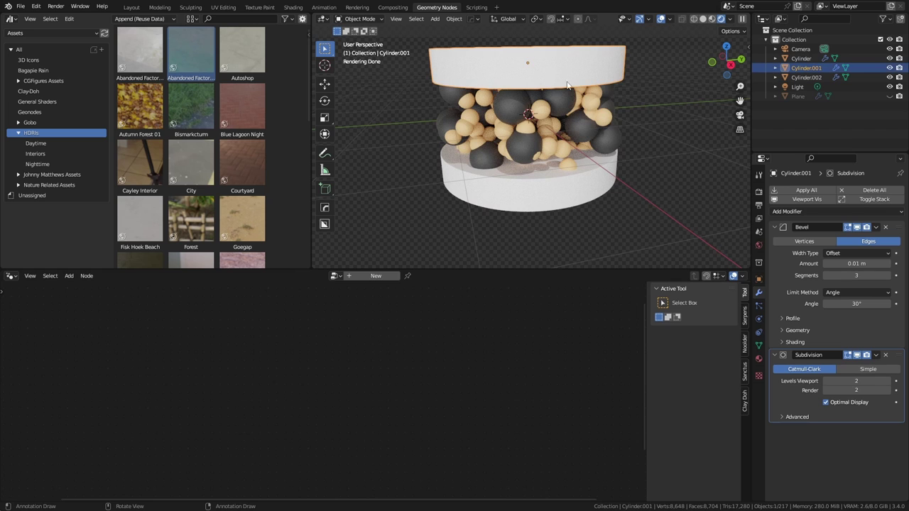
{"action": "left_click", "coordinate": [758, 359]}
{"action": "left_click", "coordinate": [797, 231]}
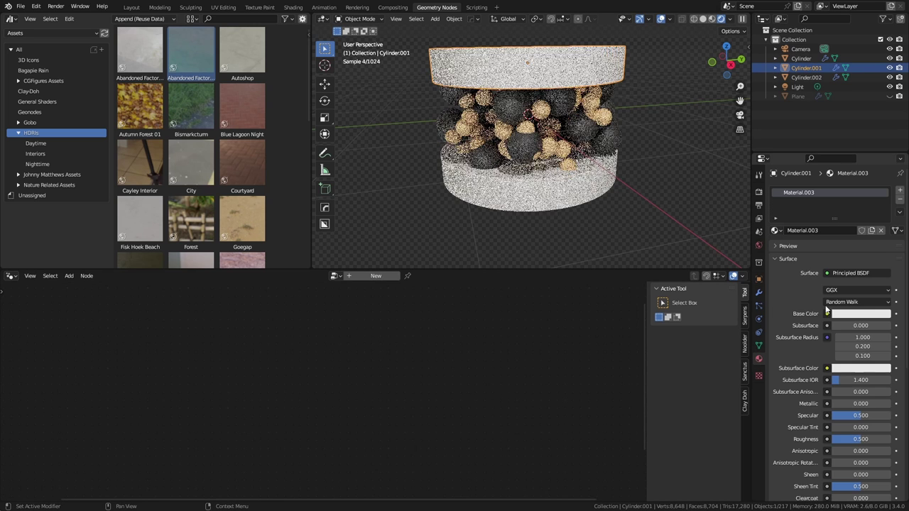
{"action": "left_click", "coordinate": [855, 403]}
{"action": "type", "text": "1"}
{"action": "key", "text": "Return"}
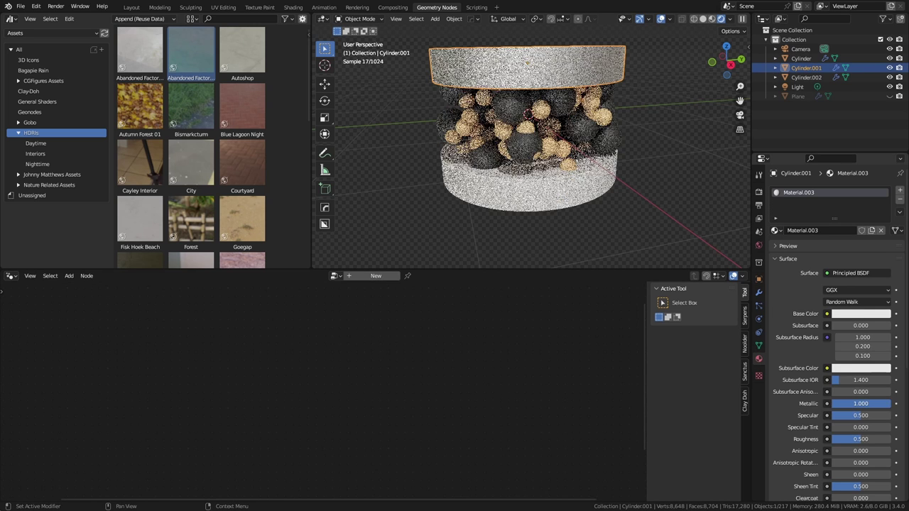
{"action": "left_click", "coordinate": [860, 439]}
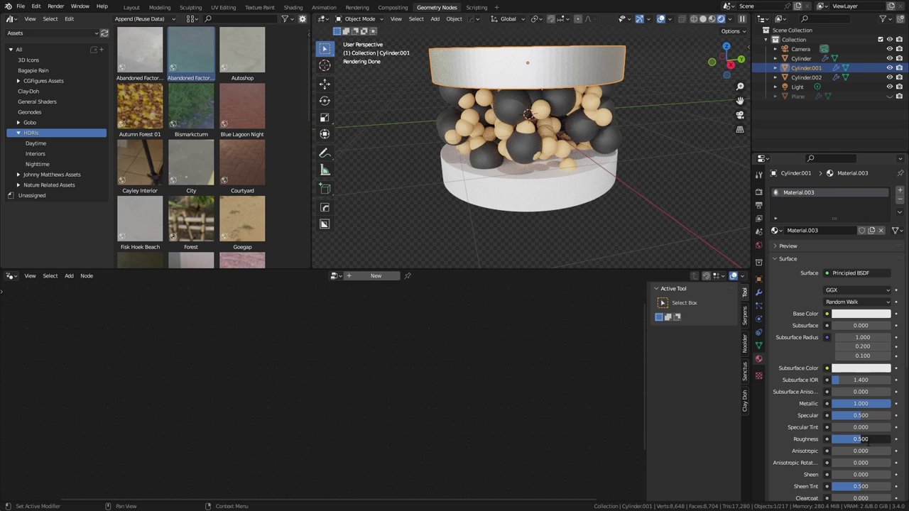
{"action": "type", "text": "0.2"}
{"action": "key", "text": "Return"}
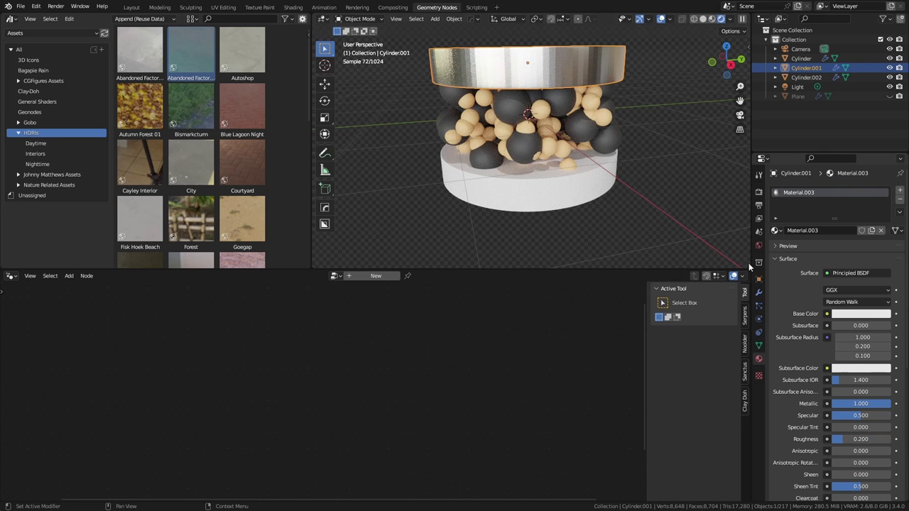
Step: Shade both the upper and the lower disc smooth
{"action": "right_click", "coordinate": [557, 83]}
{"action": "left_click", "coordinate": [551, 84]}
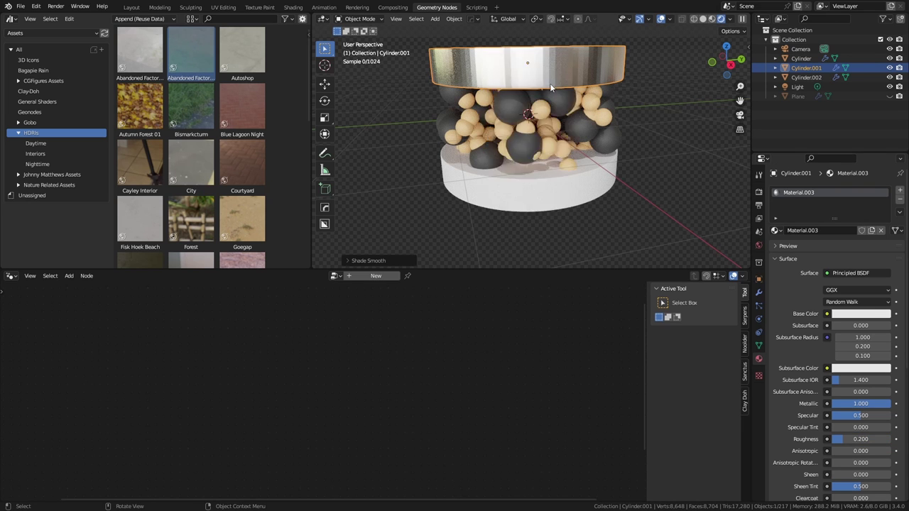
{"action": "left_click", "coordinate": [529, 182]}
{"action": "right_click", "coordinate": [529, 181]}
{"action": "left_click", "coordinate": [525, 179]}
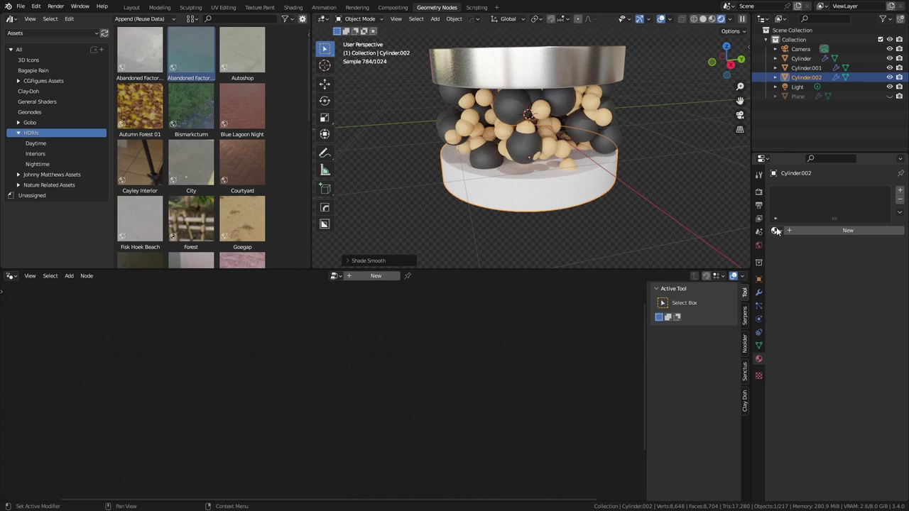
Step: Assign the existing Material.003 to the lower disc and deselect it
{"action": "left_click", "coordinate": [775, 230]}
{"action": "left_click", "coordinate": [801, 272]}
{"action": "left_click", "coordinate": [633, 158]}
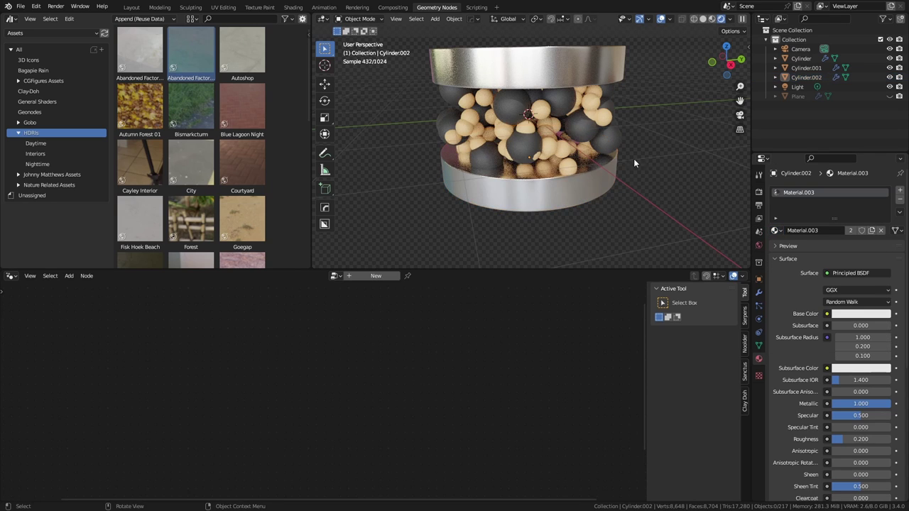
Step: Increase Density 1 in the sphere-filled Cylinder's geometry nodes modifier to 57.160
{"action": "mouse_move", "coordinate": [633, 158]}
{"action": "middle_mouse_down"}
{"action": "mouse_move", "coordinate": [657, 124]}
{"action": "mouse_move", "coordinate": [638, 125]}
{"action": "mouse_move", "coordinate": [635, 142]}
{"action": "middle_mouse_up"}
{"action": "left_click", "coordinate": [529, 128]}
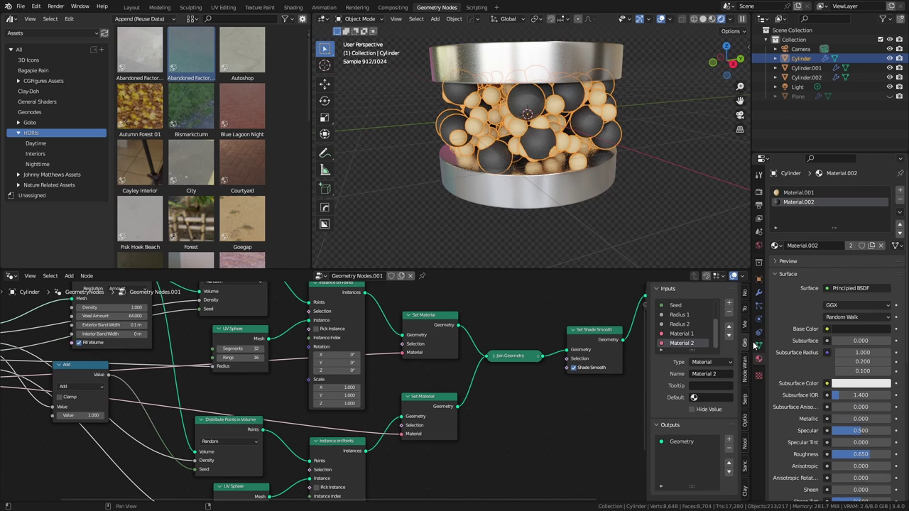
{"action": "left_click", "coordinate": [758, 292]}
{"action": "left_click_drag", "start_coordinate": [849, 253], "coordinate": [892, 253]}
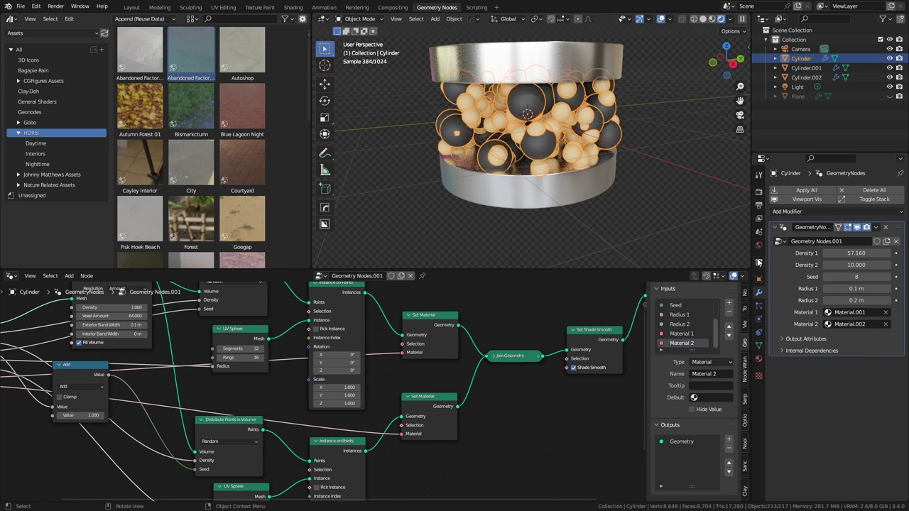
Step: Raise the modifier's Seed step by step to 15 to vary the sphere layout between the discs
{"action": "left_click", "coordinate": [889, 276]}
{"action": "left_click", "coordinate": [889, 276]}
{"action": "left_click", "coordinate": [888, 276]}
{"action": "left_click", "coordinate": [889, 277]}
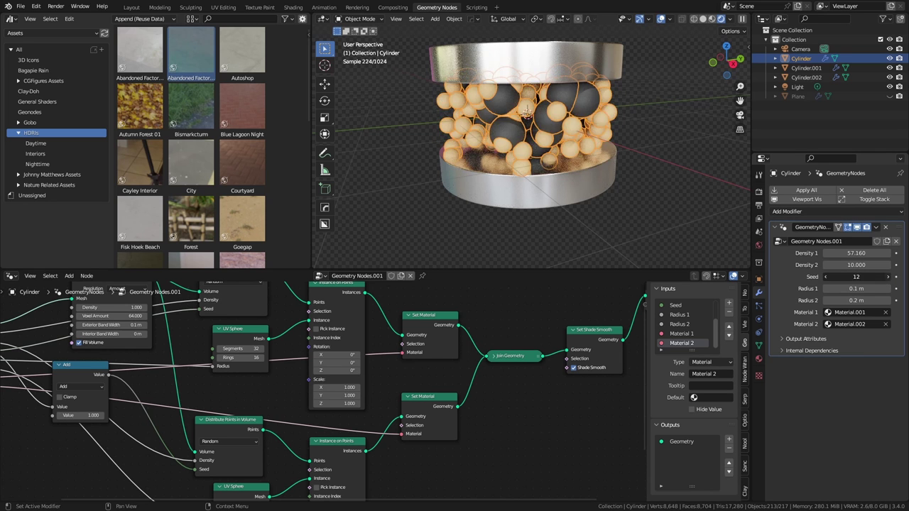
{"action": "left_click", "coordinate": [889, 277]}
{"action": "left_click", "coordinate": [889, 277]}
{"action": "left_click", "coordinate": [889, 276]}
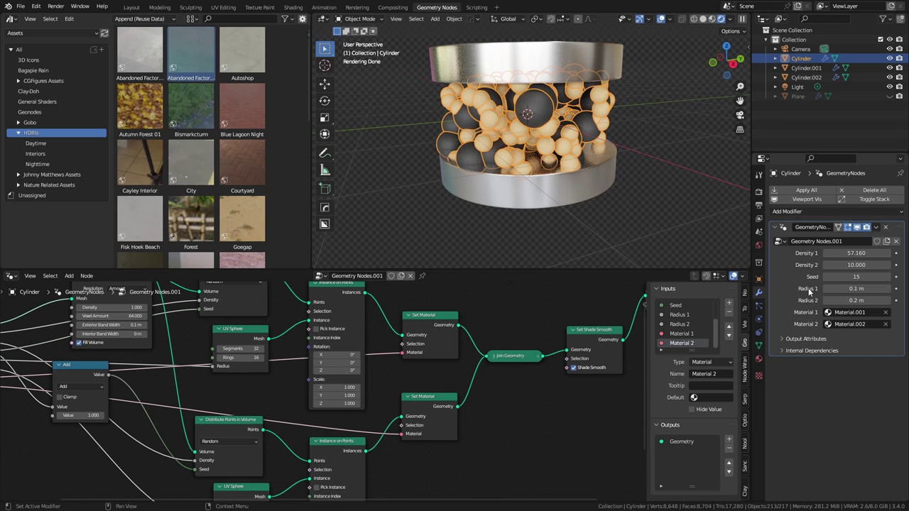
Step: Reduce Radius 1 to 0.065 m, deselect the Cylinder and inspect the battery model from other angles
{"action": "left_click_drag", "start_coordinate": [855, 288], "coordinate": [835, 288]}
{"action": "left_click", "coordinate": [676, 177]}
{"action": "middle_click_drag", "start_coordinate": [548, 157], "coordinate": [520, 178]}
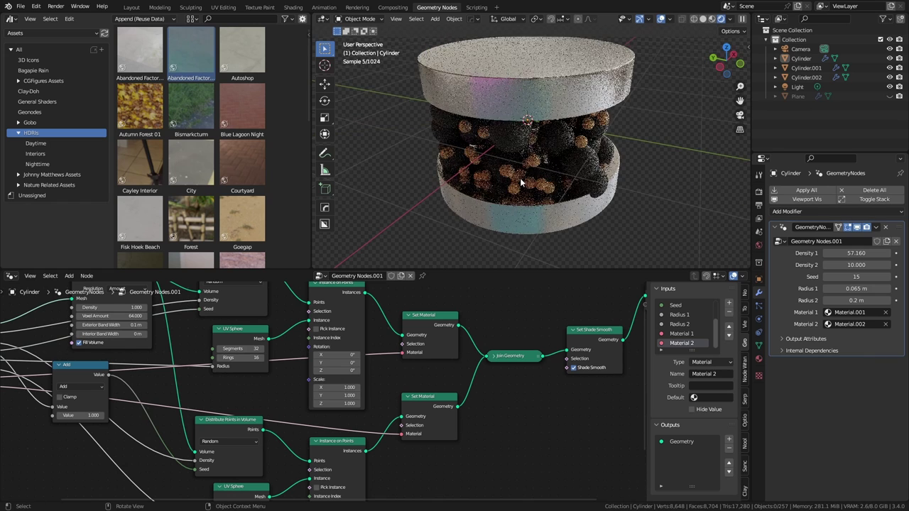
{"action": "middle_click_drag", "start_coordinate": [576, 192], "coordinate": [415, 161]}
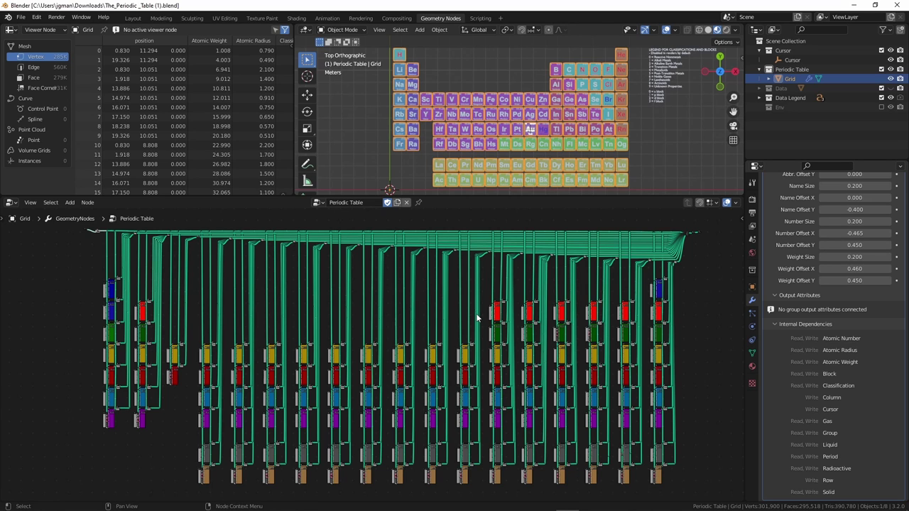
Step: Switch to the web browser and view the featured video creator's Nebula page
{"action": "key", "text": "alt+Tab"}
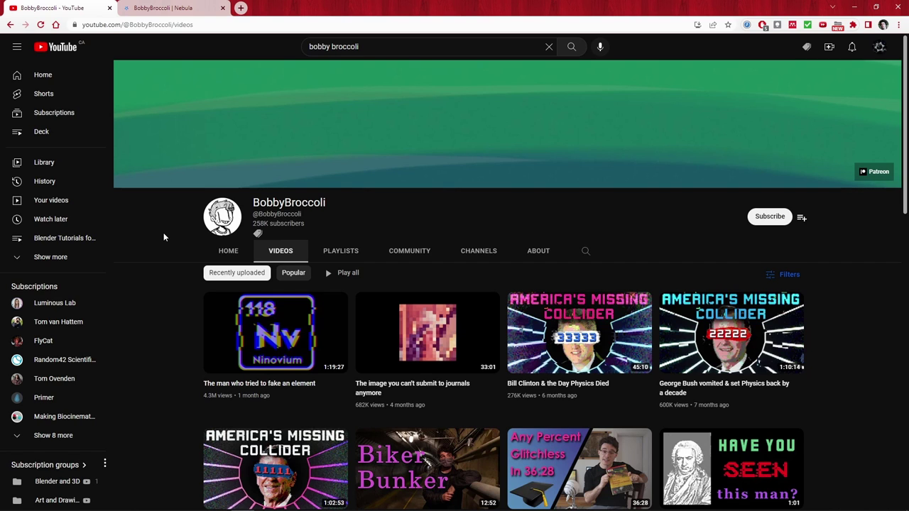
{"action": "left_click", "coordinate": [169, 8]}
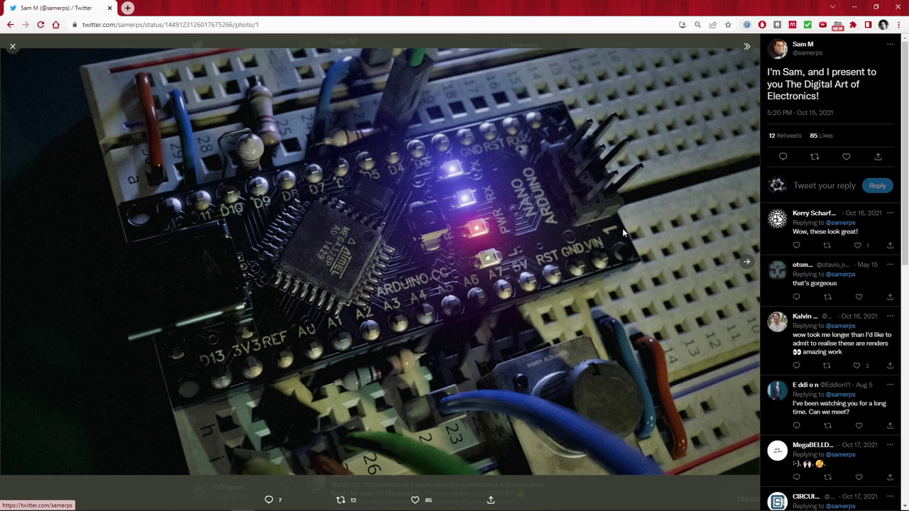
Step: View the second and third images of the Digital Art of Electronics post on Twitter
{"action": "left_click", "coordinate": [746, 262]}
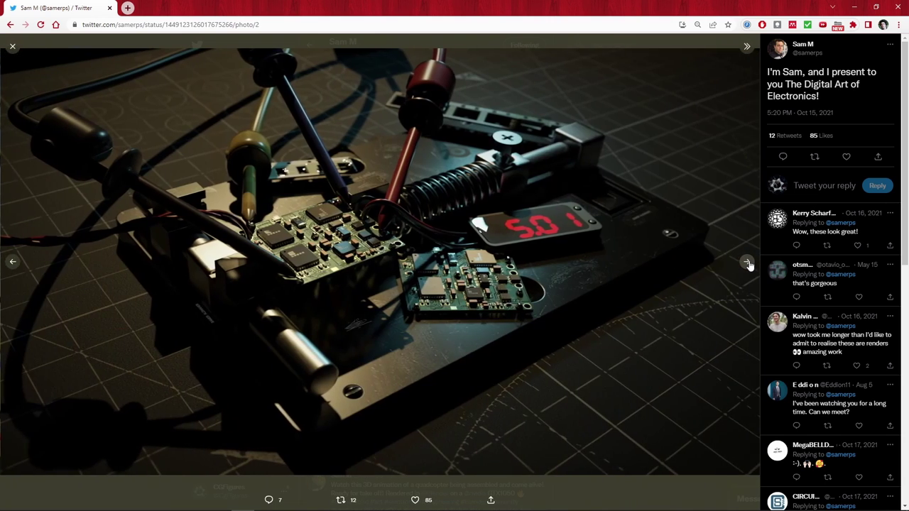
{"action": "left_click", "coordinate": [746, 262]}
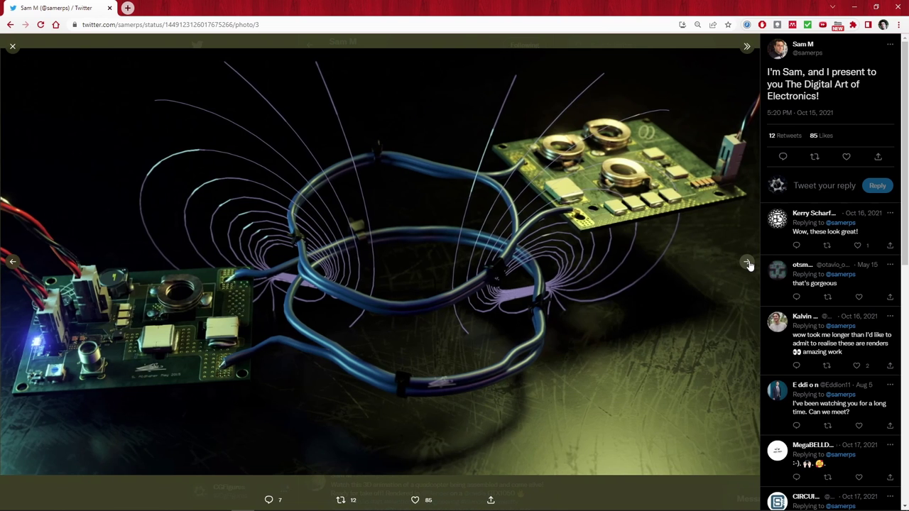
Step: View the fourth Digital Art of Electronics image and browse the Erindale, Entropic and Blender for Biochemistry pages on YouTube
{"action": "left_click", "coordinate": [747, 263]}
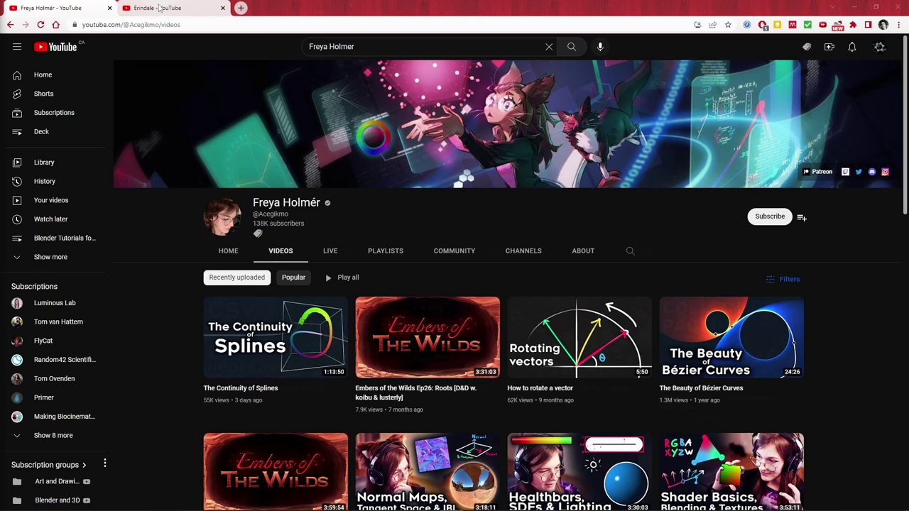
{"action": "left_click", "coordinate": [156, 8]}
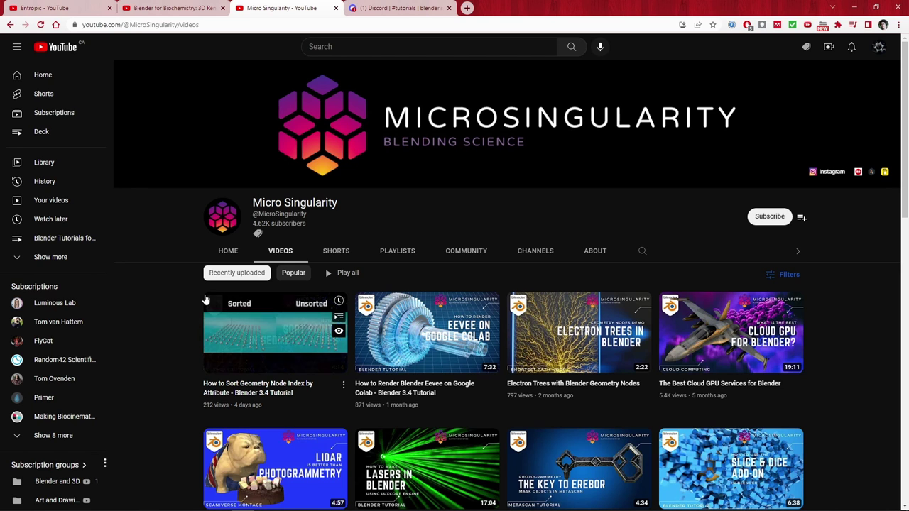
{"action": "left_click", "coordinate": [44, 8]}
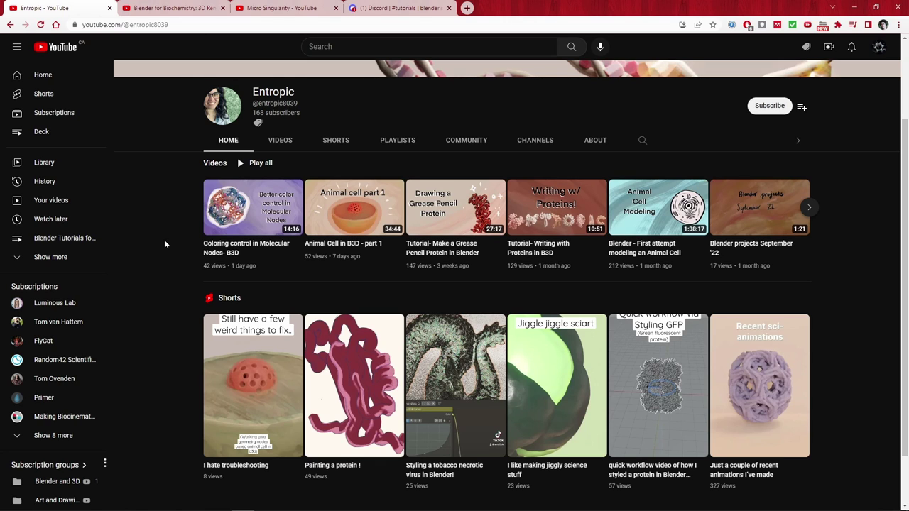
{"action": "left_click", "coordinate": [172, 8]}
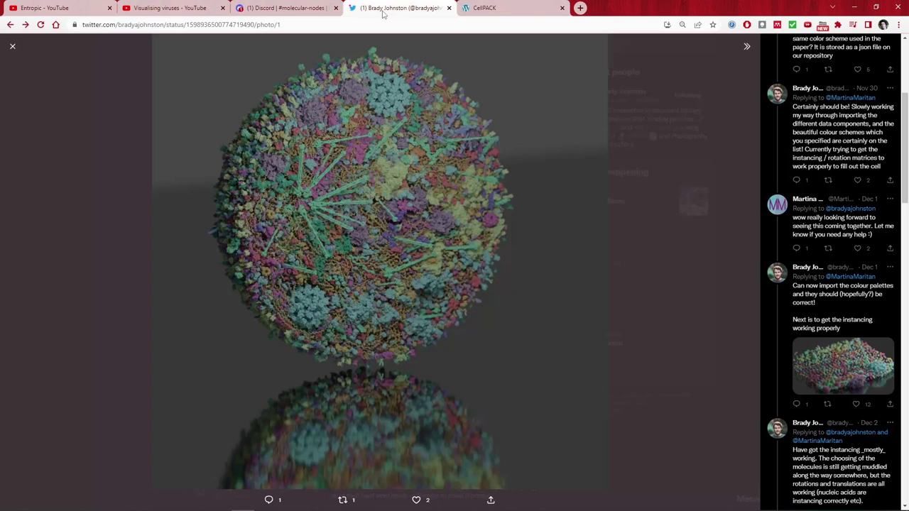
Step: View the molecular cell render post on Twitter and advance past the Highlights from BCON2022 slide
{"action": "left_click", "coordinate": [398, 8]}
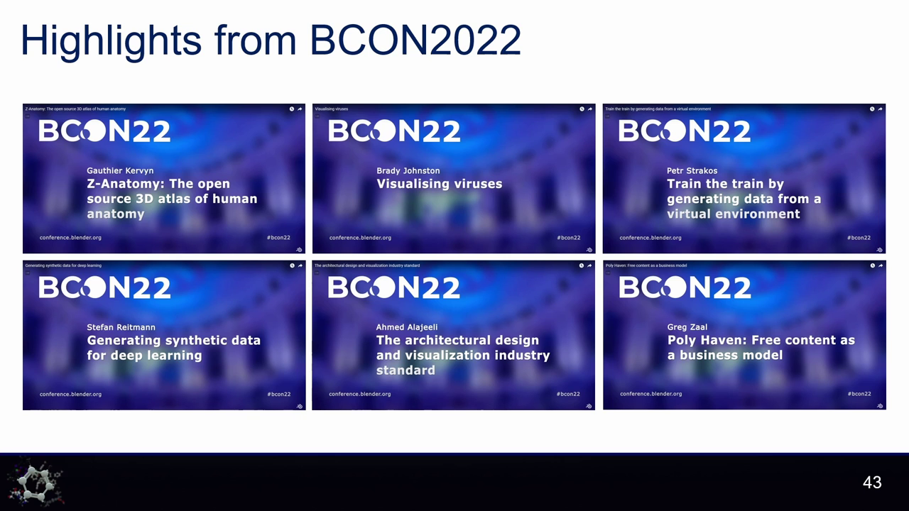
{"action": "key", "text": "Right"}
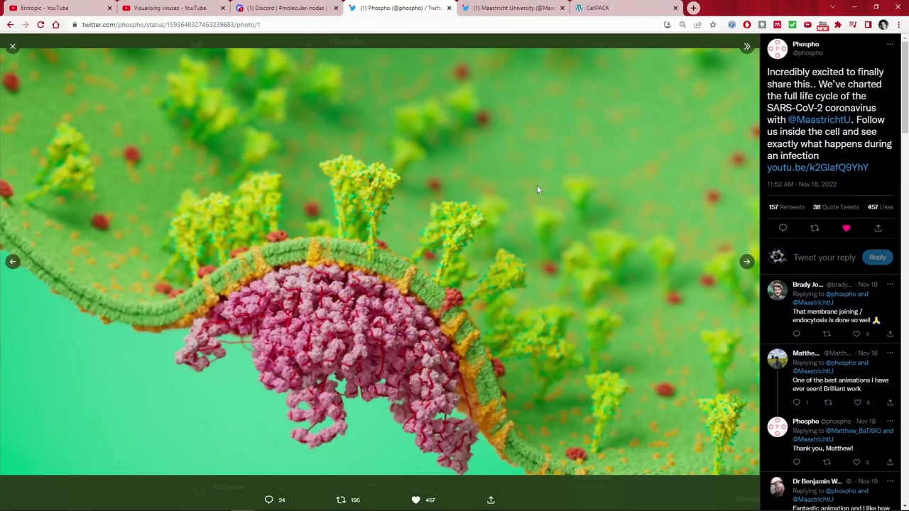